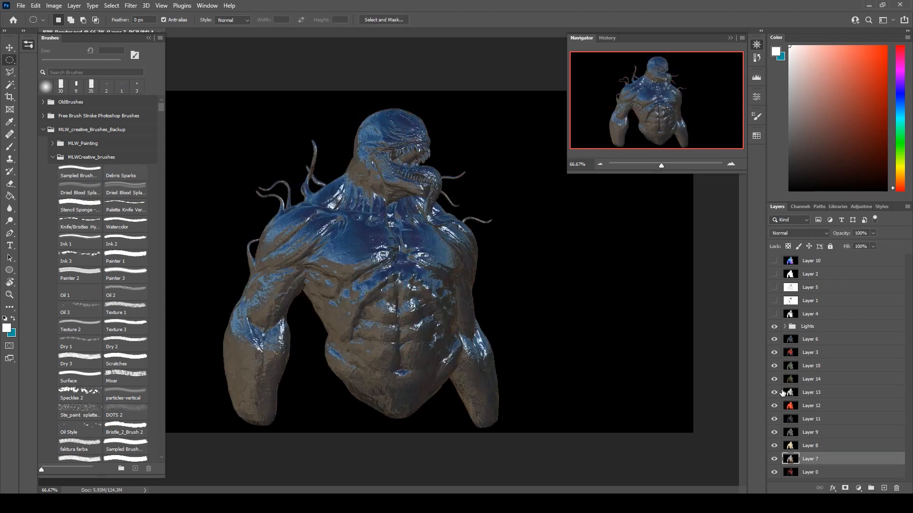
# Hide all the render pass layers from Layer 6 down through Layer 7, keeping only base Layer 0 on display.
pyautogui.click(784, 326)
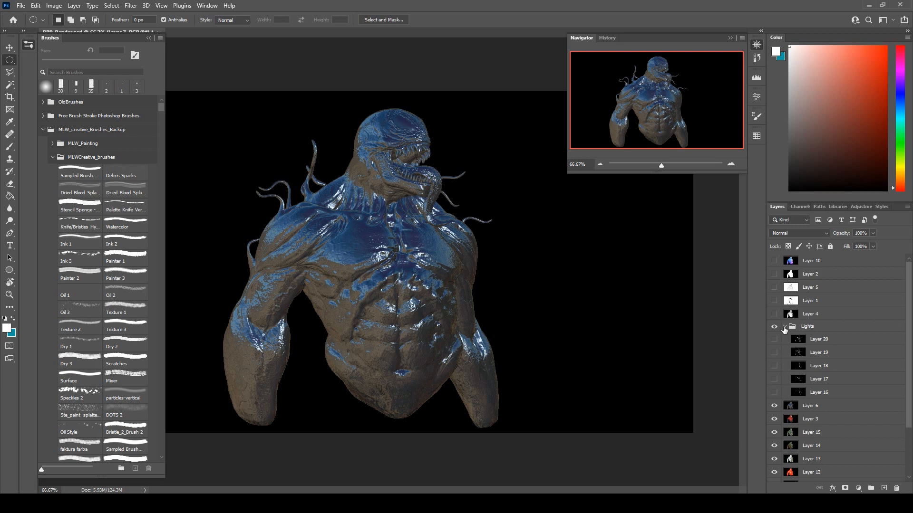
pyautogui.click(784, 327)
pyautogui.moveTo(769, 339); pyautogui.dragTo(769, 458)
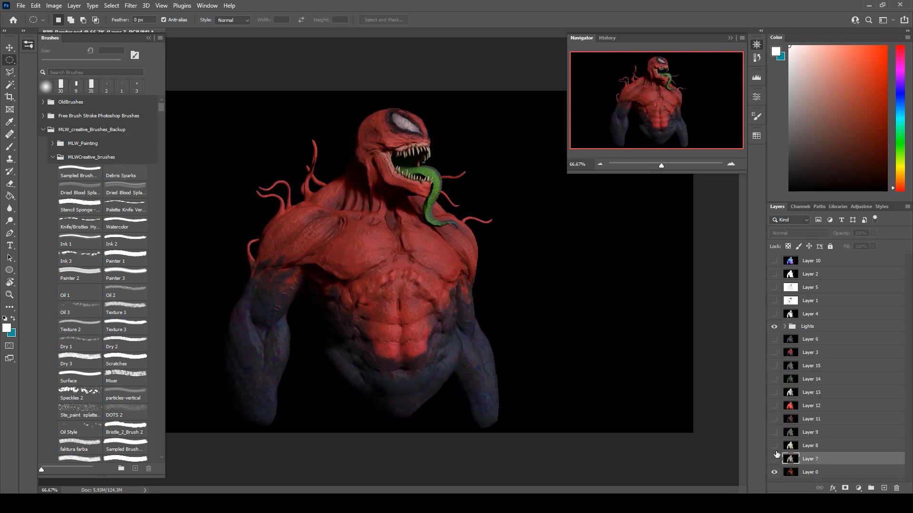
# Show Layer 7 again and blend it in Overlay mode with 84% opacity and 85% fill.
pyautogui.click(774, 459)
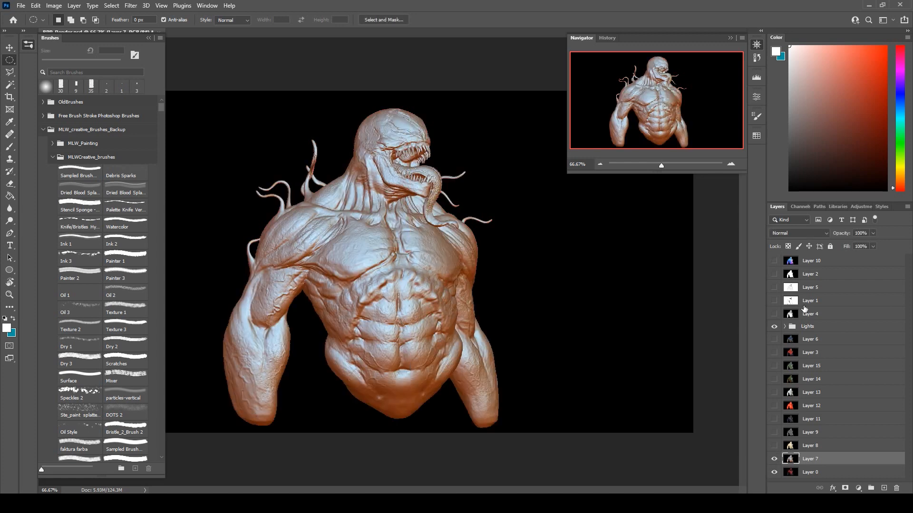
pyautogui.click(774, 459)
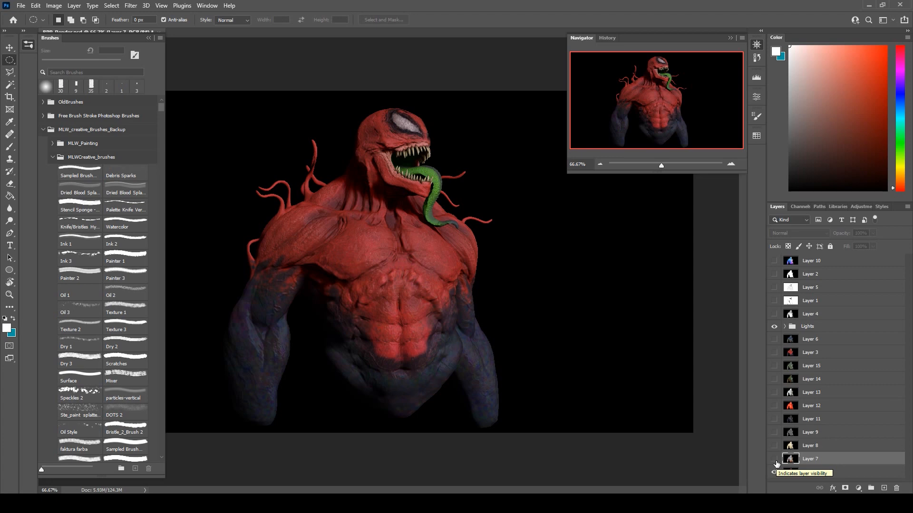
pyautogui.click(774, 459)
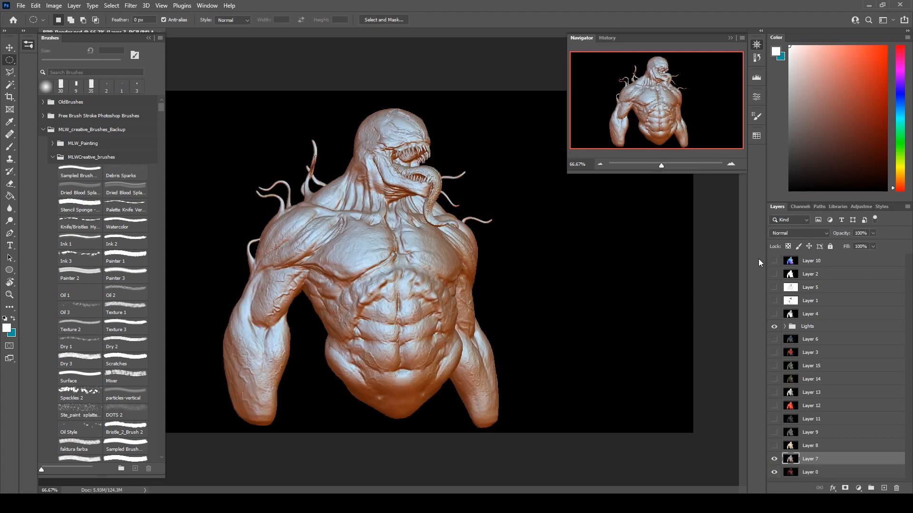
pyautogui.click(788, 232)
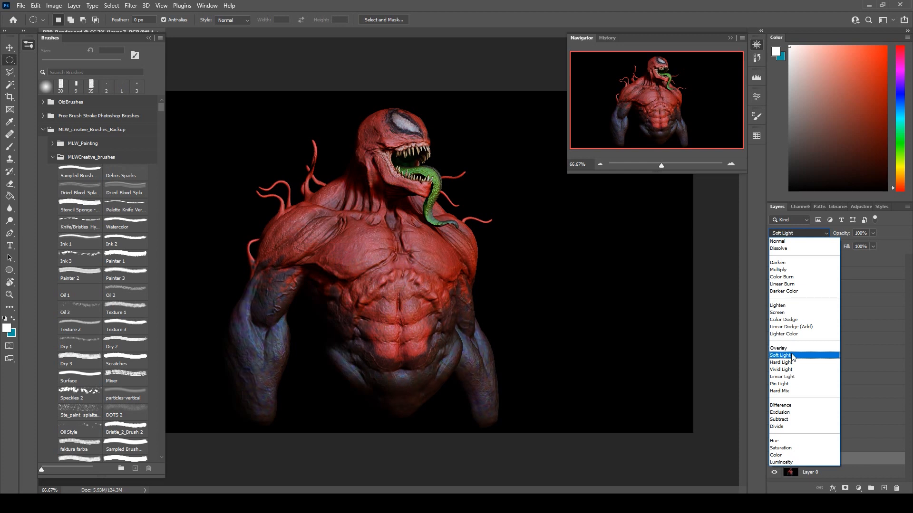
pyautogui.click(794, 348)
pyautogui.write('84')
pyautogui.click(873, 246)
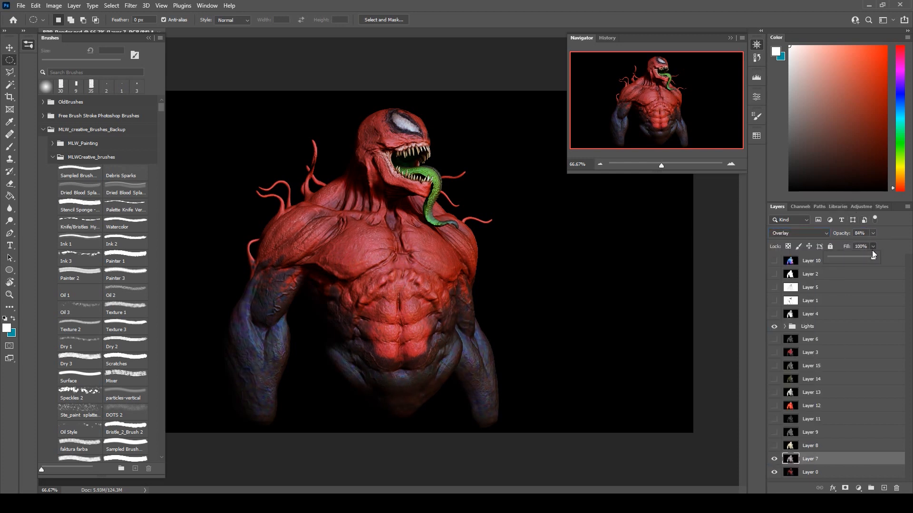
# Show Layer 8 and blend it in Divide mode with reduced opacity and 76% fill.
pyautogui.click(816, 446)
pyautogui.click(774, 447)
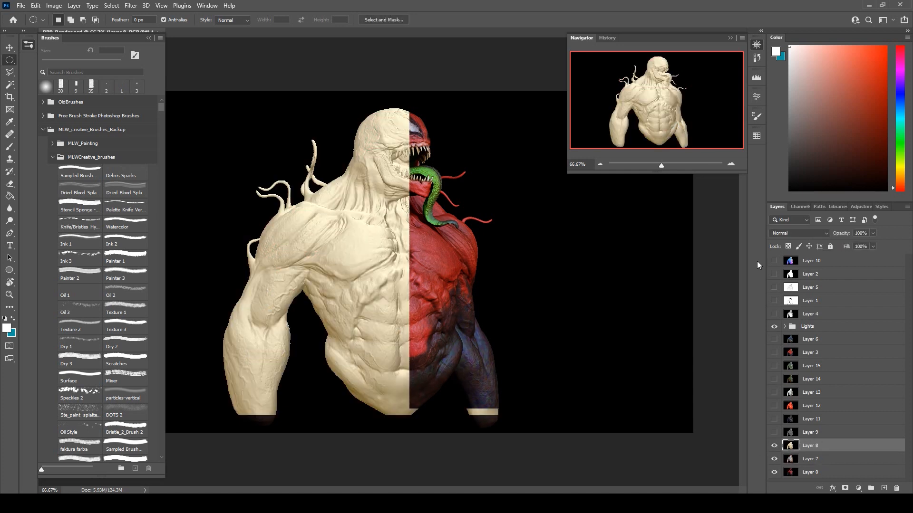
pyautogui.click(786, 232)
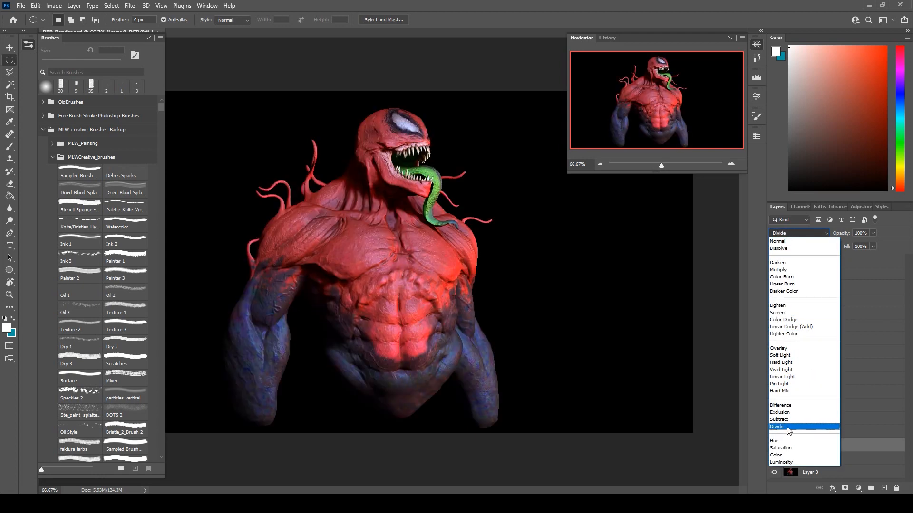
pyautogui.click(788, 427)
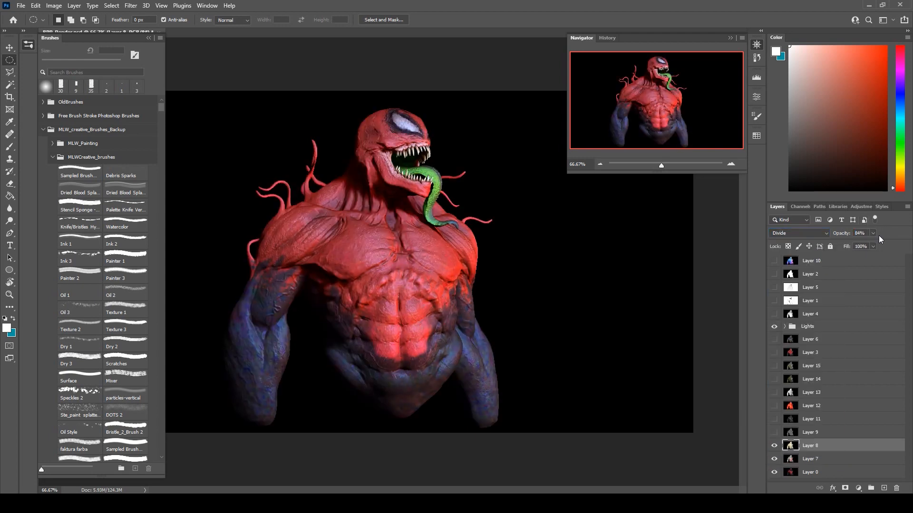
pyautogui.moveTo(873, 233)
pyautogui.mouseDown()
pyautogui.moveTo(872, 263)
pyautogui.moveTo(872, 234)
pyautogui.moveTo(866, 243)
pyautogui.mouseUp()
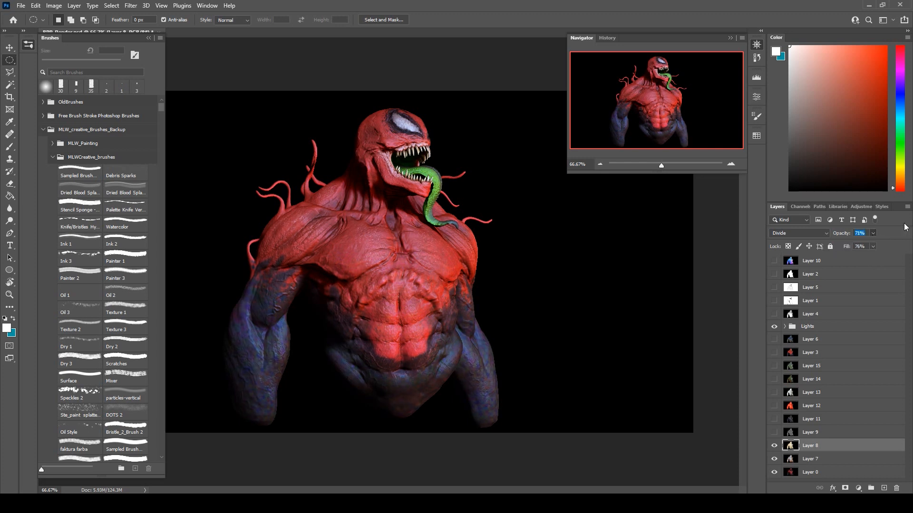
# Show the grey cavity pass on Layer 9 and darken it with Levels by raising the input black point.
pyautogui.click(803, 433)
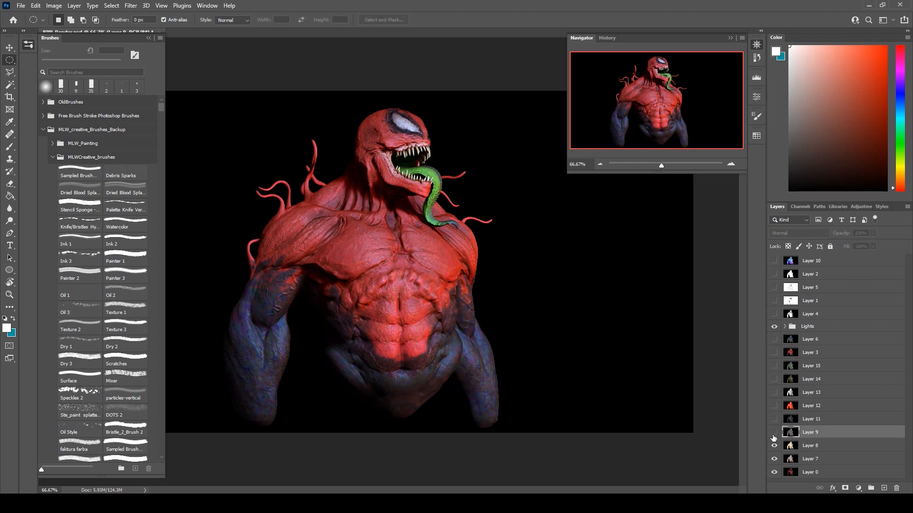
pyautogui.click(773, 432)
pyautogui.click(54, 5)
pyautogui.moveTo(71, 28)
pyautogui.click(192, 34)
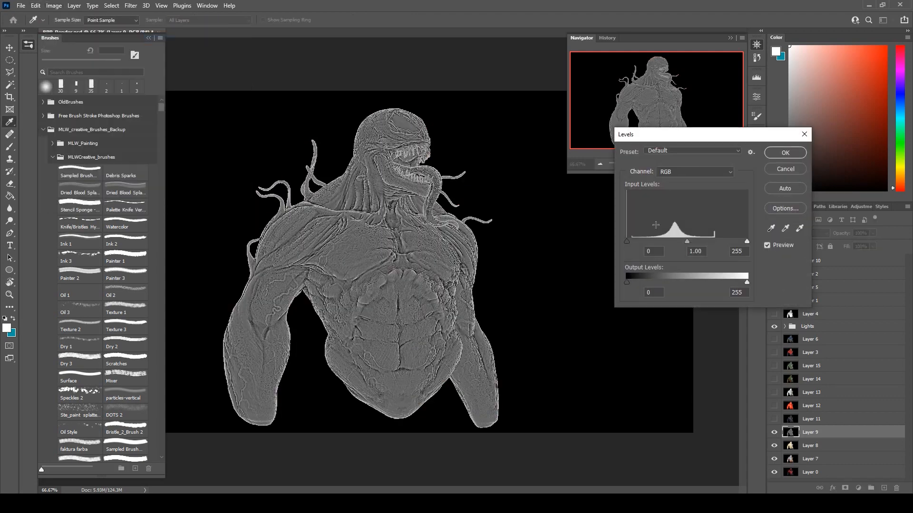
pyautogui.moveTo(628, 242); pyautogui.dragTo(667, 242)
pyautogui.click(787, 152)
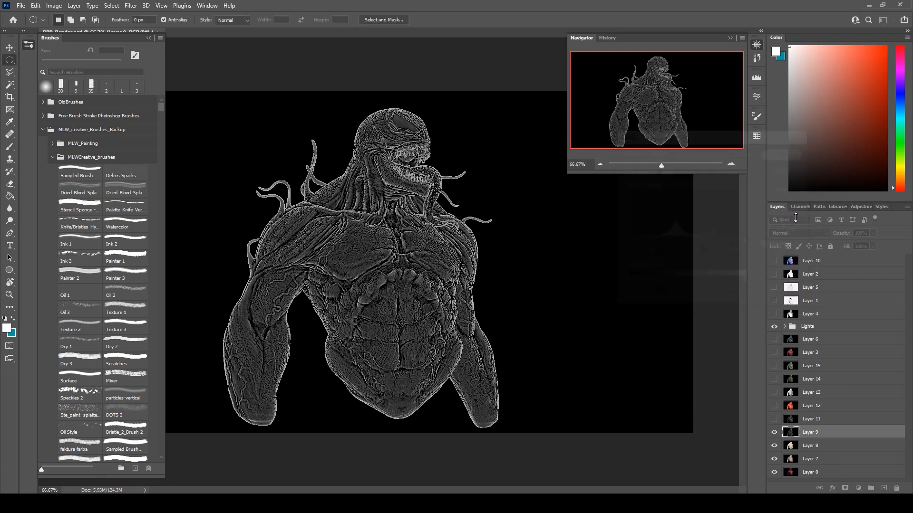
# Blend Layer 9 in Soft Light mode with 68% opacity and 72% fill.
pyautogui.click(792, 233)
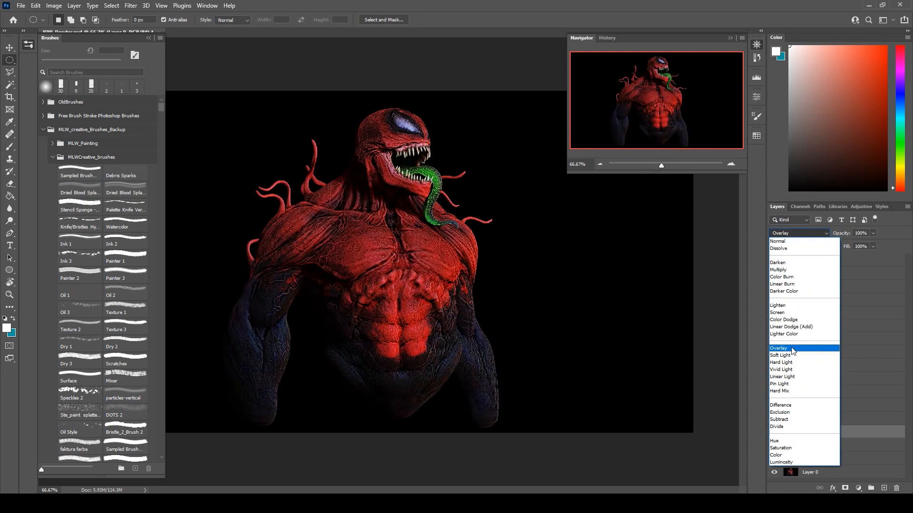
pyautogui.click(792, 349)
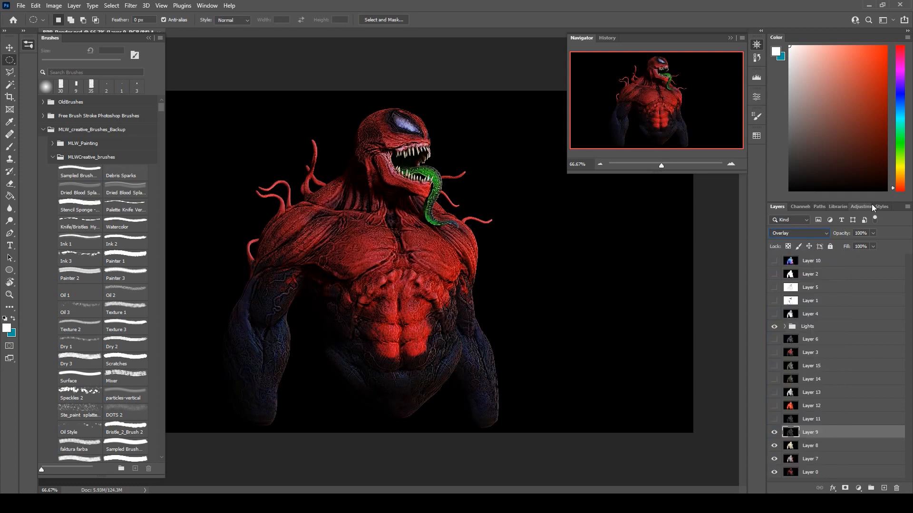
pyautogui.click(826, 236)
pyautogui.click(799, 357)
pyautogui.click(873, 247)
pyautogui.click(873, 245)
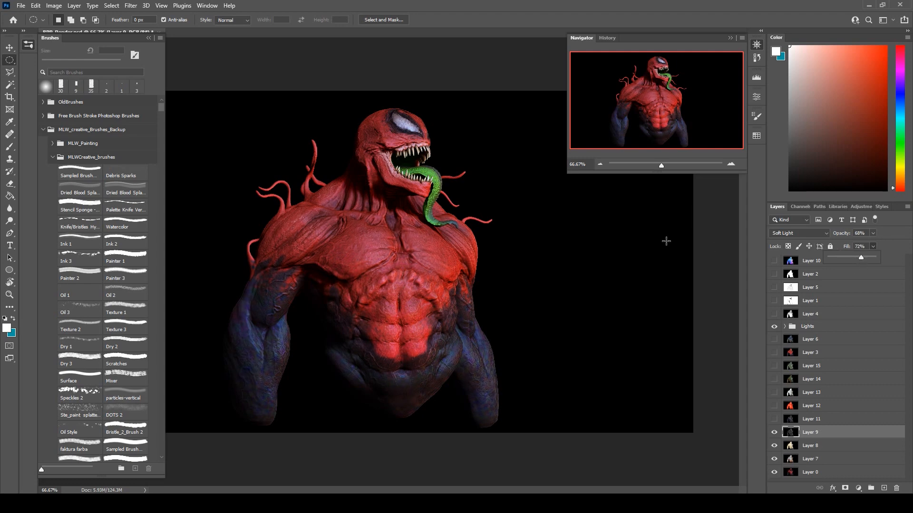
pyautogui.scroll(2, 325, 292)
pyautogui.scroll(-1, 326, 292)
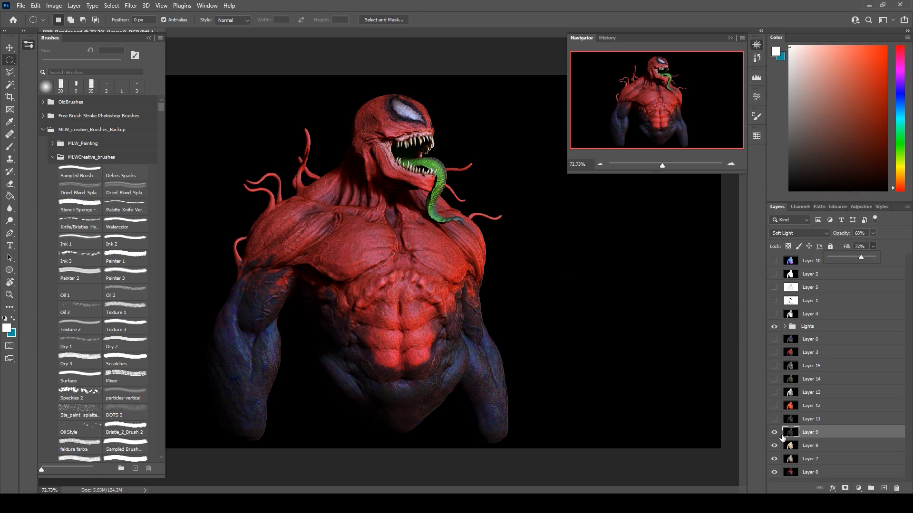
# Show the glossy dark pass on Layer 11 and set its blend mode to Screen after trying Lighten.
pyautogui.click(828, 420)
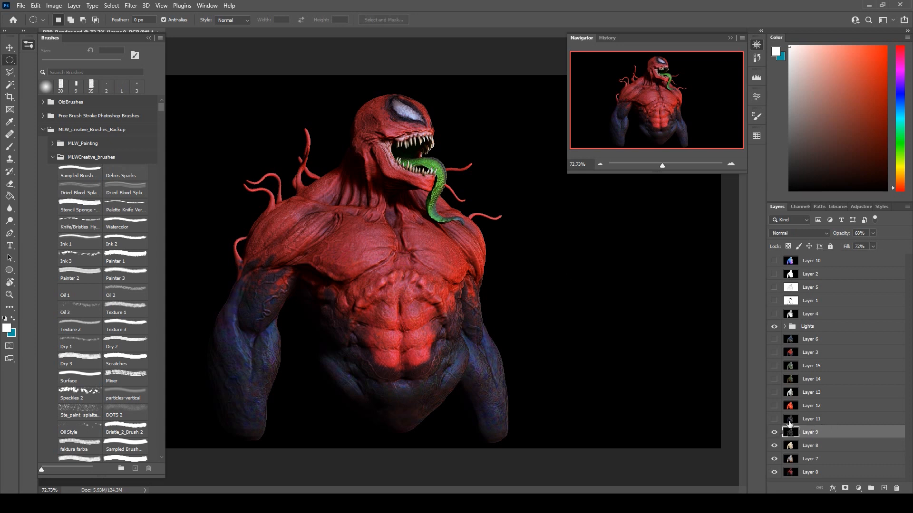
pyautogui.click(774, 419)
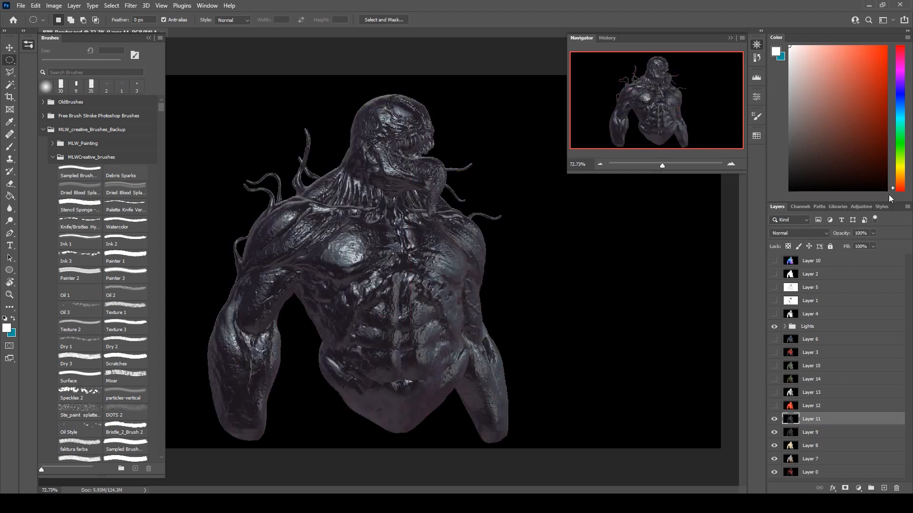
pyautogui.click(786, 234)
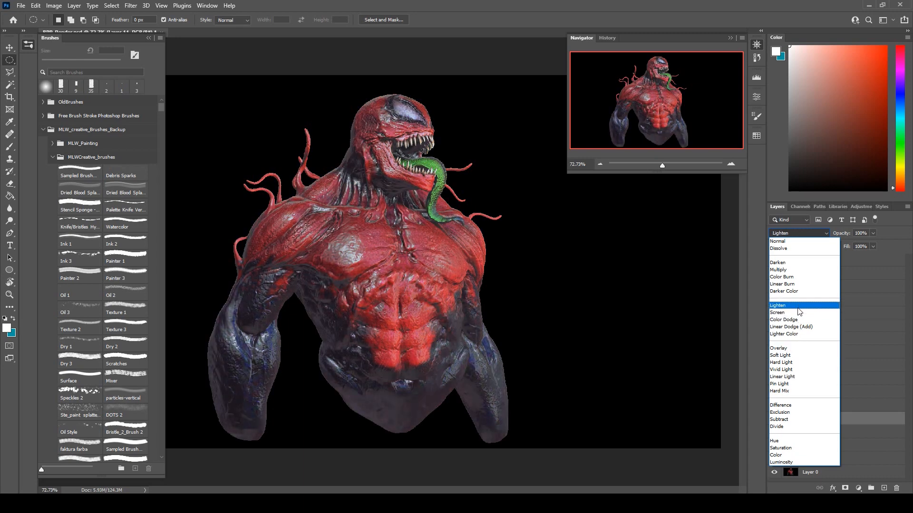
pyautogui.click(799, 307)
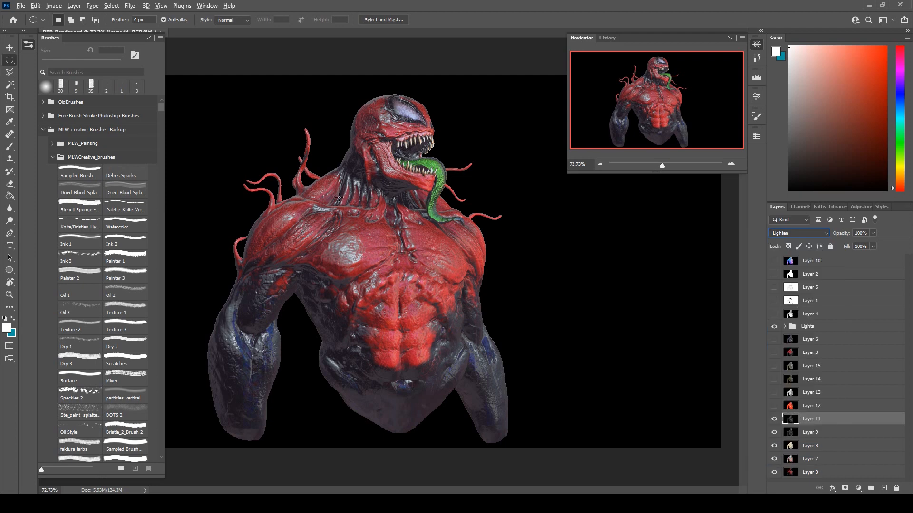
pyautogui.click(787, 234)
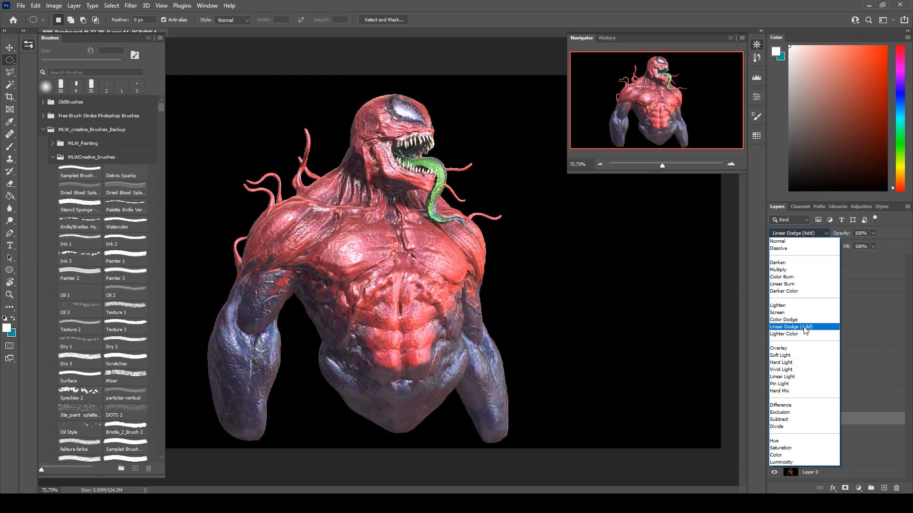
pyautogui.click(806, 312)
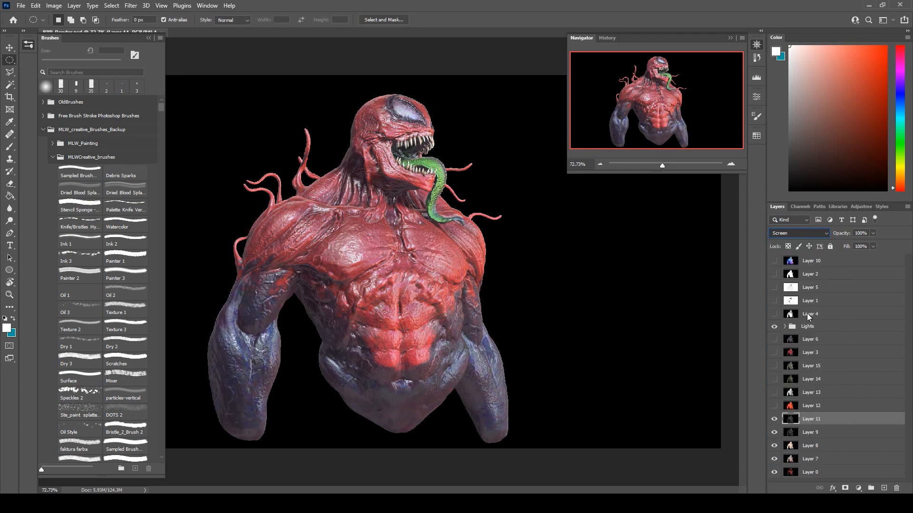
pyautogui.click(68, 6)
pyautogui.moveTo(53, 5)
pyautogui.moveTo(95, 30)
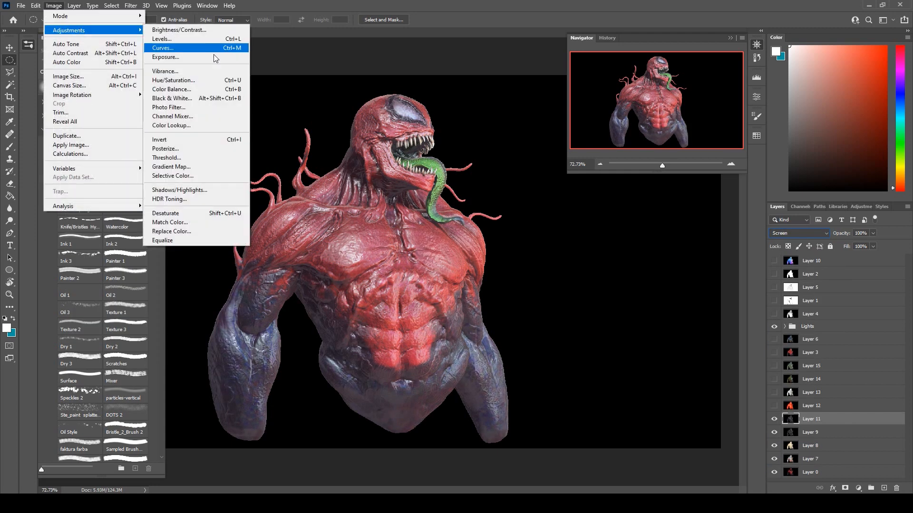
pyautogui.click(185, 80)
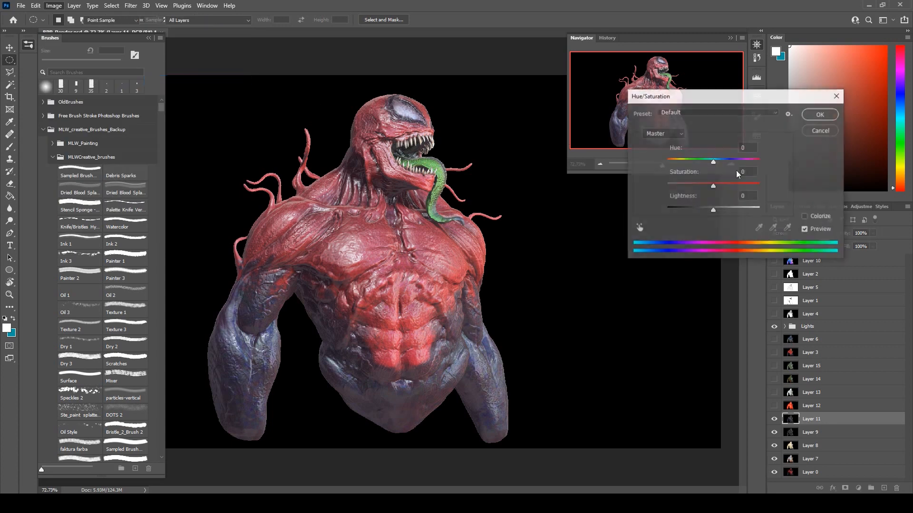
pyautogui.moveTo(714, 211); pyautogui.dragTo(706, 211)
pyautogui.click(706, 212)
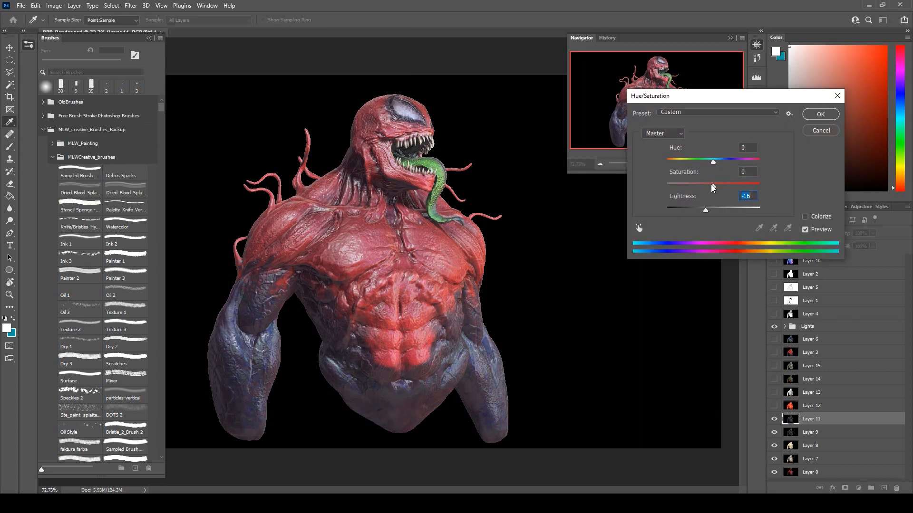
pyautogui.click(834, 132)
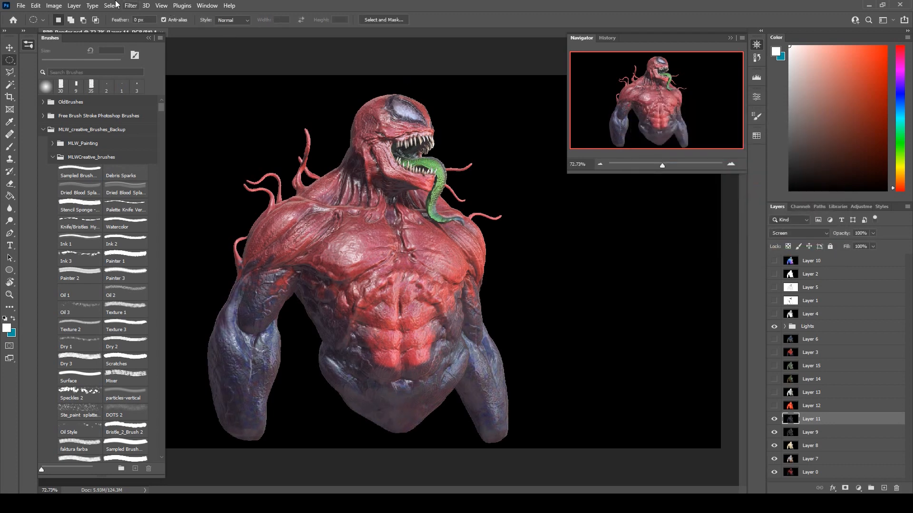
# Apply Levels to Layer 11 with an input black point of 43 and a midtone value of 1.26.
pyautogui.click(71, 7)
pyautogui.moveTo(71, 30)
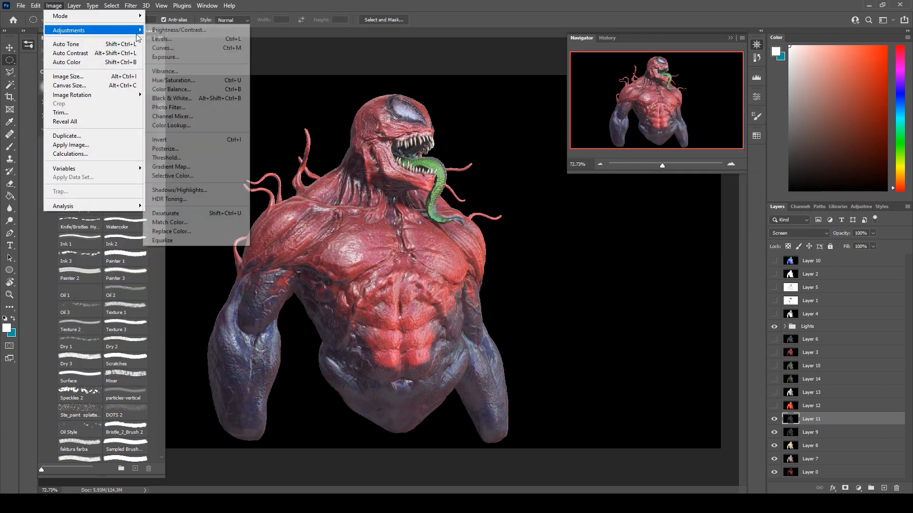
pyautogui.click(195, 39)
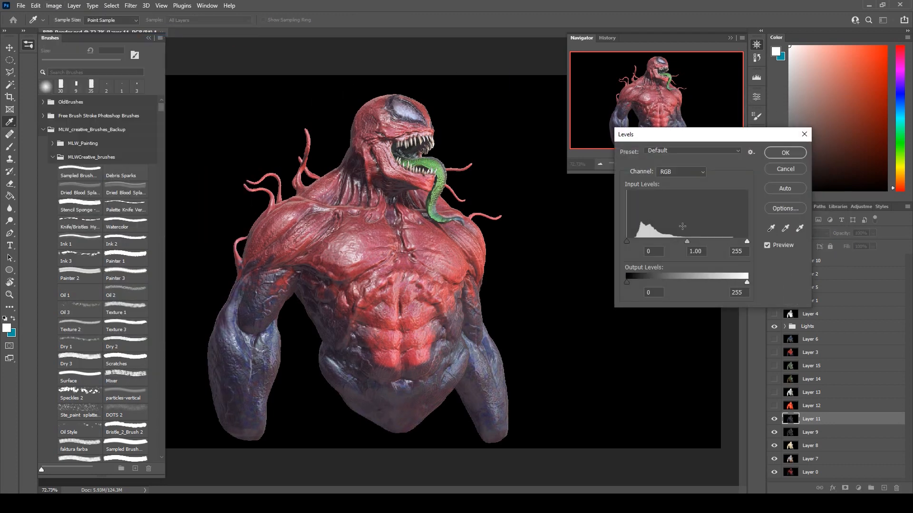
pyautogui.moveTo(632, 242); pyautogui.dragTo(692, 242)
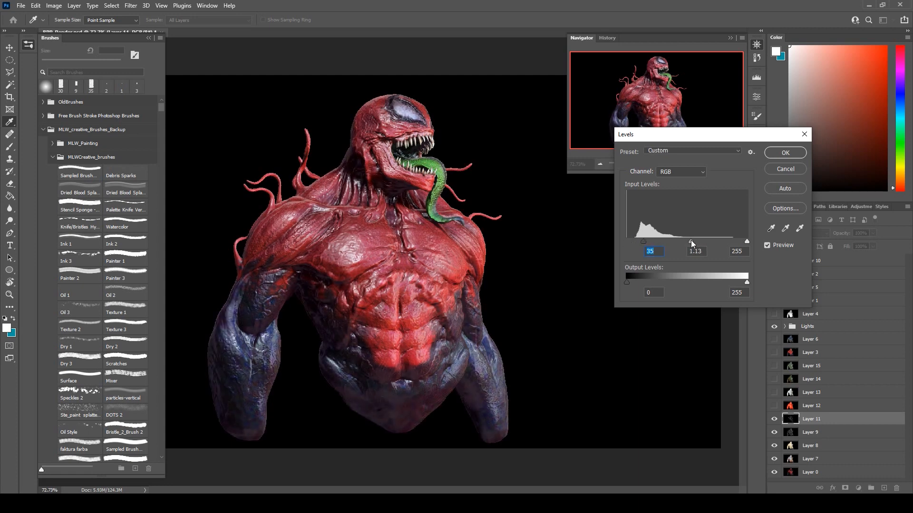
pyautogui.click(648, 242)
pyautogui.click(800, 152)
# Reduce Layer 11 to 75% opacity and 71% fill.
pyautogui.click(873, 233)
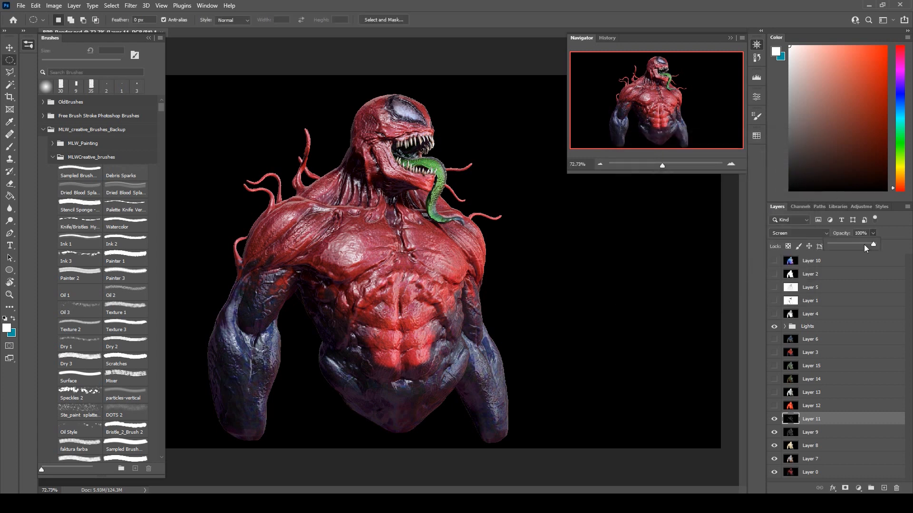
pyautogui.click(862, 244)
pyautogui.click(872, 246)
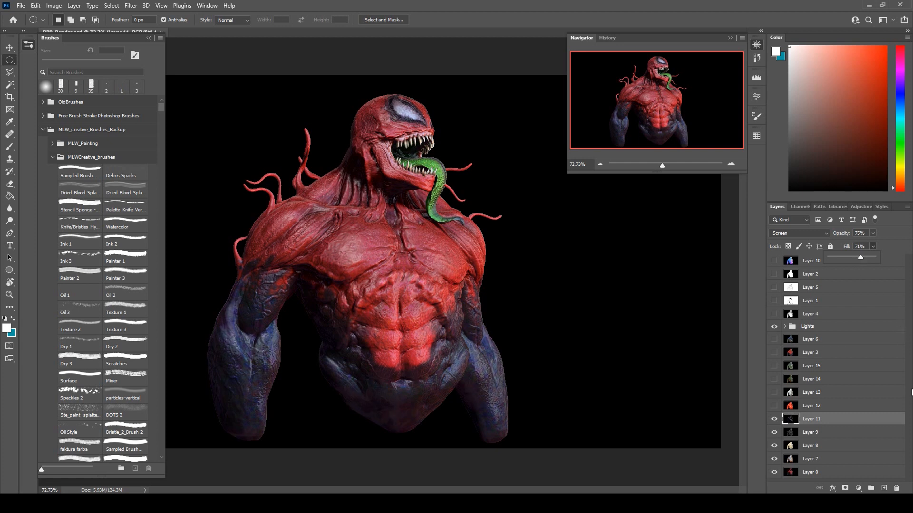
# Move the orange Layer 12 up the layer stack, placing it between Layer 1 and Layer 4.
pyautogui.click(830, 413)
pyautogui.click(832, 412)
pyautogui.moveTo(834, 413); pyautogui.dragTo(837, 307)
# Show the pale clay pass on Layer 13 and set its blend mode to Soft Light.
pyautogui.click(790, 412)
pyautogui.click(774, 405)
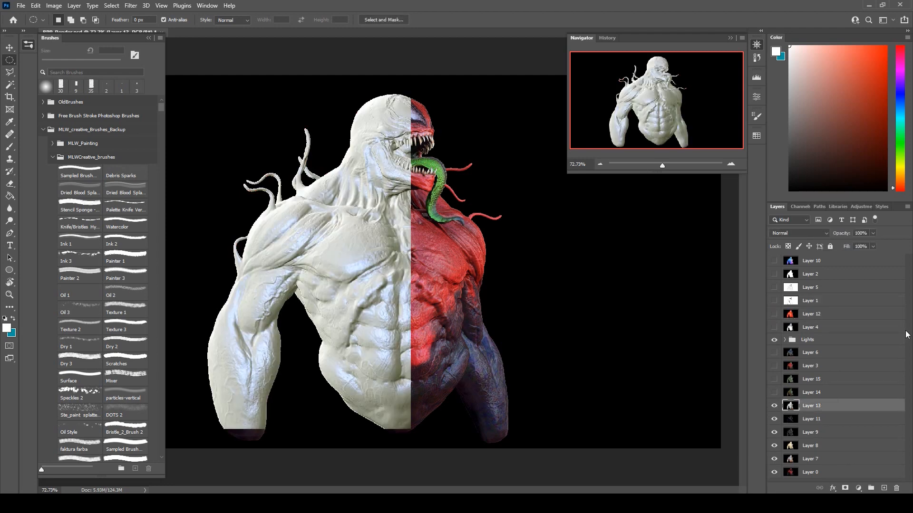
pyautogui.click(794, 233)
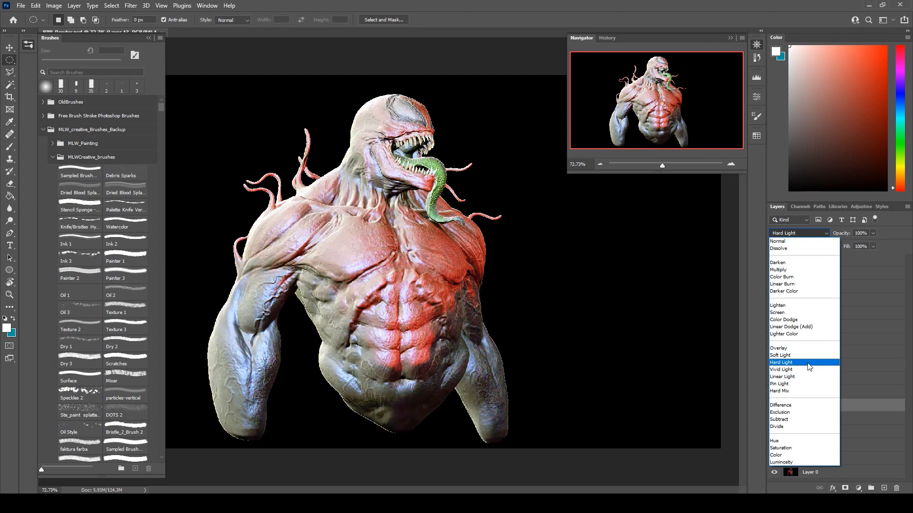
pyautogui.click(811, 357)
# Reduce Layer 13 to 75% opacity and 67% fill, keeping the Soft Light blend mode.
pyautogui.click(871, 233)
pyautogui.moveTo(847, 245); pyautogui.dragTo(862, 242)
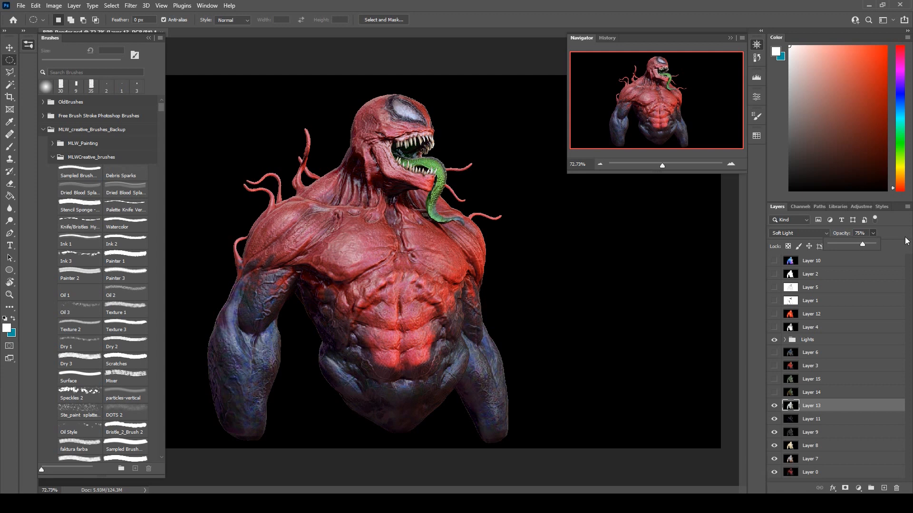
pyautogui.click(873, 246)
pyautogui.moveTo(859, 258); pyautogui.dragTo(847, 258)
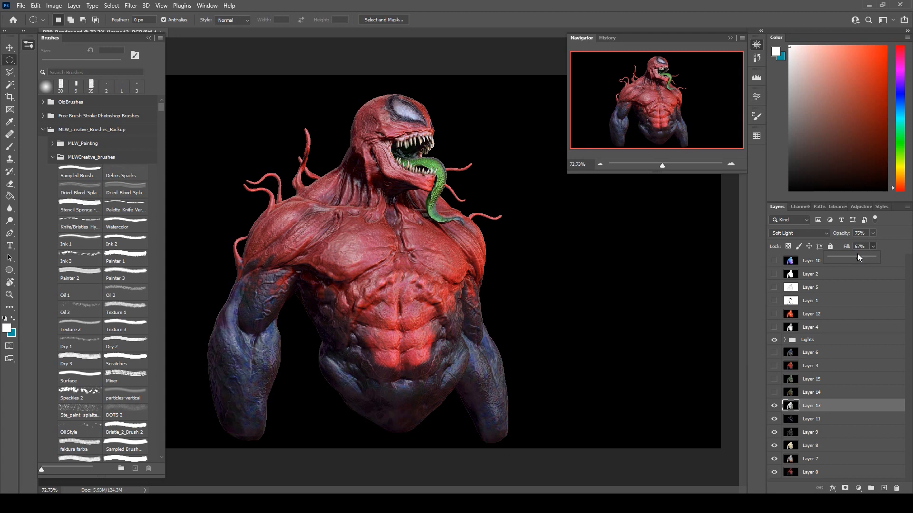
pyautogui.click(817, 234)
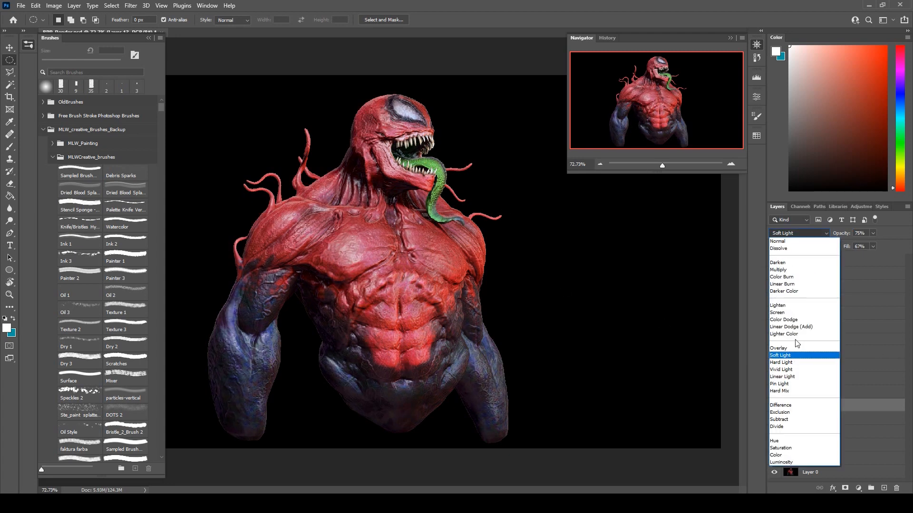
pyautogui.click(898, 233)
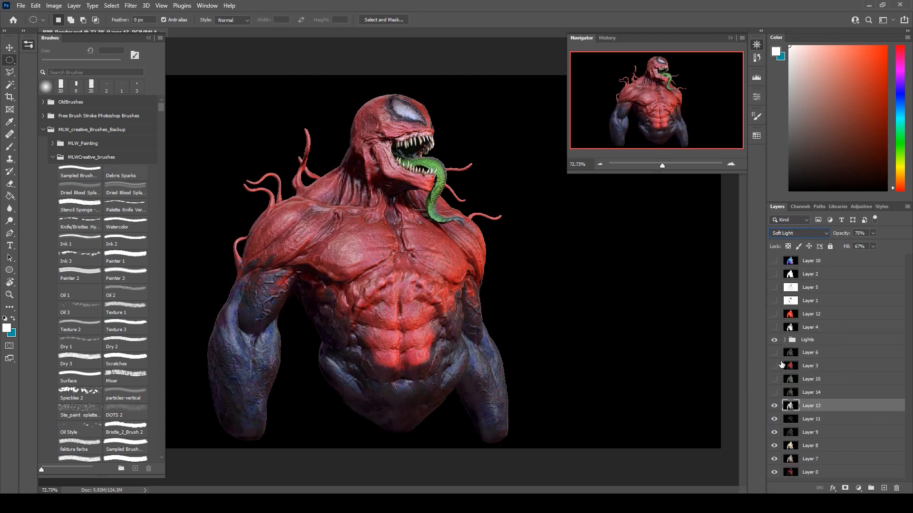
# Try the Overlay blend mode on Layer 14, return it to Normal and hide the layer again.
pyautogui.click(774, 393)
pyautogui.click(811, 392)
pyautogui.click(790, 232)
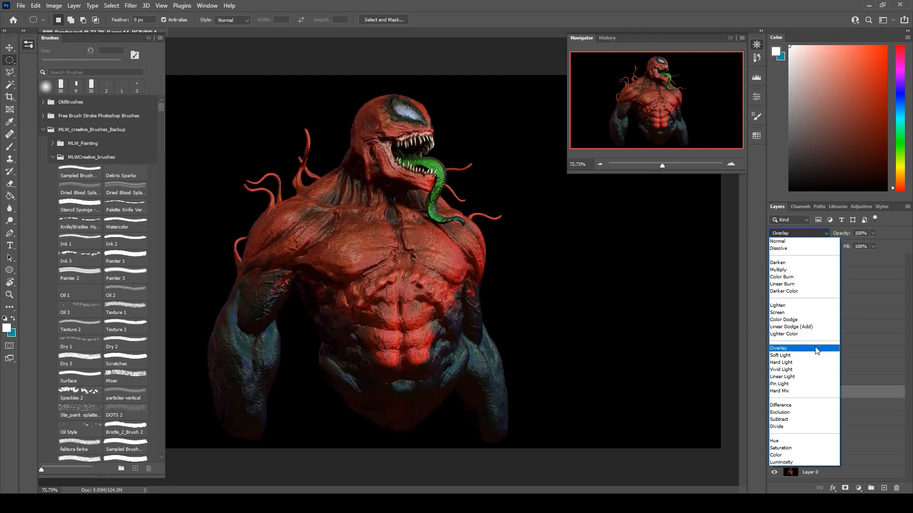
pyautogui.click(861, 326)
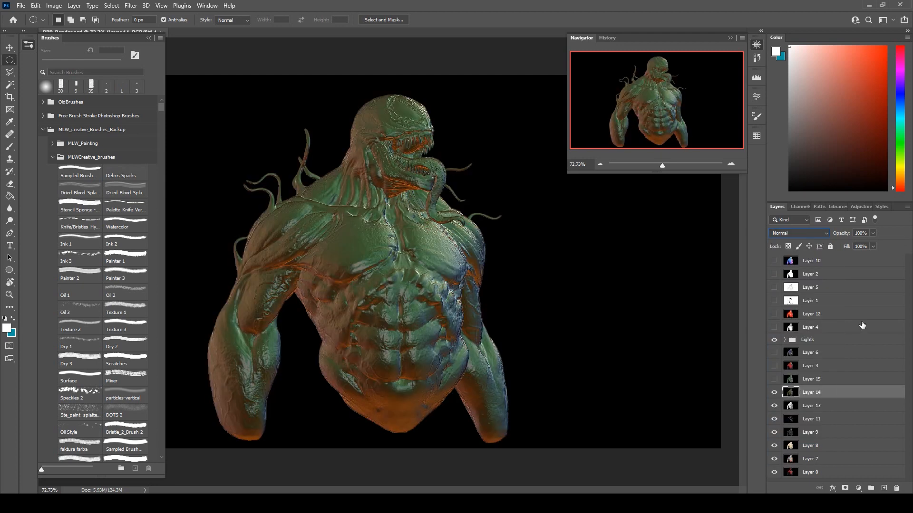
pyautogui.click(775, 392)
# Show Layer 15 and set its blend mode to Overlay.
pyautogui.click(812, 380)
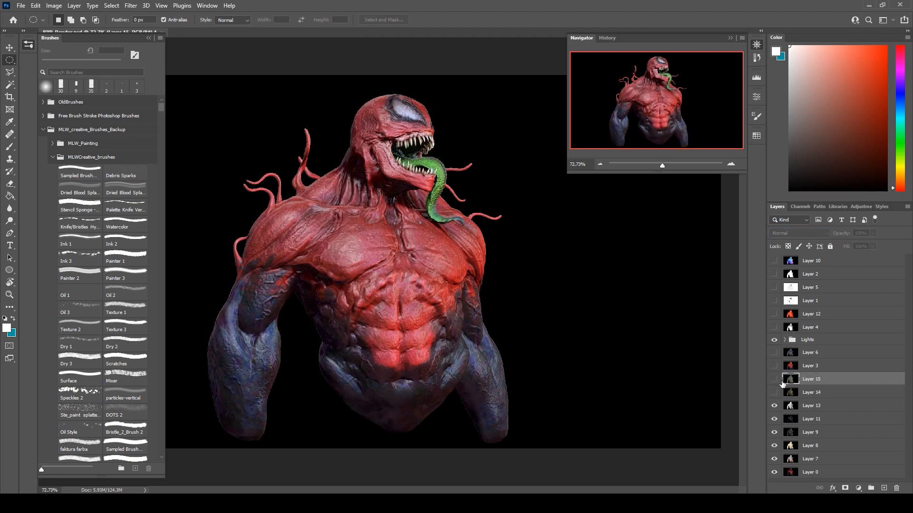
pyautogui.click(775, 379)
pyautogui.click(795, 233)
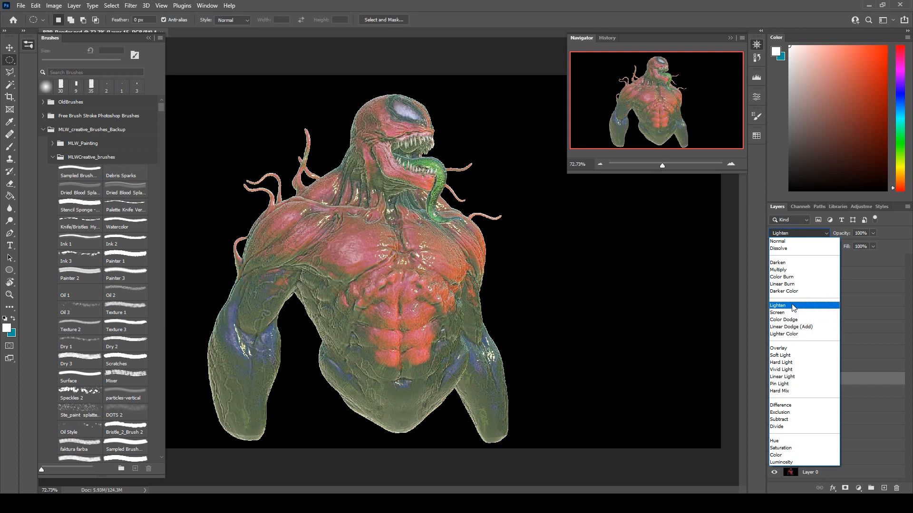
pyautogui.click(789, 350)
# Apply Hue/Saturation to Layer 15 with a saturation of +10.
pyautogui.click(54, 5)
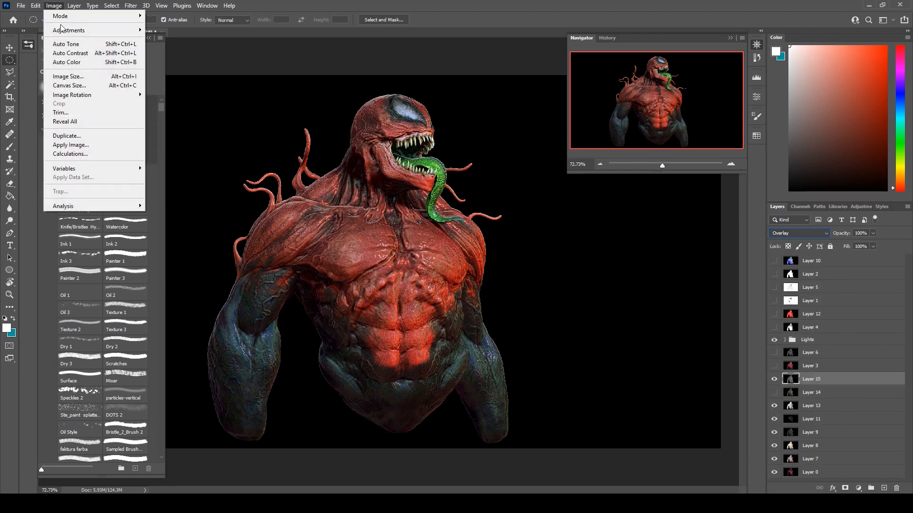
pyautogui.moveTo(69, 30)
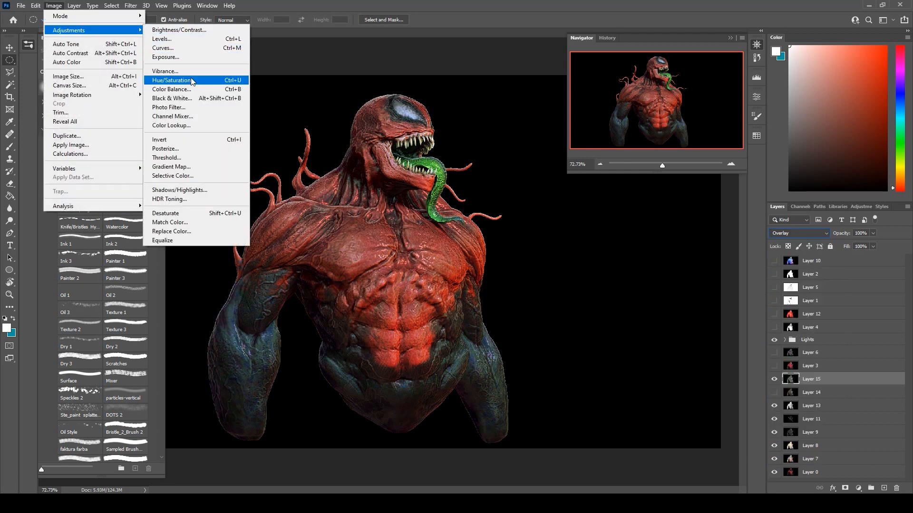
pyautogui.click(176, 79)
pyautogui.moveTo(713, 188); pyautogui.dragTo(714, 212)
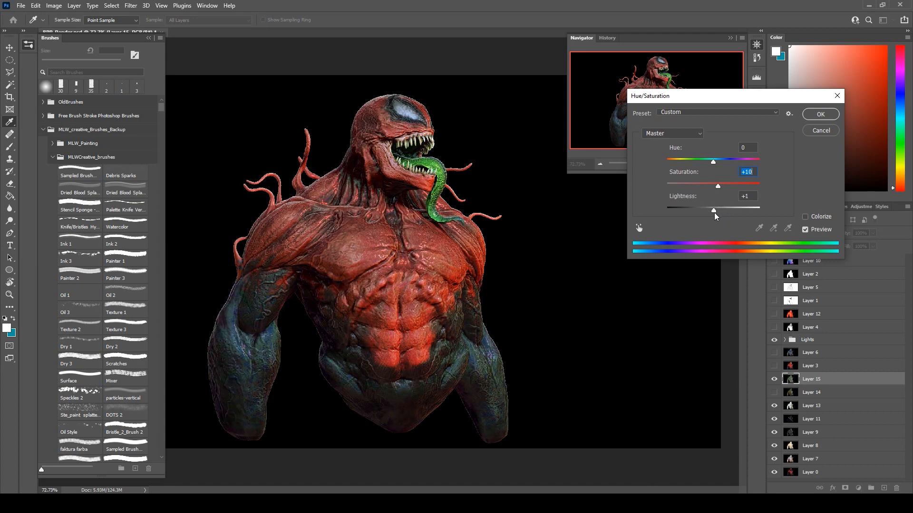
pyautogui.click(829, 116)
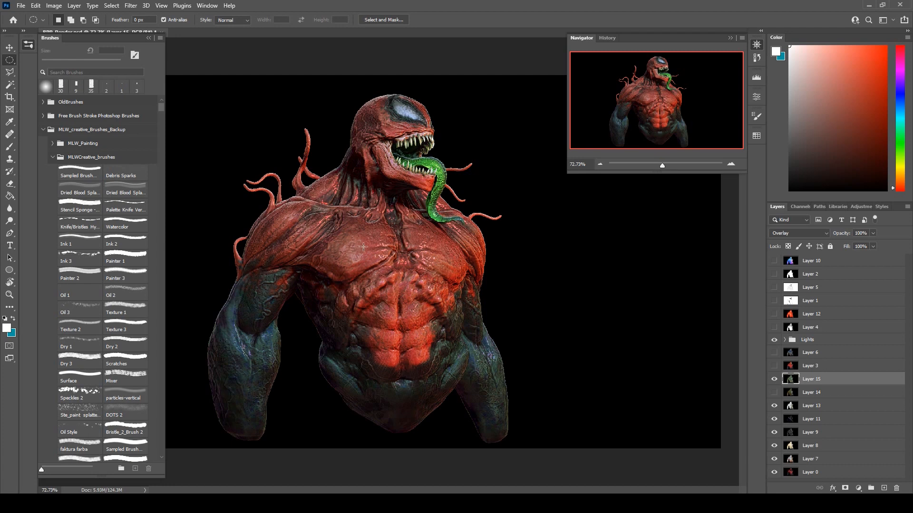
# Compare the chest with and without Layer 15, try Soft Light and Divide on the layer, and hide it.
pyautogui.scroll(6, 400, 203)
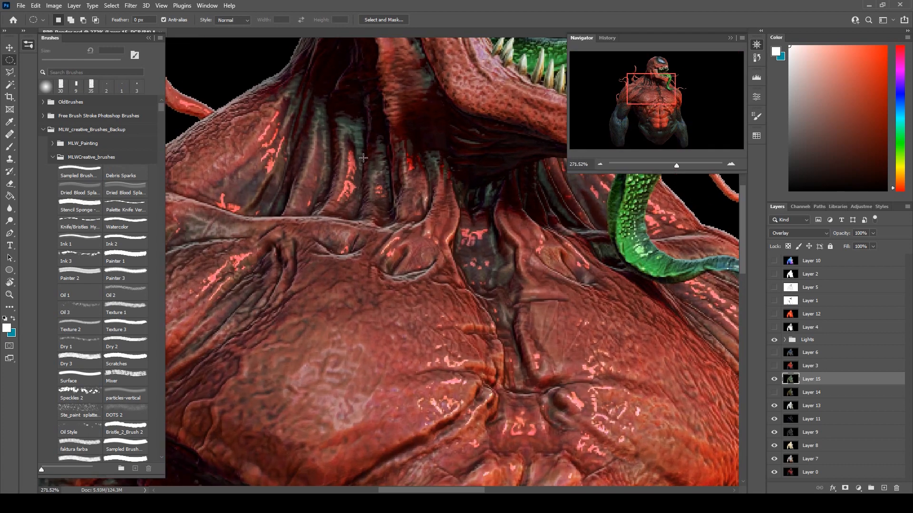
pyautogui.click(775, 379)
pyautogui.click(775, 378)
pyautogui.click(781, 233)
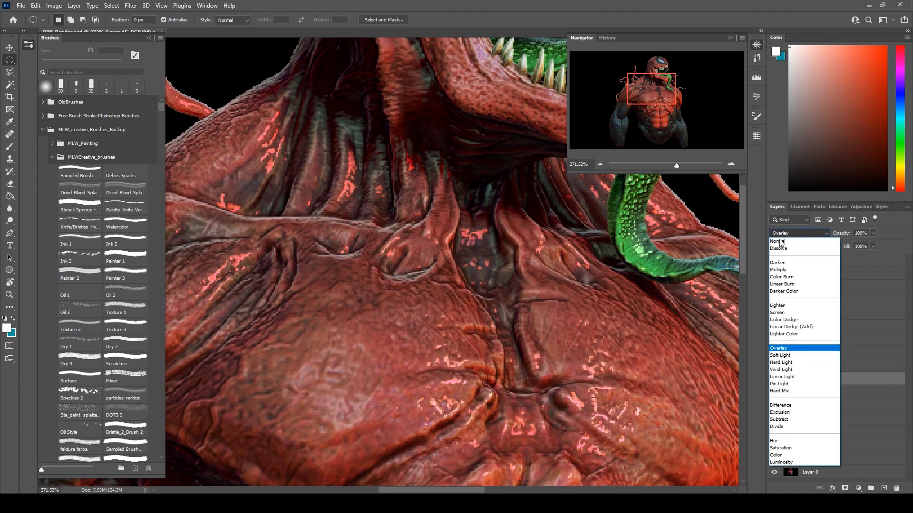
pyautogui.click(789, 357)
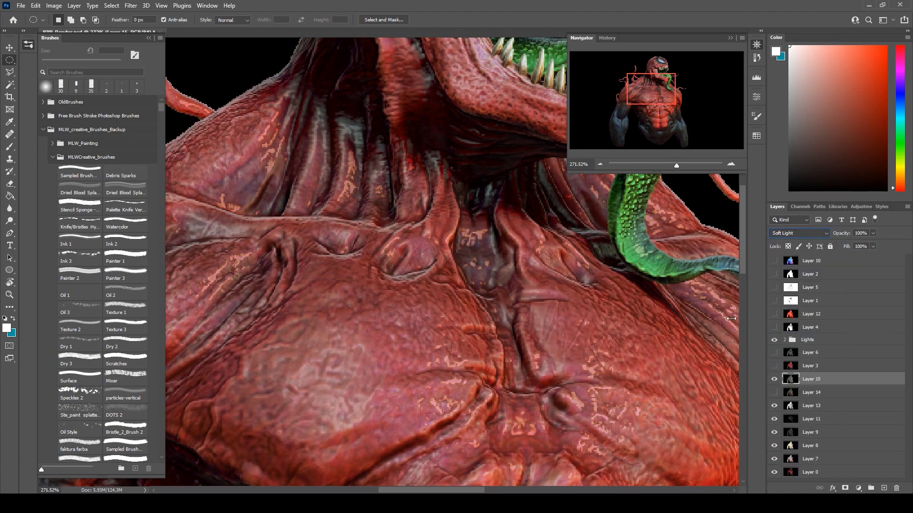
pyautogui.click(784, 234)
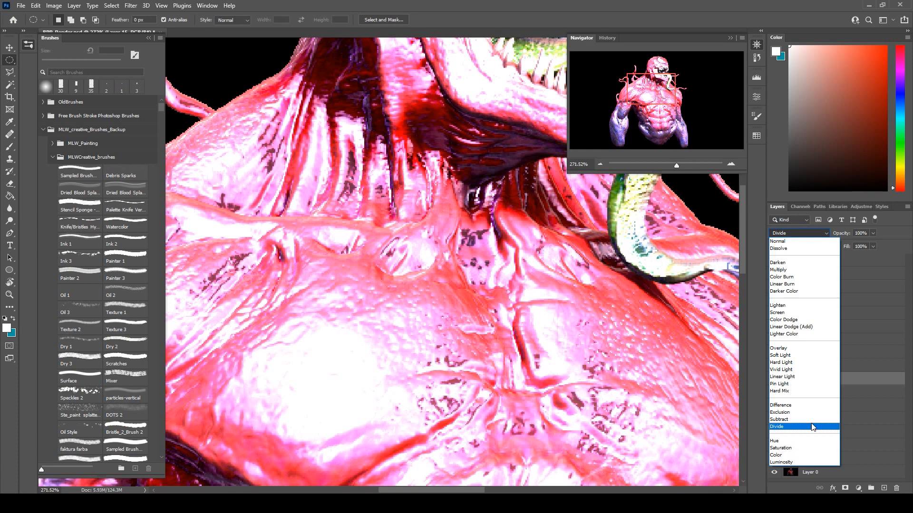
pyautogui.click(811, 427)
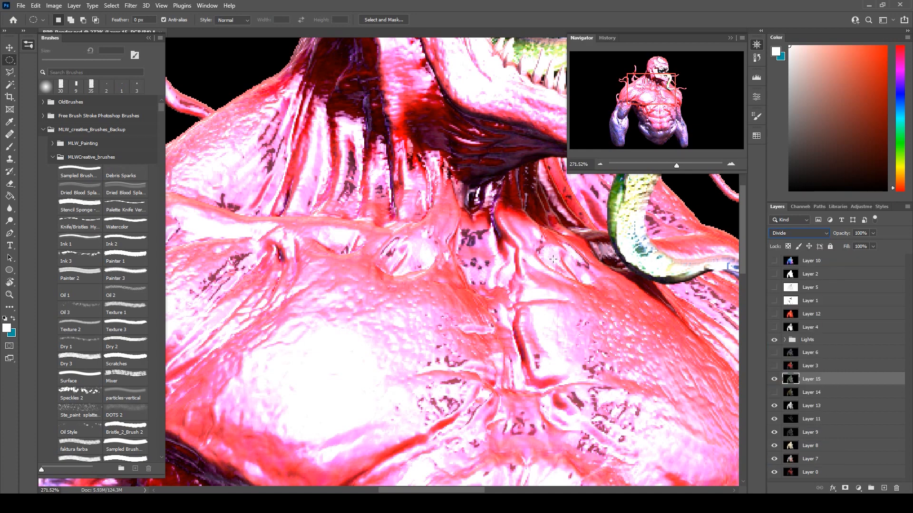
pyautogui.click(774, 379)
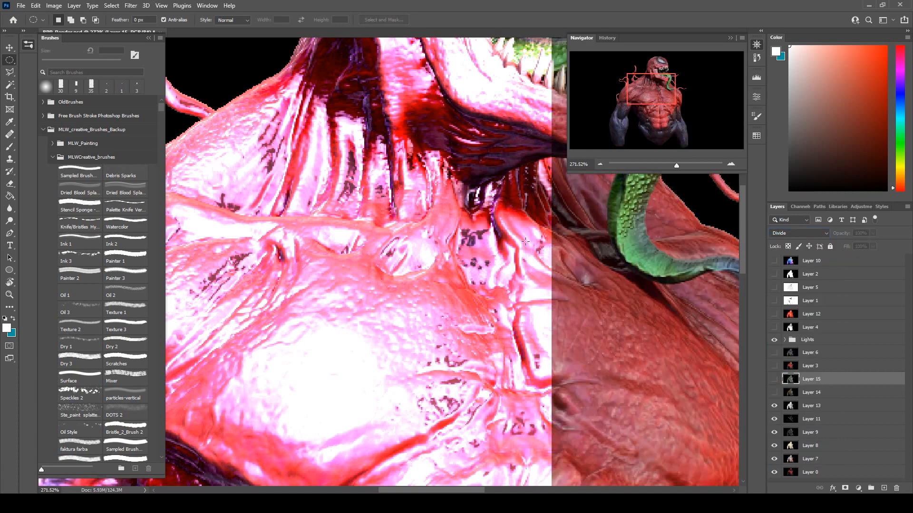
pyautogui.scroll(-4, 410, 137)
pyautogui.scroll(-4, 411, 138)
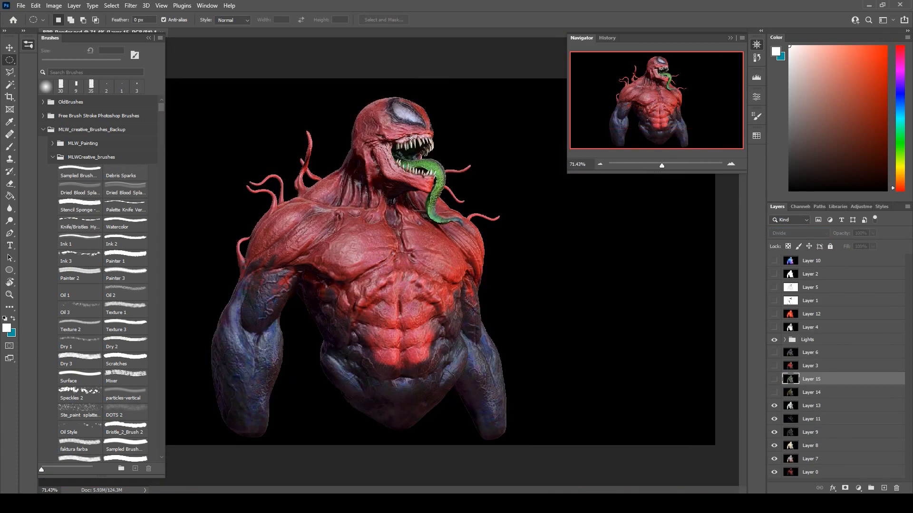
# Show the flat color pass on Layer 3 and blend it in Soft Light at 48% opacity and 59% fill.
pyautogui.click(774, 366)
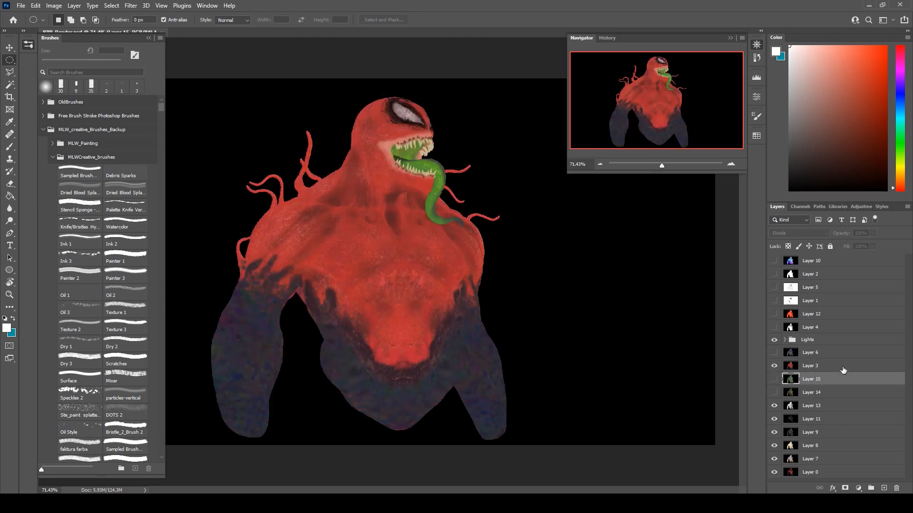
pyautogui.click(843, 366)
pyautogui.click(791, 232)
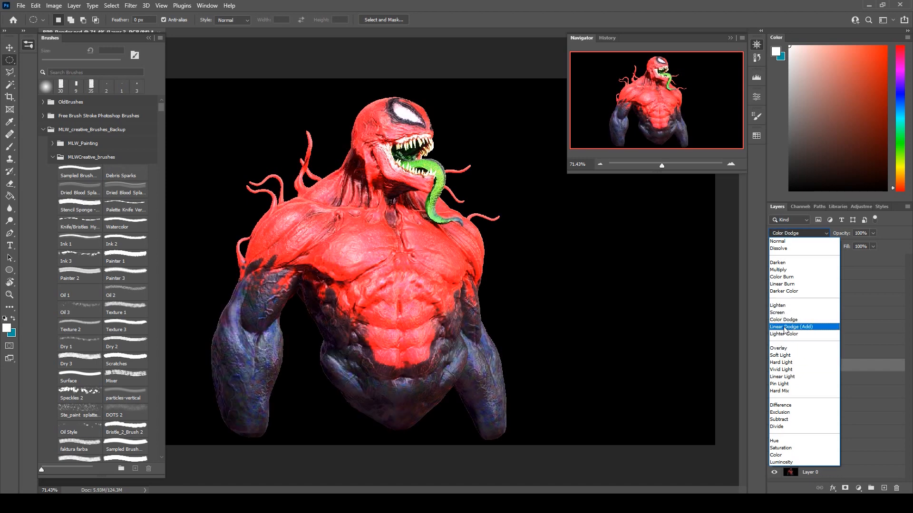
pyautogui.click(792, 354)
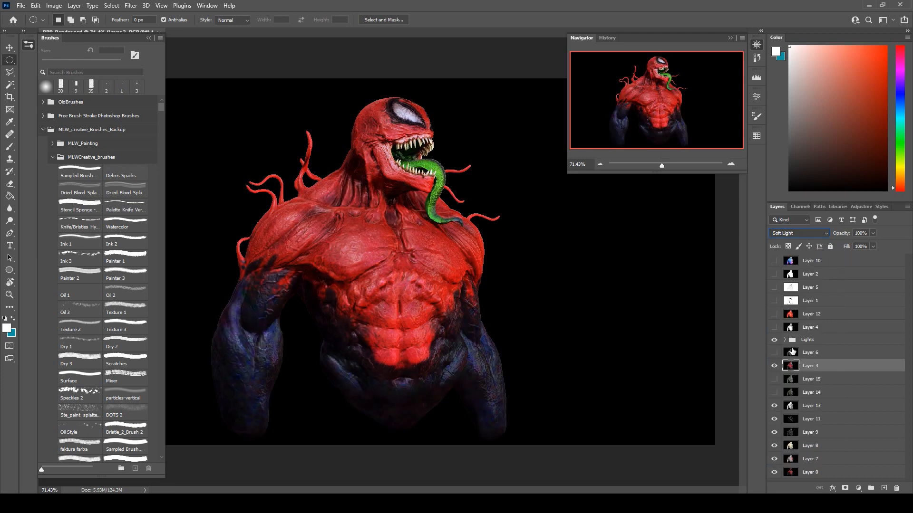
pyautogui.moveTo(863, 244); pyautogui.dragTo(847, 258)
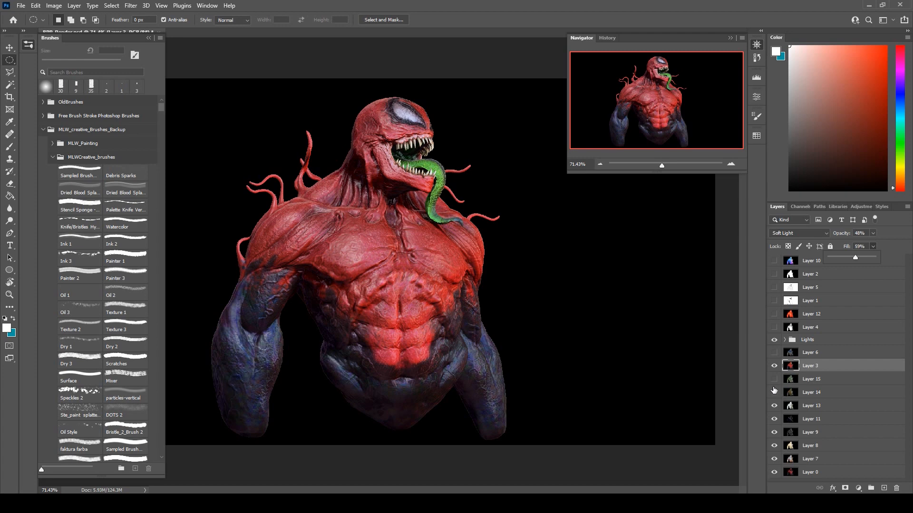
# Show the blue reflective pass on Layer 6 and apply Hue/Saturation with saturation -2 and lightness +18.
pyautogui.click(775, 353)
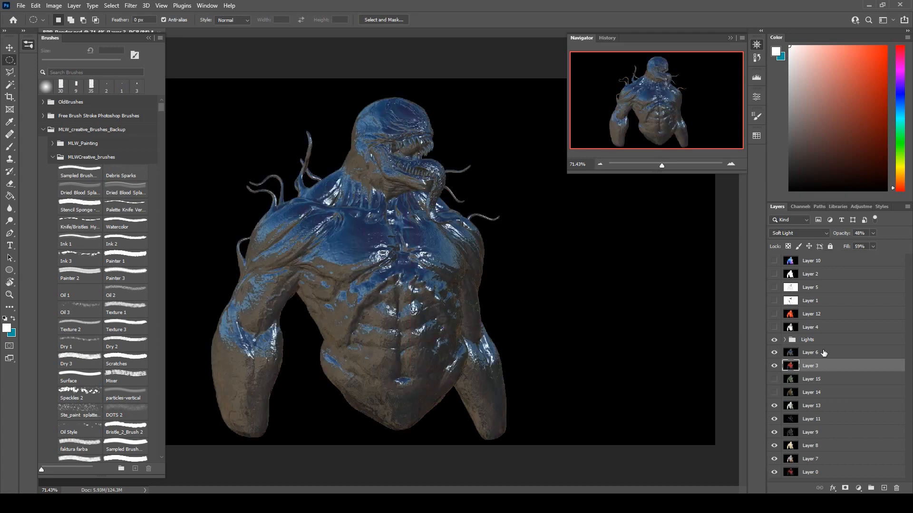
pyautogui.click(823, 355)
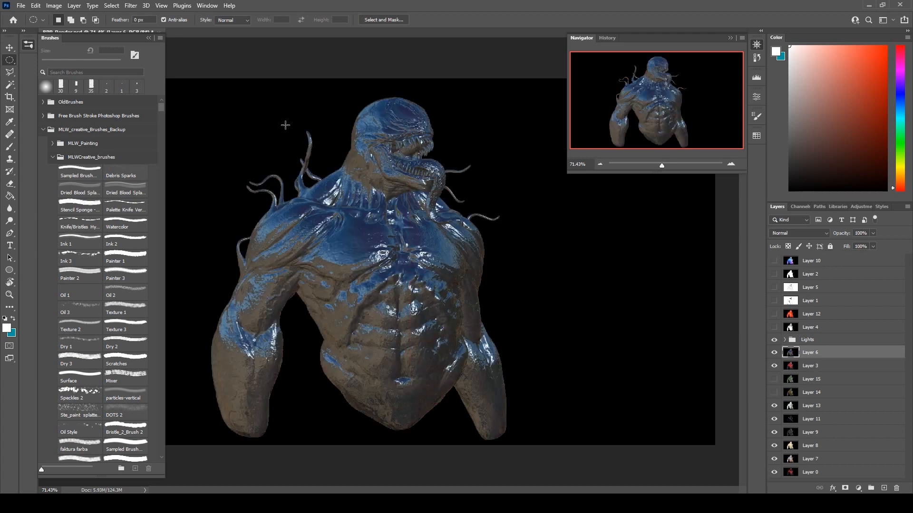
pyautogui.click(54, 5)
pyautogui.moveTo(86, 30)
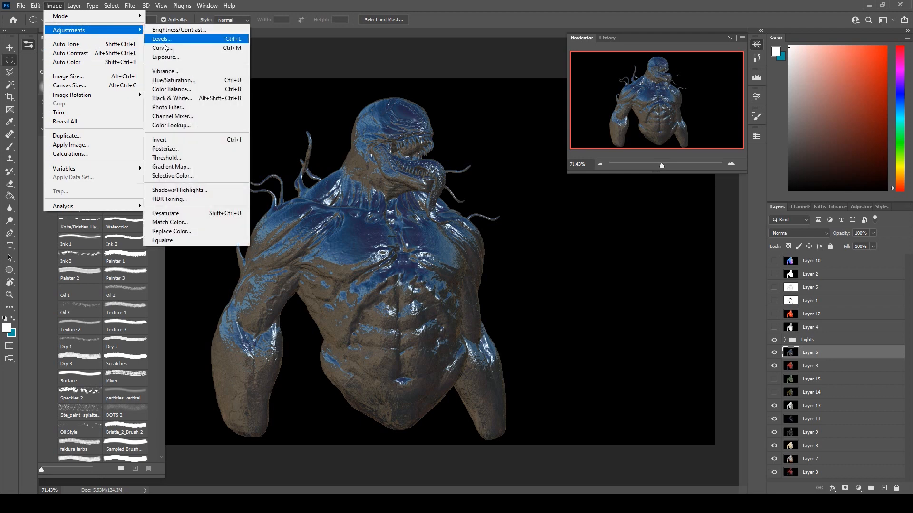
pyautogui.click(169, 81)
pyautogui.moveTo(713, 210); pyautogui.dragTo(722, 210)
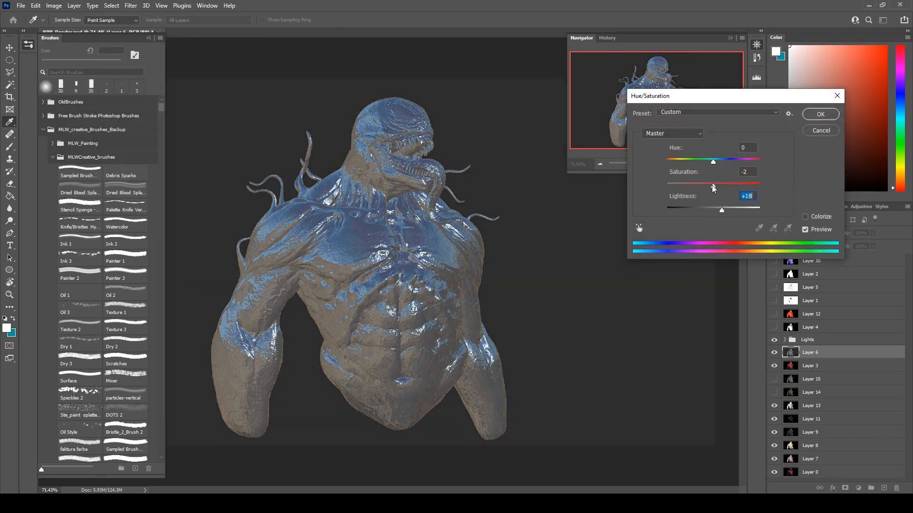
pyautogui.click(819, 115)
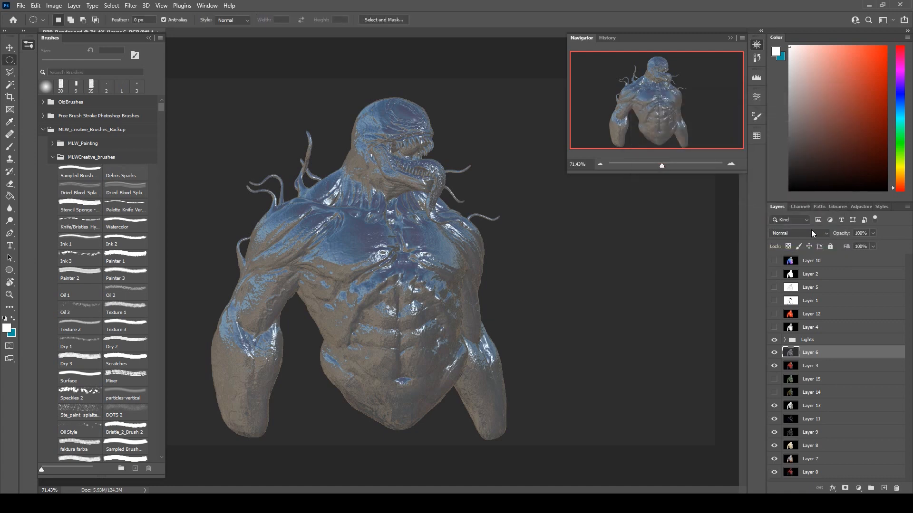
# Set Layer 6 to the Hard Light blend mode with 55% opacity and 71% fill.
pyautogui.click(811, 231)
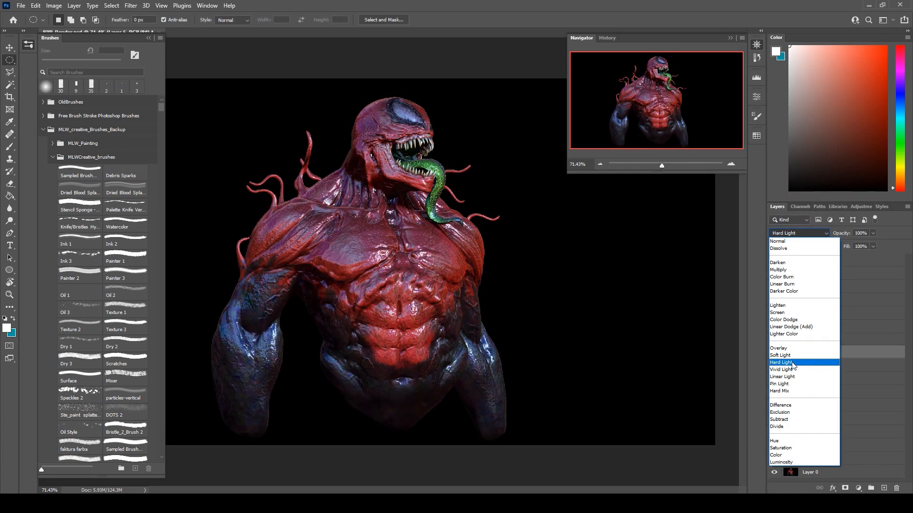
pyautogui.click(791, 363)
pyautogui.click(873, 246)
pyautogui.moveTo(860, 242); pyautogui.dragTo(886, 229)
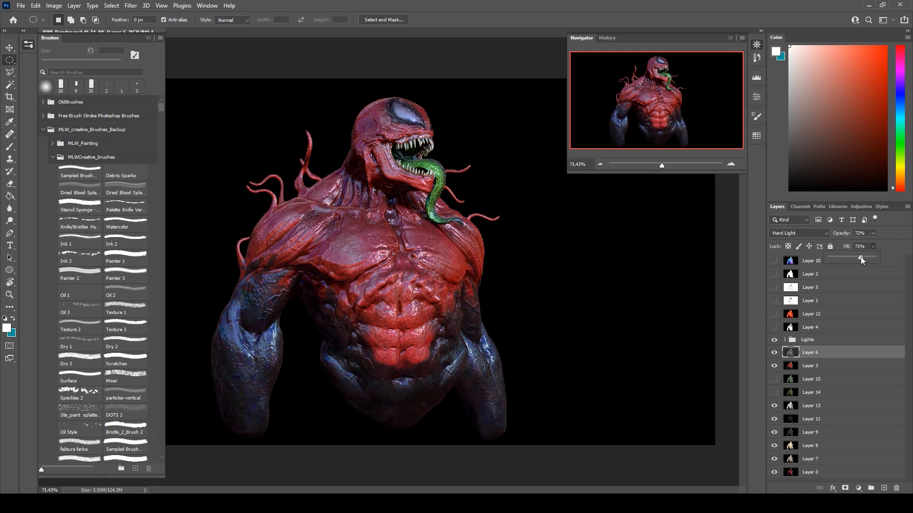
pyautogui.click(897, 230)
pyautogui.moveTo(871, 244); pyautogui.dragTo(866, 246)
pyautogui.click(889, 224)
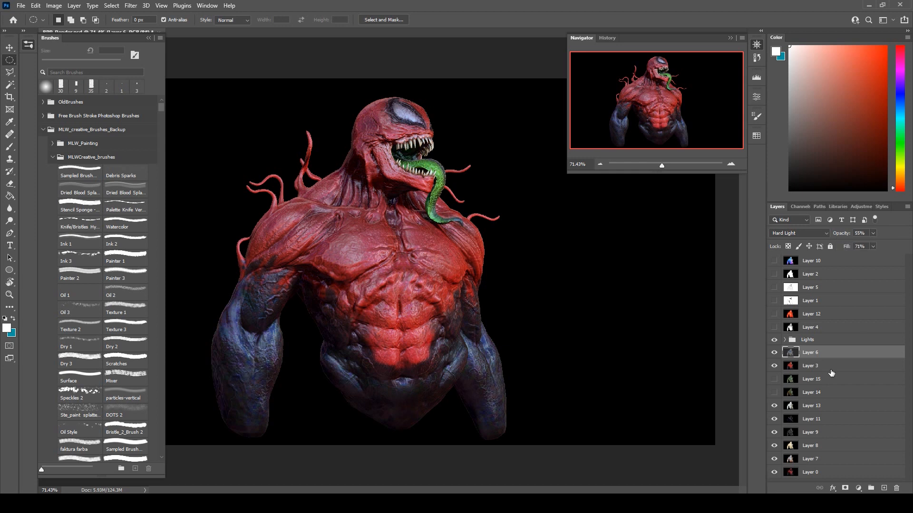
# Show the grayscale depth pass on Layer 4, try it in Multiply at 77% opacity and 80% fill, and hide it.
pyautogui.click(783, 330)
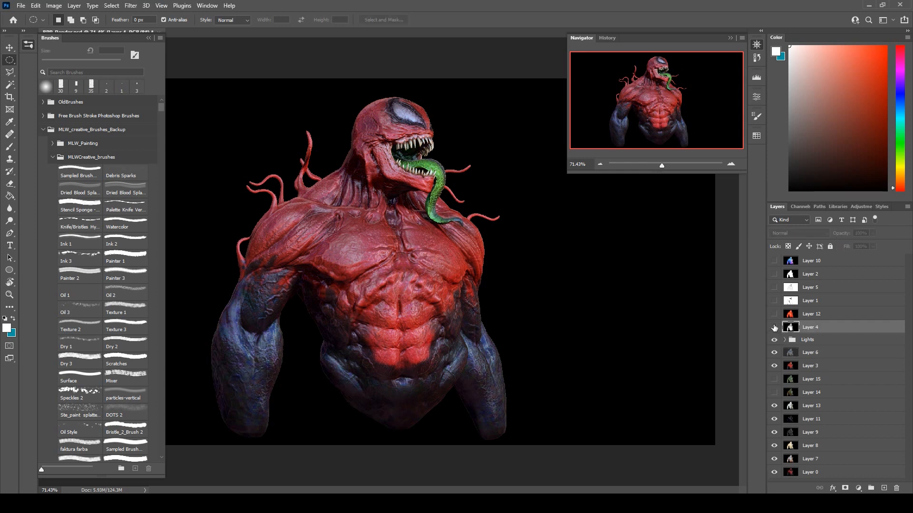
pyautogui.click(774, 328)
pyautogui.click(798, 233)
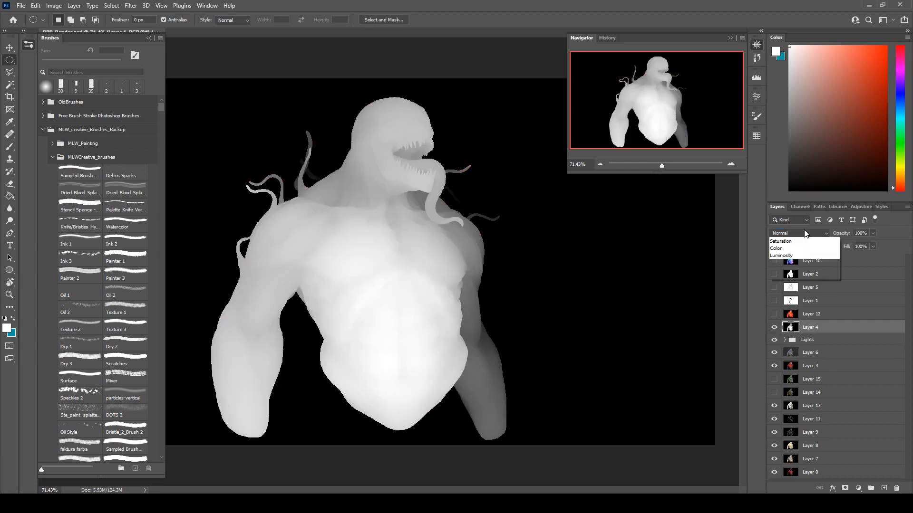
pyautogui.click(789, 274)
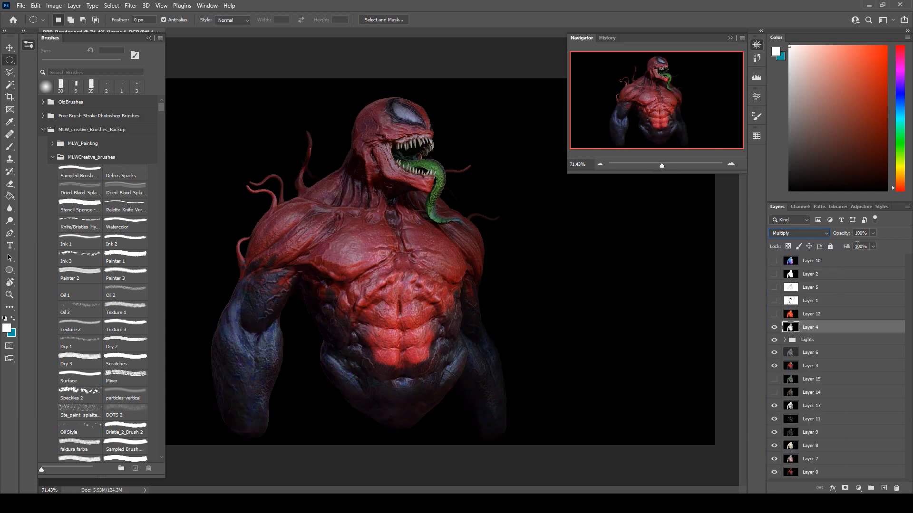
pyautogui.click(874, 232)
pyautogui.moveTo(869, 244); pyautogui.dragTo(864, 246)
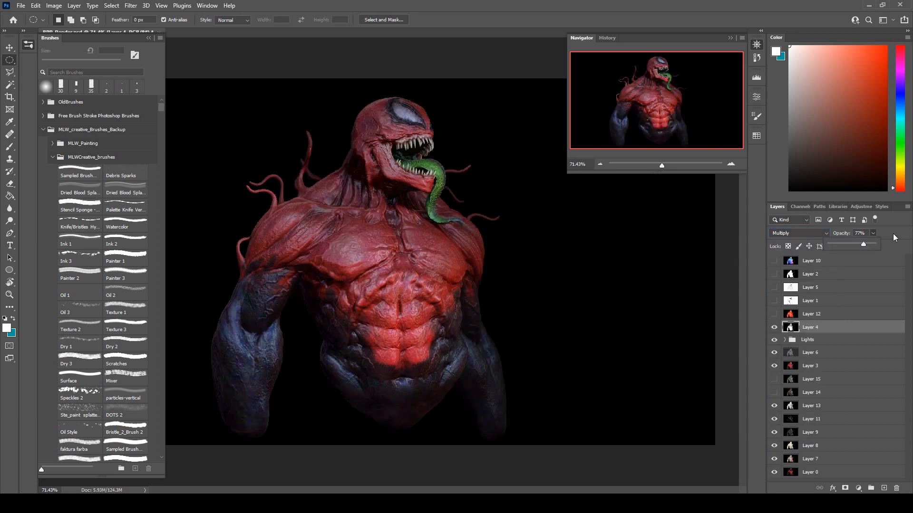
pyautogui.click(873, 247)
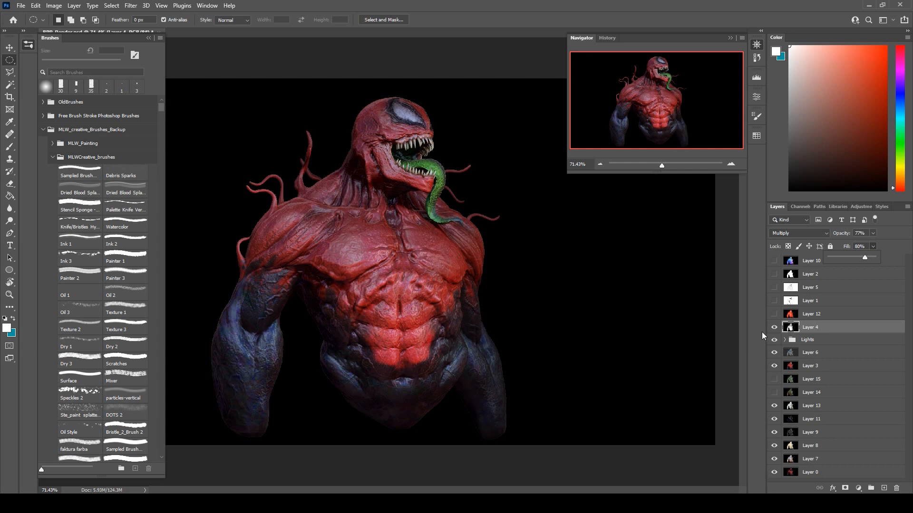
pyautogui.click(774, 327)
# Expand the Lights group, show Layer 16 and set it to Screen with 85% opacity and 78% fill.
pyautogui.click(783, 342)
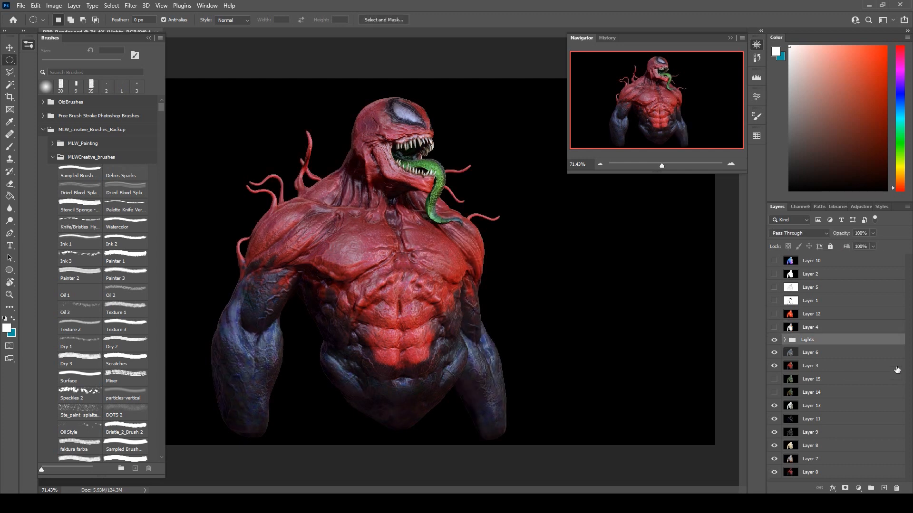
pyautogui.click(784, 340)
pyautogui.scroll(-2, 841, 345)
pyautogui.click(830, 367)
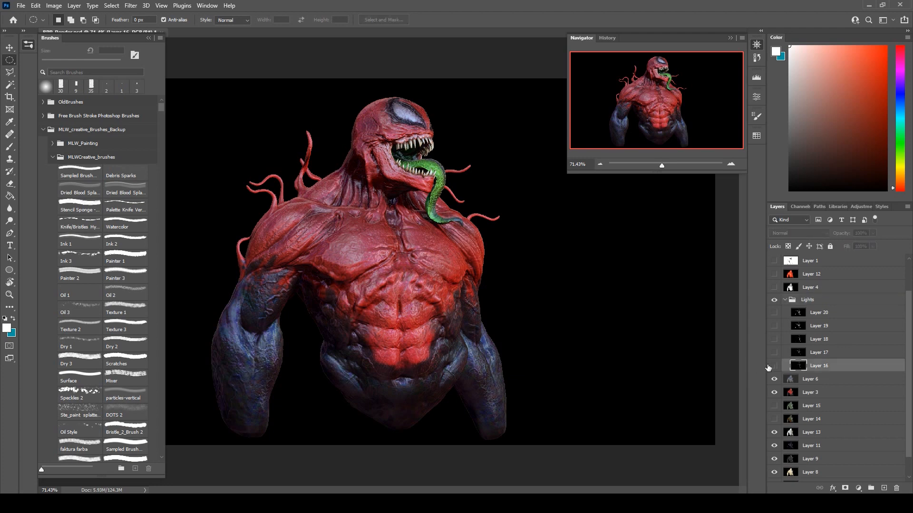
pyautogui.click(772, 366)
pyautogui.click(798, 232)
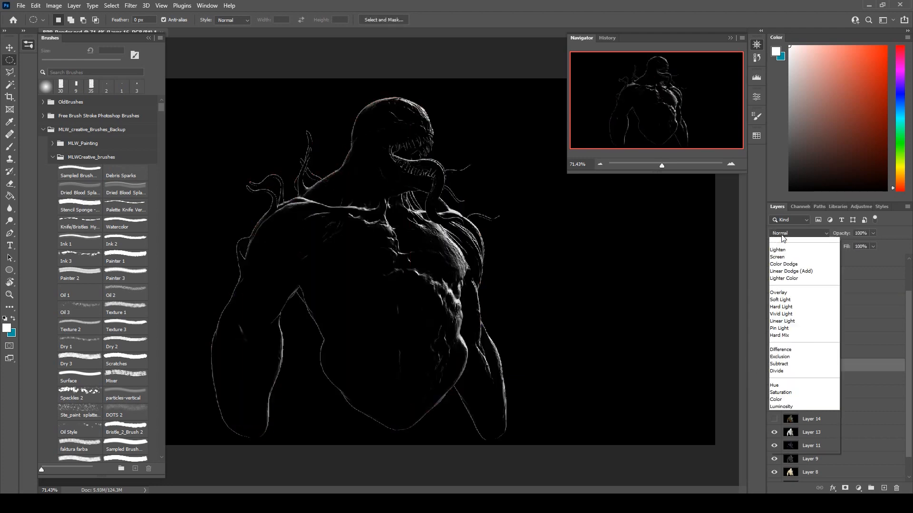
pyautogui.click(799, 311)
pyautogui.click(872, 233)
pyautogui.moveTo(874, 243); pyautogui.dragTo(863, 259)
pyautogui.click(873, 246)
# Add a layer mask to Layer 16 and paint black over the upper chest with a large soft round brush.
pyautogui.click(845, 488)
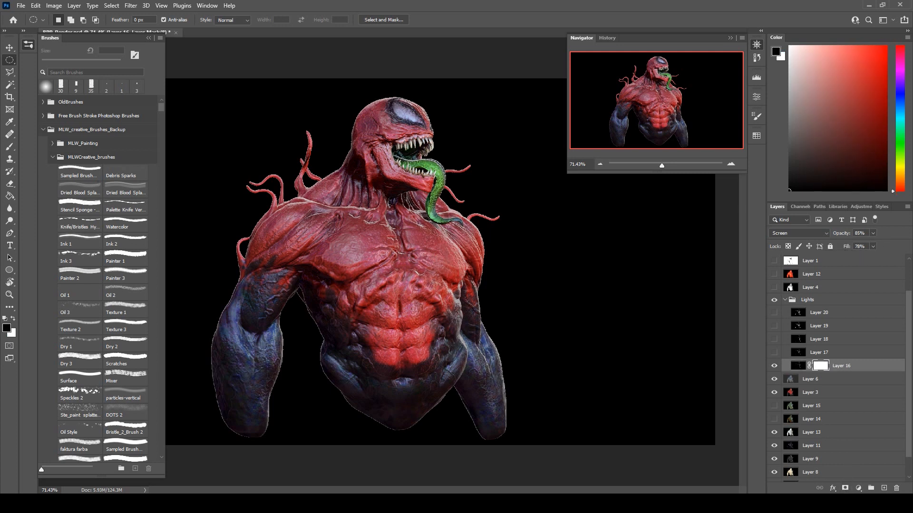
pyautogui.click(10, 147)
pyautogui.click(45, 86)
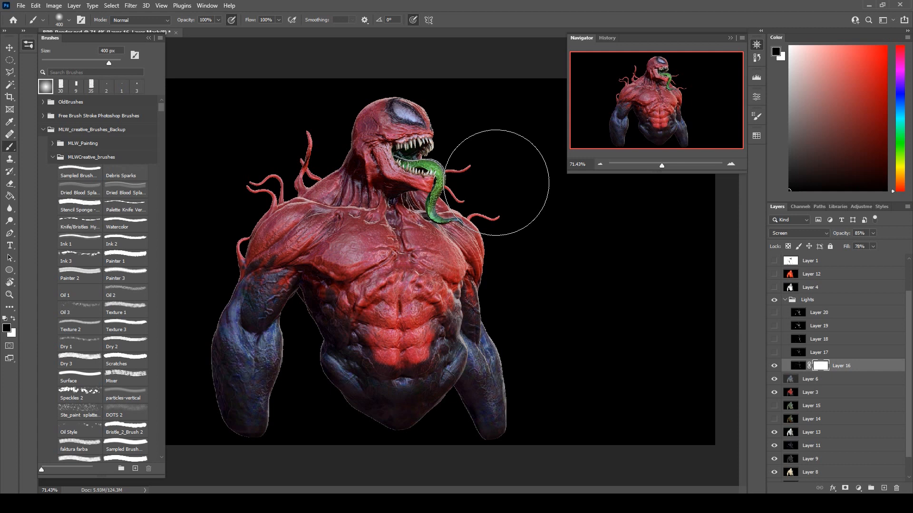
pyautogui.press(']')
pyautogui.moveTo(377, 240)
pyautogui.mouseDown()
pyautogui.moveTo(394, 222)
pyautogui.moveTo(378, 243)
pyautogui.mouseUp()
# Reduce the brush to 200 px and mask out Layer 16's rim highlights on the head, torso sides, abdomen and forearms.
pyautogui.press('[')
pyautogui.press('[')
pyautogui.press('[')
pyautogui.press('[')
pyautogui.moveTo(392, 165)
pyautogui.mouseDown()
pyautogui.moveTo(384, 135)
pyautogui.moveTo(401, 126)
pyautogui.mouseUp()
pyautogui.moveTo(313, 281)
pyautogui.mouseDown()
pyautogui.moveTo(325, 347)
pyautogui.moveTo(349, 358)
pyautogui.mouseUp()
pyautogui.moveTo(236, 406)
pyautogui.mouseDown()
pyautogui.moveTo(222, 340)
pyautogui.moveTo(225, 399)
pyautogui.moveTo(244, 464)
pyautogui.mouseUp()
pyautogui.moveTo(363, 382)
pyautogui.mouseDown()
pyautogui.moveTo(367, 440)
pyautogui.moveTo(428, 397)
pyautogui.mouseUp()
pyautogui.moveTo(493, 446); pyautogui.dragTo(465, 423)
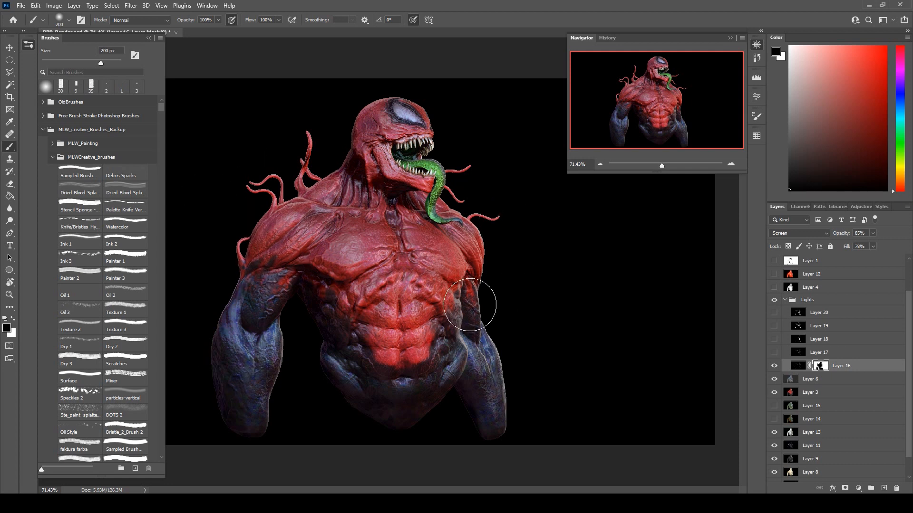
pyautogui.moveTo(434, 225); pyautogui.dragTo(400, 224)
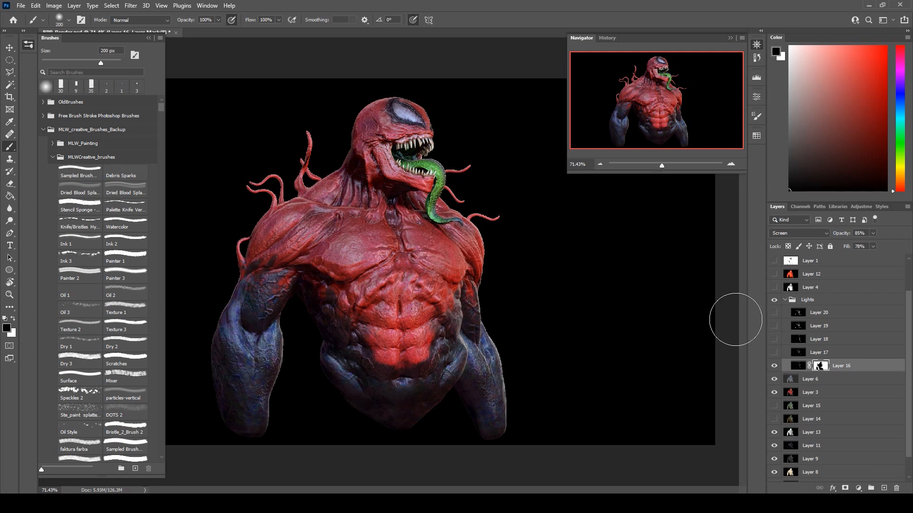
# Show the light pass on Layer 17, set it to Screen and compare the bust with and without it.
pyautogui.click(774, 353)
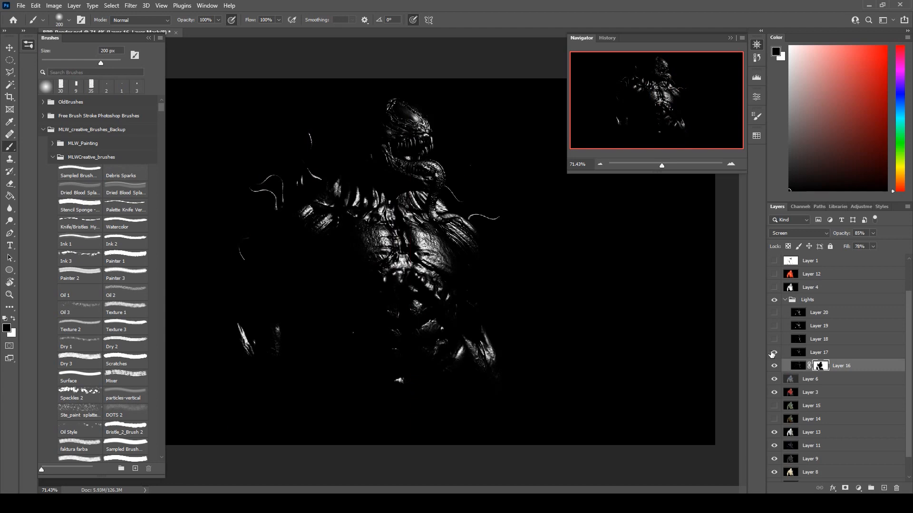
pyautogui.click(773, 353)
pyautogui.click(846, 353)
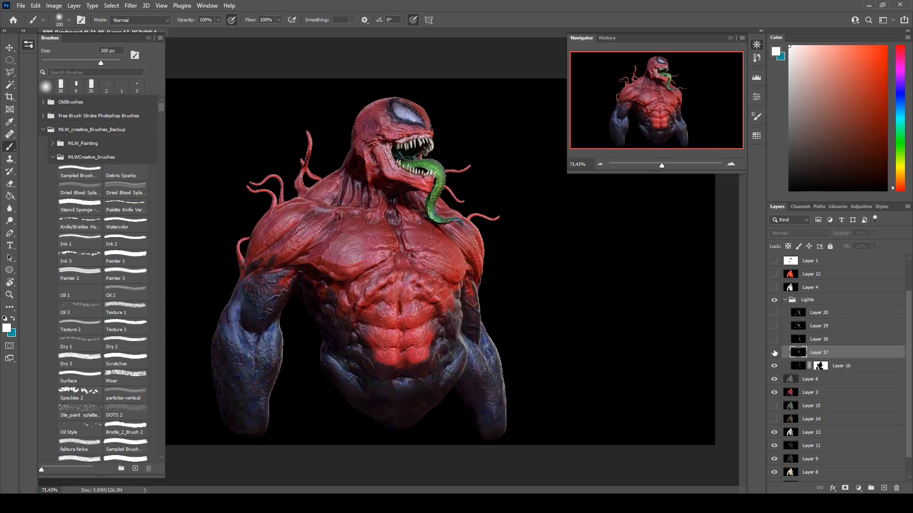
pyautogui.click(774, 353)
pyautogui.click(775, 235)
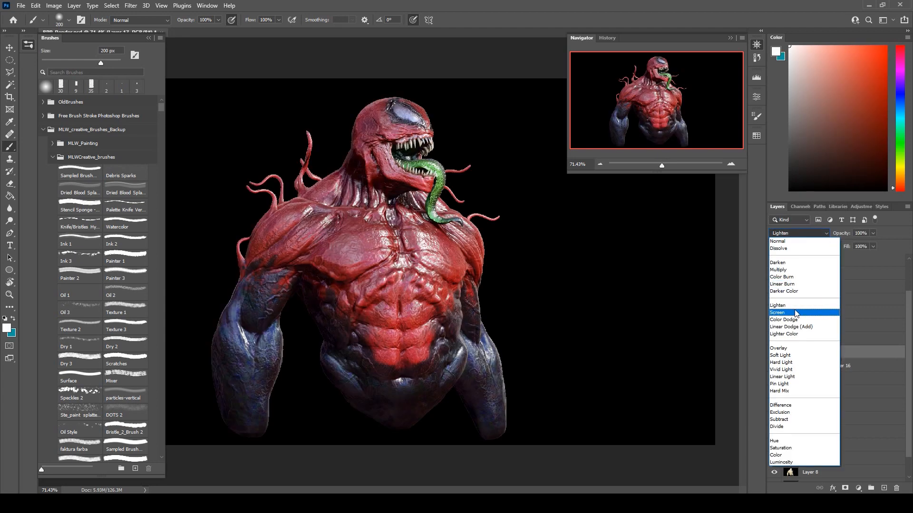
pyautogui.click(795, 312)
pyautogui.click(774, 353)
pyautogui.click(774, 353)
# Show Layer 18, set it to Screen, compare its effect, and hide Layers 17 and 18.
pyautogui.click(782, 340)
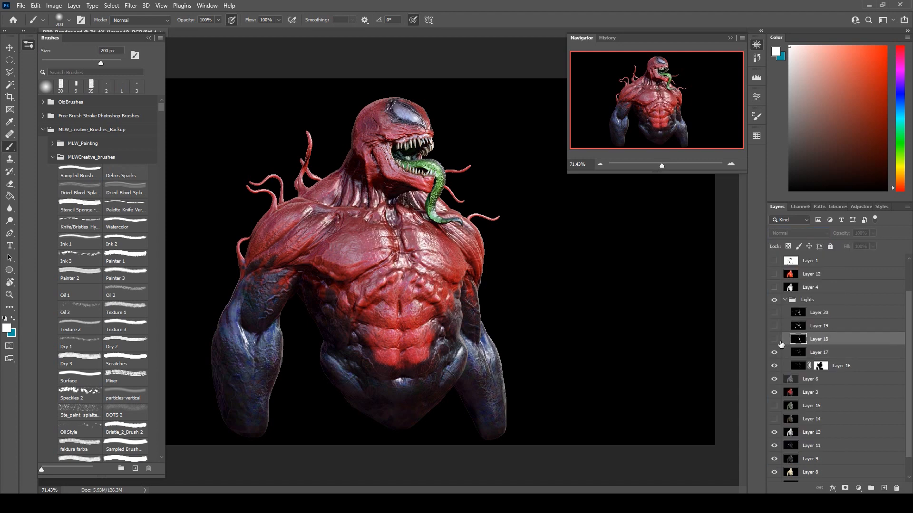
pyautogui.click(774, 339)
pyautogui.click(799, 233)
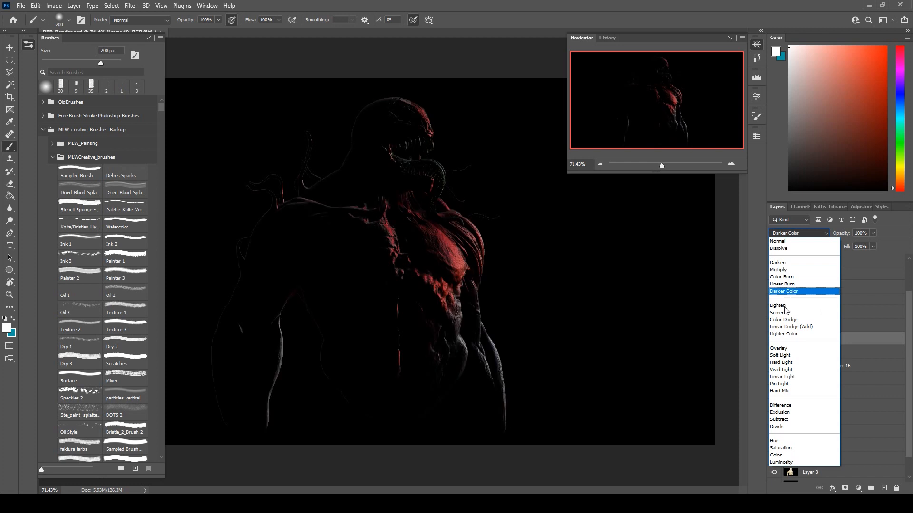
pyautogui.click(783, 312)
pyautogui.click(774, 339)
pyautogui.click(773, 340)
pyautogui.click(773, 340)
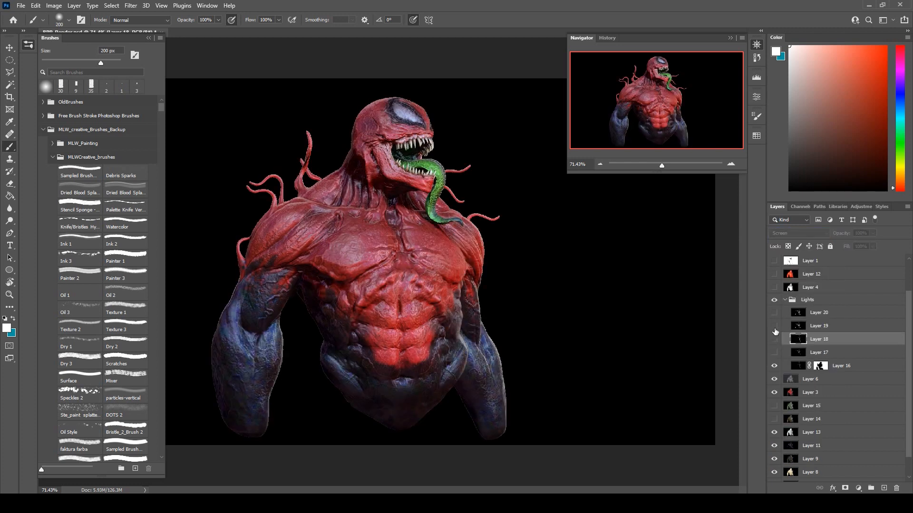
# Show Layer 19, try it in Screen mode, compare the bust with and without it, and hide it.
pyautogui.click(774, 339)
pyautogui.click(801, 233)
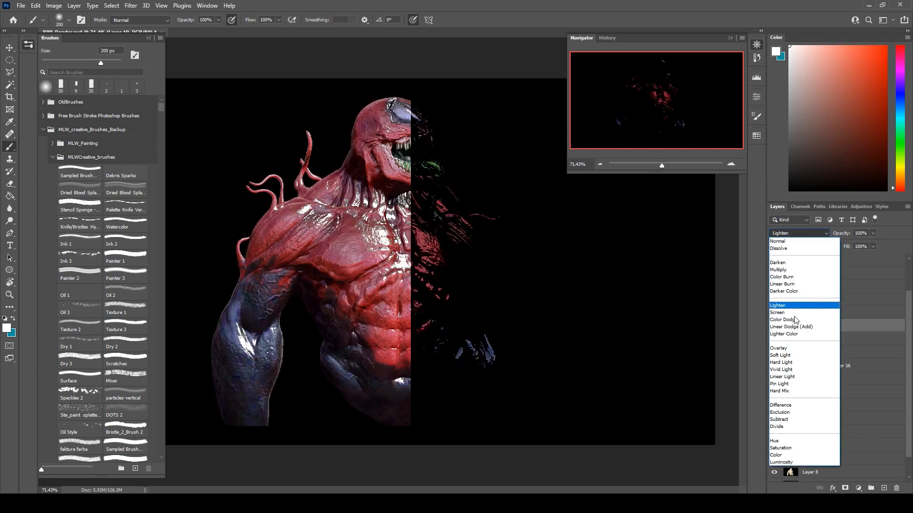
pyautogui.click(793, 313)
pyautogui.click(774, 326)
pyautogui.click(774, 326)
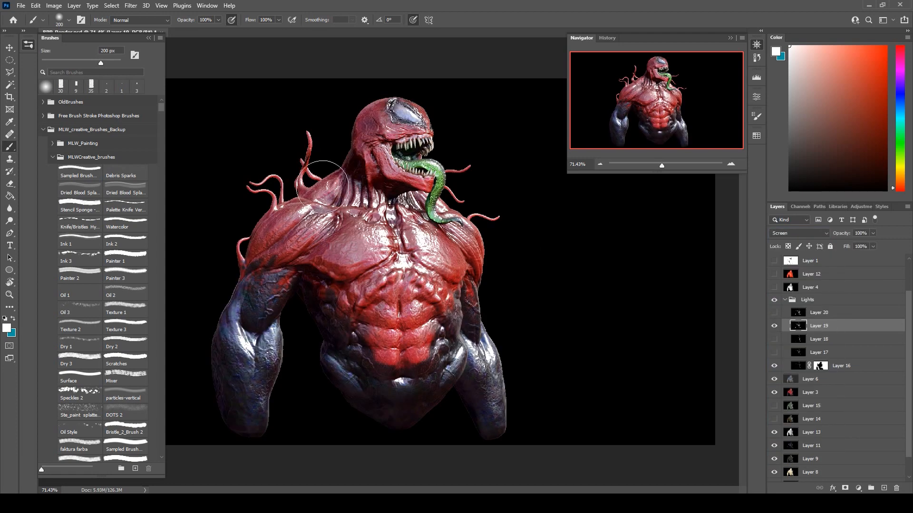
pyautogui.click(774, 326)
# Show the light pass on Layer 20 and set it to Screen with 77% opacity and 83% fill.
pyautogui.click(774, 313)
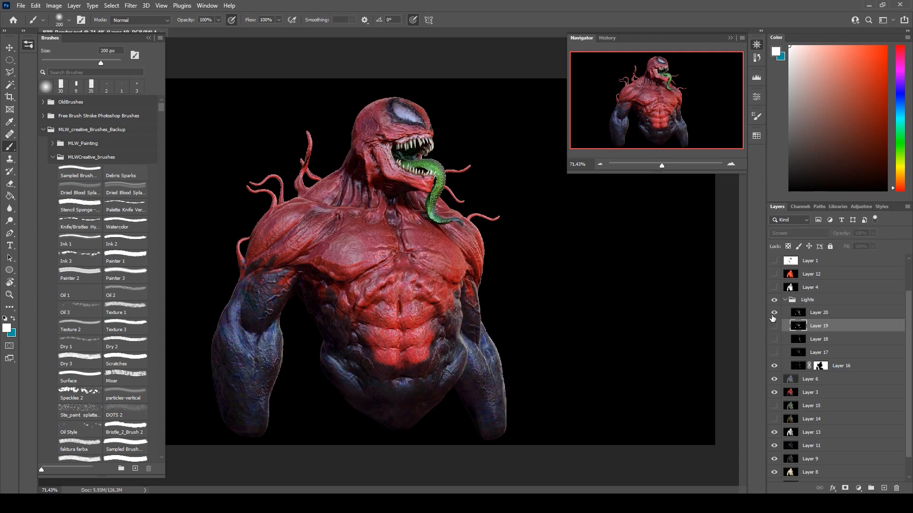
pyautogui.click(819, 312)
pyautogui.click(780, 234)
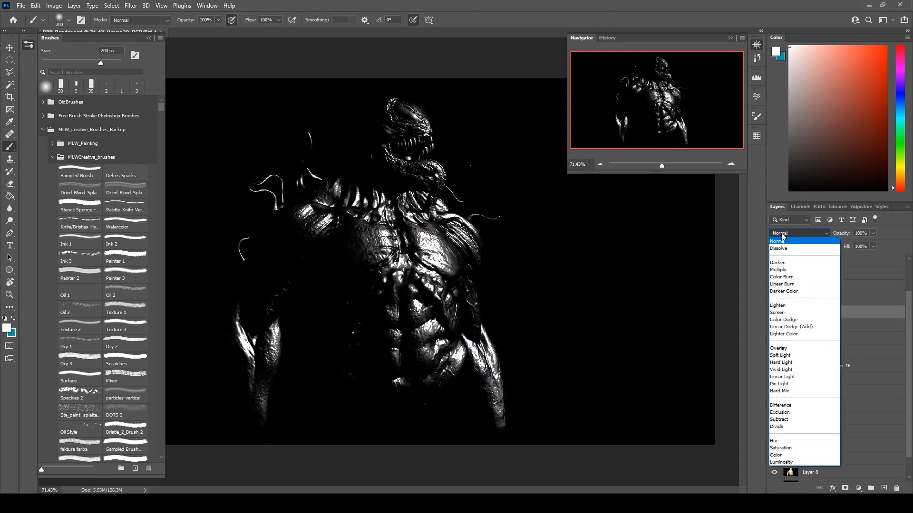
pyautogui.click(787, 312)
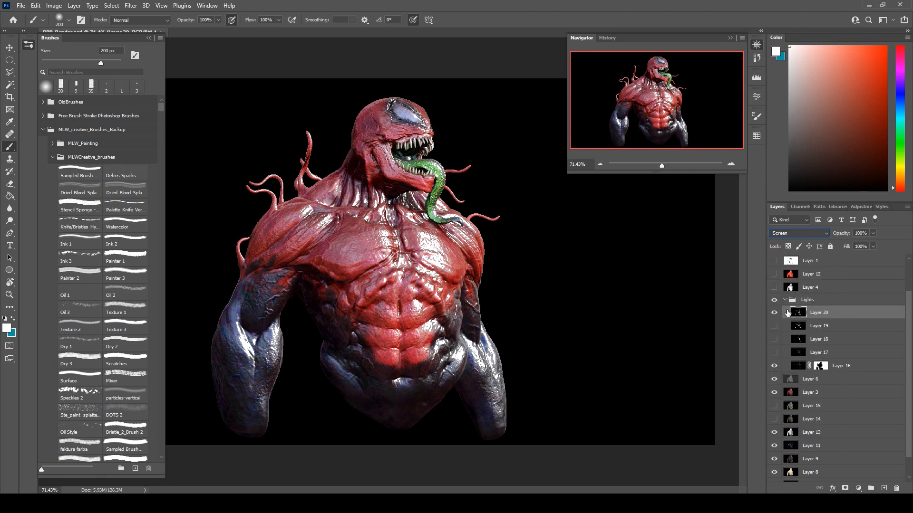
pyautogui.click(877, 235)
pyautogui.moveTo(865, 250); pyautogui.dragTo(864, 250)
pyautogui.click(886, 232)
pyautogui.click(873, 246)
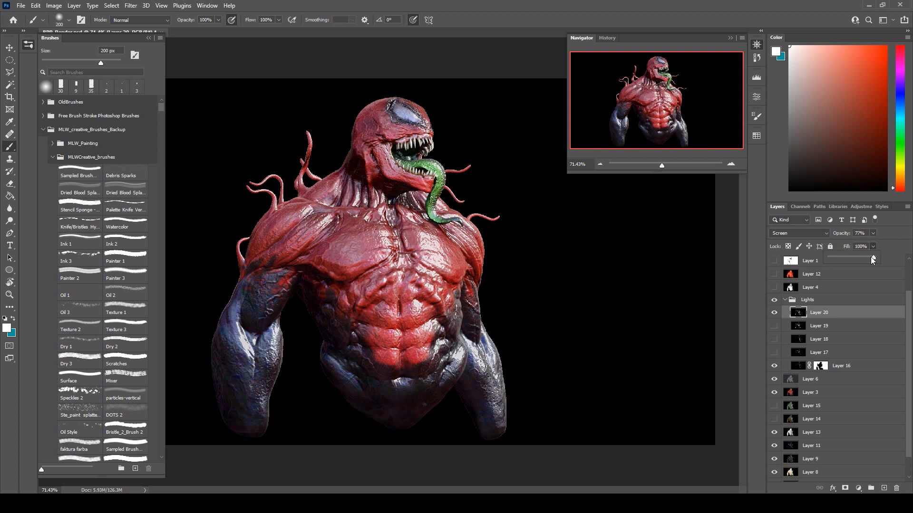
# Add a layer mask to Layer 20 and paint black over the highlights on the forearms and lower abdomen.
pyautogui.click(845, 488)
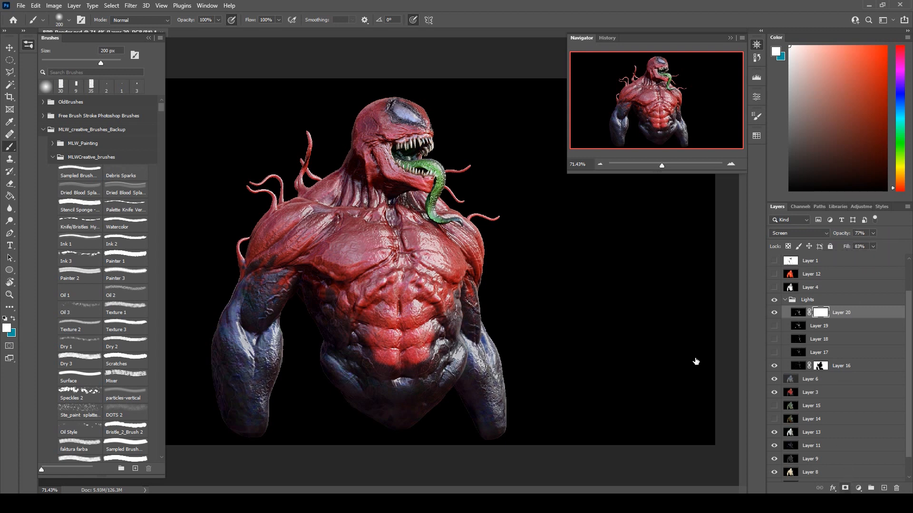
pyautogui.moveTo(285, 332)
pyautogui.mouseDown()
pyautogui.moveTo(291, 368)
pyautogui.moveTo(261, 434)
pyautogui.moveTo(214, 383)
pyautogui.moveTo(223, 394)
pyautogui.mouseUp()
pyautogui.hotkey('ctrl', 'z')
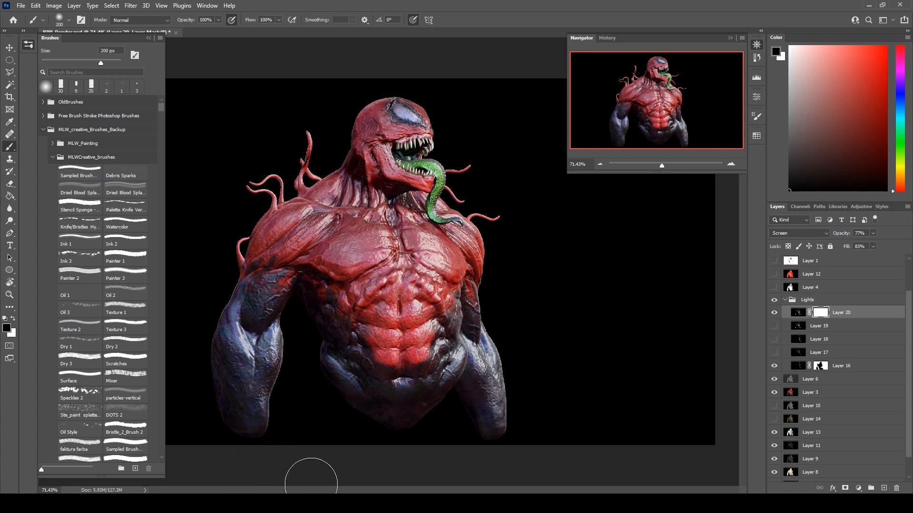
pyautogui.moveTo(221, 320); pyautogui.dragTo(250, 435)
pyautogui.moveTo(327, 367)
pyautogui.mouseDown()
pyautogui.moveTo(323, 383)
pyautogui.moveTo(355, 432)
pyautogui.mouseUp()
pyautogui.moveTo(376, 381); pyautogui.dragTo(442, 445)
pyautogui.moveTo(427, 410); pyautogui.dragTo(419, 485)
pyautogui.moveTo(490, 390); pyautogui.dragTo(494, 448)
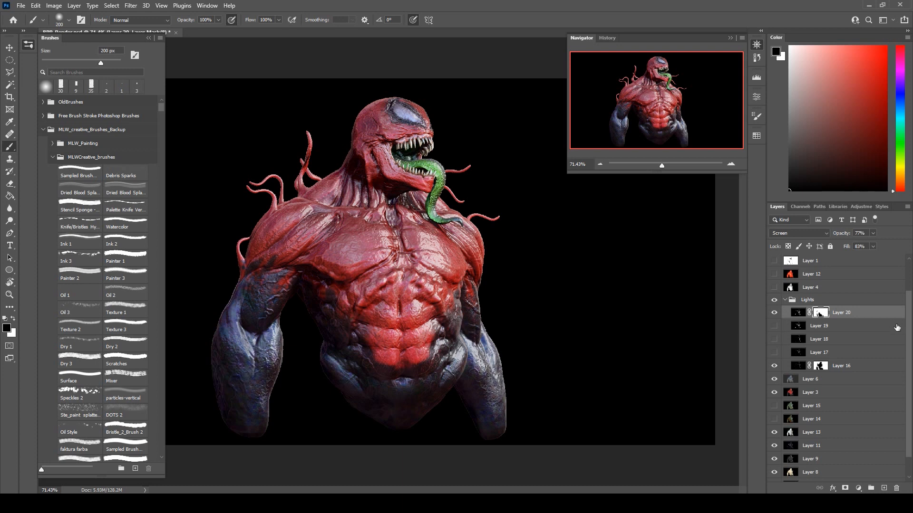
# Preview Layer 17 together with the masked light layers and hide it again.
pyautogui.click(827, 351)
pyautogui.click(773, 353)
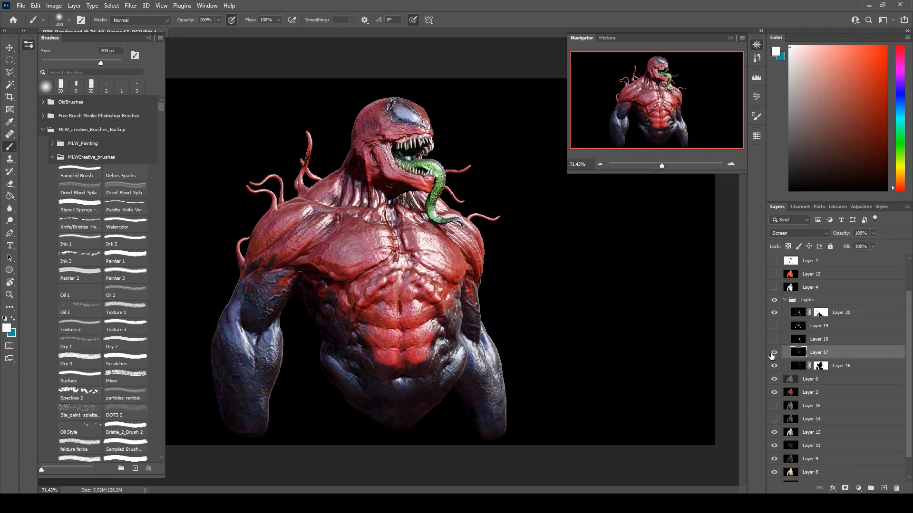
pyautogui.click(773, 353)
# Show Layer 18 again, preview other dodge blend modes on it, and keep it in Screen mode.
pyautogui.click(773, 340)
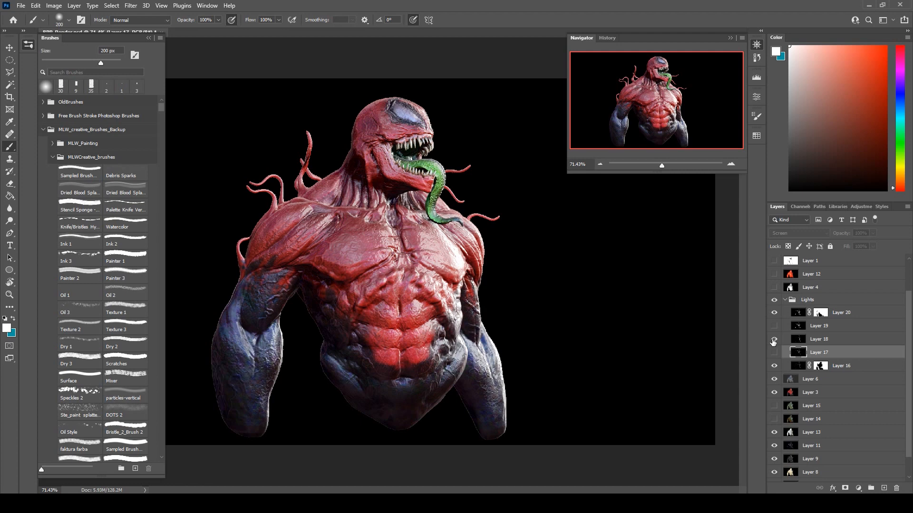
pyautogui.click(841, 340)
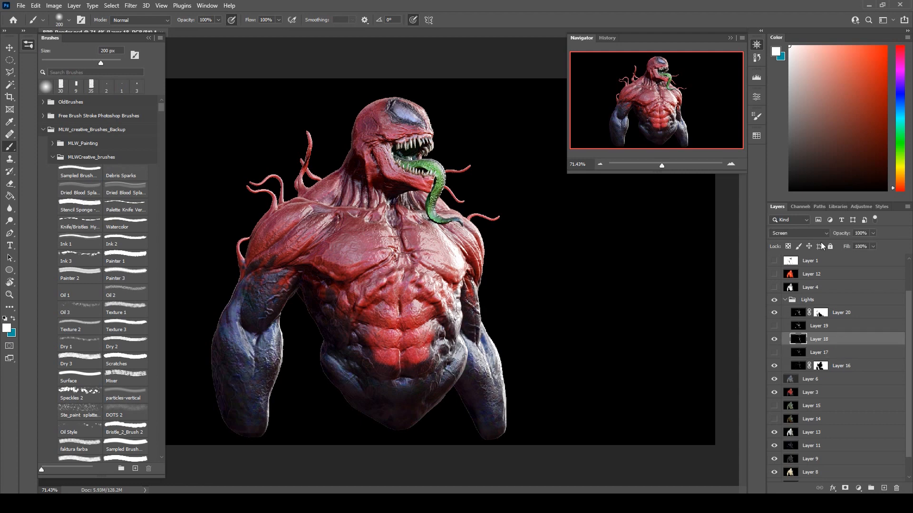
pyautogui.click(798, 233)
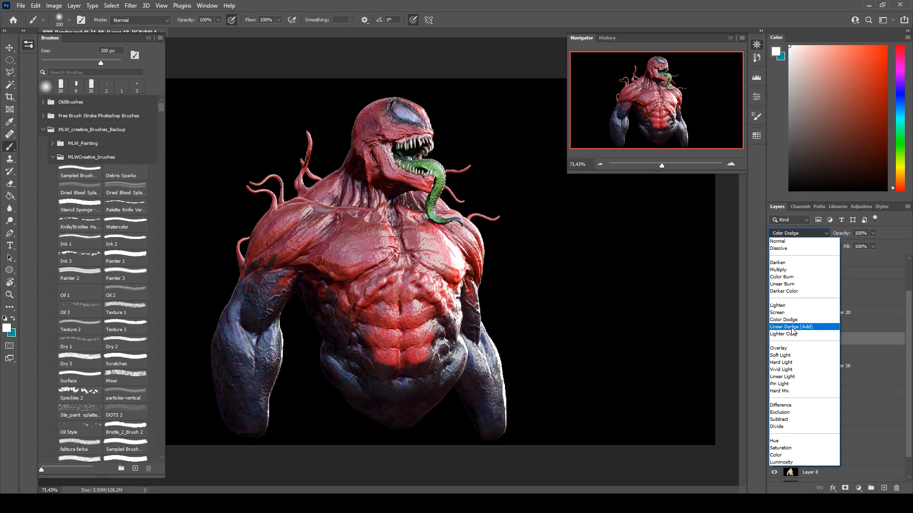
pyautogui.click(778, 312)
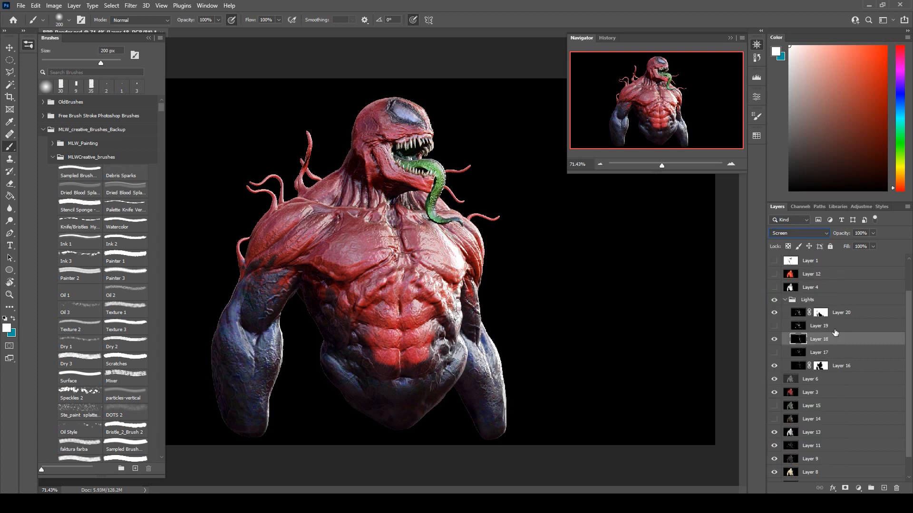
# Add a layer mask to Layer 18, paint black over unwanted highlights along the torso, and reduce the brush to 80 px.
pyautogui.click(847, 487)
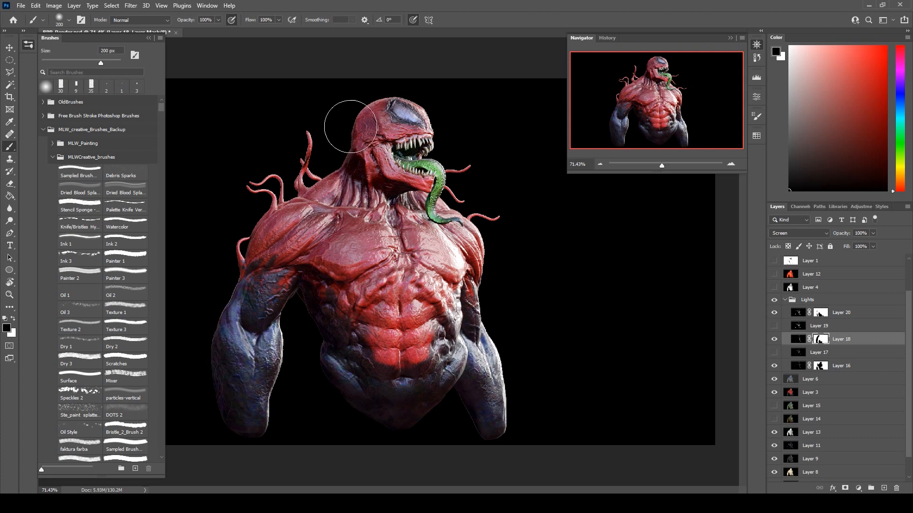
pyautogui.moveTo(436, 261)
pyautogui.mouseDown()
pyautogui.moveTo(434, 351)
pyautogui.moveTo(462, 447)
pyautogui.mouseUp()
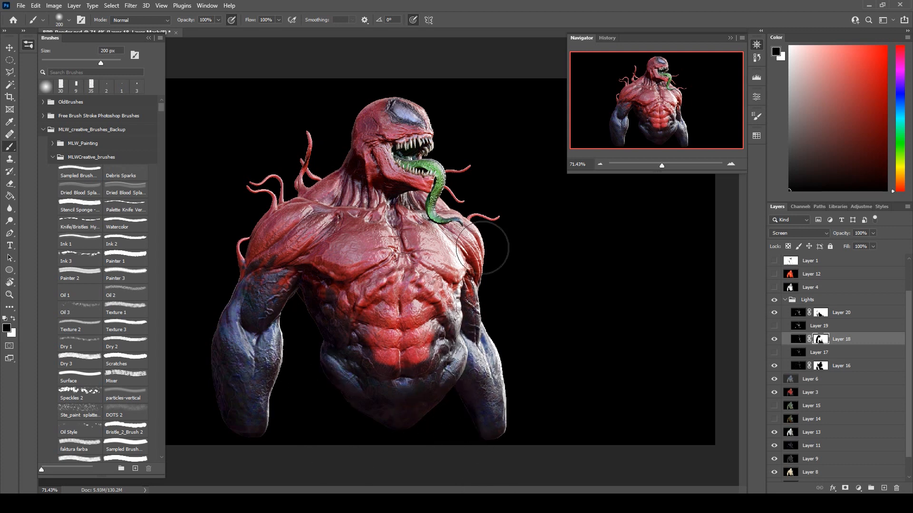
pyautogui.press('[')
pyautogui.press('[')
pyautogui.press('[')
pyautogui.press('[')
pyautogui.press('[')
pyautogui.press('[')
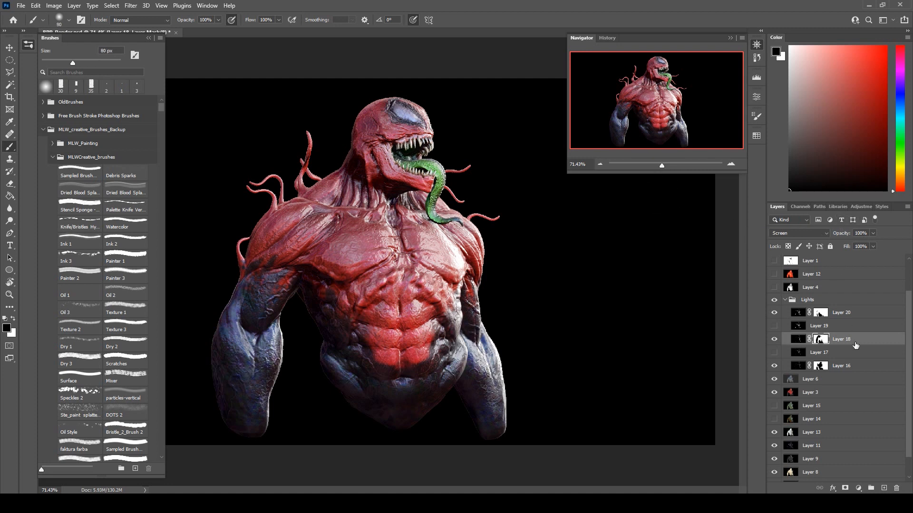
# Set Layer 18's opacity to 89% and its fill to 87%.
pyautogui.moveTo(876, 235); pyautogui.dragTo(867, 258)
pyautogui.click(873, 247)
pyautogui.scroll(3, 827, 360)
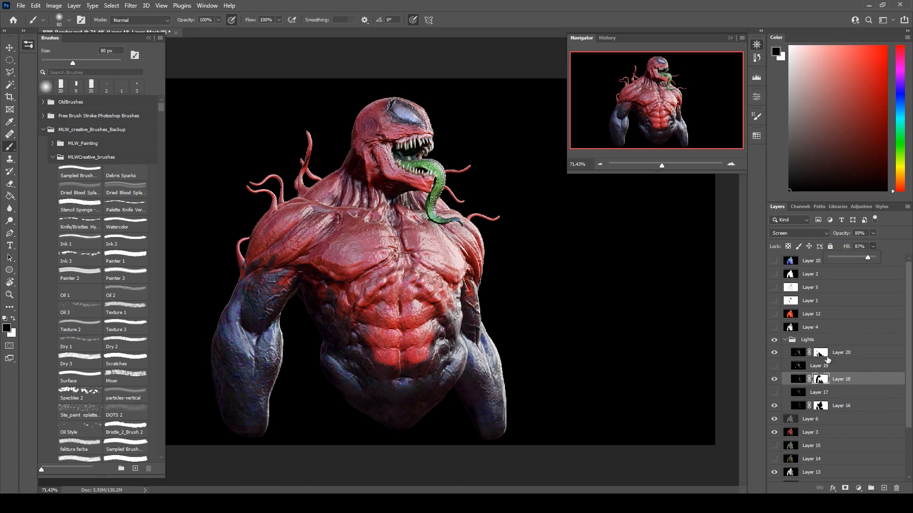
# Show Layer 4, preview other blend modes on it, and keep it in Multiply mode.
pyautogui.click(774, 327)
pyautogui.click(809, 327)
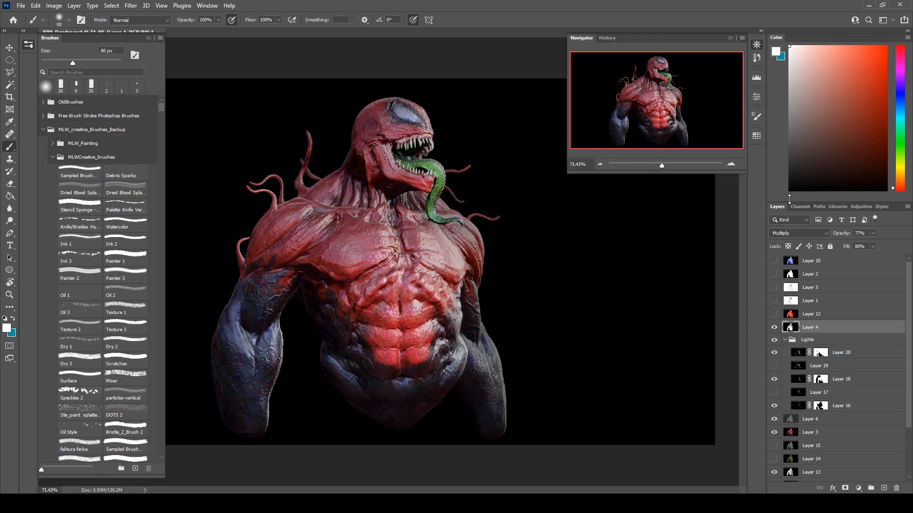
pyautogui.click(794, 233)
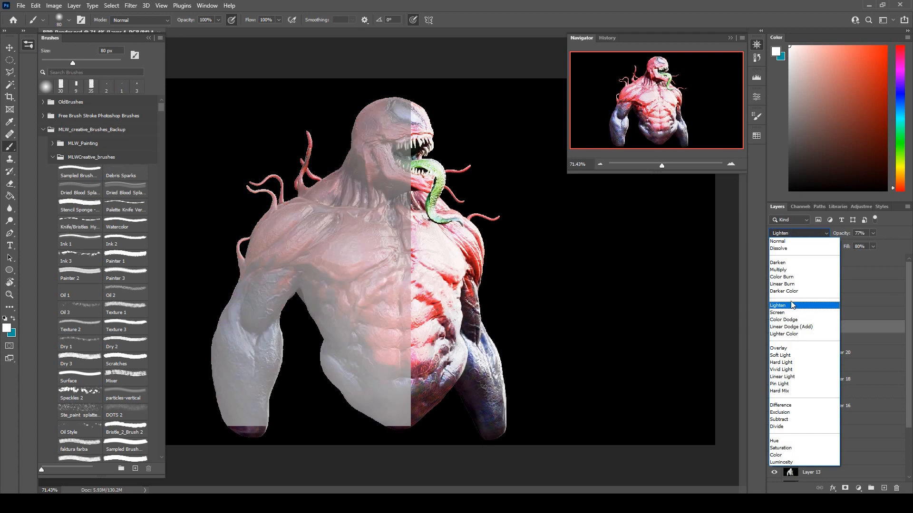
pyautogui.click(796, 270)
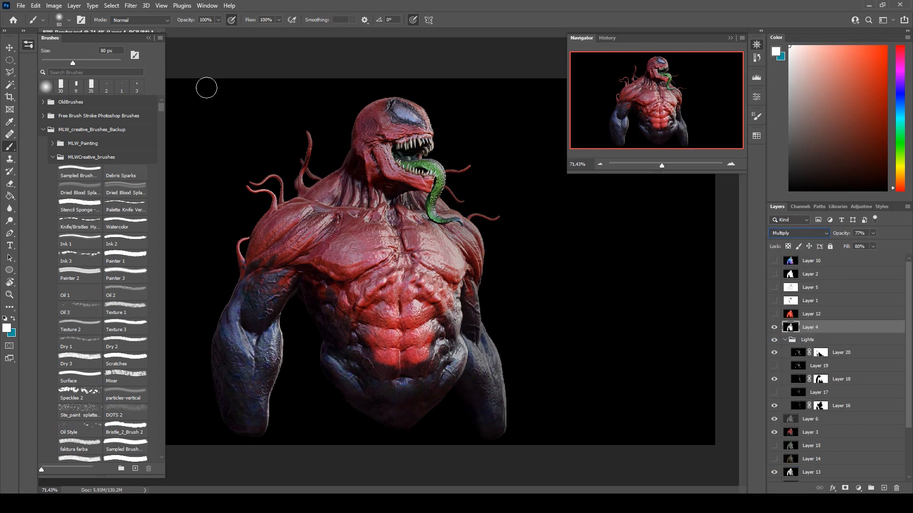
# Show the shadow pass on Layer 1, set it to Multiply, and reduce its opacity to 73%.
pyautogui.click(823, 302)
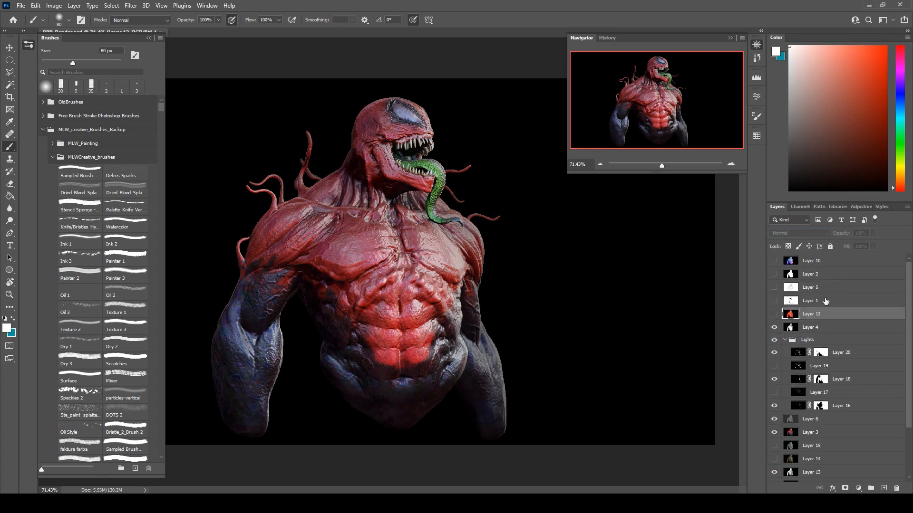
pyautogui.click(800, 316)
pyautogui.click(817, 304)
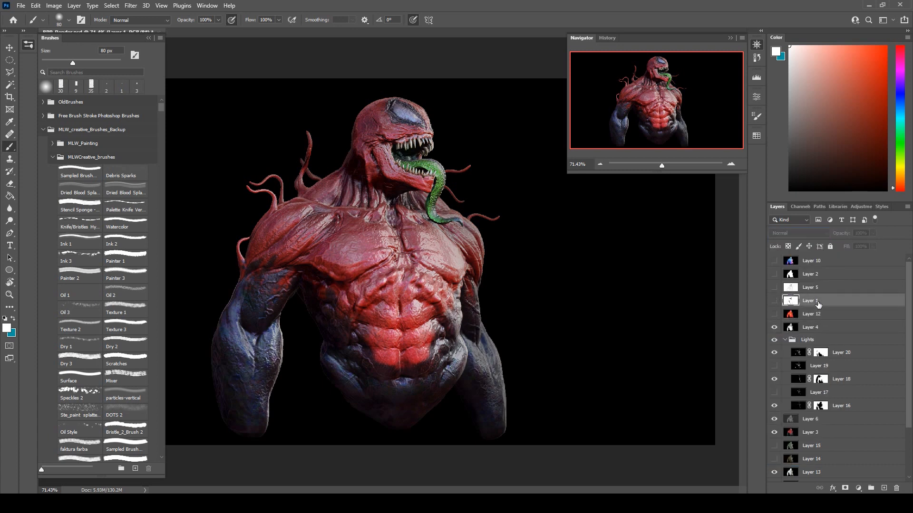
pyautogui.click(773, 301)
pyautogui.click(795, 235)
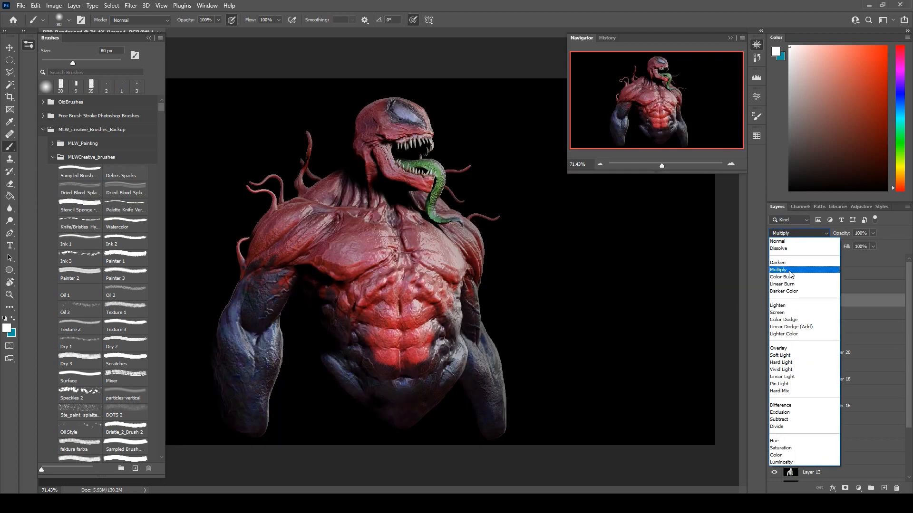
pyautogui.click(789, 270)
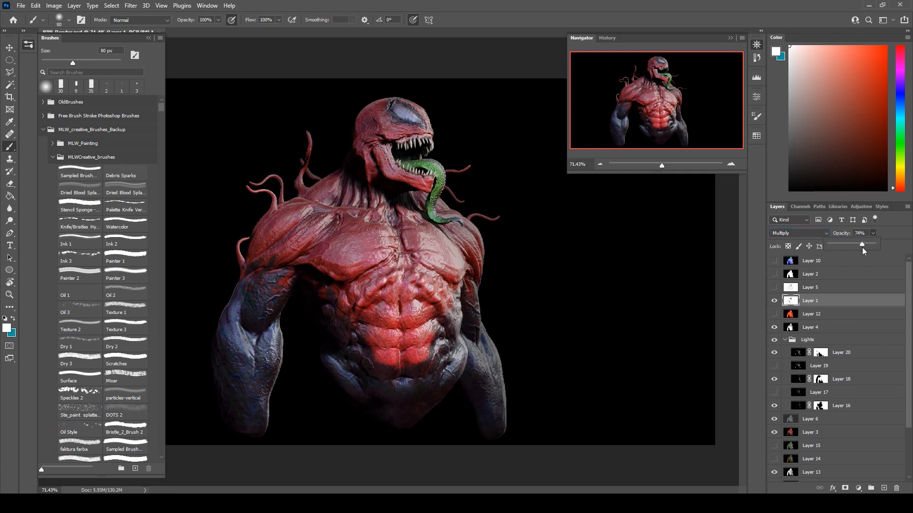
pyautogui.moveTo(866, 246)
pyautogui.mouseDown()
pyautogui.moveTo(874, 245)
pyautogui.moveTo(863, 262)
pyautogui.mouseUp()
pyautogui.click(875, 233)
pyautogui.moveTo(861, 250); pyautogui.dragTo(847, 253)
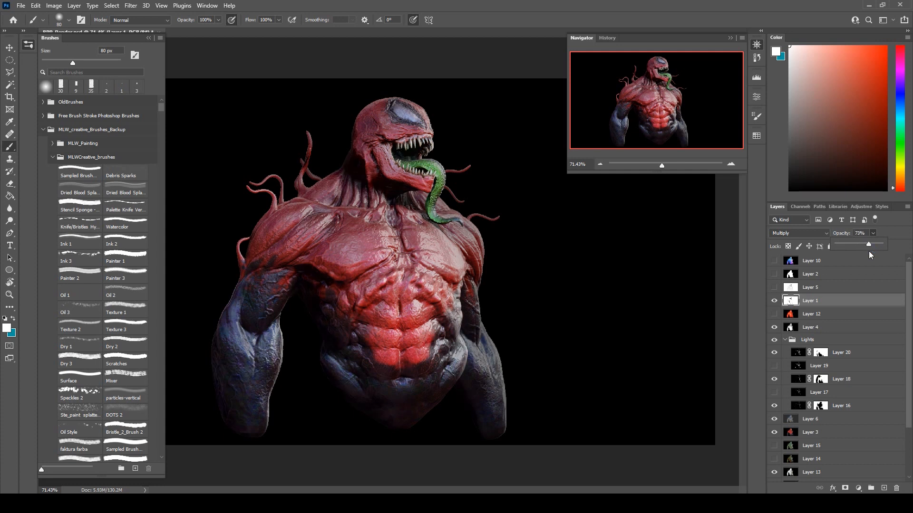
# Show the ambient occlusion pass on Layer 5 and darken it with Levels, raising the input black point to 106.
pyautogui.click(827, 288)
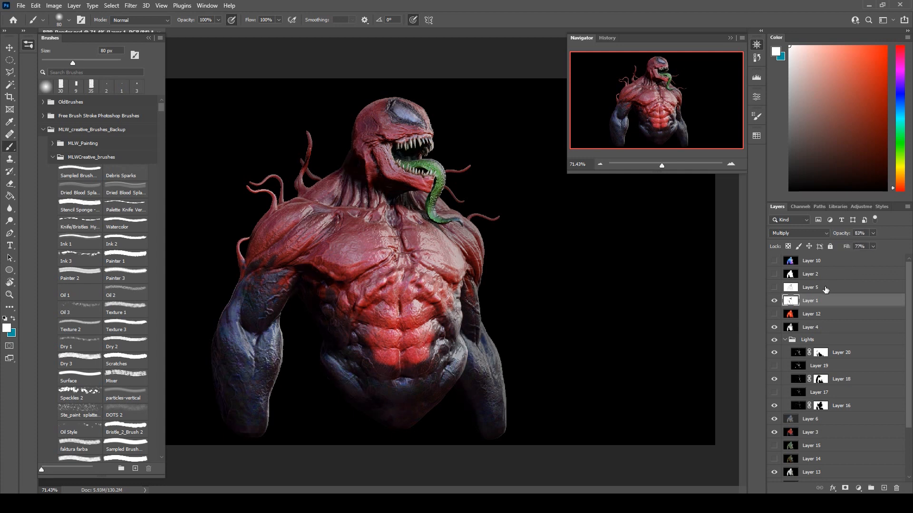
pyautogui.click(774, 288)
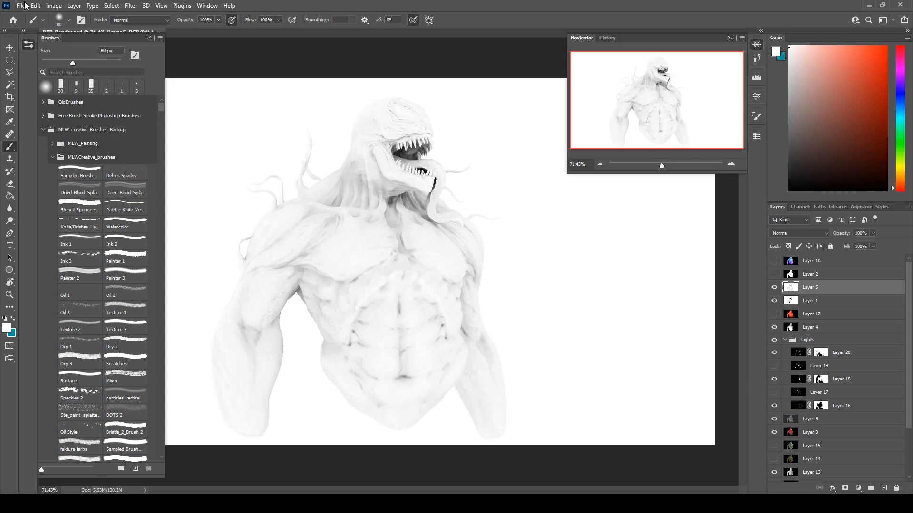
pyautogui.click(41, 7)
pyautogui.moveTo(53, 6)
pyautogui.moveTo(61, 31)
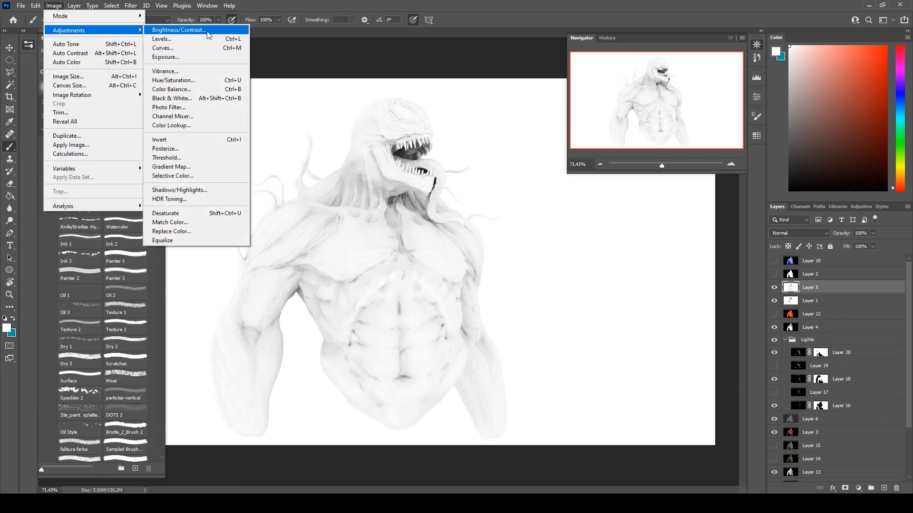
pyautogui.click(205, 39)
pyautogui.moveTo(623, 242); pyautogui.dragTo(677, 243)
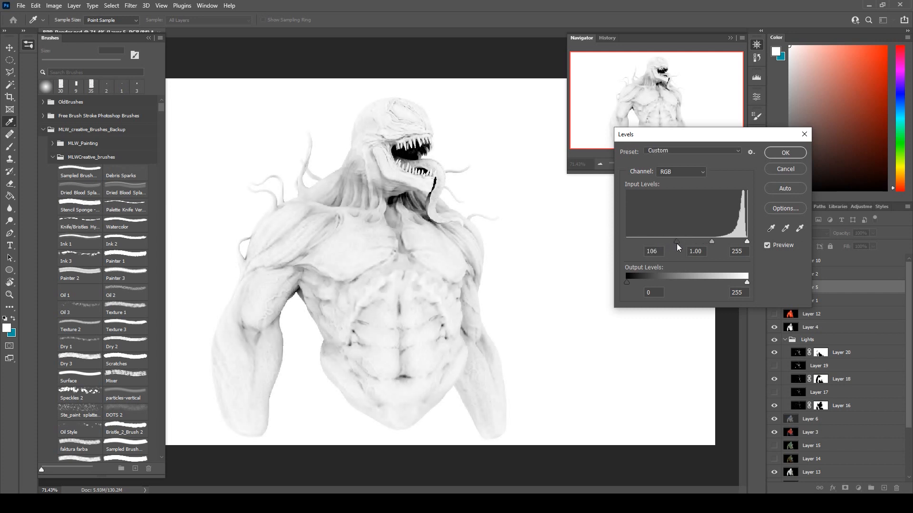
pyautogui.press('Tab')
pyautogui.press('Return')
# Set Layer 5 to Multiply and lower its opacity to about 79%.
pyautogui.click(797, 233)
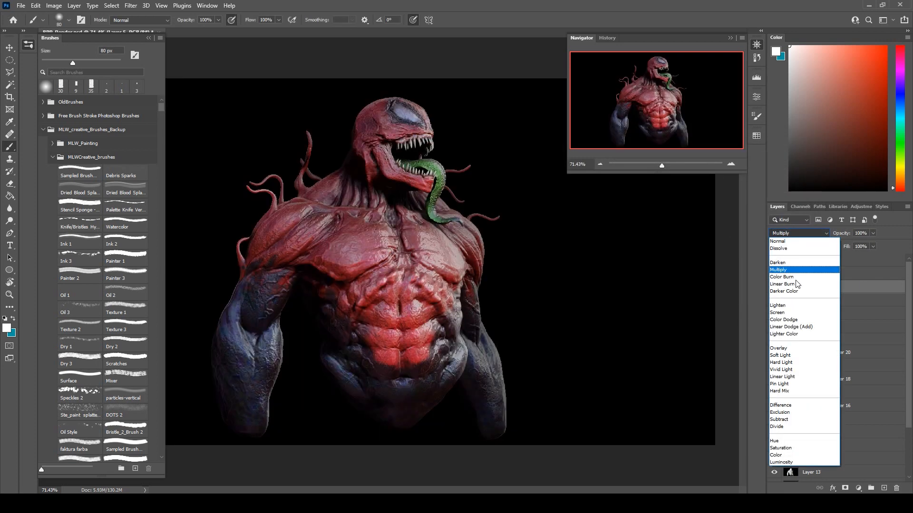
pyautogui.click(785, 270)
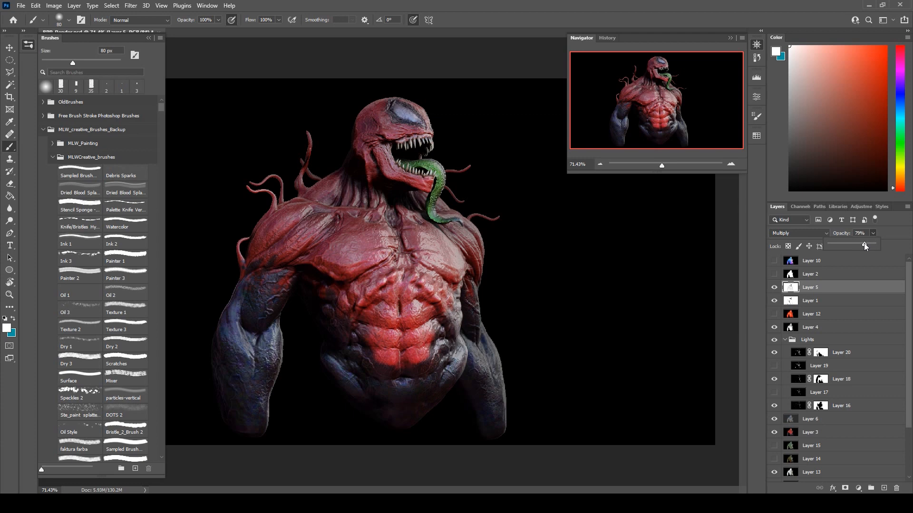
pyautogui.moveTo(863, 243); pyautogui.dragTo(862, 244)
pyautogui.click(873, 246)
# Show the normal pass on Layer 10, compare its color channels, and copy the entire Red channel.
pyautogui.click(827, 275)
pyautogui.click(775, 261)
pyautogui.click(808, 261)
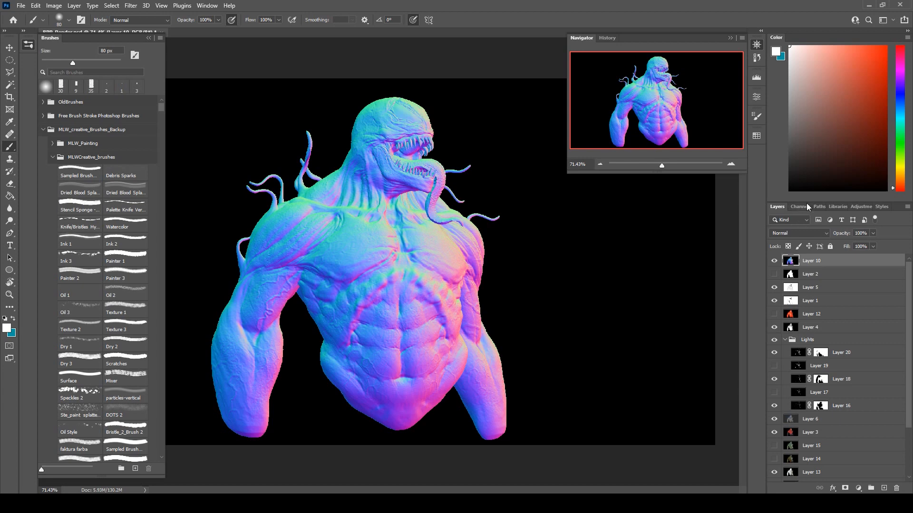
pyautogui.click(803, 207)
pyautogui.click(799, 230)
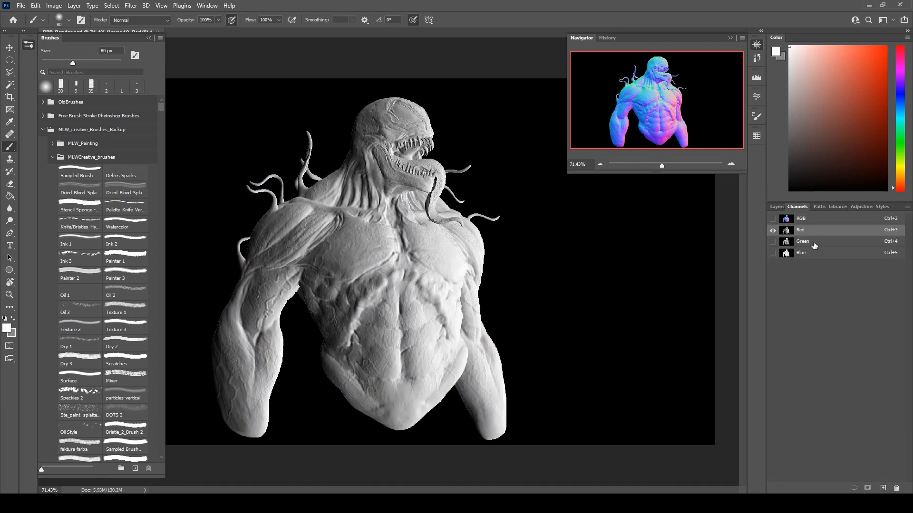
pyautogui.click(808, 241)
pyautogui.click(808, 253)
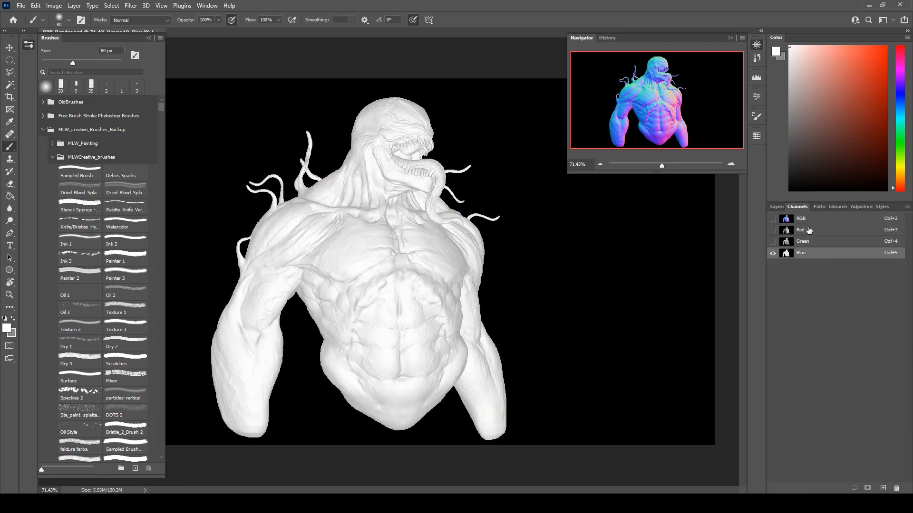
pyautogui.click(807, 233)
pyautogui.keyDown('ctrl'); pyautogui.click(789, 232); pyautogui.keyUp('ctrl')
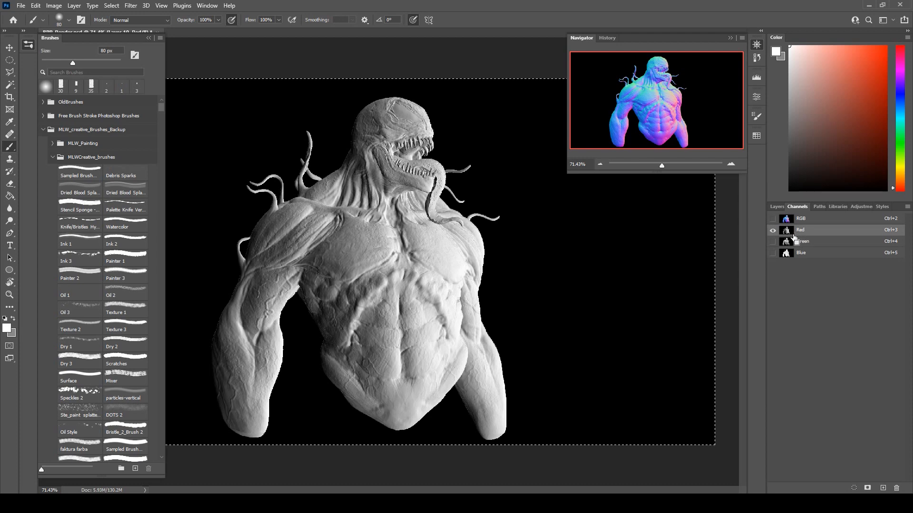
# Restore the RGB view, hide Layer 10, and paste the copied channel as a new layer above Layer 20.
pyautogui.click(772, 220)
pyautogui.click(777, 206)
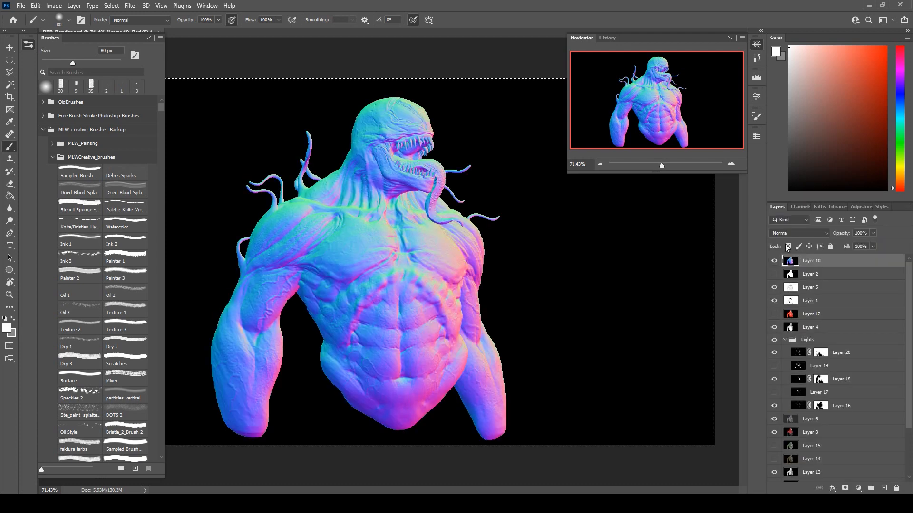
pyautogui.click(775, 261)
pyautogui.click(850, 354)
pyautogui.hotkey('ctrl', 'v')
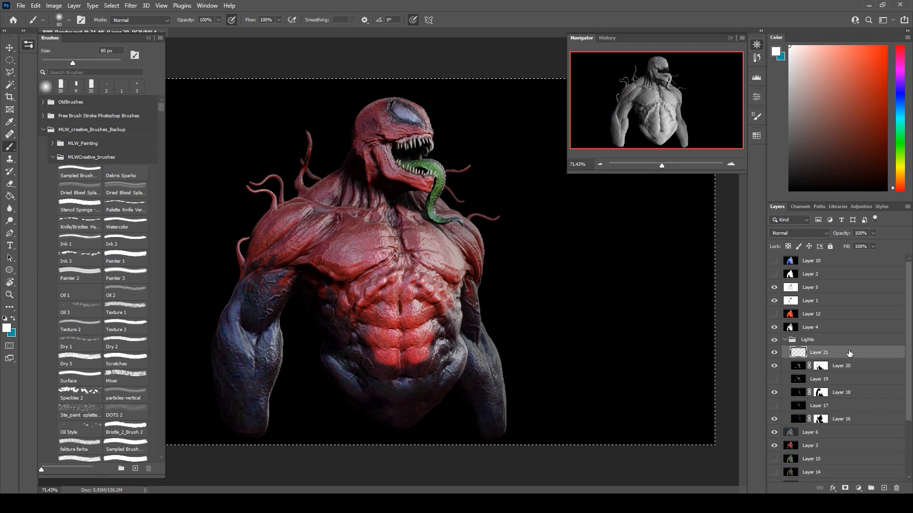
# Set Layer 21 to Soft Light with 78% opacity and 76% fill, and compare the image with and without it.
pyautogui.click(799, 233)
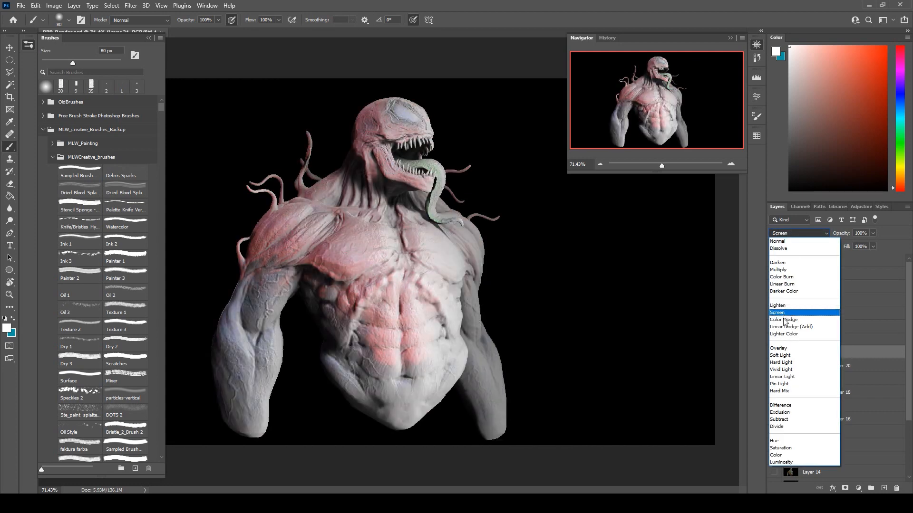
pyautogui.click(782, 358)
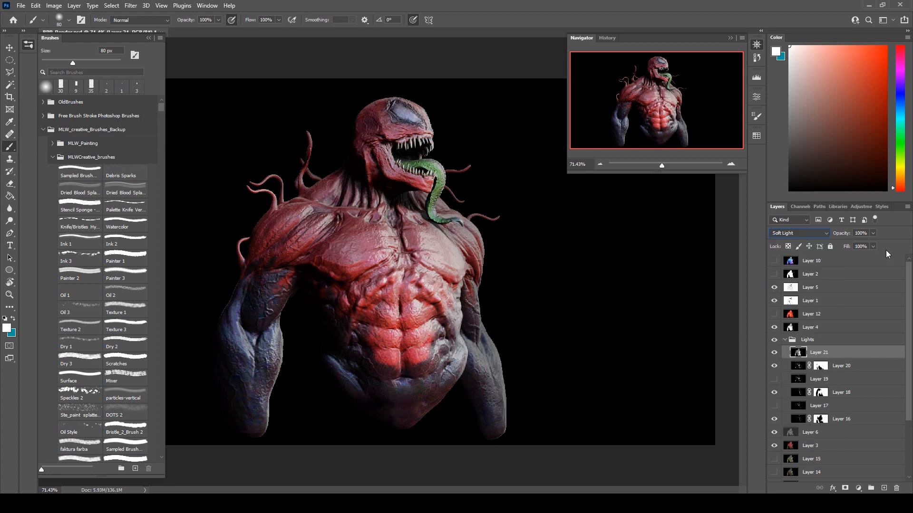
pyautogui.click(872, 233)
pyautogui.moveTo(871, 243)
pyautogui.mouseDown()
pyautogui.moveTo(860, 250)
pyautogui.moveTo(863, 259)
pyautogui.mouseUp()
pyautogui.click(889, 238)
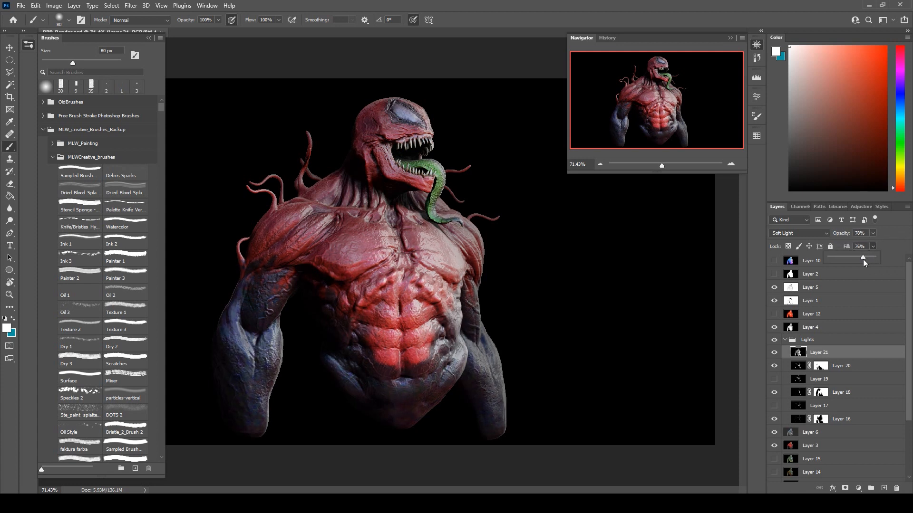
pyautogui.click(773, 353)
pyautogui.click(774, 353)
pyautogui.click(774, 352)
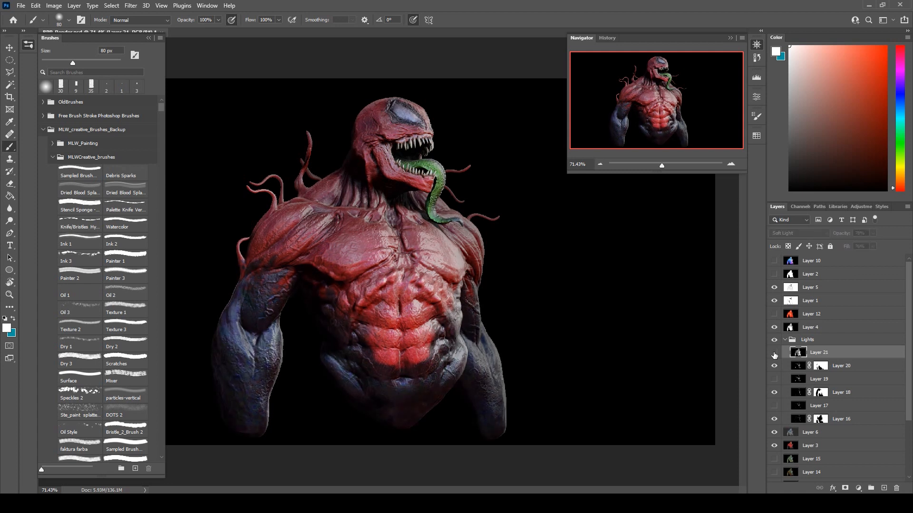
pyautogui.click(774, 353)
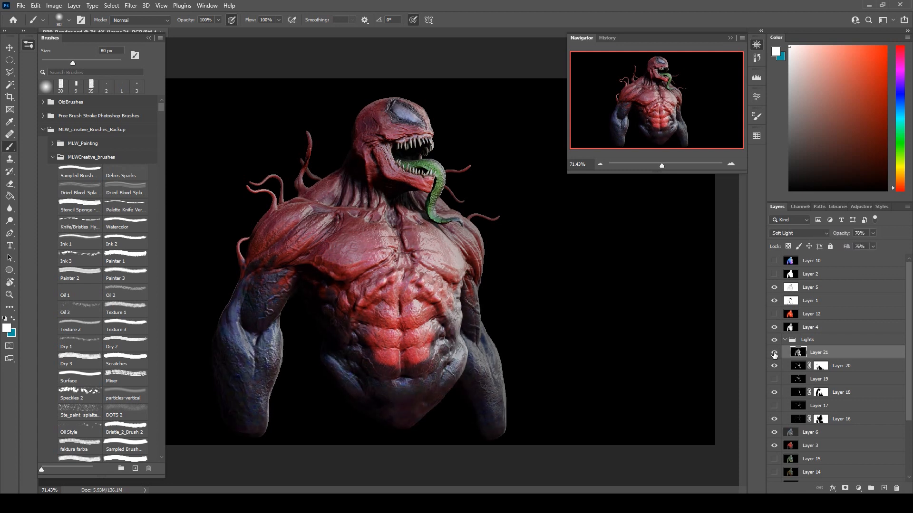
pyautogui.click(774, 353)
pyautogui.click(774, 354)
# Add a layer mask to Layer 21 and paint black near the lower forearm with a soft 600 px brush.
pyautogui.click(845, 488)
pyautogui.press('d')
pyautogui.press('x')
pyautogui.press(']')
pyautogui.press(']')
pyautogui.press(']')
pyautogui.press(']')
pyautogui.press(']')
pyautogui.press(']')
pyautogui.press(']')
pyautogui.press(']')
pyautogui.press(']')
pyautogui.press(']')
pyautogui.press(']')
pyautogui.moveTo(245, 271)
pyautogui.mouseDown()
pyautogui.moveTo(238, 371)
pyautogui.moveTo(224, 308)
pyautogui.mouseUp()
pyautogui.hotkey('ctrl', 'z')
pyautogui.moveTo(478, 422)
pyautogui.mouseDown()
pyautogui.moveTo(391, 395)
pyautogui.moveTo(351, 389)
pyautogui.moveTo(461, 434)
pyautogui.mouseUp()
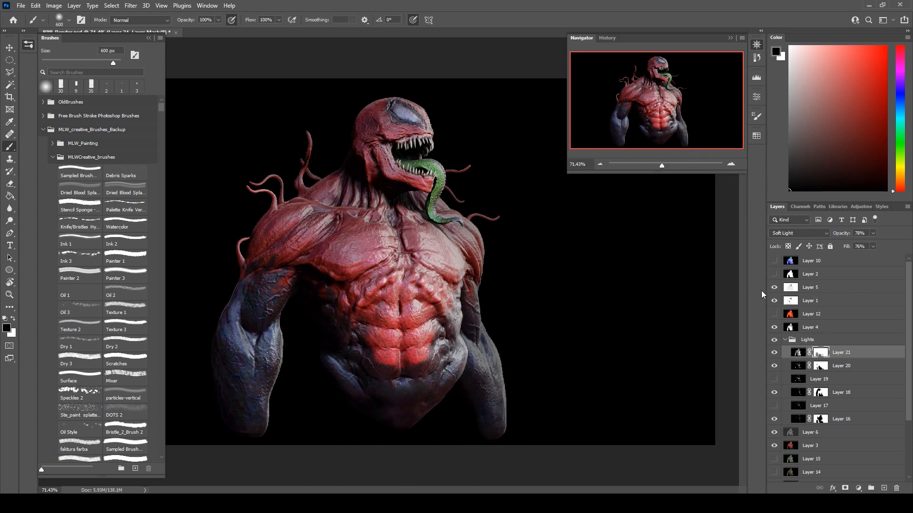
# Compare Layer 20 with Layer 19, keep Layer 20 shown, and set its opacity to 93% and fill to 87%.
pyautogui.click(774, 367)
pyautogui.click(775, 366)
pyautogui.click(775, 367)
pyautogui.click(774, 380)
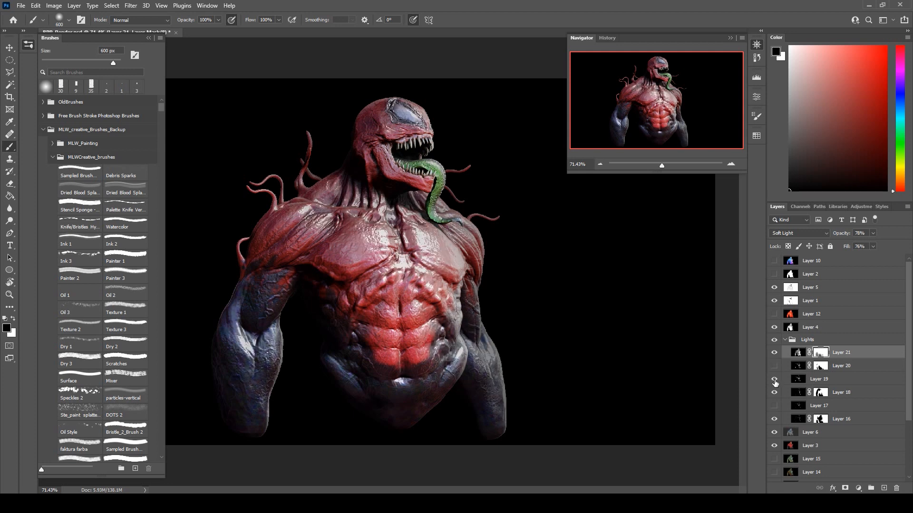
pyautogui.click(775, 380)
pyautogui.click(774, 366)
pyautogui.click(798, 365)
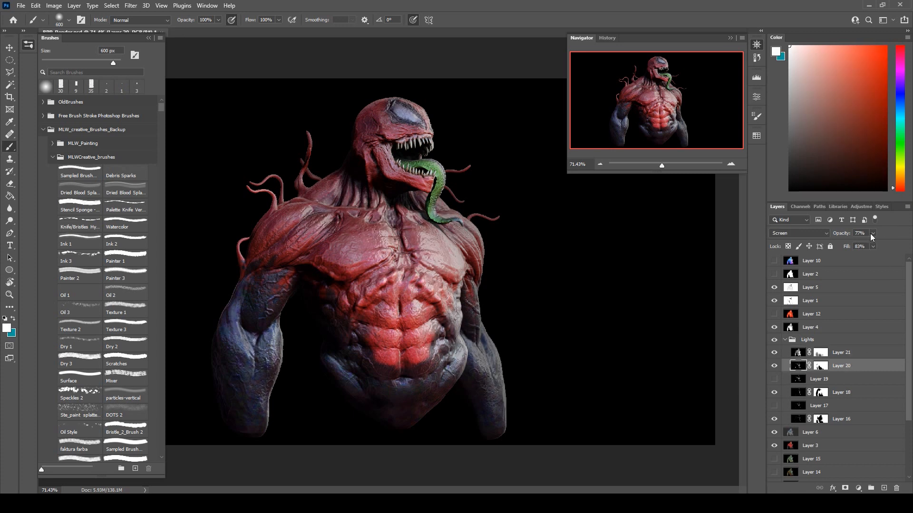
pyautogui.moveTo(884, 246); pyautogui.dragTo(881, 249)
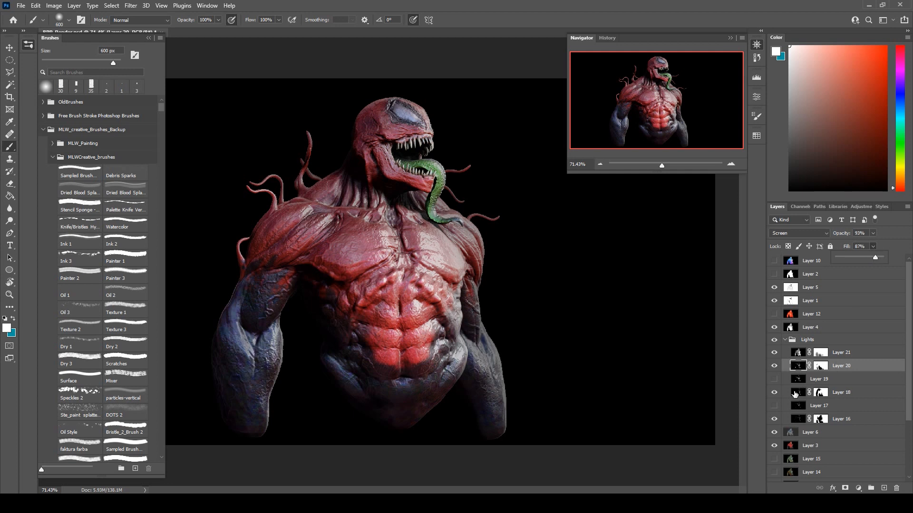
# Compare light Layers 17, 18 and 19 by toggling their visibility, leaving only Layer 17 of them shown.
pyautogui.click(775, 392)
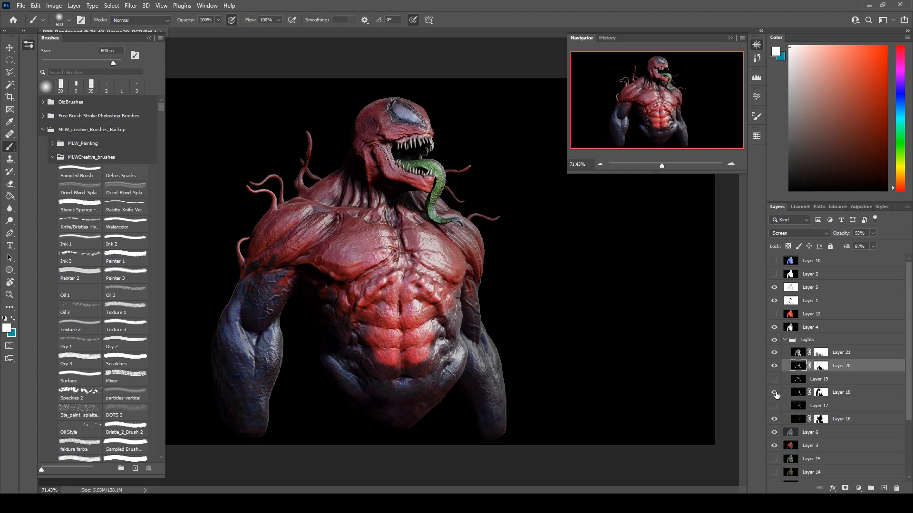
pyautogui.click(775, 393)
pyautogui.click(775, 393)
pyautogui.click(774, 406)
pyautogui.click(774, 406)
pyautogui.click(775, 393)
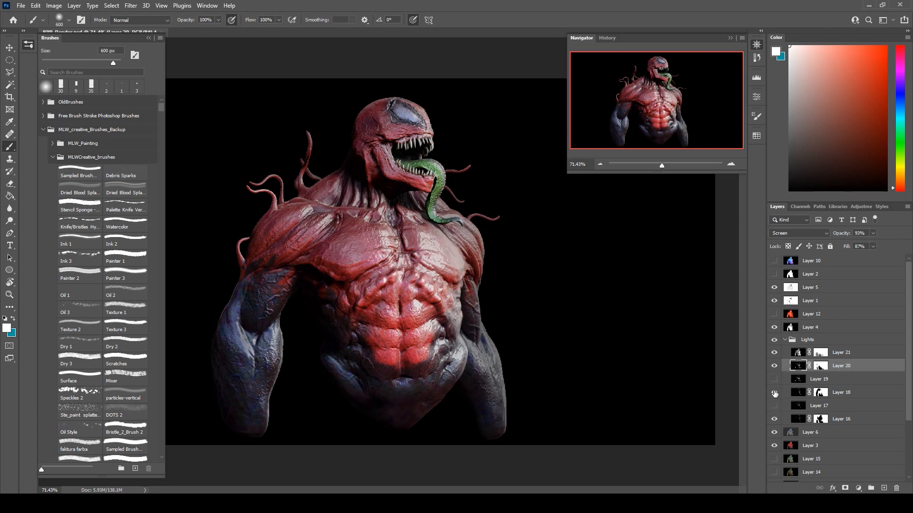
pyautogui.click(775, 393)
pyautogui.click(774, 380)
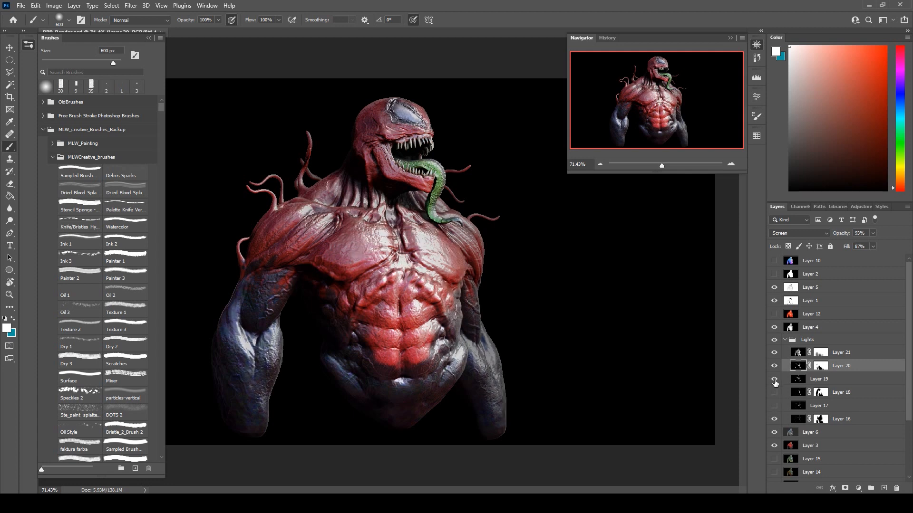
pyautogui.click(774, 379)
pyautogui.click(774, 406)
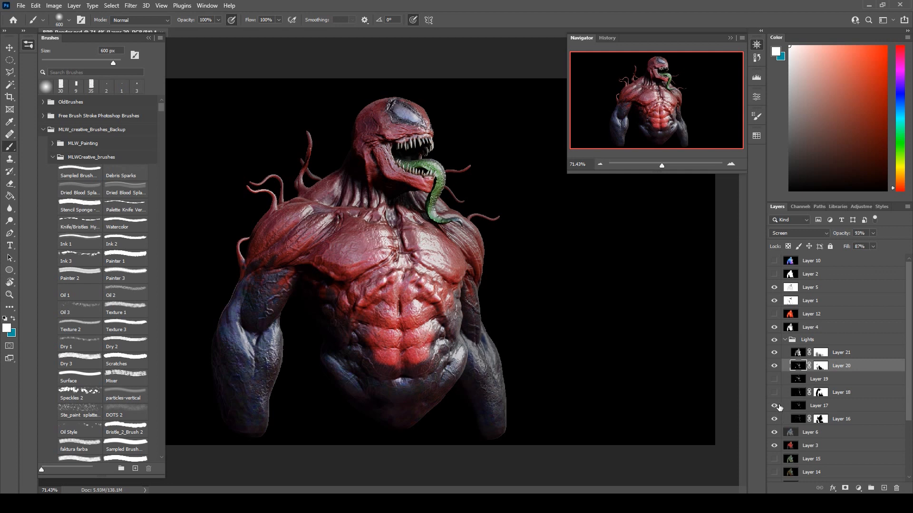
# Set Layer 17's opacity to 89% and its fill to 89%.
pyautogui.click(824, 407)
pyautogui.moveTo(874, 236); pyautogui.dragTo(869, 260)
pyautogui.click(875, 246)
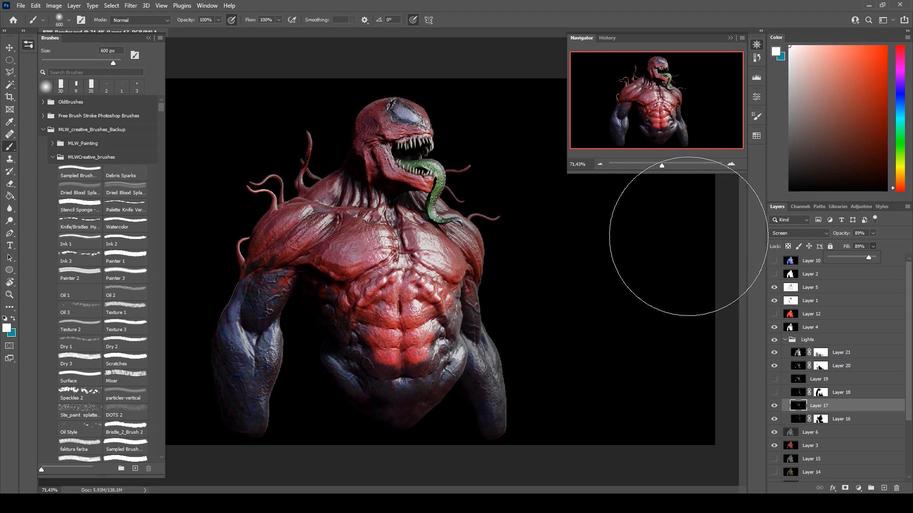
# Check Layer 20's effect by toggling its visibility, then set its blend mode to Lighten and its opacity to 74%.
pyautogui.click(774, 367)
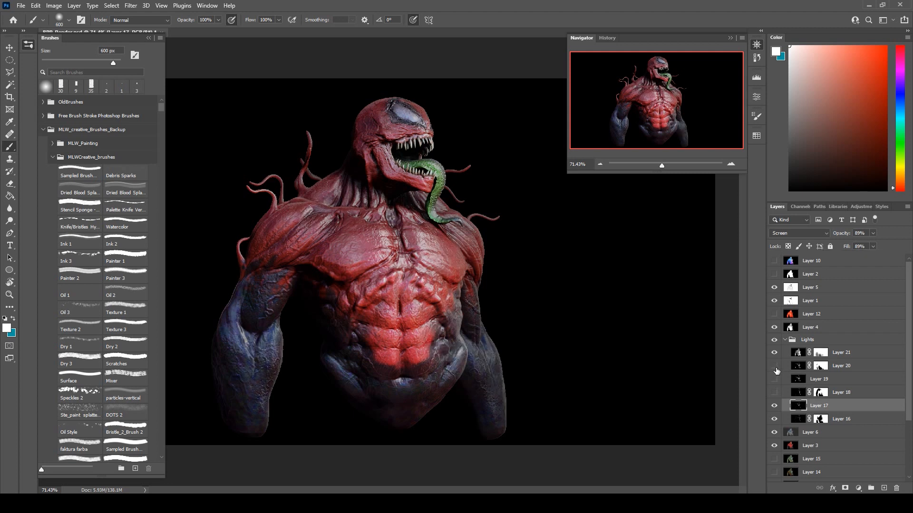
pyautogui.click(775, 367)
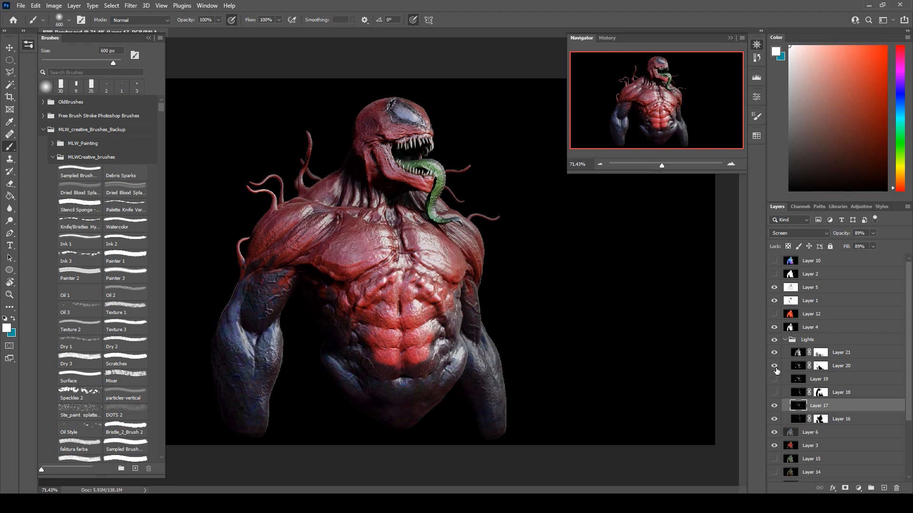
pyautogui.click(830, 366)
pyautogui.click(789, 233)
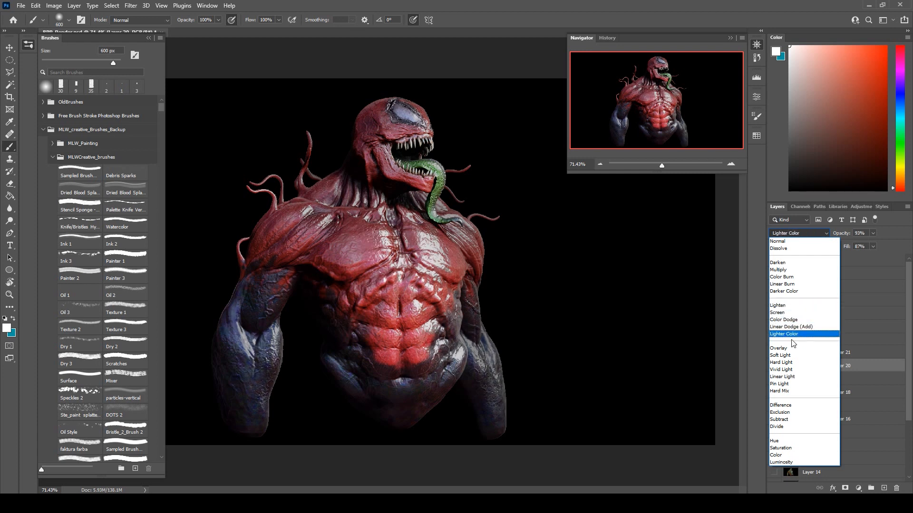
pyautogui.click(791, 306)
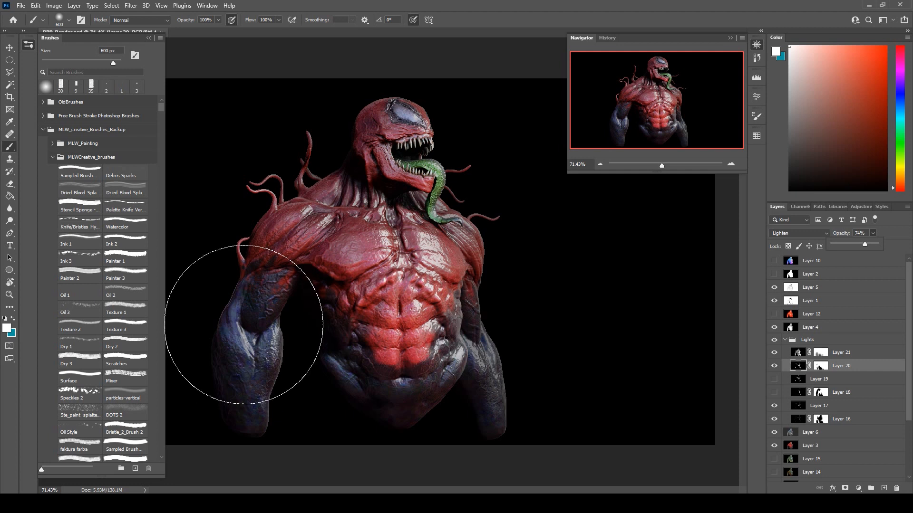
# Undo the stray white stroke and paint black on Layer 20's mask over the creature's blue forearm.
pyautogui.moveTo(244, 327); pyautogui.dragTo(236, 363)
pyautogui.hotkey('ctrl', 'z')
pyautogui.click(821, 365)
pyautogui.press('d')
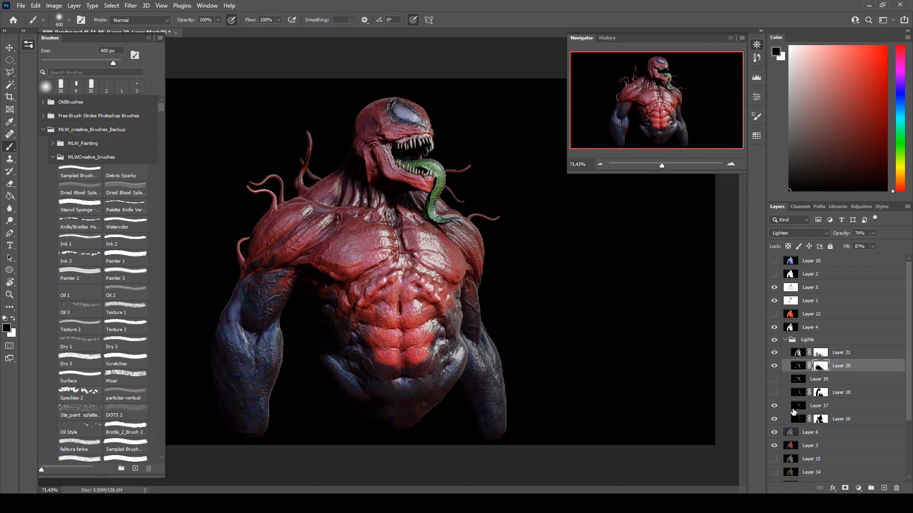
# Add a layer mask to Layer 17 and paint black over both forearms with a soft 200 px brush.
pyautogui.click(833, 410)
pyautogui.click(844, 488)
pyautogui.press('[')
pyautogui.press('[')
pyautogui.press('[')
pyautogui.press('[')
pyautogui.click(243, 328)
pyautogui.moveTo(475, 372)
pyautogui.mouseDown()
pyautogui.moveTo(470, 347)
pyautogui.moveTo(491, 440)
pyautogui.mouseUp()
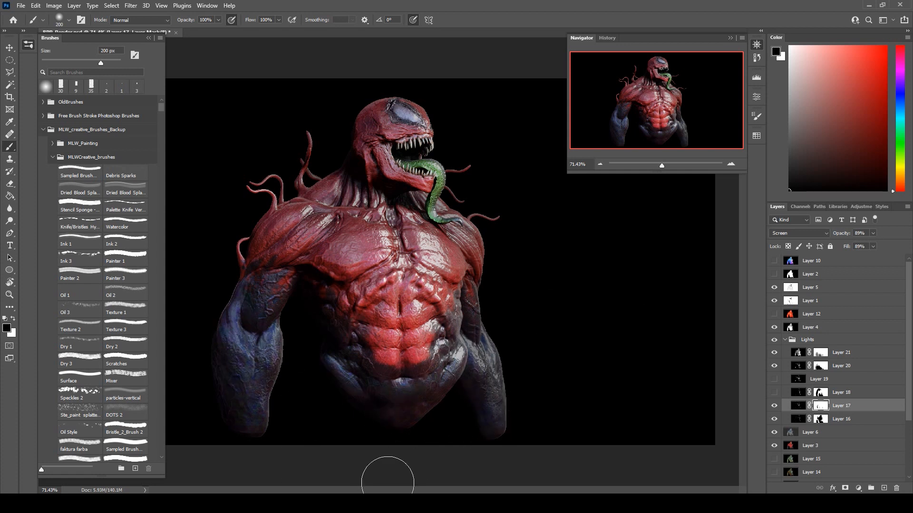
pyautogui.scroll(1, 385, 121)
pyautogui.scroll(4, 385, 121)
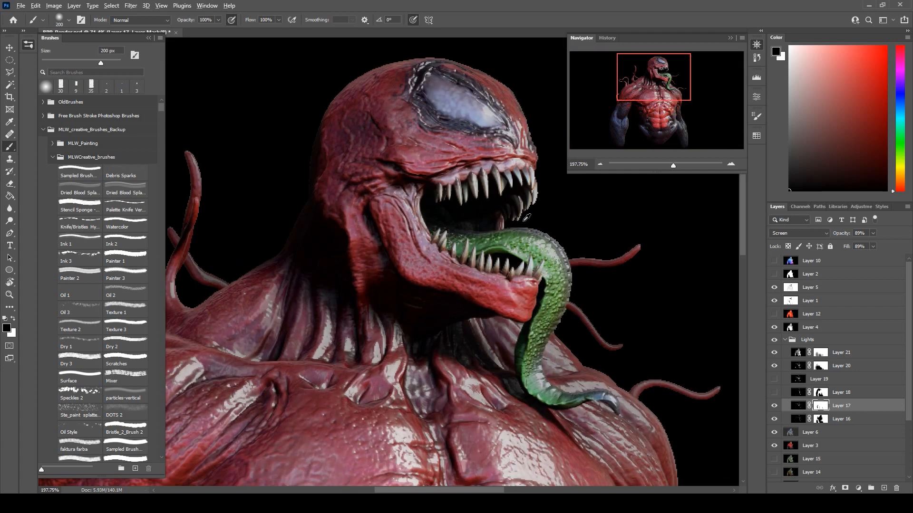
pyautogui.scroll(-5, 417, 158)
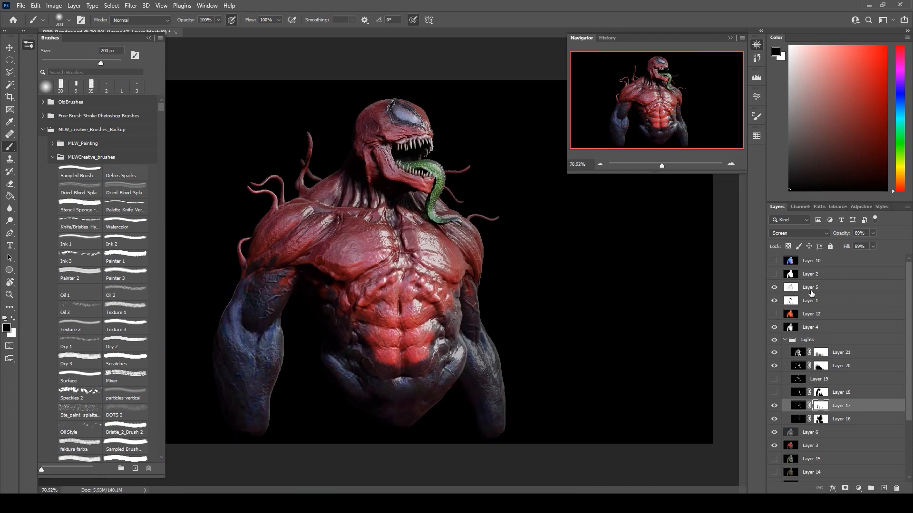
# Show the white silhouette on Layer 2, load its RGB channel as a selection, and invert the selection to target the background.
pyautogui.keyDown('alt'); pyautogui.click(775, 274); pyautogui.keyUp('alt')
pyautogui.click(808, 274)
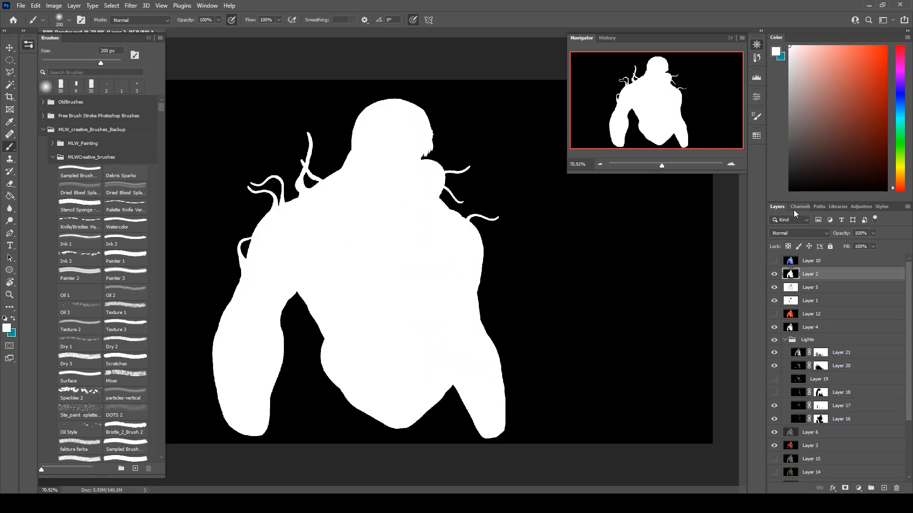
pyautogui.click(797, 207)
pyautogui.keyDown('ctrl'); pyautogui.click(787, 221); pyautogui.keyUp('ctrl')
pyautogui.click(9, 59)
pyautogui.rightClick(340, 148)
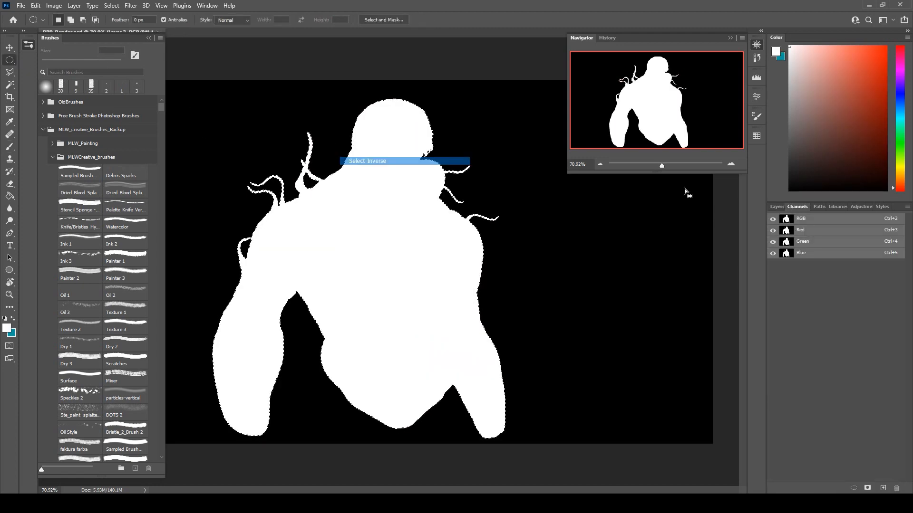
# Delete the selected background area from Layers 5, 1, 12 and 4.
pyautogui.click(776, 206)
pyautogui.click(803, 290)
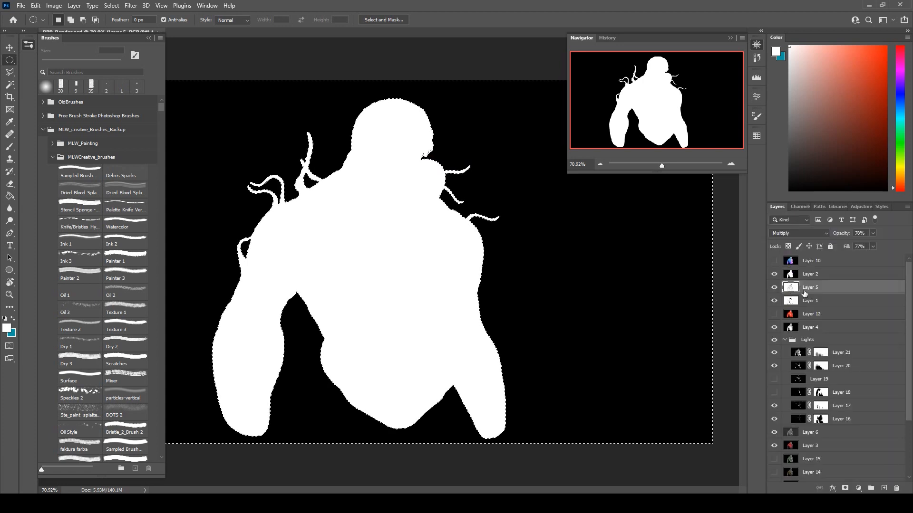
pyautogui.click(795, 304)
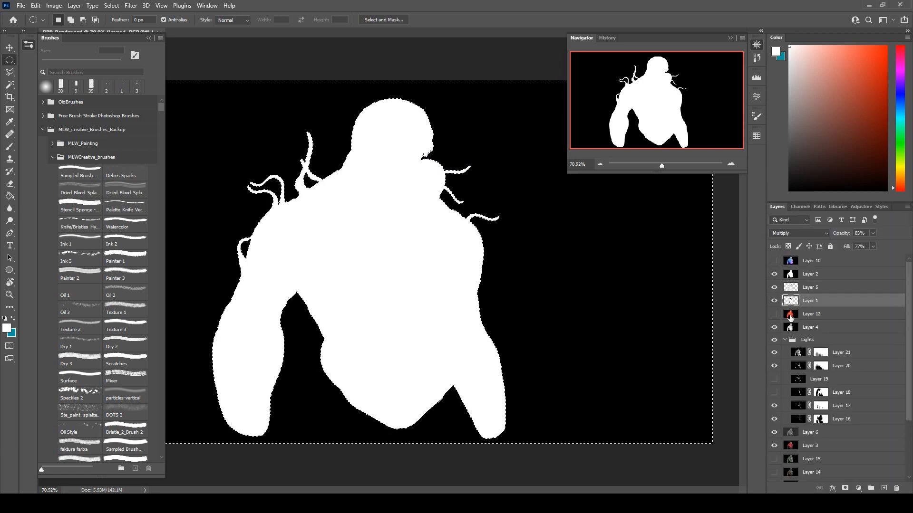
pyautogui.click(792, 315)
pyautogui.click(792, 328)
# Delete the selected background from light Layers 21, 20, 19 and 18, showing the hidden Layers 19 and 18 only while clearing them.
pyautogui.click(793, 354)
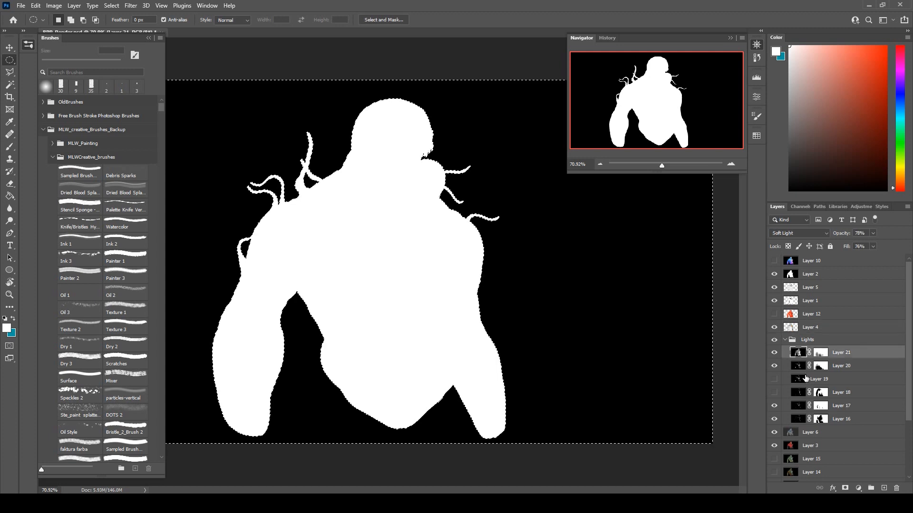
pyautogui.click(795, 366)
pyautogui.click(784, 379)
pyautogui.click(775, 379)
pyautogui.press('Delete')
pyautogui.click(776, 379)
pyautogui.click(791, 391)
pyautogui.click(775, 393)
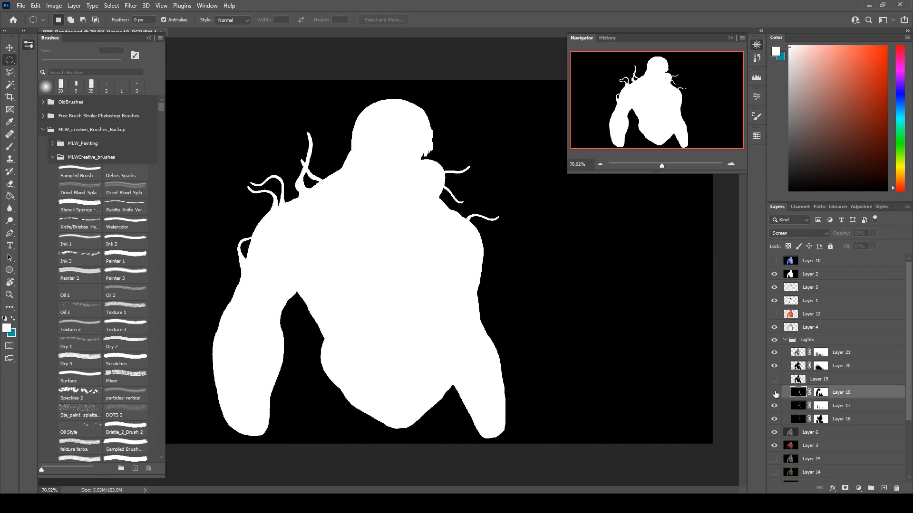
pyautogui.press('Delete')
pyautogui.click(775, 393)
# Delete the selected background from Layers 17, 16, 6, 3 and 15.
pyautogui.click(795, 406)
pyautogui.press('Delete')
pyautogui.click(799, 418)
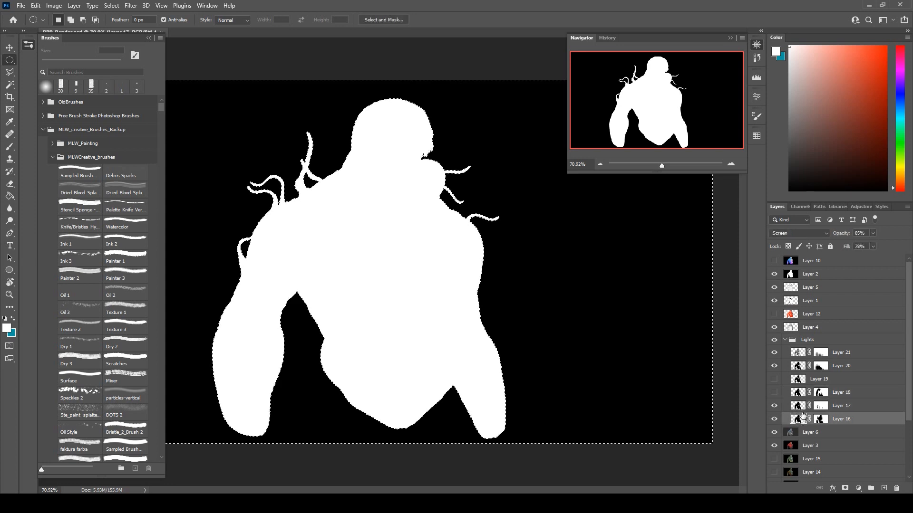
pyautogui.press('Delete')
pyautogui.click(790, 420)
pyautogui.press('Delete')
pyautogui.click(792, 432)
pyautogui.press('Delete')
pyautogui.click(795, 421)
pyautogui.press('Delete')
# Delete the selected background from Layers 14, 13, 11 and 9.
pyautogui.click(787, 433)
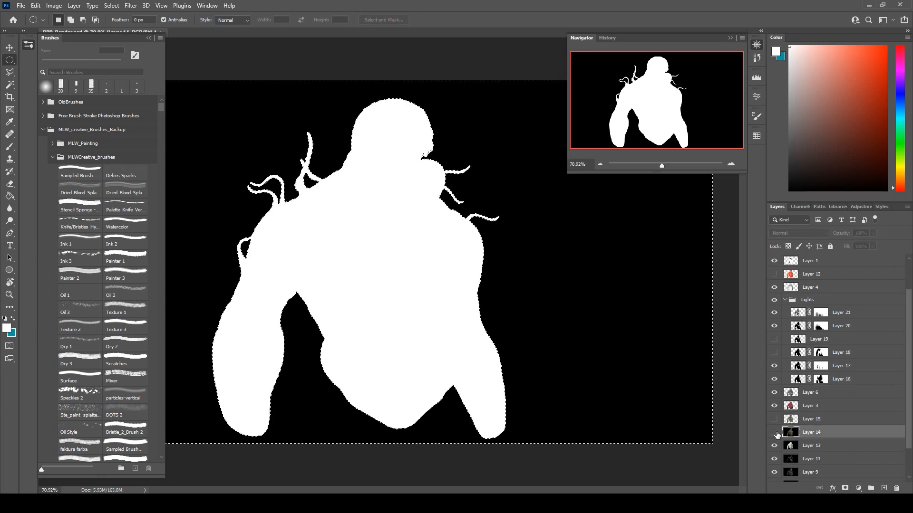
pyautogui.press('Delete')
pyautogui.click(792, 445)
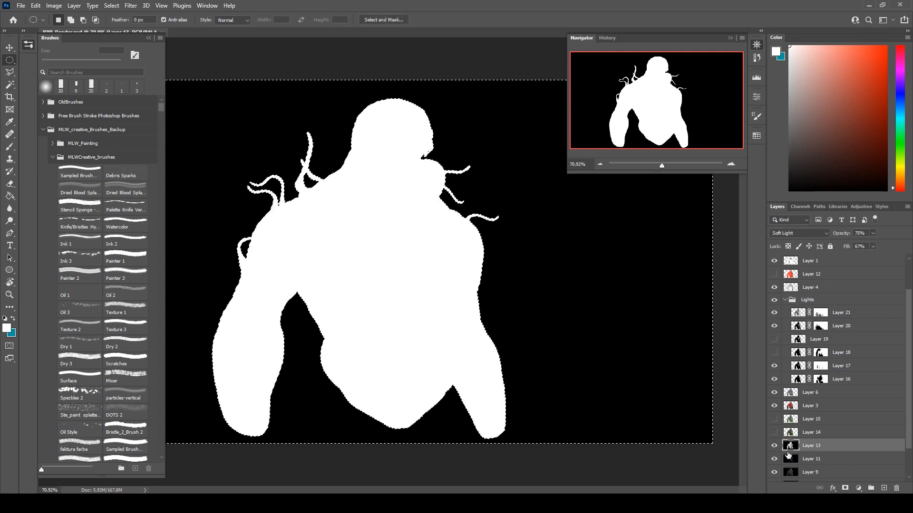
pyautogui.press('Delete')
pyautogui.click(792, 458)
pyautogui.press('Delete')
pyautogui.click(791, 472)
pyautogui.press('Delete')
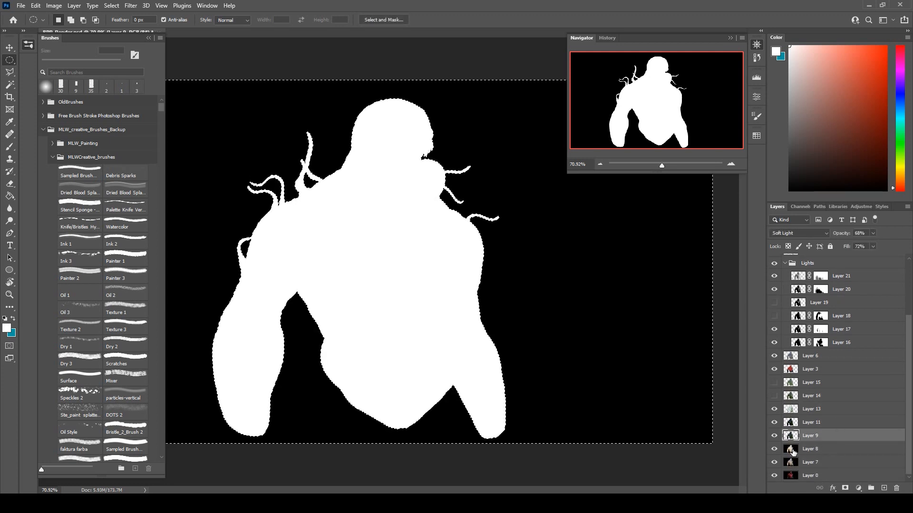
# Delete the background from Layers 8, 7 and 0, clear the selection, and hide the silhouette Layer 2.
pyautogui.click(791, 450)
pyautogui.press('Delete')
pyautogui.click(791, 463)
pyautogui.press('Delete')
pyautogui.click(790, 478)
pyautogui.press('Delete')
pyautogui.hotkey('ctrl', 'd')
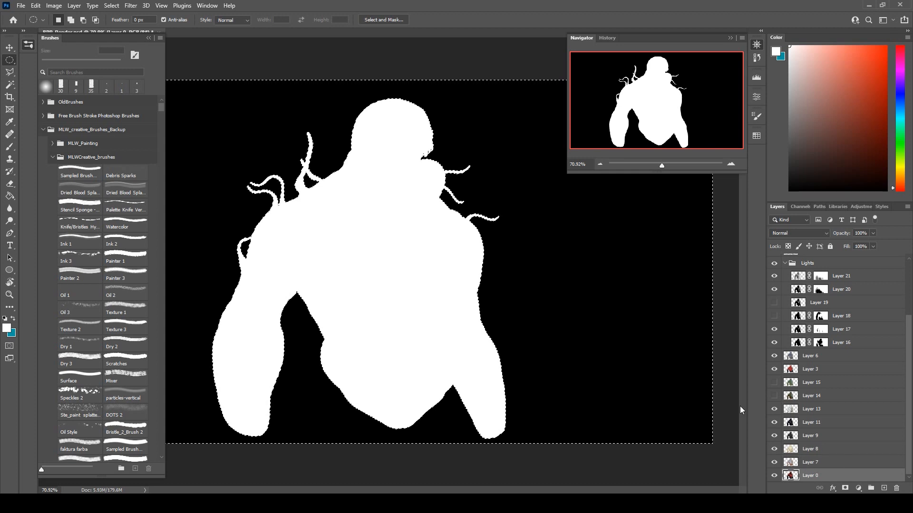
pyautogui.scroll(3, 772, 333)
pyautogui.click(774, 275)
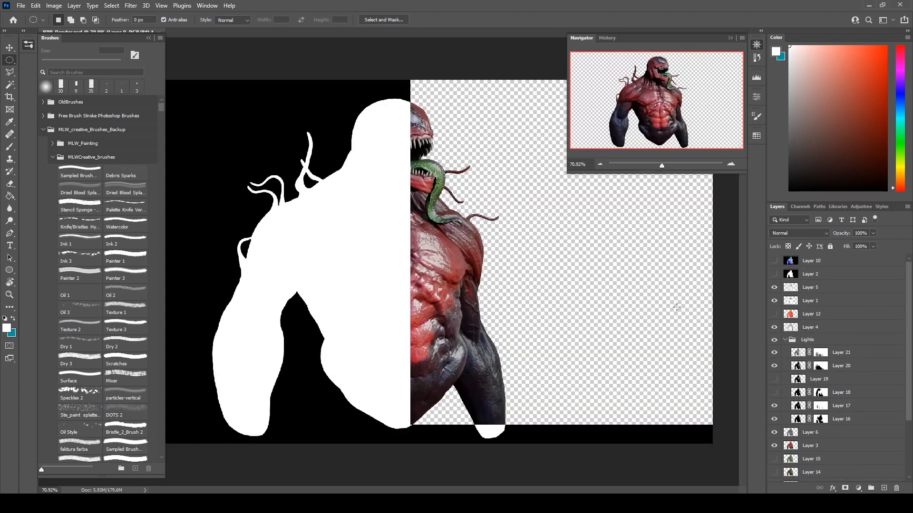
# Add a new layer beneath Layer 0 and fill it with a very dark grey using the Paint Bucket.
pyautogui.scroll(-3, 804, 376)
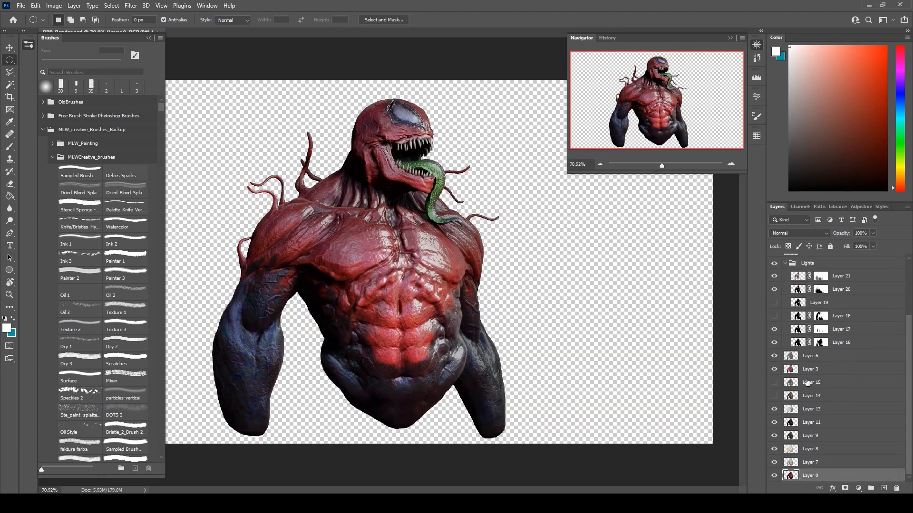
pyautogui.hotkey('ctrl', 'shift', 'alt', 'n')
pyautogui.moveTo(837, 463); pyautogui.dragTo(831, 481)
pyautogui.moveTo(792, 140); pyautogui.dragTo(751, 166)
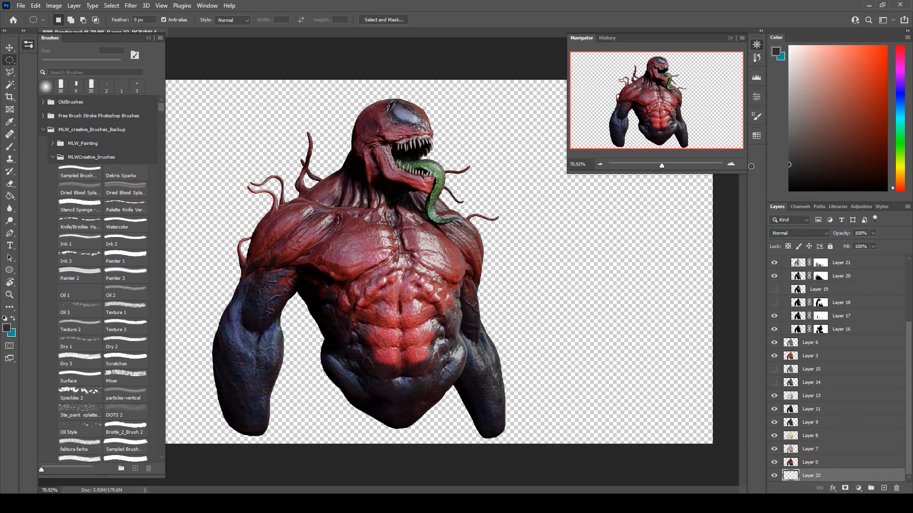
pyautogui.click(13, 197)
pyautogui.click(276, 112)
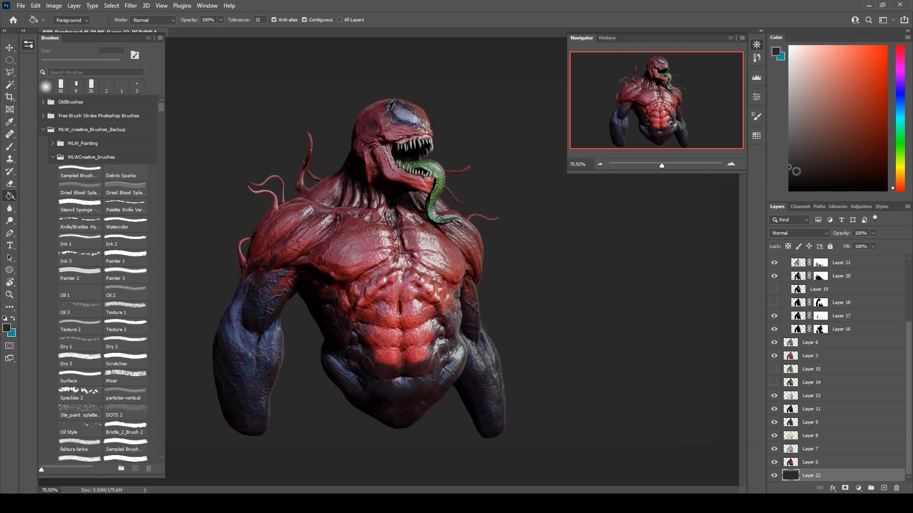
pyautogui.click(641, 205)
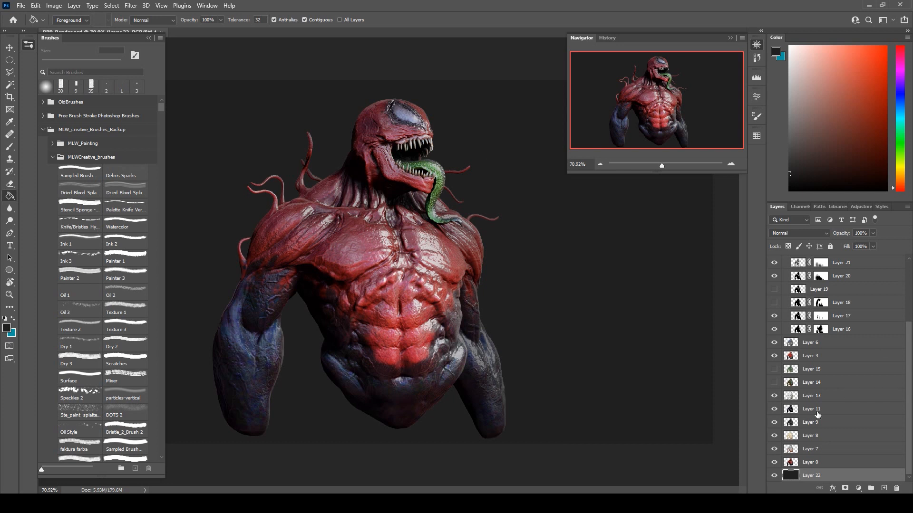
# Group all layers from Layer 0 up to Layer 10, leaving the dark background layer outside the group.
pyautogui.click(823, 465)
pyautogui.scroll(3, 883, 442)
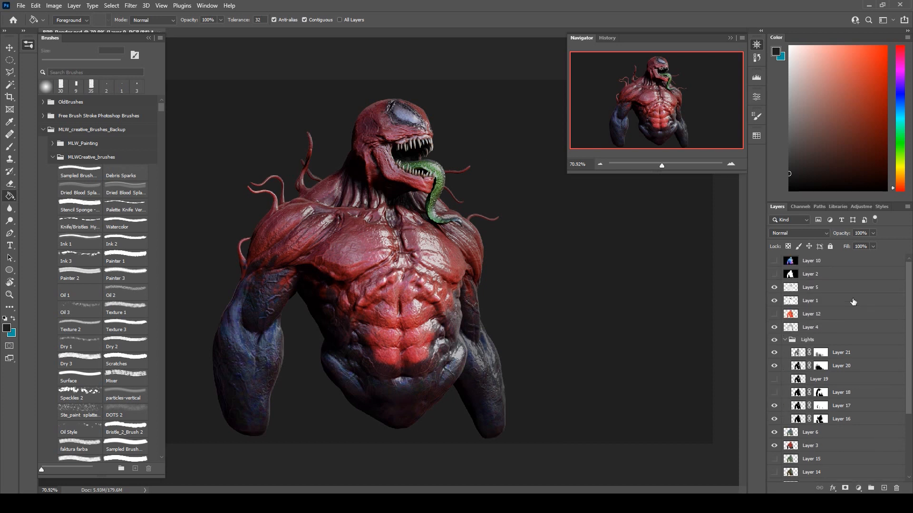
pyautogui.keyDown('shift'); pyautogui.click(837, 263); pyautogui.keyUp('shift')
pyautogui.click(872, 489)
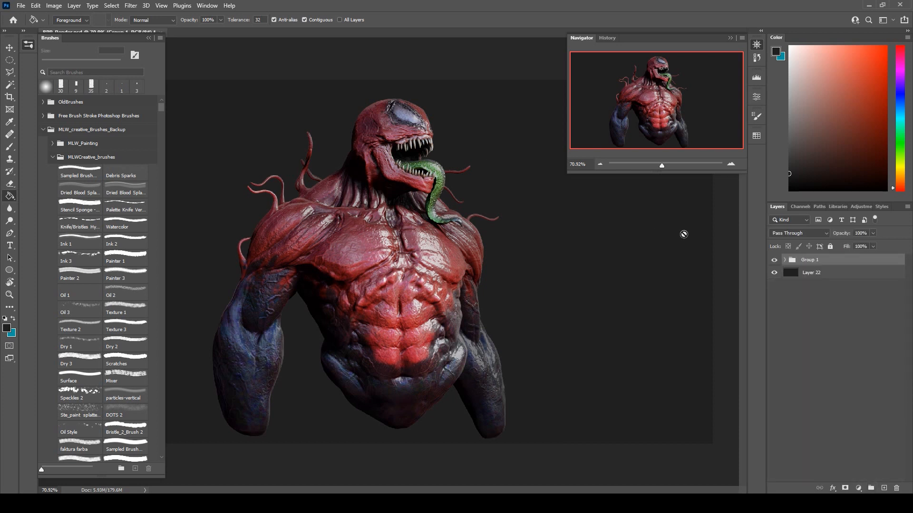
# Crop the canvas to a slightly tall frame around the bust, trimming both sides and adding empty space above the head.
pyautogui.scroll(-5, 534, 202)
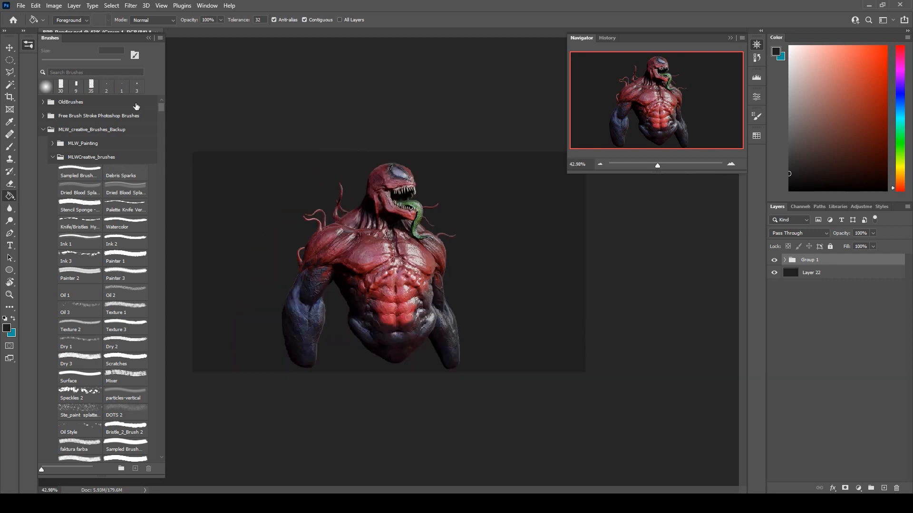
pyautogui.click(11, 46)
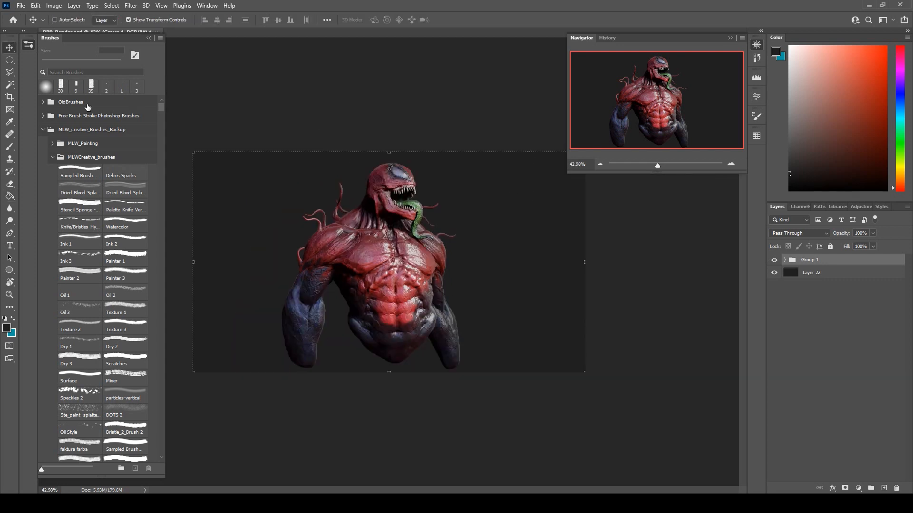
pyautogui.click(10, 96)
pyautogui.moveTo(390, 153); pyautogui.dragTo(391, 128)
pyautogui.moveTo(594, 270); pyautogui.dragTo(549, 261)
pyautogui.moveTo(230, 258); pyautogui.dragTo(264, 262)
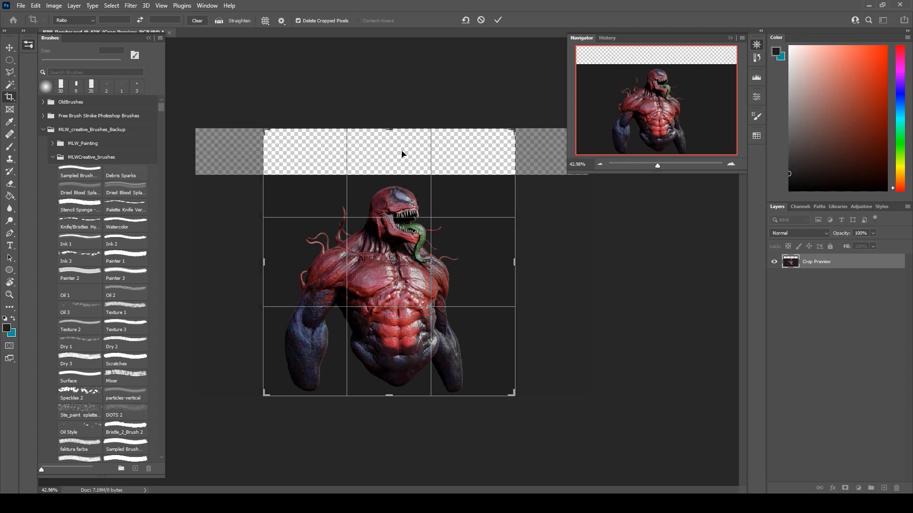
pyautogui.moveTo(397, 132); pyautogui.dragTo(397, 120)
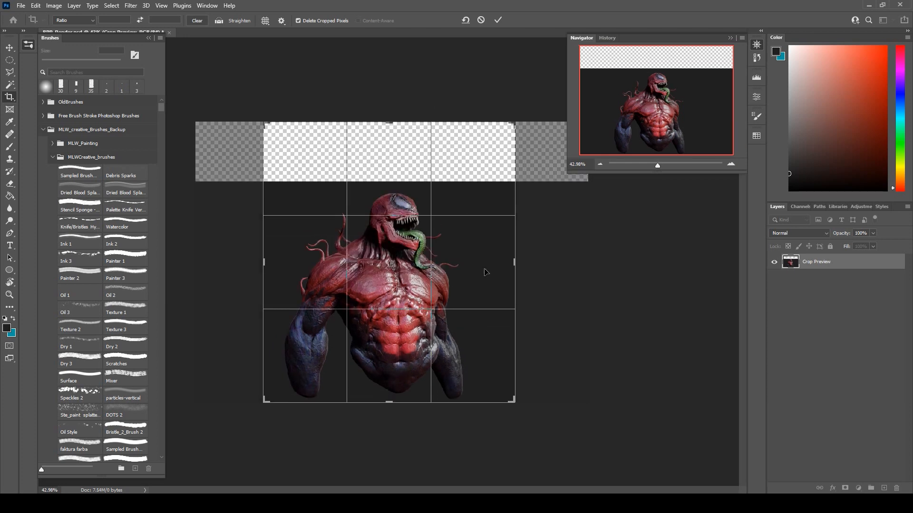
pyautogui.moveTo(516, 268); pyautogui.dragTo(518, 252)
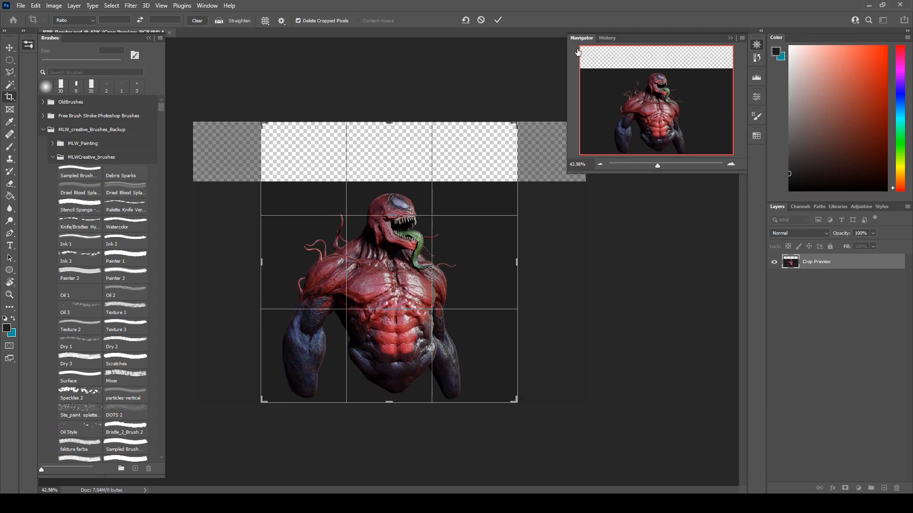
pyautogui.click(497, 20)
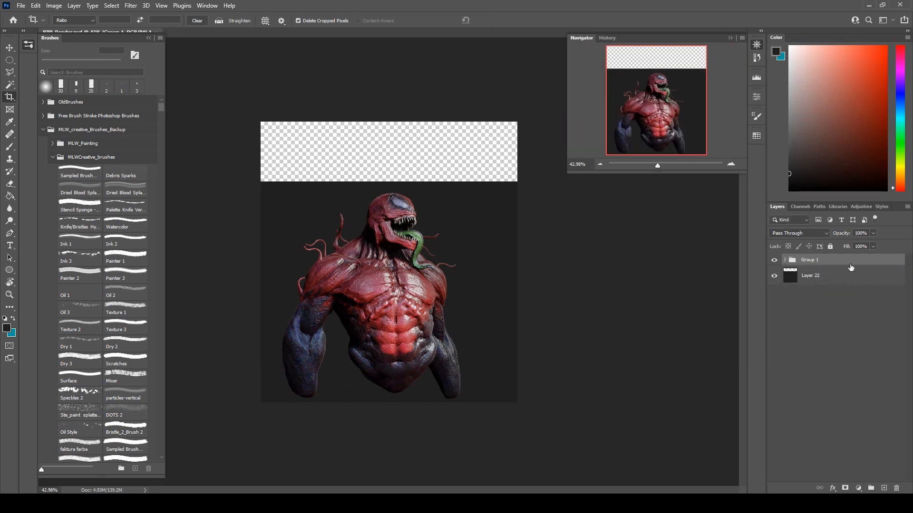
# Scale up Group 1 and reposition it so the creature fills the frame with its forearms running past the edges.
pyautogui.click(10, 48)
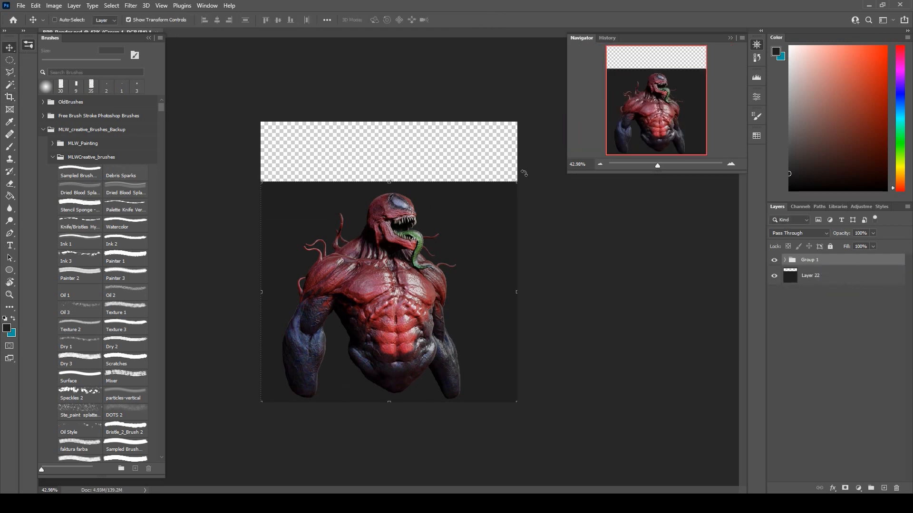
pyautogui.moveTo(519, 180); pyautogui.dragTo(580, 163)
pyautogui.moveTo(435, 218)
pyautogui.mouseDown()
pyautogui.moveTo(435, 208)
pyautogui.moveTo(427, 211)
pyautogui.moveTo(440, 213)
pyautogui.mouseUp()
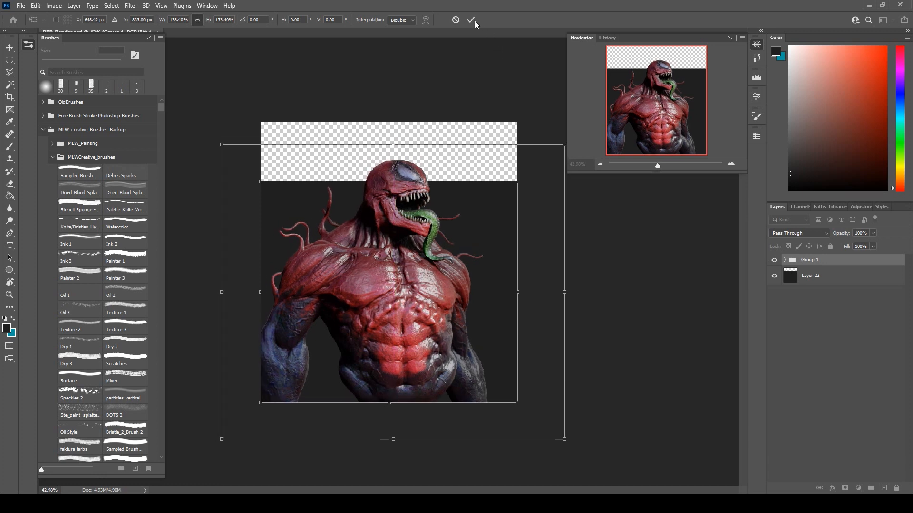
# Fill the empty transparent strip above the head on Layer 22 with the dark grey using the Paint Bucket.
pyautogui.click(10, 196)
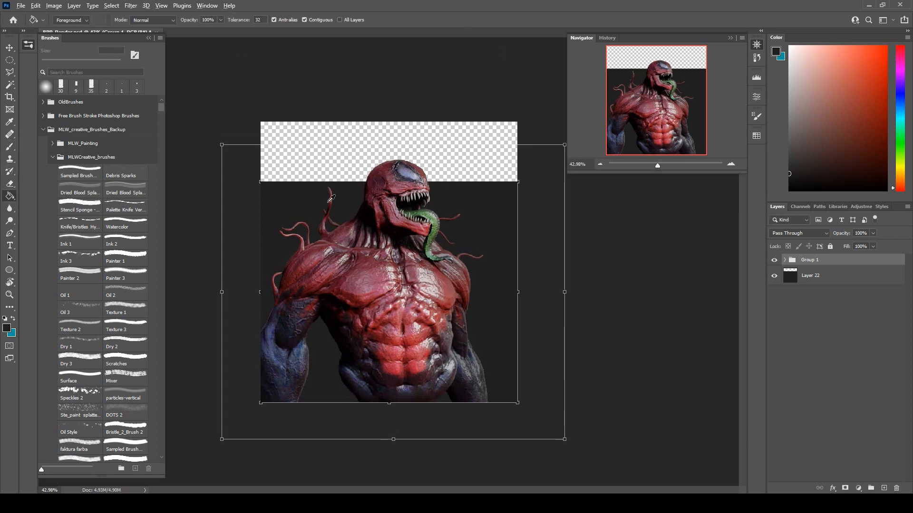
pyautogui.keyDown('ctrl'); pyautogui.click(497, 217); pyautogui.keyUp('ctrl')
pyautogui.click(434, 164)
pyautogui.scroll(5, 395, 188)
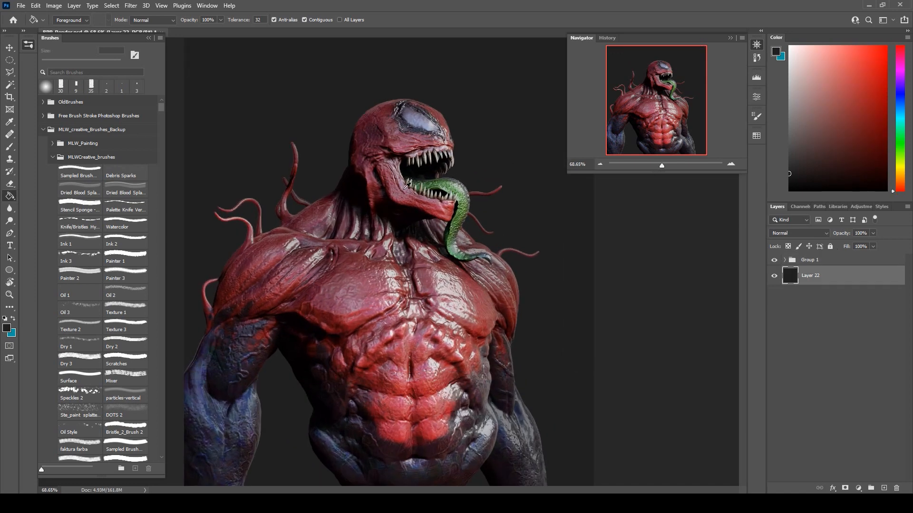
pyautogui.scroll(-1, 407, 186)
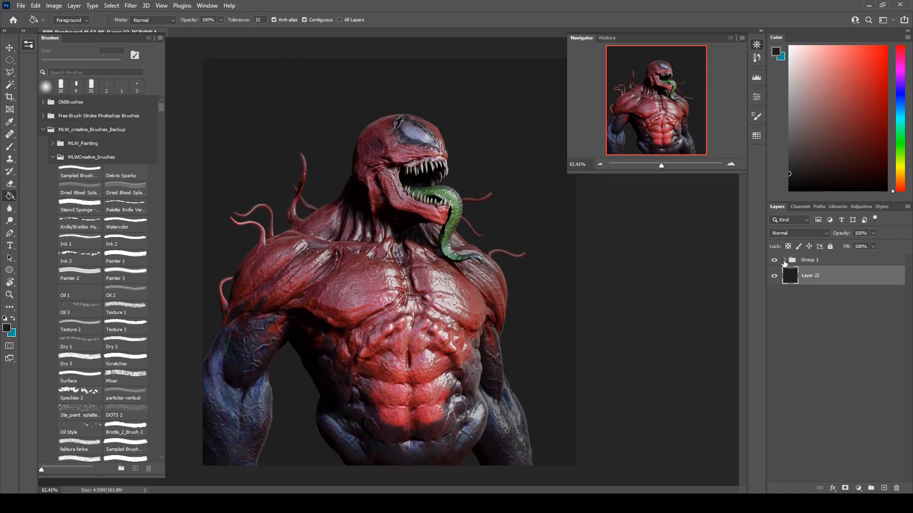
# Expand Group 1, make the orange Layer 12 visible and set its blend mode to Color Dodge.
pyautogui.click(784, 260)
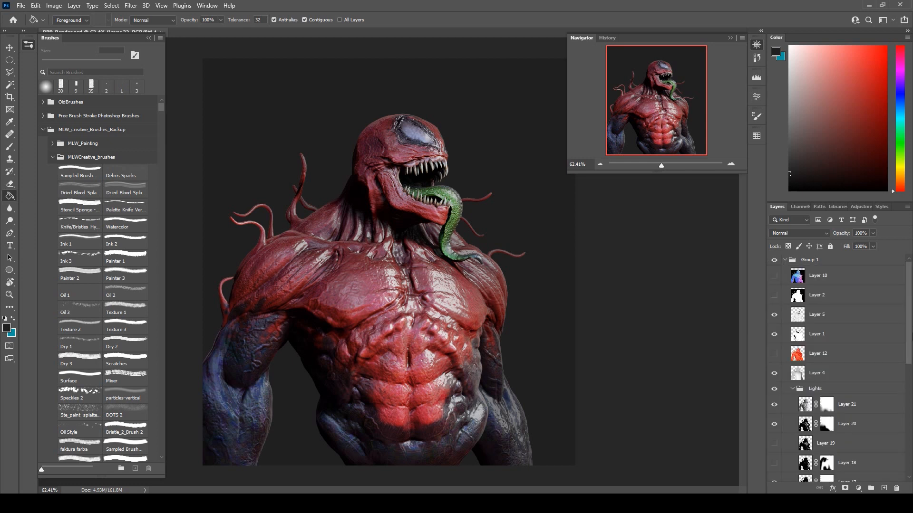
pyautogui.click(841, 342)
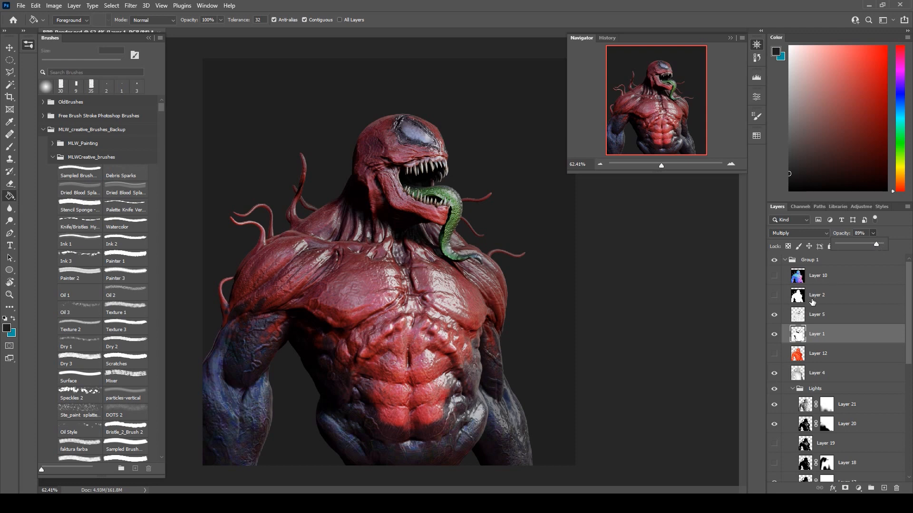
pyautogui.click(812, 317)
pyautogui.click(776, 356)
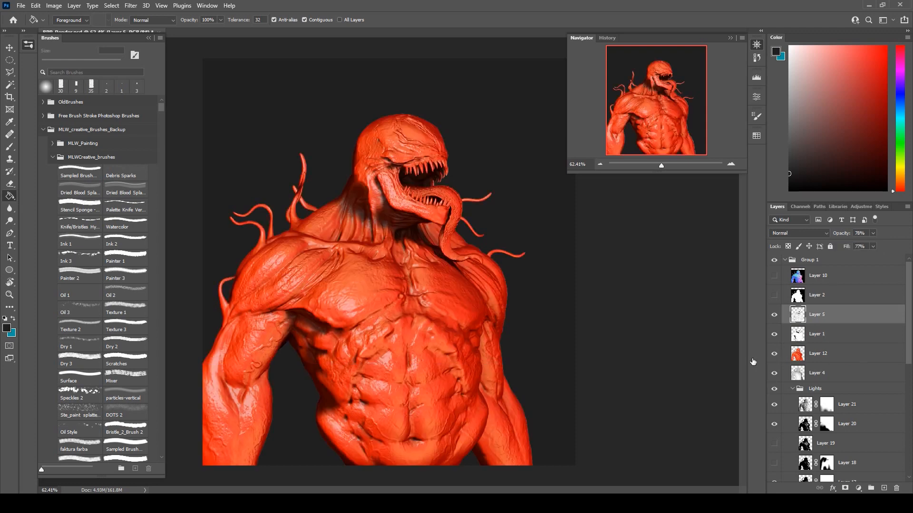
pyautogui.click(836, 358)
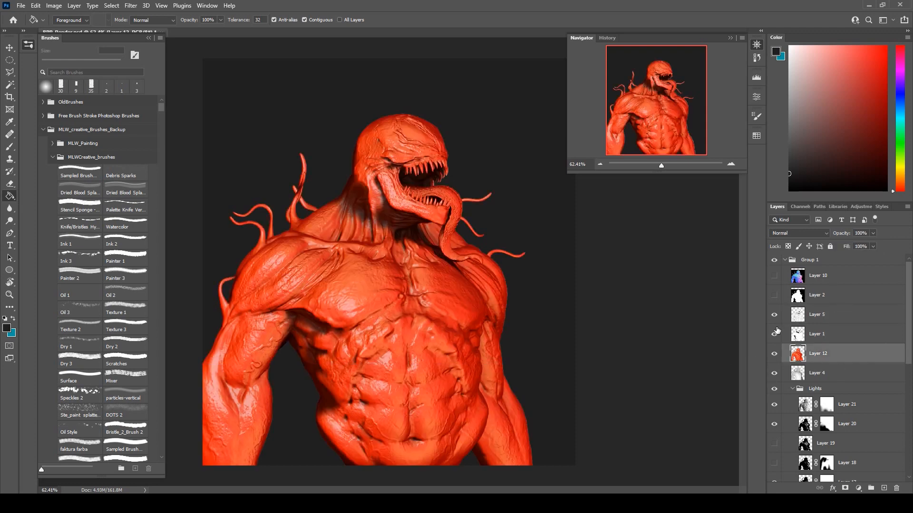
pyautogui.click(793, 233)
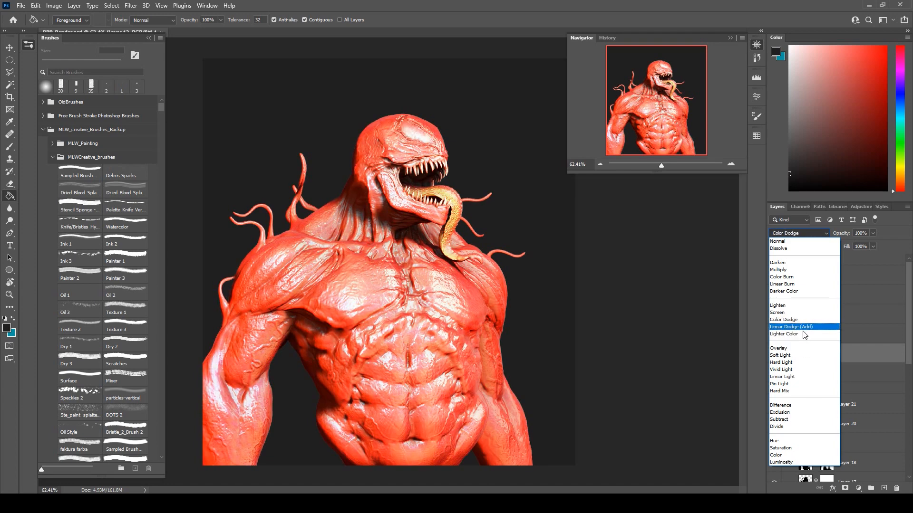
pyautogui.click(804, 319)
# Shift Layer 12's hue to +18 with a Hue/Saturation adjustment.
pyautogui.click(53, 5)
pyautogui.moveTo(67, 29)
pyautogui.click(173, 80)
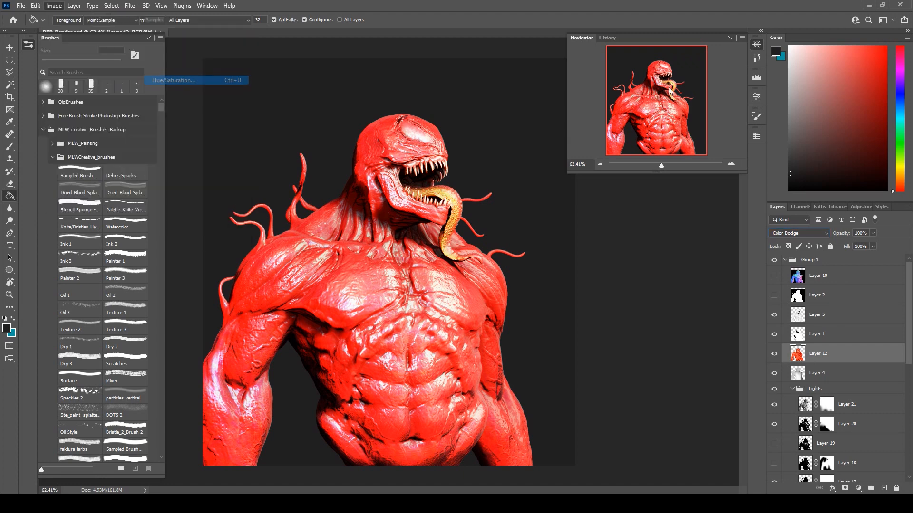
pyautogui.moveTo(713, 162); pyautogui.dragTo(722, 161)
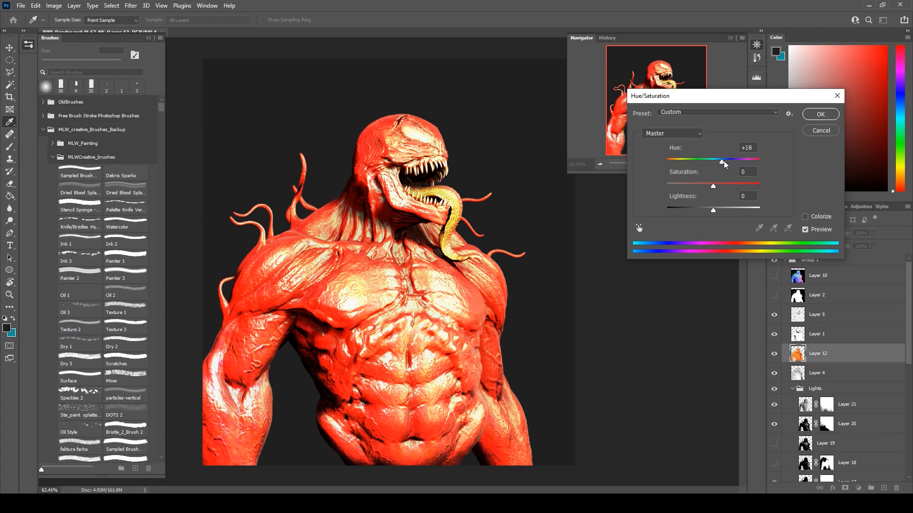
pyautogui.click(820, 115)
# Try other blend modes on Layer 12 and settle on Linear Dodge (Add).
pyautogui.click(803, 233)
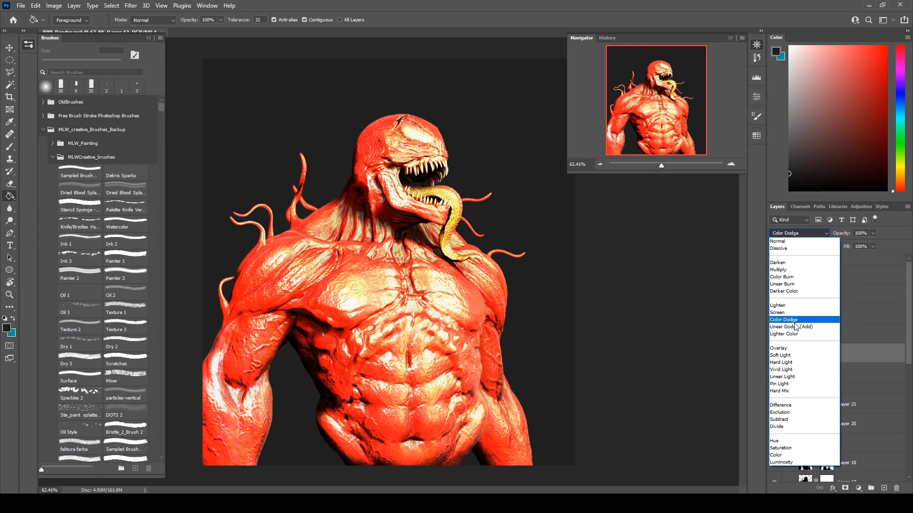
pyautogui.press('Down')
pyautogui.press('Down')
pyautogui.press('Down')
pyautogui.press('Down')
pyautogui.press('Up')
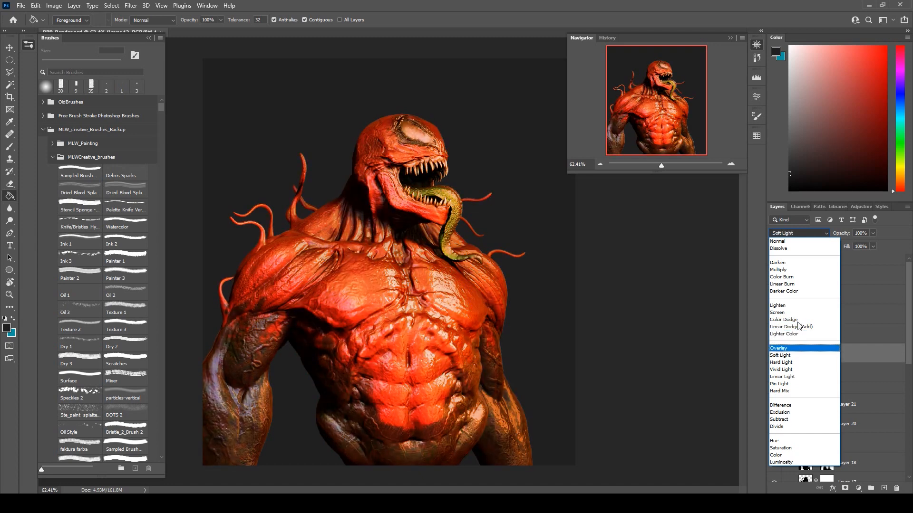
pyautogui.click(799, 326)
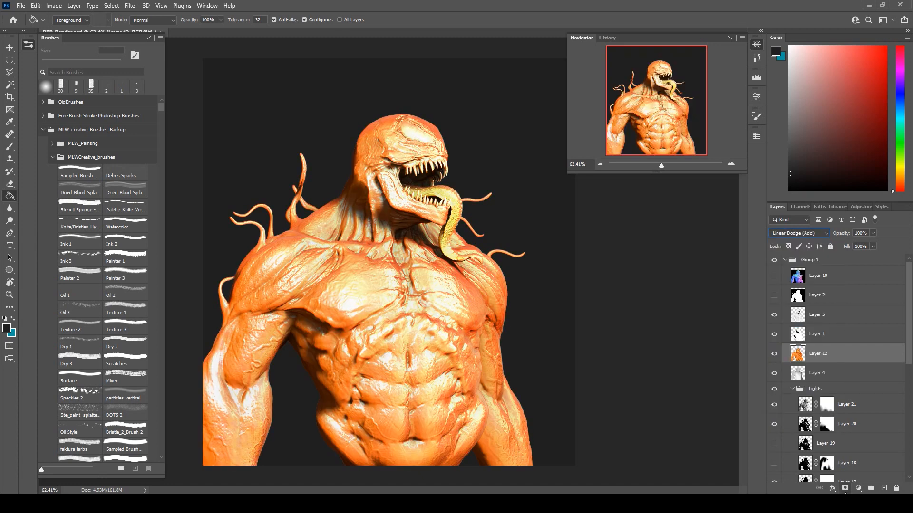
# Add a black mask to Layer 12 and paint white with a 400 px brush along the shoulder and arm on the image's right side.
pyautogui.click(845, 489)
pyautogui.hotkey('ctrl', 'i')
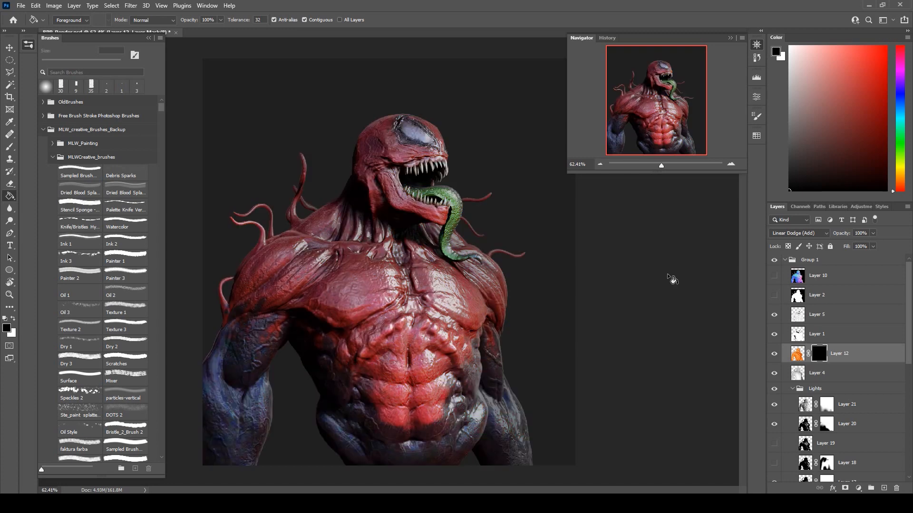
pyautogui.click(10, 146)
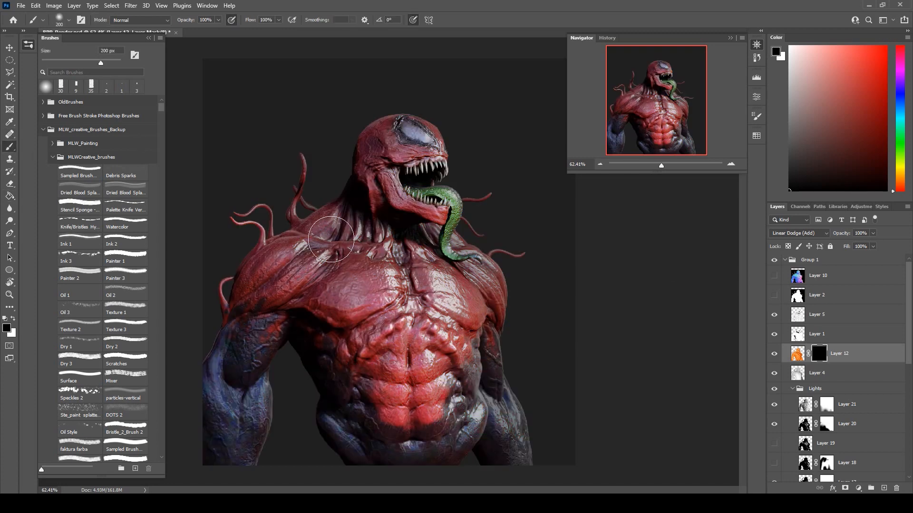
pyautogui.press('x')
pyautogui.press(']')
pyautogui.press(']')
pyautogui.press(']')
pyautogui.moveTo(521, 275)
pyautogui.mouseDown()
pyautogui.moveTo(512, 321)
pyautogui.moveTo(517, 364)
pyautogui.mouseUp()
pyautogui.moveTo(526, 293); pyautogui.dragTo(499, 247)
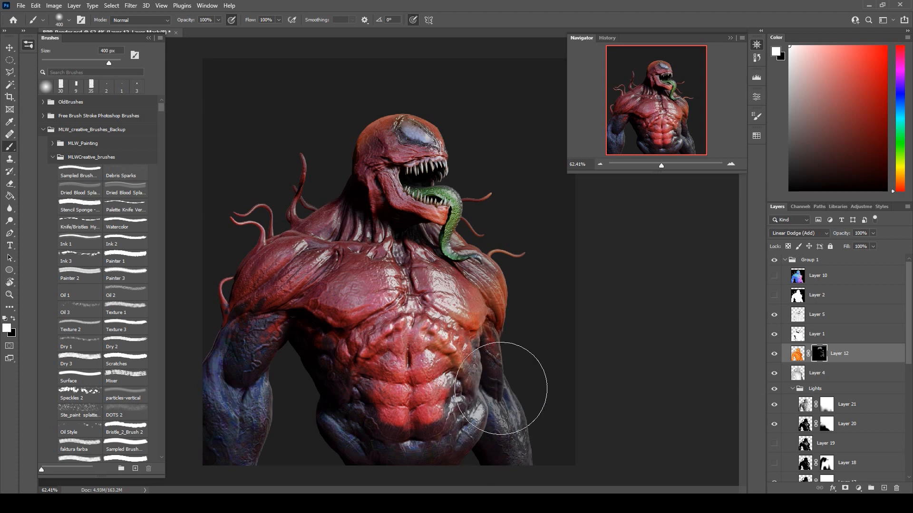
# Paint white on Layer 12's mask over the tentacles and shoulder edge on the image's left side to reveal the orange light.
pyautogui.moveTo(309, 182); pyautogui.dragTo(310, 158)
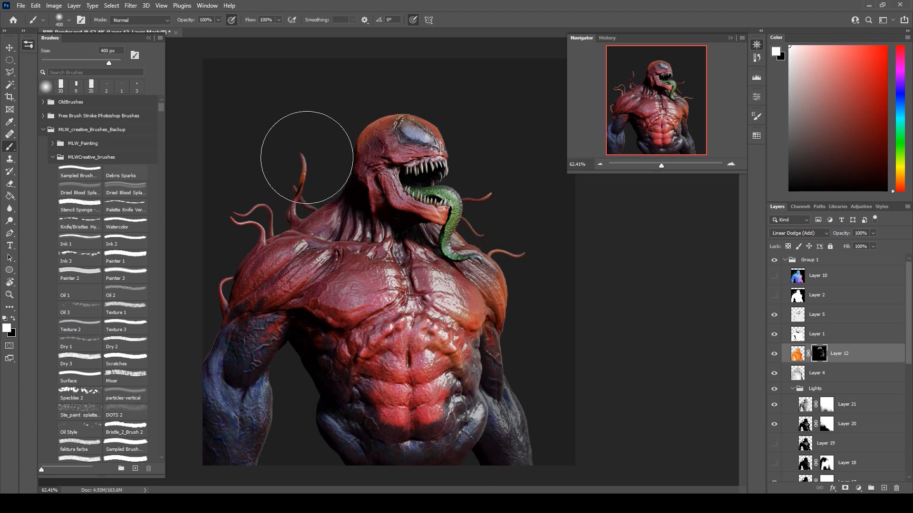
pyautogui.moveTo(260, 202)
pyautogui.mouseDown()
pyautogui.moveTo(225, 219)
pyautogui.moveTo(271, 174)
pyautogui.moveTo(220, 282)
pyautogui.mouseUp()
pyautogui.moveTo(335, 196)
pyautogui.mouseDown()
pyautogui.moveTo(299, 221)
pyautogui.moveTo(346, 173)
pyautogui.mouseUp()
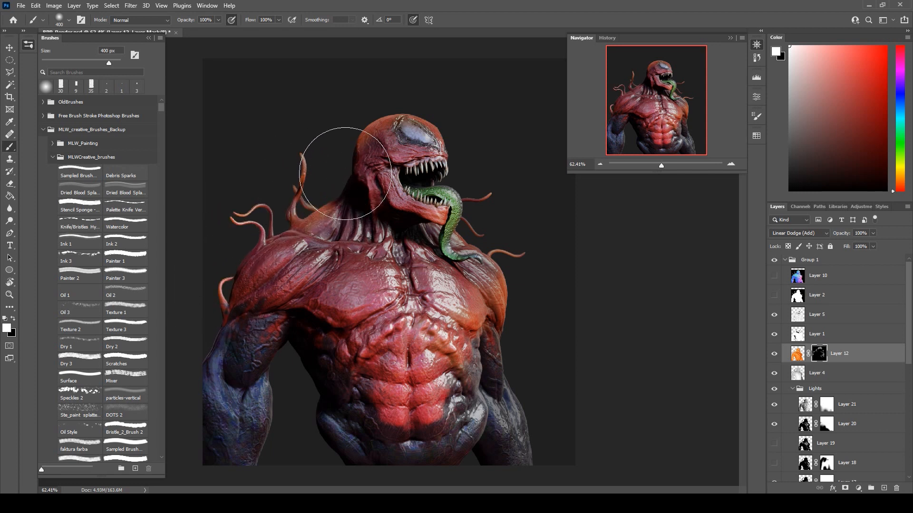
pyautogui.moveTo(259, 249); pyautogui.dragTo(297, 213)
# Refine Layer 12's mask around the head, mouth and tongue with a 125 px brush, alternating black and white.
pyautogui.press('[')
pyautogui.press('[')
pyautogui.press('[')
pyautogui.press('[')
pyautogui.press('[')
pyautogui.press('[')
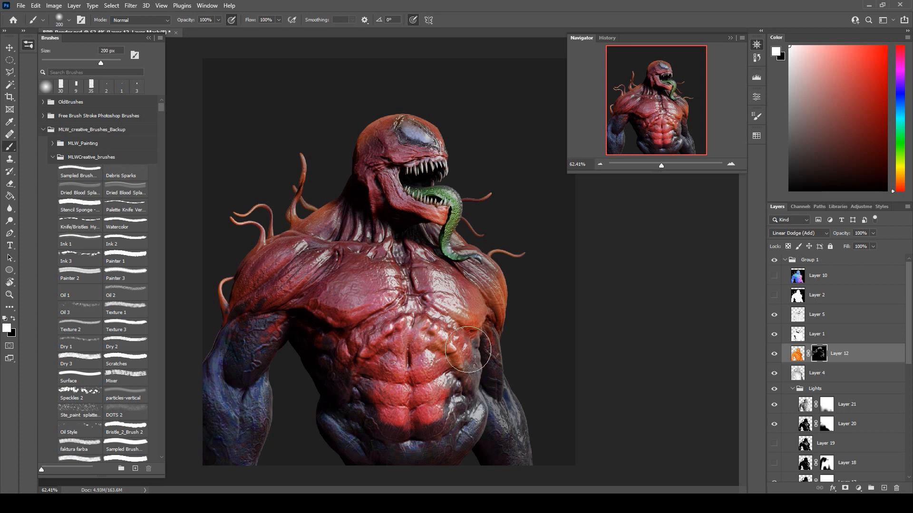
pyautogui.press('x')
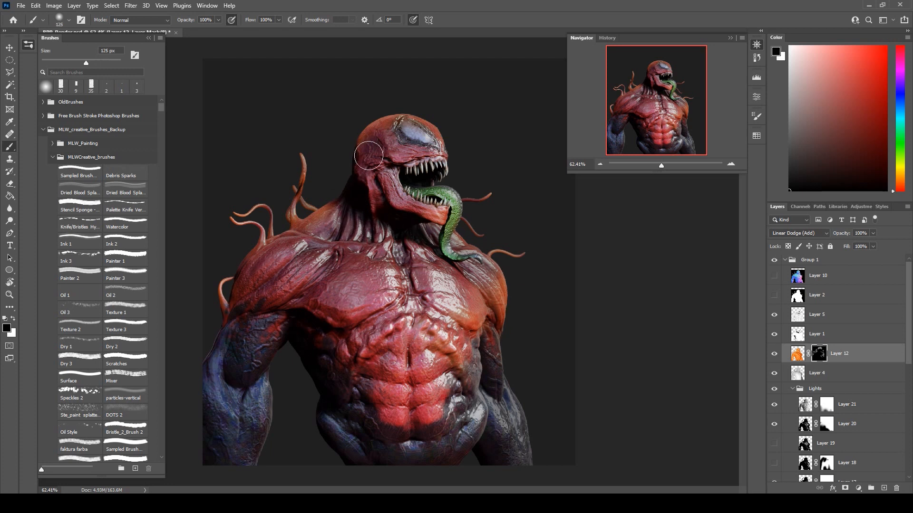
pyautogui.press('x')
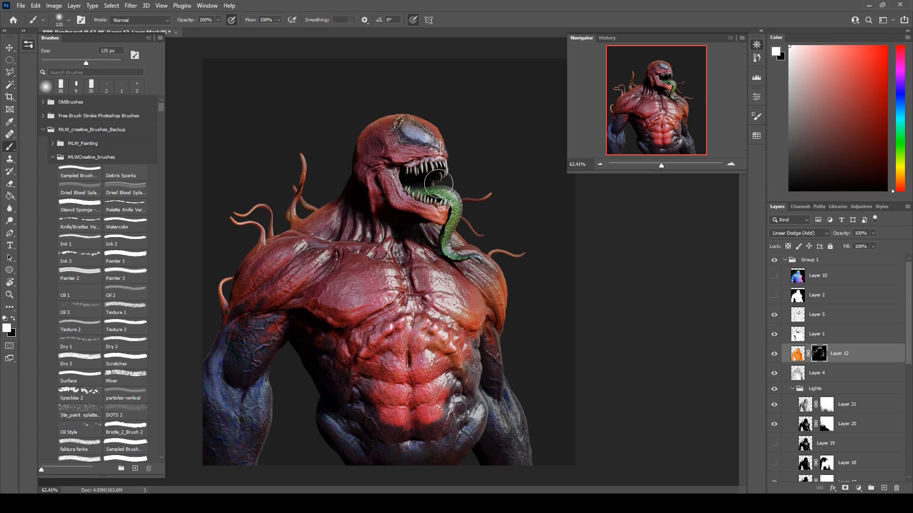
pyautogui.moveTo(436, 176); pyautogui.dragTo(441, 165)
pyautogui.press('x')
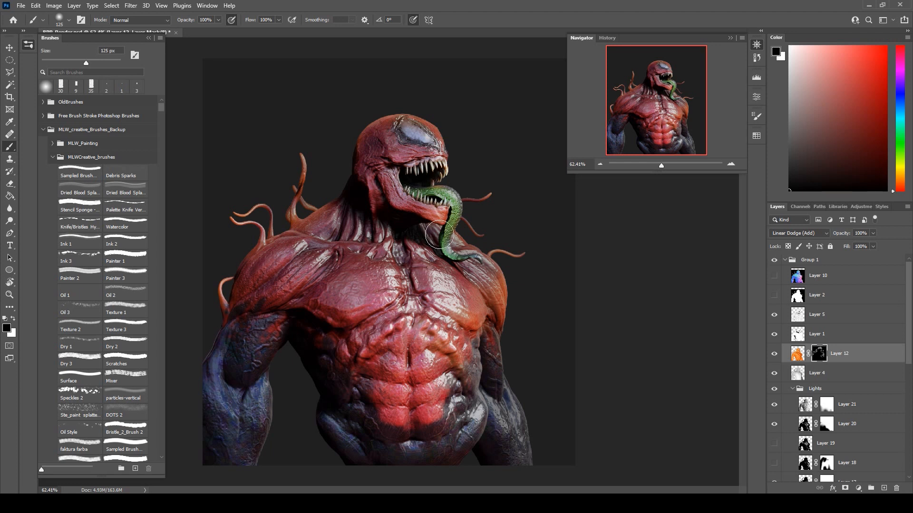
pyautogui.press('x')
pyautogui.press('x')
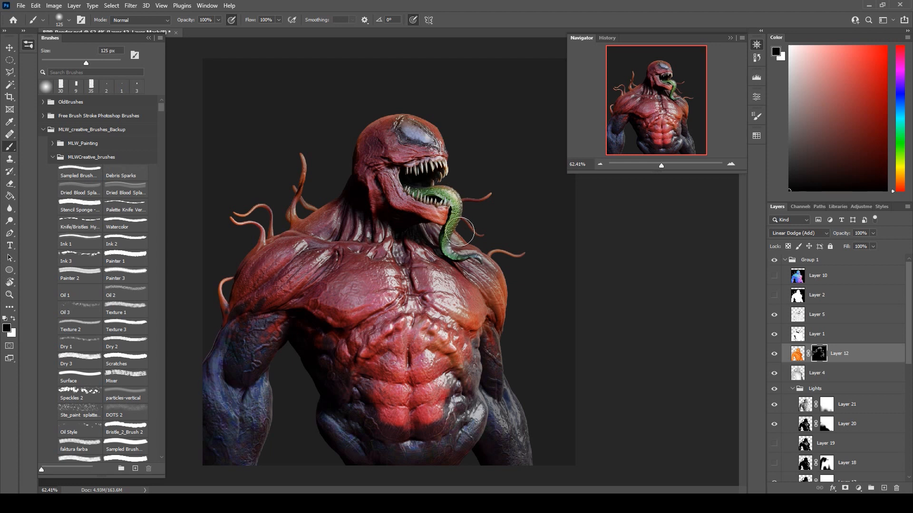
pyautogui.press('x')
pyautogui.press('x')
# Add a new layer above Layer 12 and fill it with a saturated red-orange using the Paint Bucket.
pyautogui.click(884, 489)
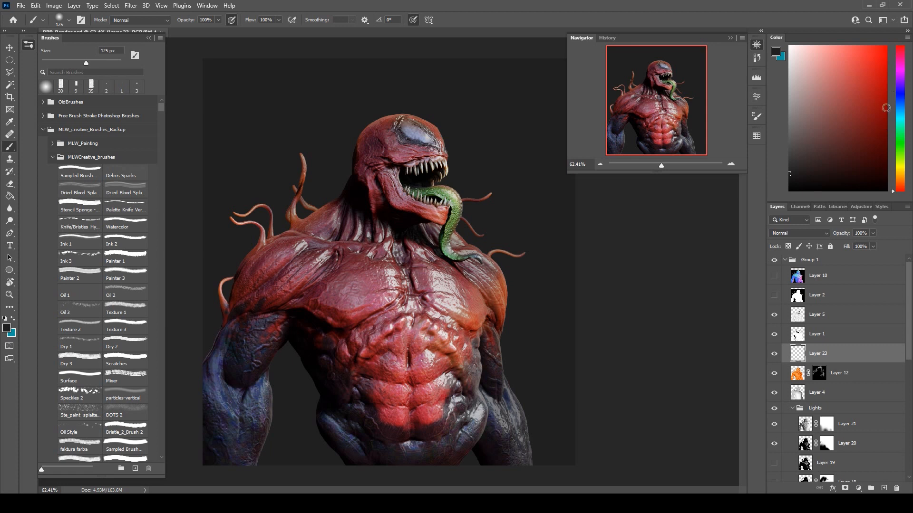
pyautogui.moveTo(904, 190); pyautogui.dragTo(903, 186)
pyautogui.moveTo(868, 113); pyautogui.dragTo(872, 69)
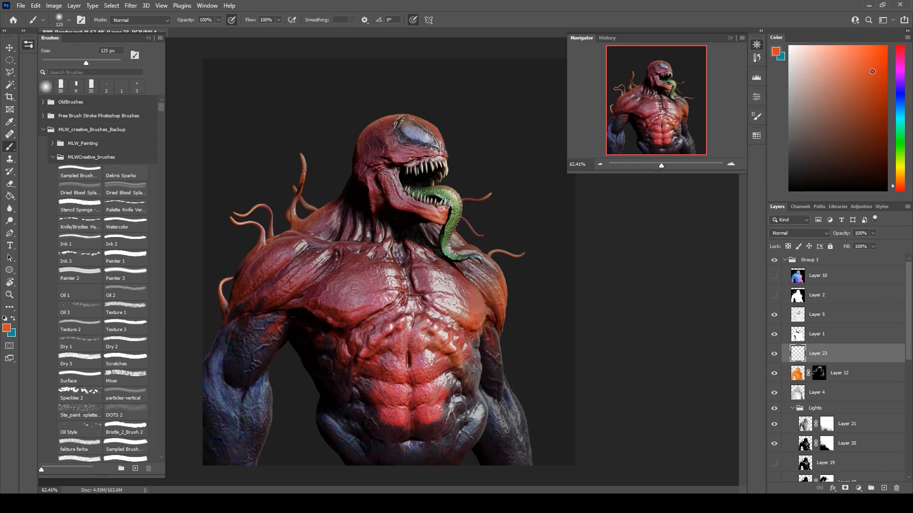
pyautogui.click(10, 196)
pyautogui.click(404, 242)
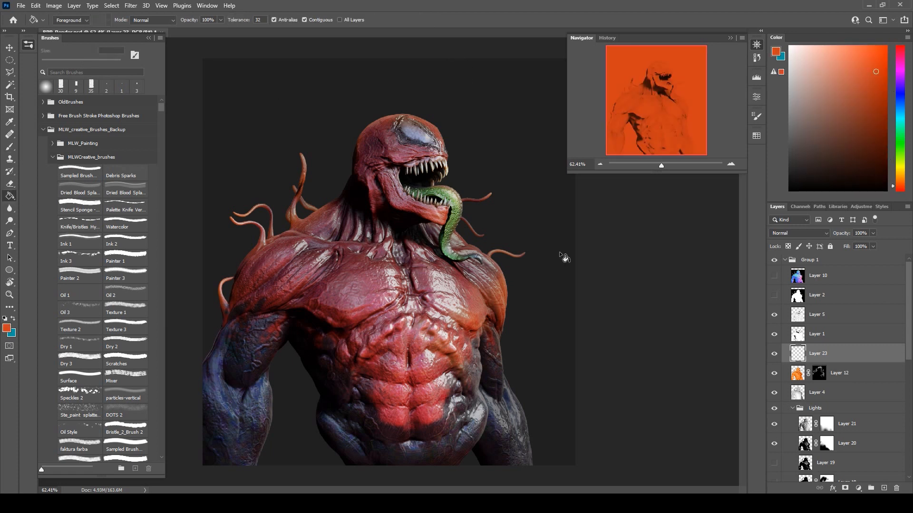
# Load the creature's silhouette as a selection, invert it, and delete the orange fill outside the body on Layer 23.
pyautogui.keyDown('ctrl'); pyautogui.click(797, 341); pyautogui.keyUp('ctrl')
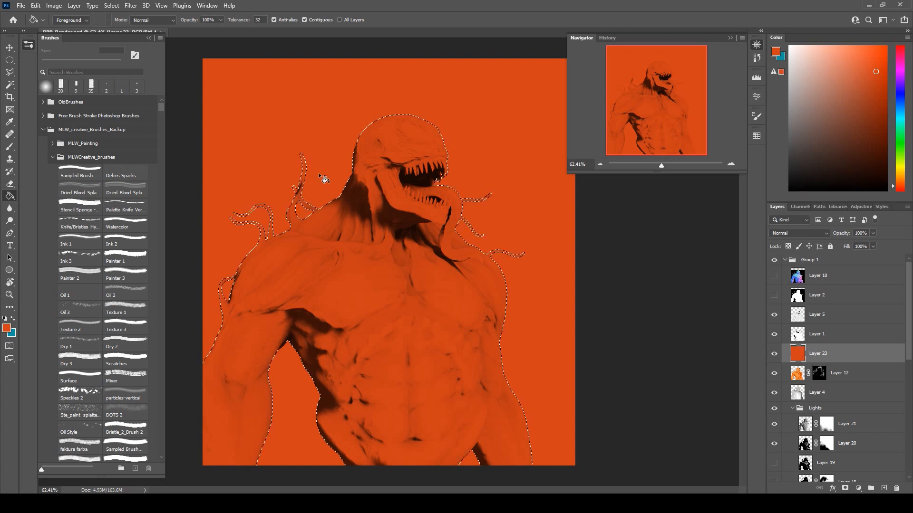
pyautogui.press('m')
pyautogui.rightClick(399, 182)
pyautogui.click(465, 195)
pyautogui.press('Delete')
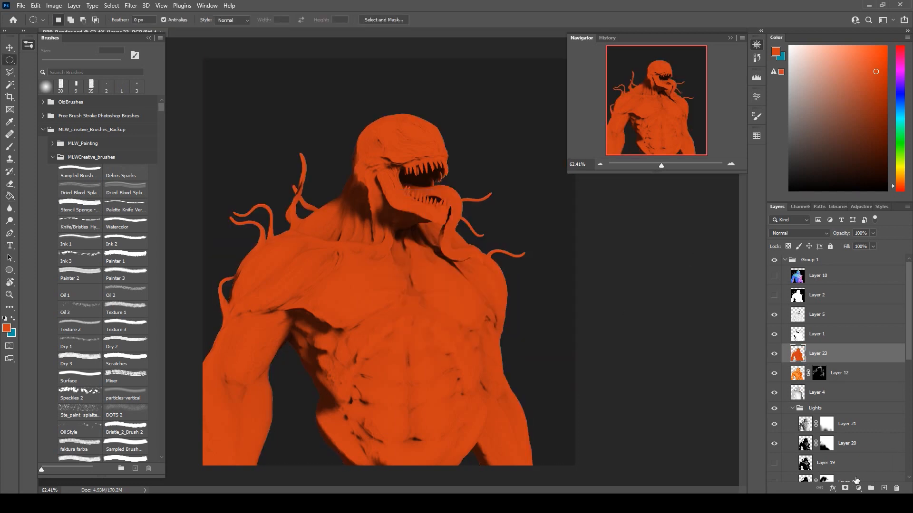
# Add a layer mask to Layer 23, toggle its inversion back to white, and set the blend mode to Color Dodge.
pyautogui.click(845, 490)
pyautogui.hotkey('ctrl', 'i')
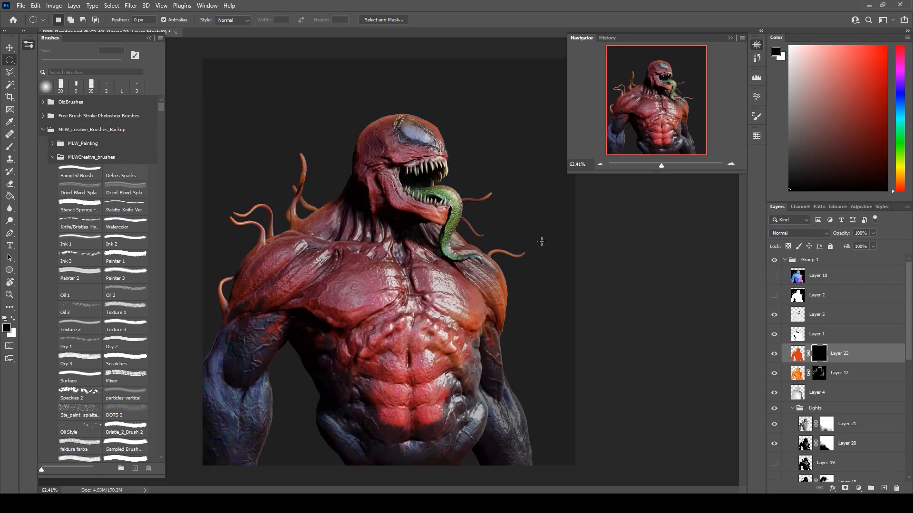
pyautogui.click(7, 149)
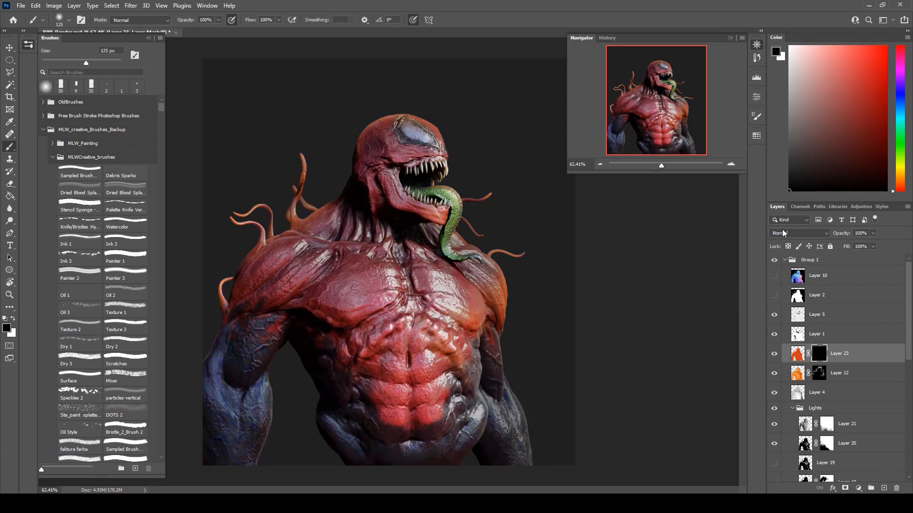
pyautogui.hotkey('ctrl', 'i')
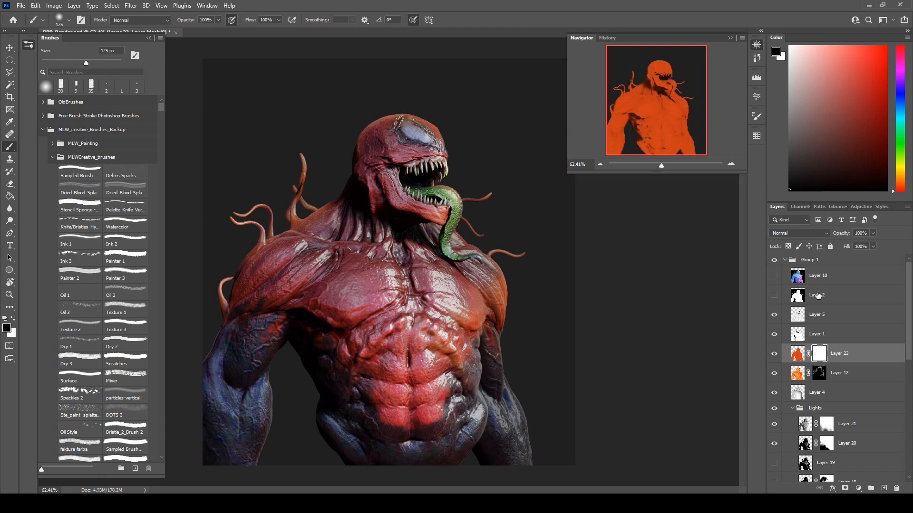
pyautogui.click(779, 233)
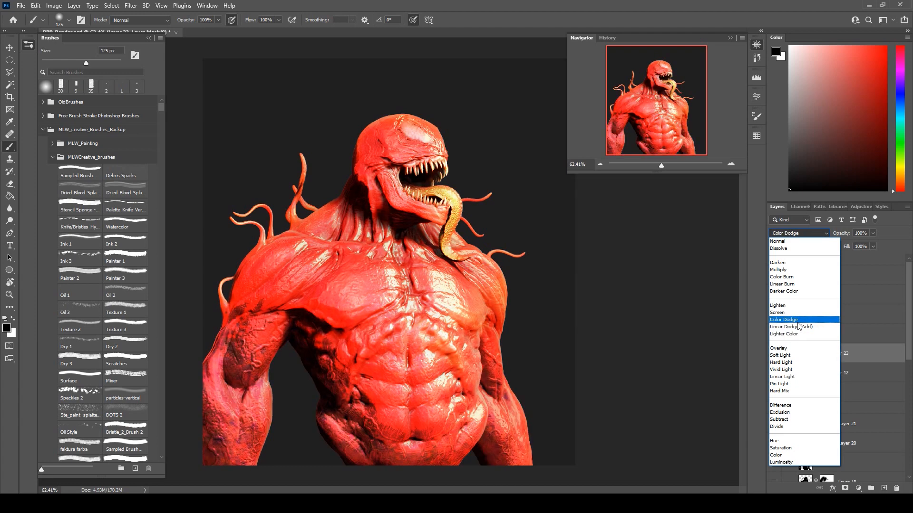
pyautogui.click(787, 320)
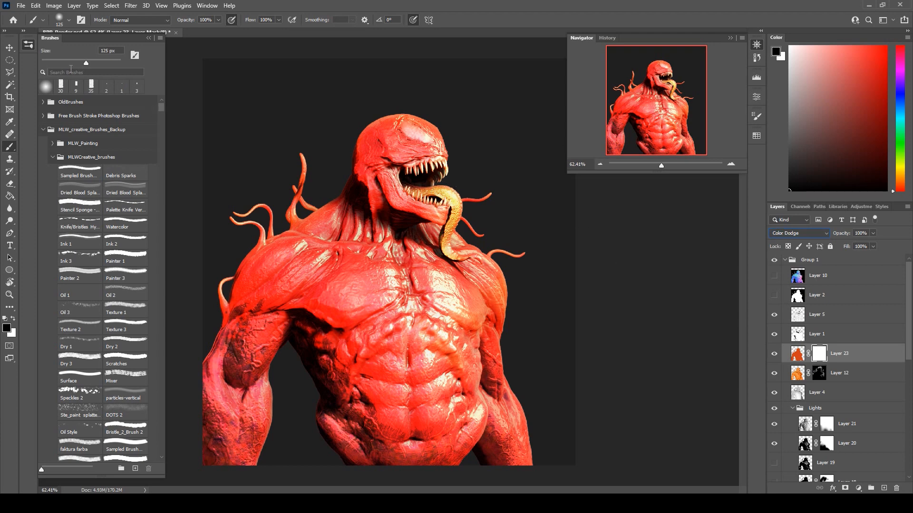
# Invert Layer 23's mask to black and paint it white over the mouth and tongue with a 200 px brush.
pyautogui.click(10, 47)
pyautogui.hotkey('ctrl', 'i')
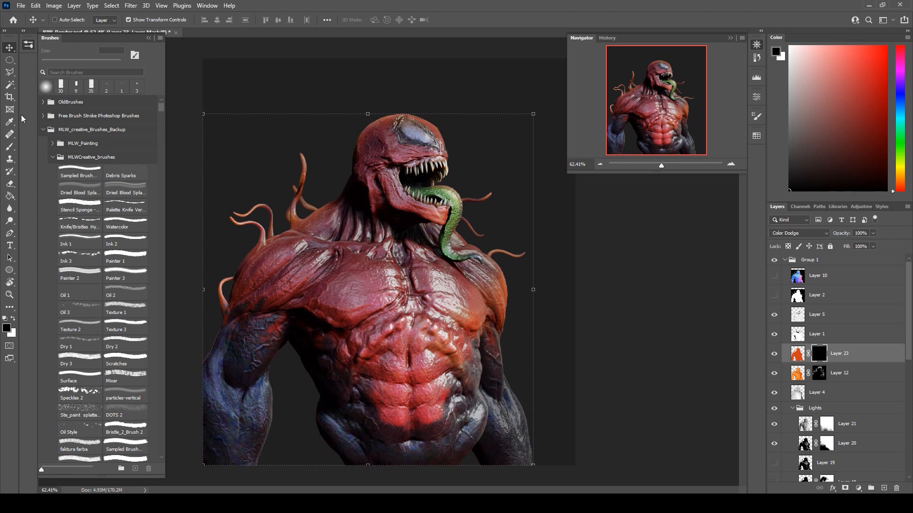
pyautogui.click(9, 147)
pyautogui.press('x')
pyautogui.press(']')
pyautogui.press(']')
pyautogui.press(']')
pyautogui.press(']')
pyautogui.press(']')
pyautogui.press(']')
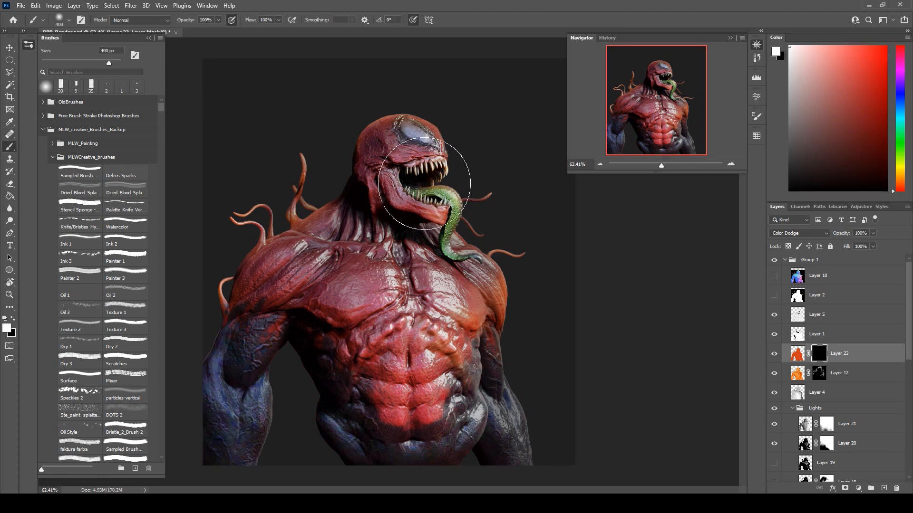
pyautogui.moveTo(425, 184); pyautogui.dragTo(429, 181)
pyautogui.hotkey('ctrl', 'z')
pyautogui.press('[')
pyautogui.press('[')
pyautogui.press('[')
pyautogui.moveTo(419, 175); pyautogui.dragTo(441, 214)
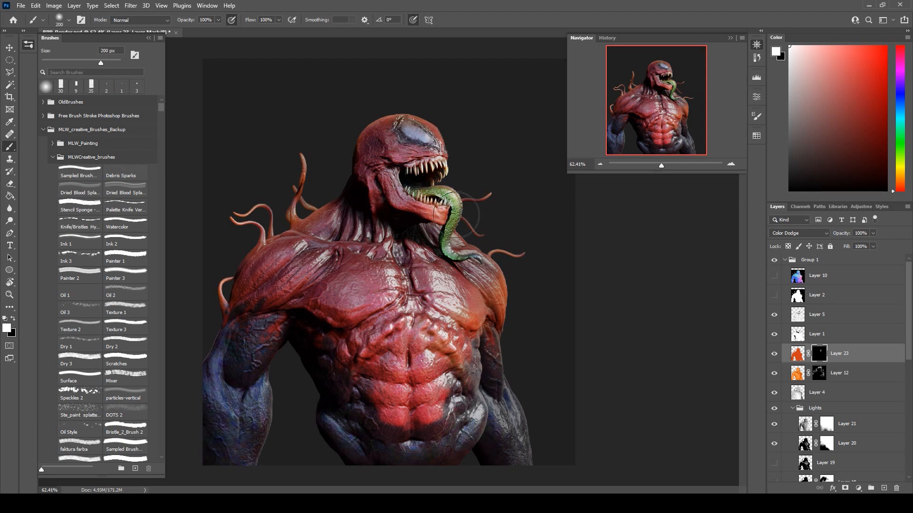
# Move Layer 23 above Layer 5 and paint its mask white along the hanging tongue.
pyautogui.moveTo(862, 364); pyautogui.dragTo(853, 312)
pyautogui.click(797, 314)
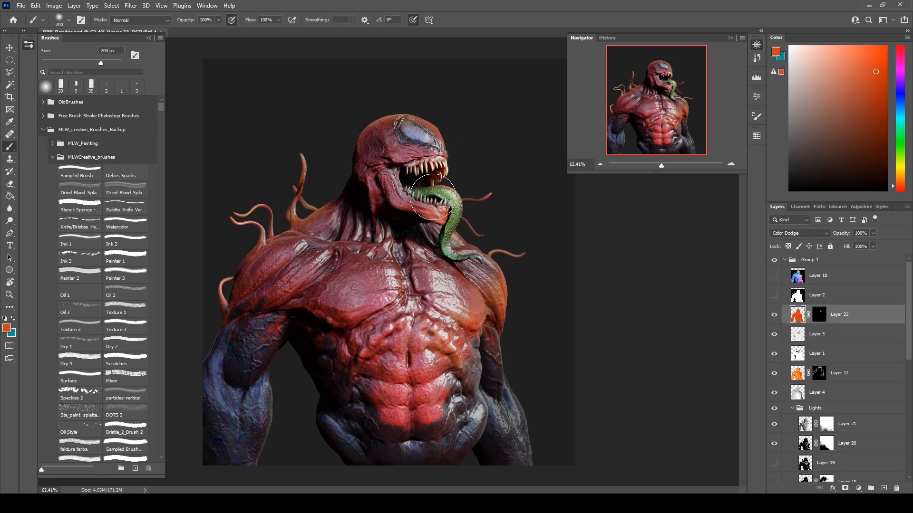
pyautogui.click(818, 315)
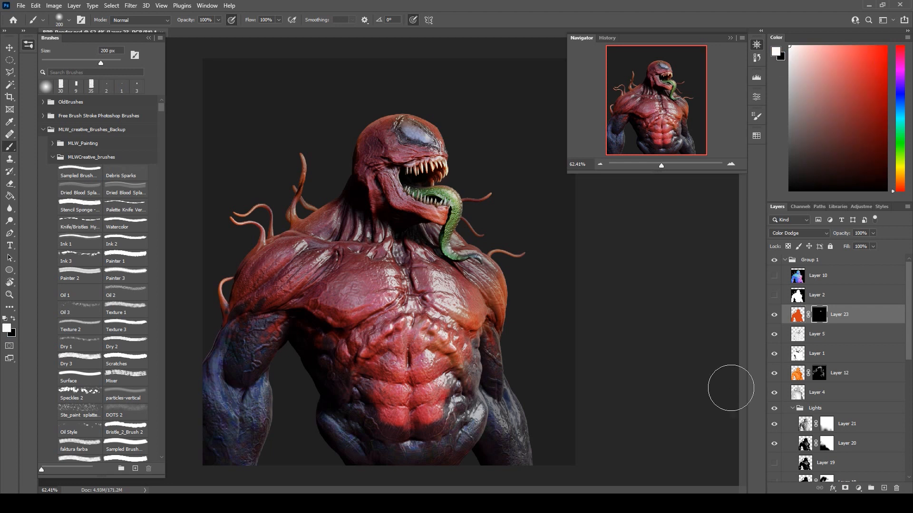
pyautogui.moveTo(438, 195)
pyautogui.mouseDown()
pyautogui.moveTo(462, 197)
pyautogui.moveTo(453, 232)
pyautogui.moveTo(459, 254)
pyautogui.mouseUp()
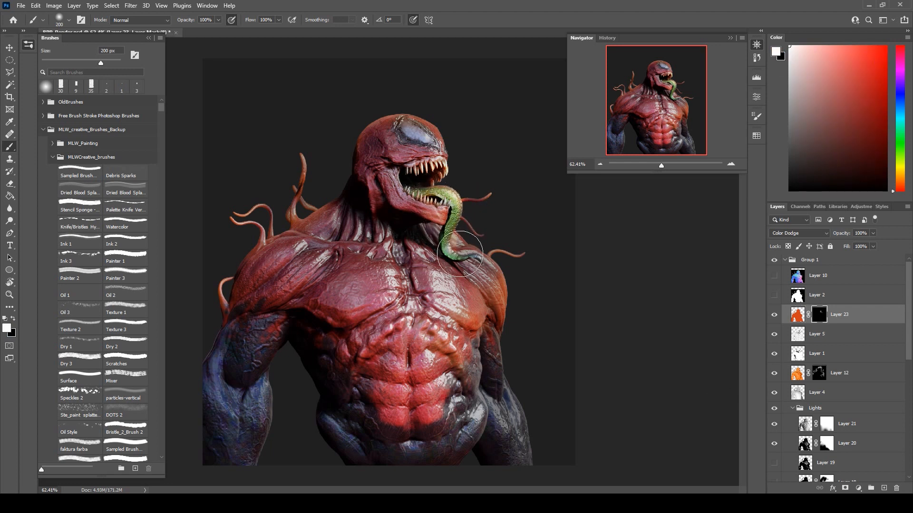
# Paint white on Layer 23's mask over the chest, shoulder, neck and head with a 600 px brush.
pyautogui.press(']')
pyautogui.press(']')
pyautogui.press(']')
pyautogui.press(']')
pyautogui.press(']')
pyautogui.moveTo(412, 228)
pyautogui.mouseDown()
pyautogui.moveTo(389, 226)
pyautogui.moveTo(354, 203)
pyautogui.moveTo(352, 211)
pyautogui.mouseUp()
pyautogui.hotkey('ctrl', 'z')
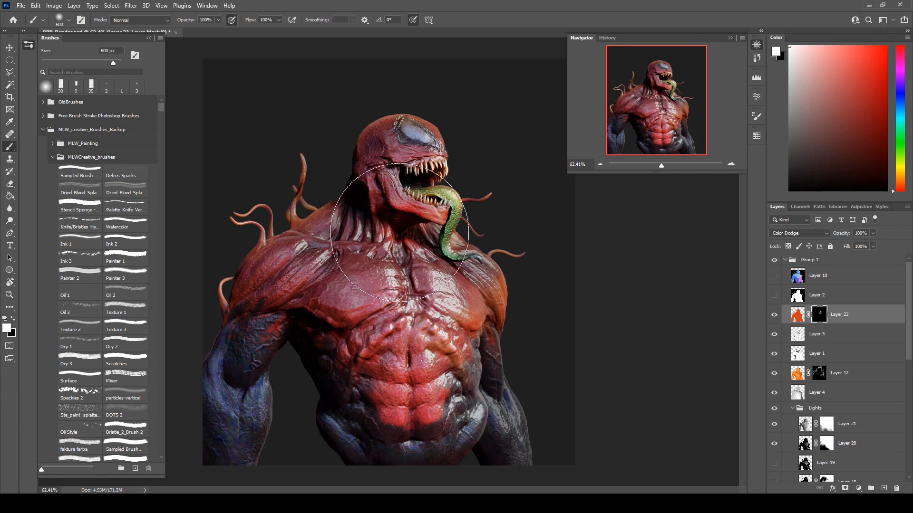
pyautogui.moveTo(488, 360); pyautogui.dragTo(492, 384)
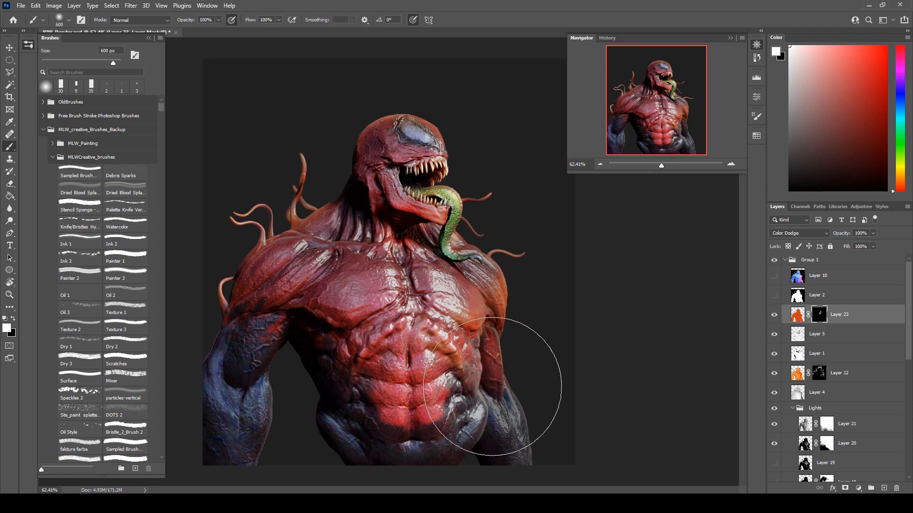
pyautogui.hotkey('ctrl', 'z')
pyautogui.moveTo(357, 323)
pyautogui.mouseDown()
pyautogui.moveTo(394, 286)
pyautogui.moveTo(375, 295)
pyautogui.moveTo(438, 291)
pyautogui.moveTo(446, 283)
pyautogui.moveTo(449, 291)
pyautogui.mouseUp()
pyautogui.moveTo(387, 274); pyautogui.dragTo(377, 255)
pyautogui.moveTo(275, 285); pyautogui.dragTo(331, 214)
pyautogui.moveTo(384, 148)
pyautogui.mouseDown()
pyautogui.moveTo(374, 136)
pyautogui.moveTo(361, 186)
pyautogui.mouseUp()
pyautogui.moveTo(365, 138)
pyautogui.mouseDown()
pyautogui.moveTo(397, 117)
pyautogui.moveTo(382, 136)
pyautogui.mouseUp()
pyautogui.press('x')
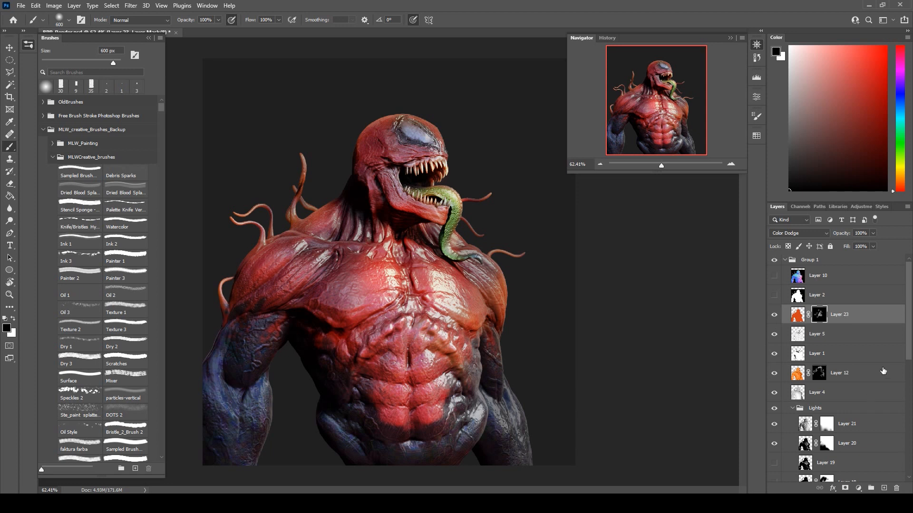
# Set Layer 12's opacity to 80%.
pyautogui.click(785, 261)
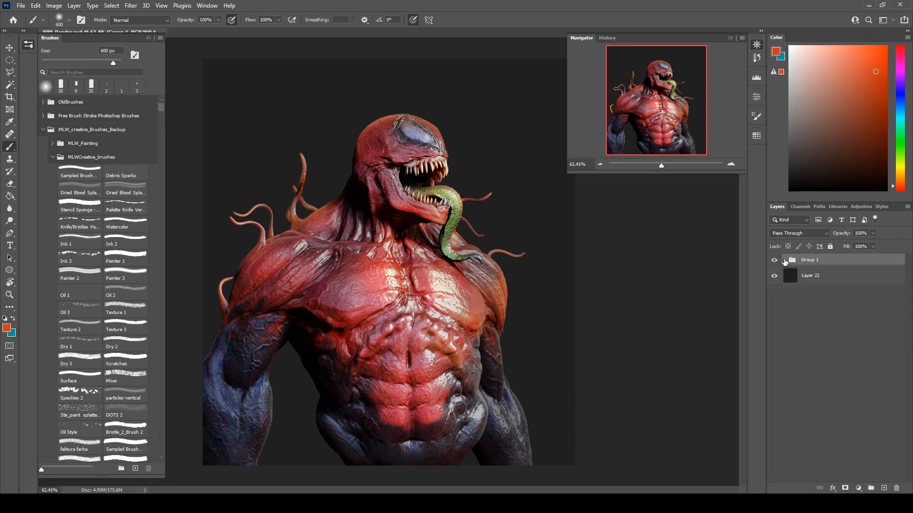
pyautogui.click(786, 261)
pyautogui.click(859, 378)
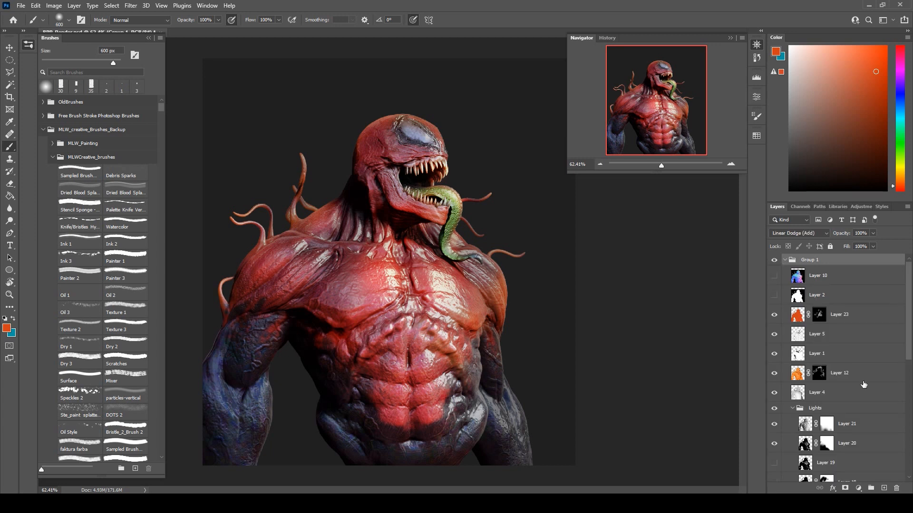
pyautogui.moveTo(869, 233); pyautogui.dragTo(865, 243)
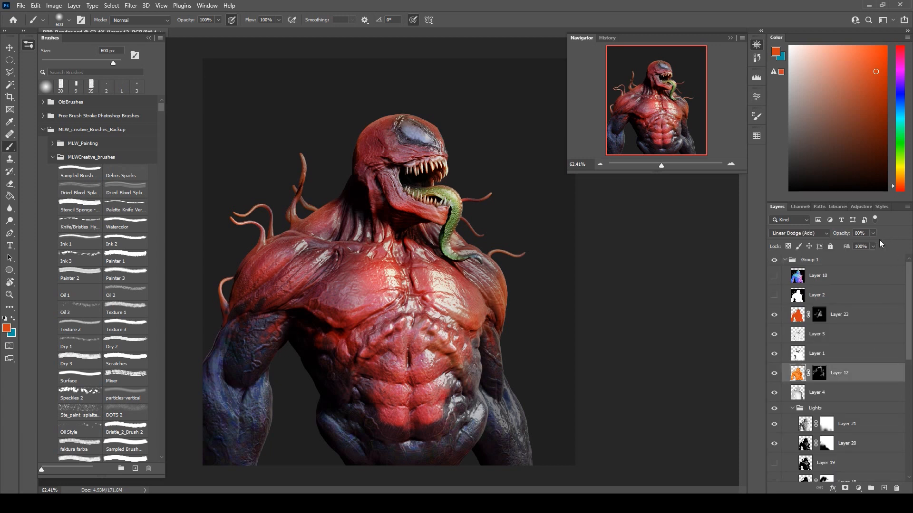
pyautogui.click(874, 246)
# Slightly lower Layer 23's opacity and collapse Group 1.
pyautogui.click(851, 318)
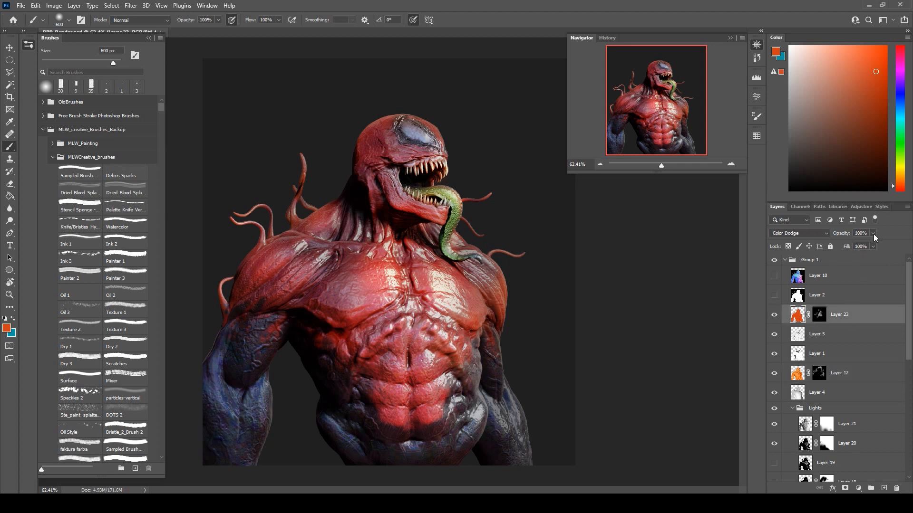
pyautogui.moveTo(872, 244); pyautogui.dragTo(868, 243)
pyautogui.click(874, 246)
pyautogui.click(785, 260)
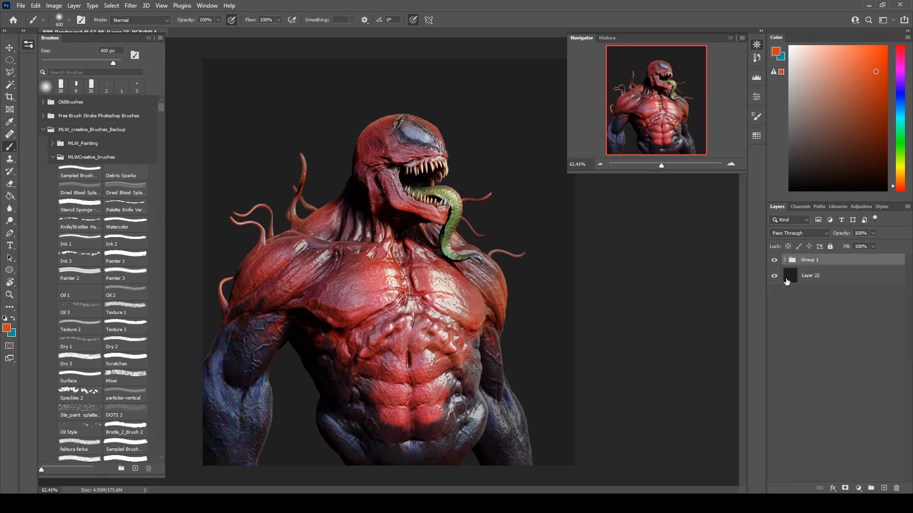
# Add a new layer above the backdrop Layer 22 and switch to the Gradient tool.
pyautogui.click(803, 283)
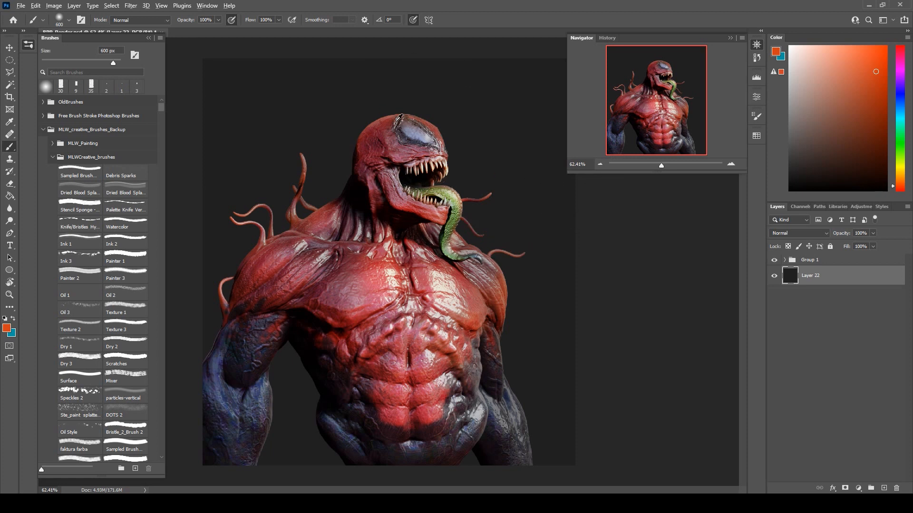
pyautogui.keyDown('alt'); pyautogui.click(505, 286); pyautogui.keyUp('alt')
pyautogui.click(8, 197)
pyautogui.rightClick(8, 197)
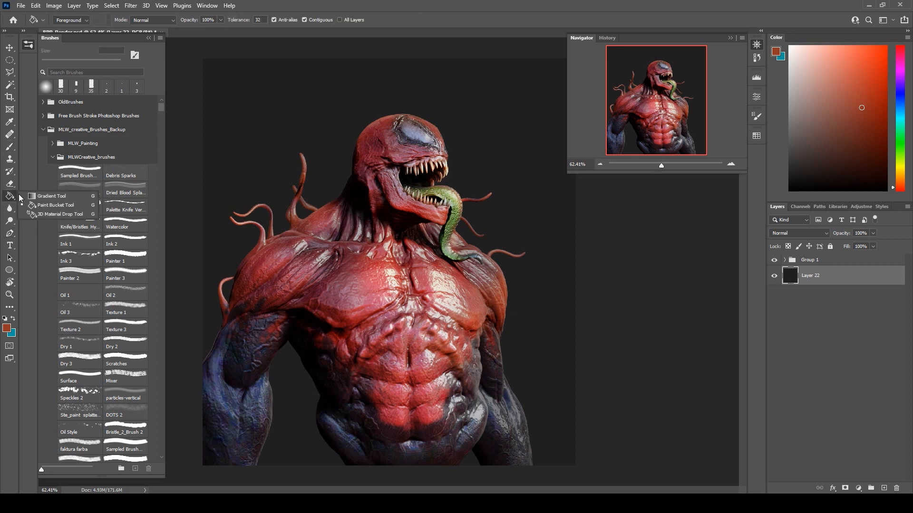
pyautogui.click(47, 196)
pyautogui.click(883, 489)
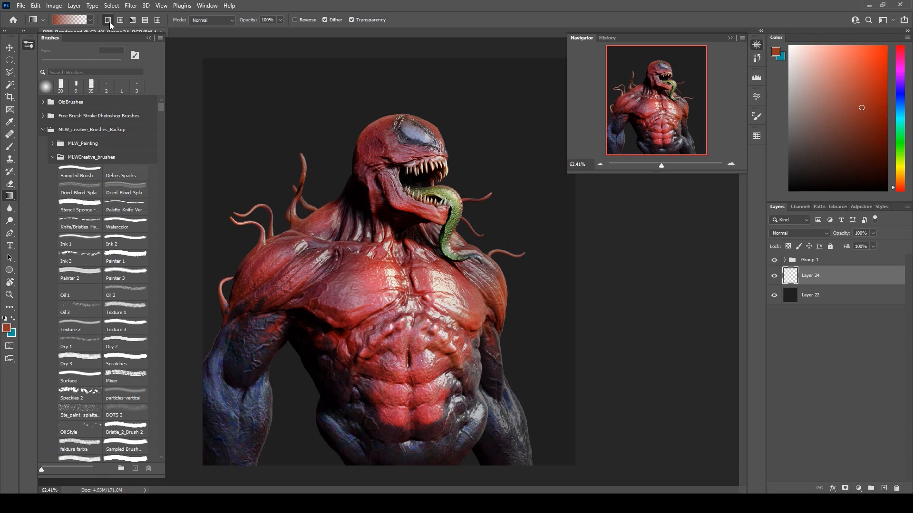
# Lighten the backdrop from its upper-right side with a mid-grey linear gradient fading to transparent on Layer 24.
pyautogui.scroll(-1, 484, 176)
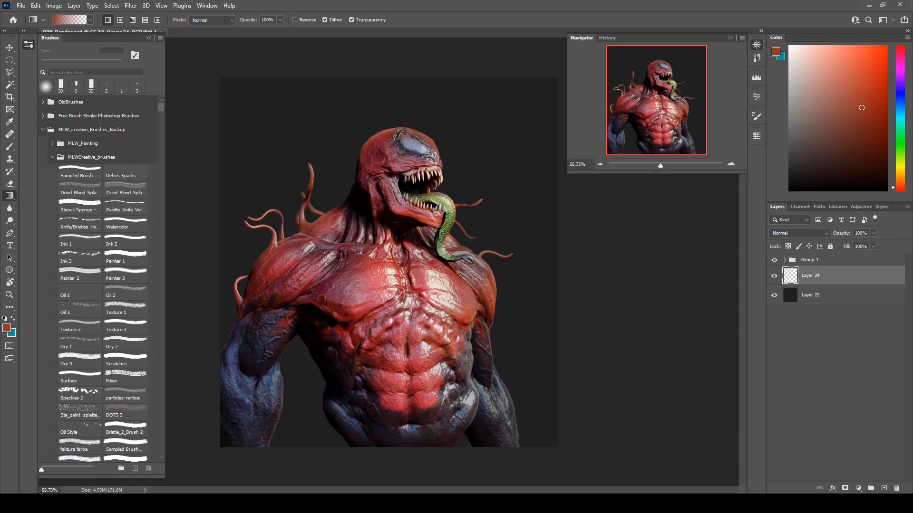
pyautogui.keyDown('alt'); pyautogui.click(489, 357); pyautogui.keyUp('alt')
pyautogui.keyDown('alt'); pyautogui.click(502, 375); pyautogui.keyUp('alt')
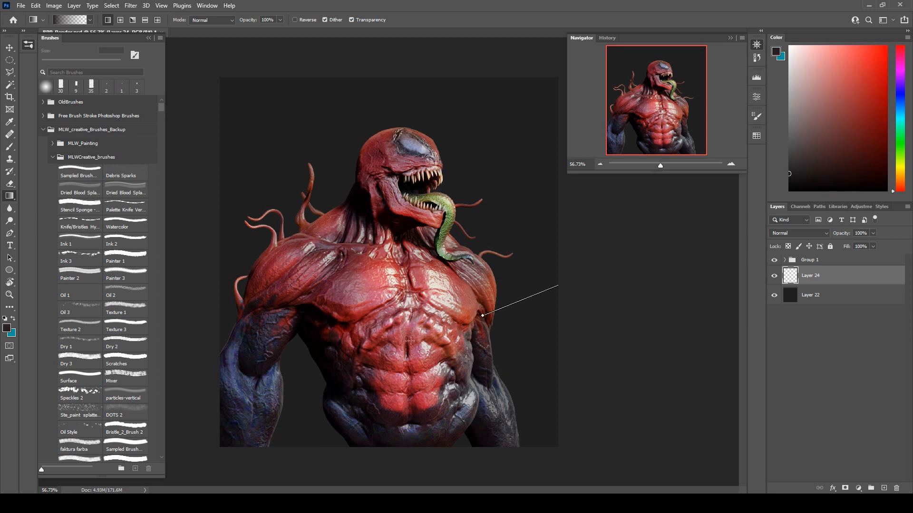
pyautogui.click(792, 145)
pyautogui.moveTo(549, 278); pyautogui.dragTo(411, 334)
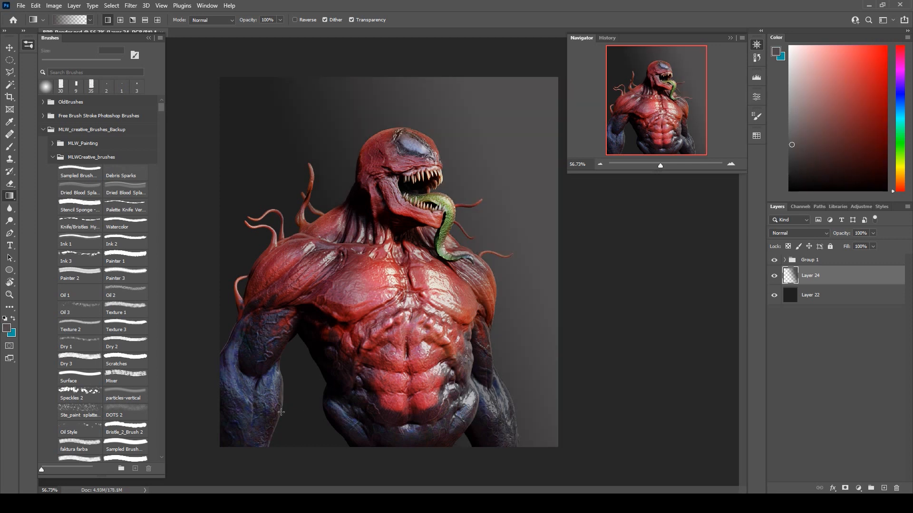
pyautogui.moveTo(555, 294)
pyautogui.mouseDown()
pyautogui.moveTo(496, 323)
pyautogui.moveTo(430, 381)
pyautogui.mouseUp()
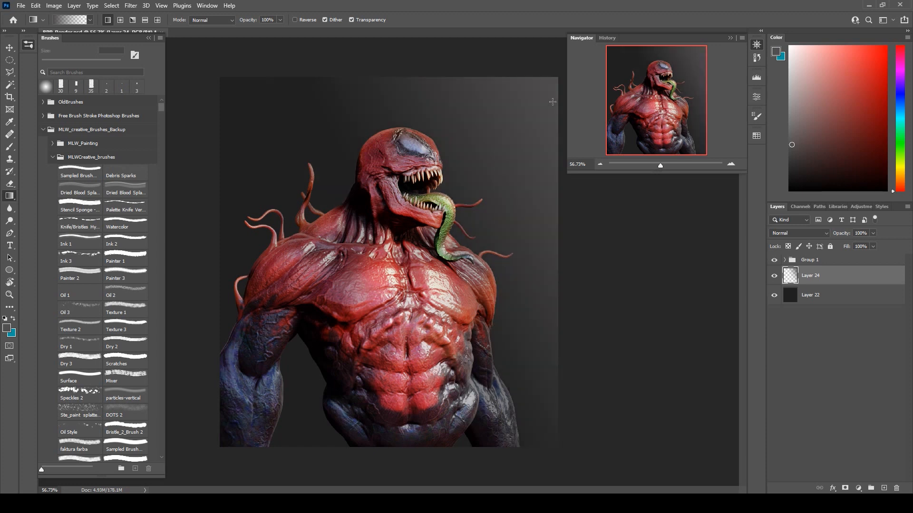
pyautogui.moveTo(547, 75); pyautogui.dragTo(419, 198)
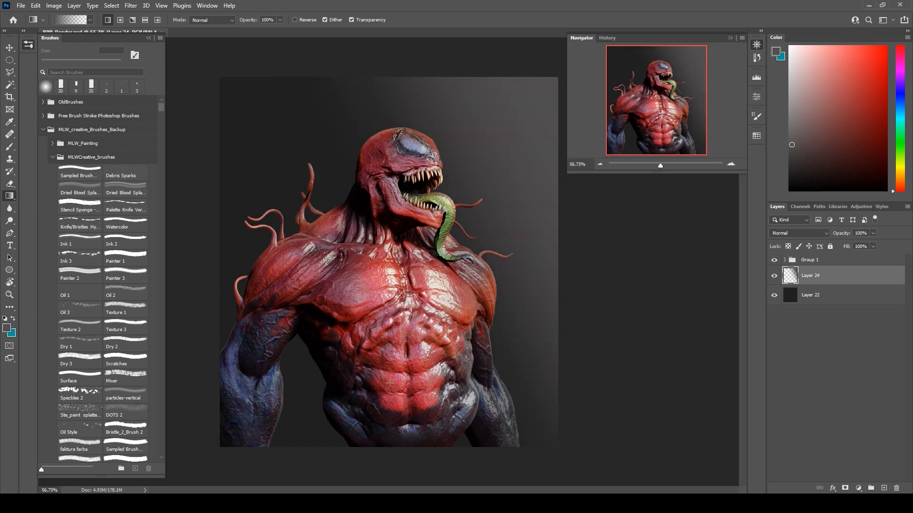
# Sample black from the creature's shadows and darken the backdrop's lower-left area with linear gradients on Layer 24.
pyautogui.keyDown('alt'); pyautogui.click(343, 339); pyautogui.keyUp('alt')
pyautogui.moveTo(170, 354); pyautogui.dragTo(475, 195)
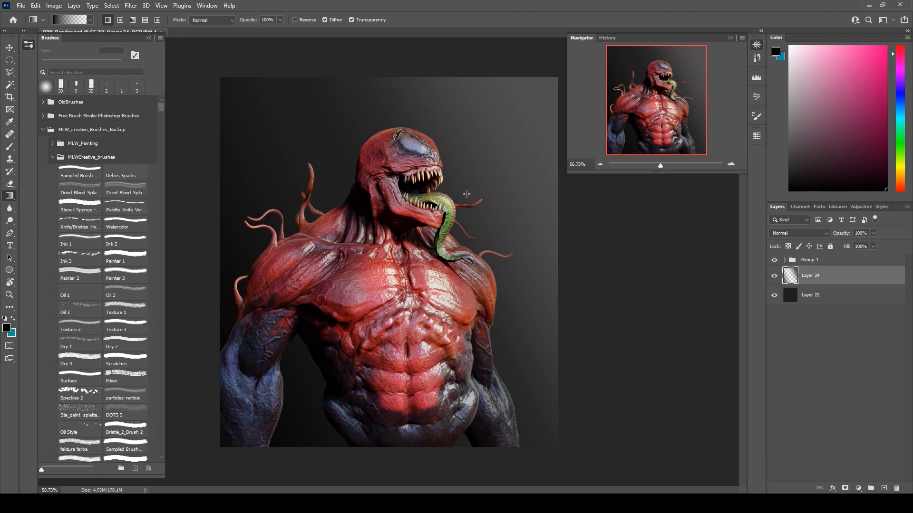
pyautogui.moveTo(291, 469); pyautogui.dragTo(373, 357)
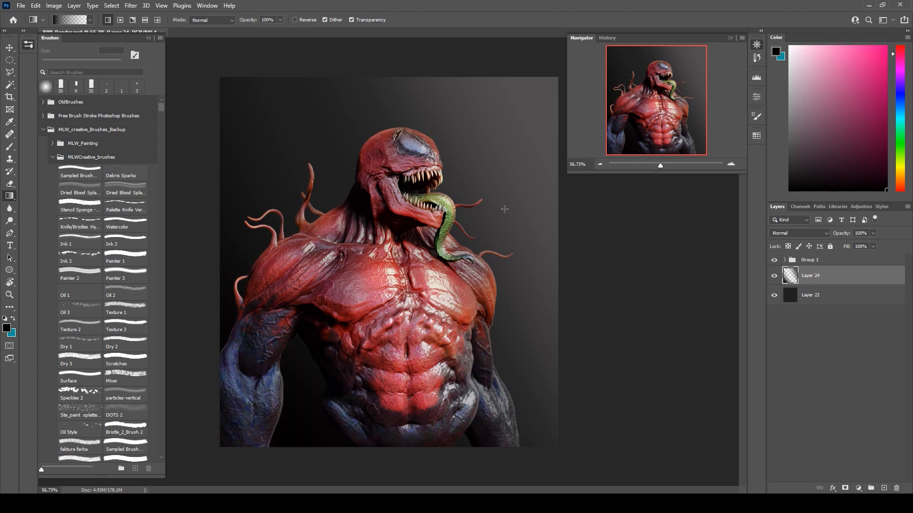
# Sample a muted orange from the creature, undo a trial linear gradient, and set the gradient style to Reflected.
pyautogui.keyDown('alt'); pyautogui.click(486, 284); pyautogui.keyUp('alt')
pyautogui.keyDown('alt'); pyautogui.click(490, 290); pyautogui.keyUp('alt')
pyautogui.moveTo(504, 167); pyautogui.dragTo(409, 275)
pyautogui.hotkey('ctrl', 'z')
pyautogui.click(145, 19)
pyautogui.moveTo(431, 175); pyautogui.dragTo(378, 285)
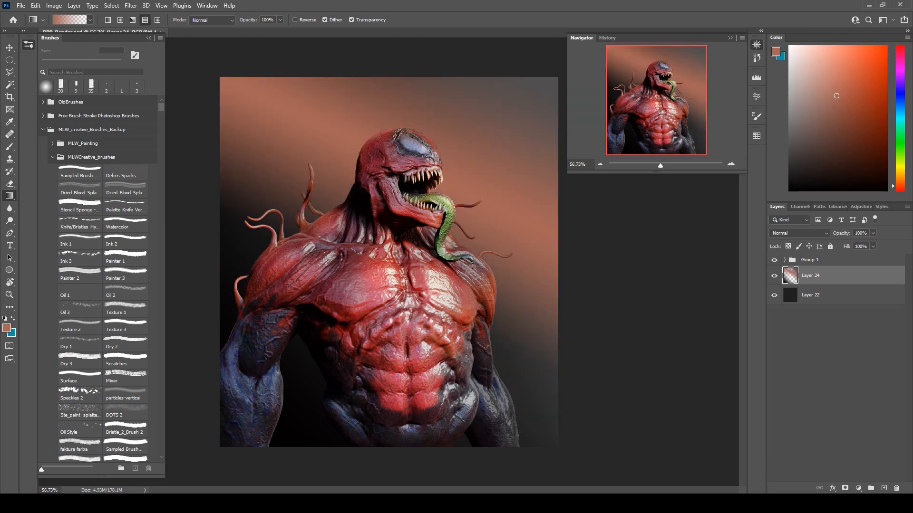
pyautogui.hotkey('ctrl', 'z')
pyautogui.moveTo(495, 361); pyautogui.dragTo(674, 338)
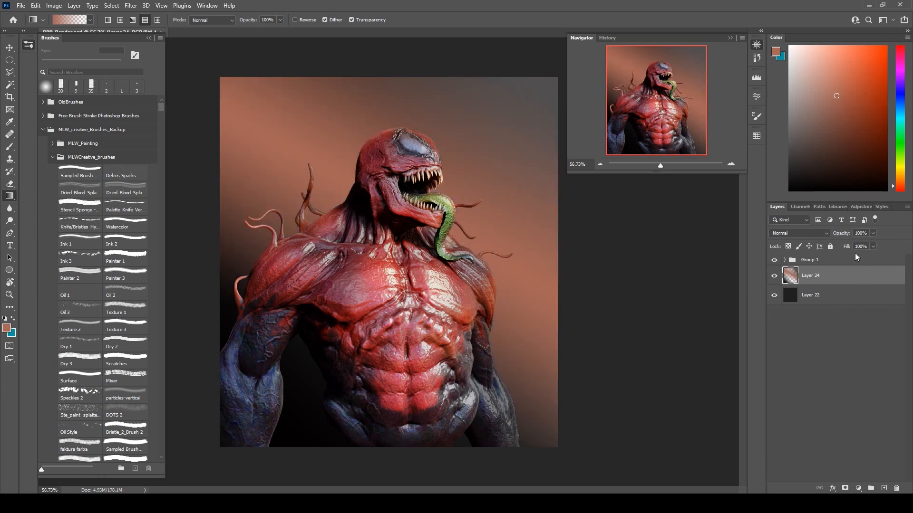
pyautogui.hotkey('ctrl', 'z')
# Draw a diagonal reflected orange gradient on a new layer above Layer 24, with 80% opacity and 83% fill.
pyautogui.click(884, 489)
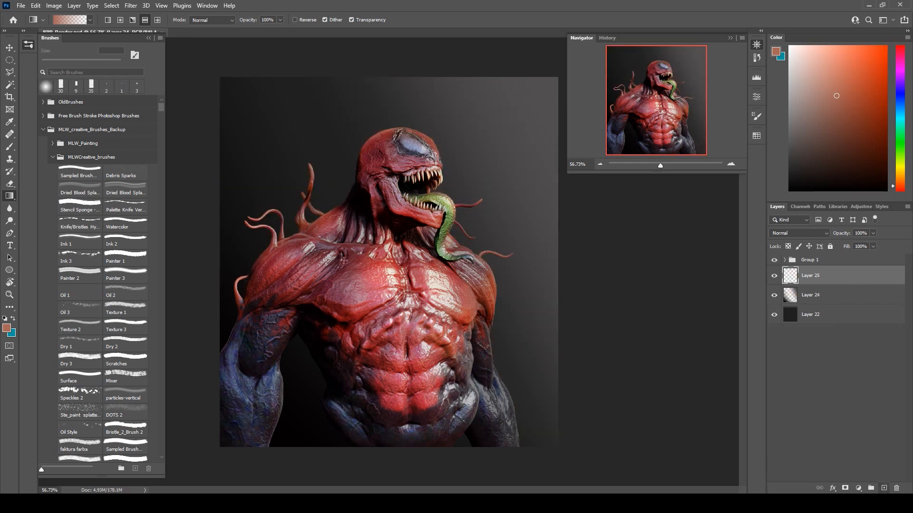
pyautogui.moveTo(437, 238); pyautogui.dragTo(370, 352)
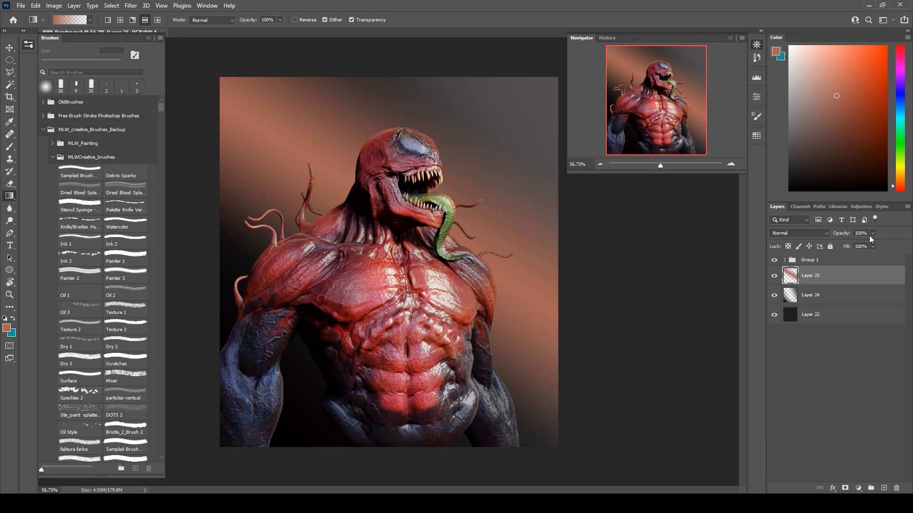
pyautogui.click(864, 243)
pyautogui.click(882, 230)
pyautogui.click(873, 246)
pyautogui.moveTo(873, 257); pyautogui.dragTo(866, 258)
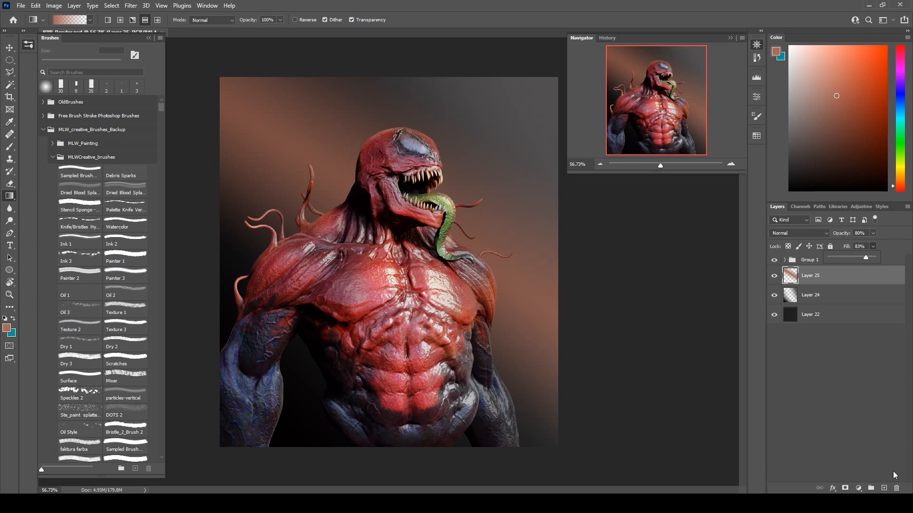
# Darken the backdrop's upper-left corner with a black linear gradient on a new layer above Layer 25.
pyautogui.click(883, 488)
pyautogui.press('d')
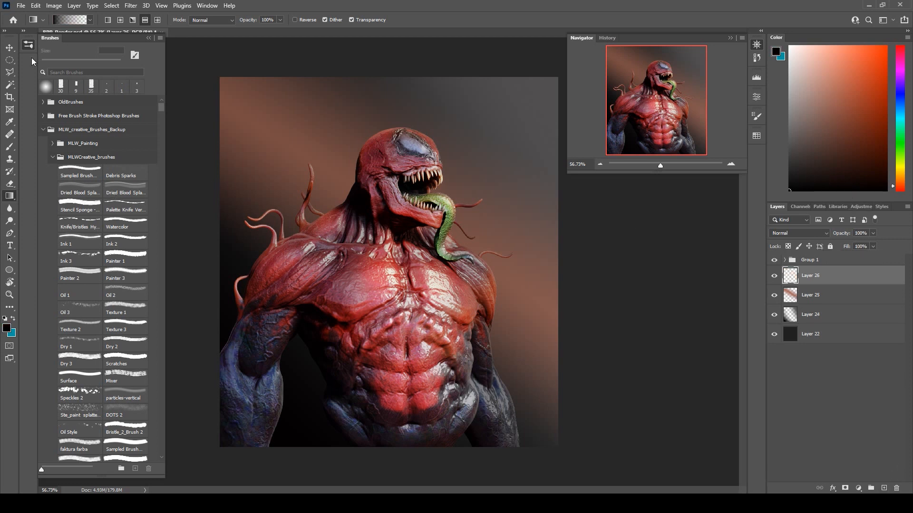
pyautogui.click(108, 20)
pyautogui.moveTo(229, 94); pyautogui.dragTo(363, 198)
pyautogui.moveTo(252, 307); pyautogui.dragTo(253, 308)
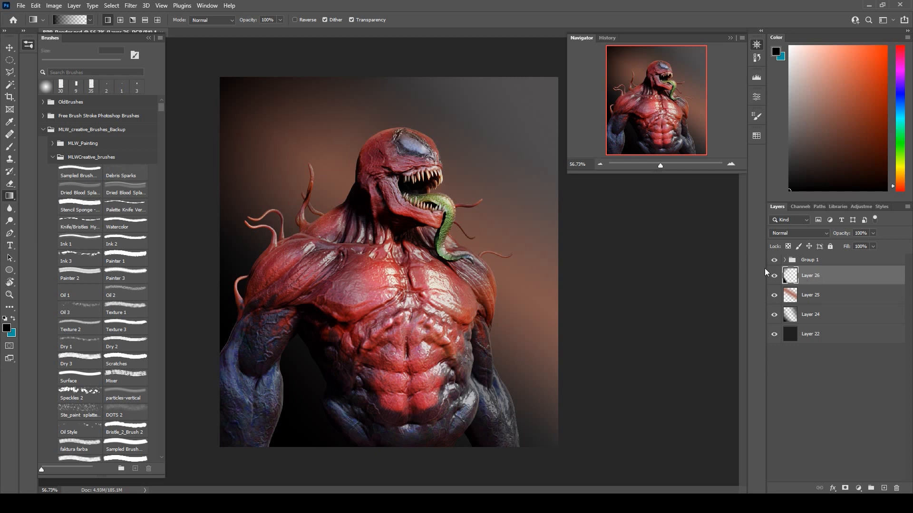
# Add a new layer above Layer 26 and set up a radial gradient in a sampled pale pinkish grey.
pyautogui.click(884, 487)
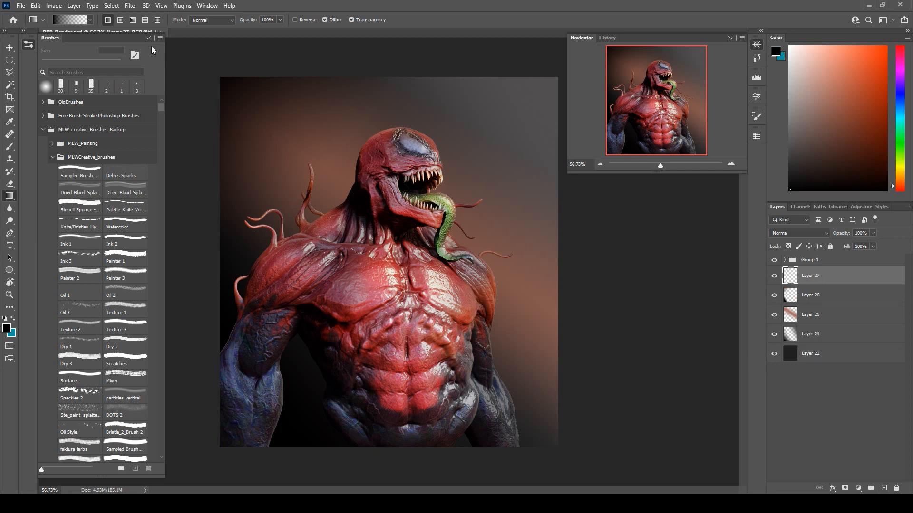
pyautogui.click(120, 20)
pyautogui.keyDown('alt'); pyautogui.click(442, 154); pyautogui.keyUp('alt')
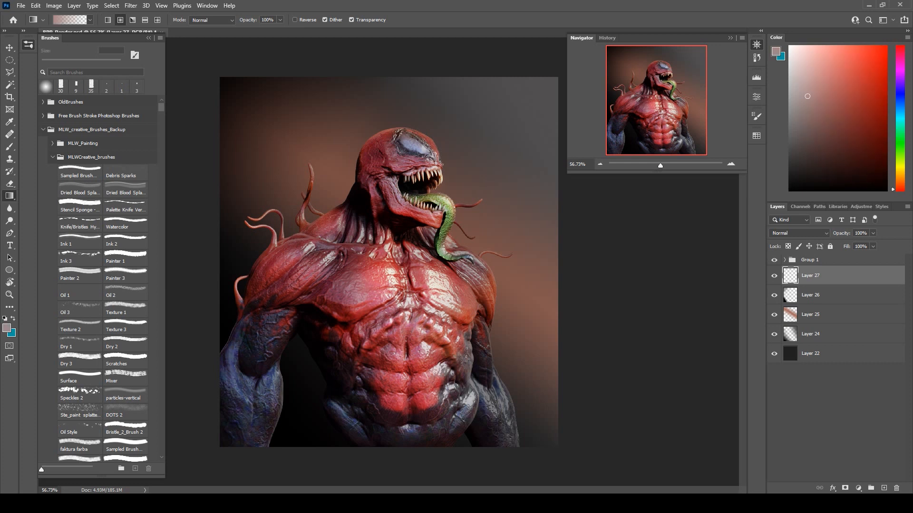
pyautogui.moveTo(426, 172); pyautogui.dragTo(560, 385)
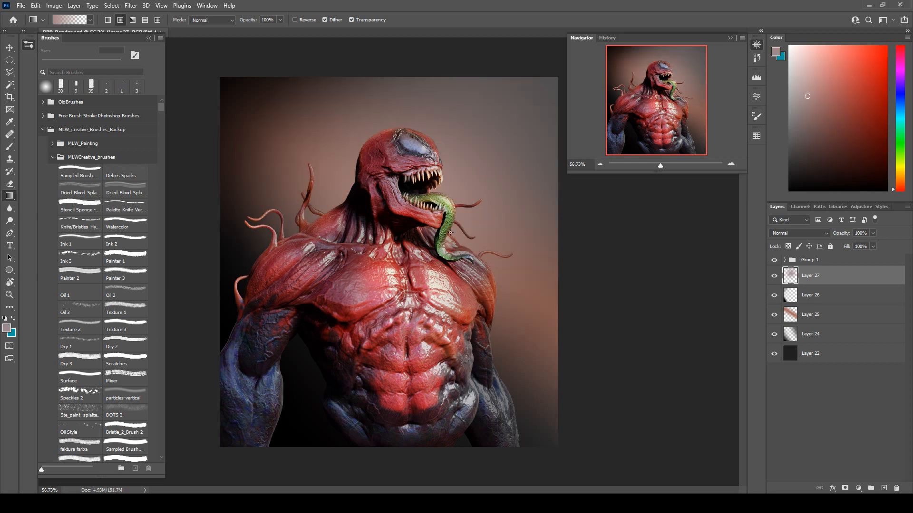
pyautogui.hotkey('ctrl', 'z')
pyautogui.moveTo(433, 222); pyautogui.dragTo(548, 313)
pyautogui.hotkey('ctrl', 'z')
pyautogui.moveTo(416, 217); pyautogui.dragTo(710, 352)
pyautogui.hotkey('ctrl', 'z')
# Draw a large radial gradient outward from behind the neck on Layer 27, with 77% opacity and 71% fill.
pyautogui.moveTo(421, 240); pyautogui.dragTo(654, 394)
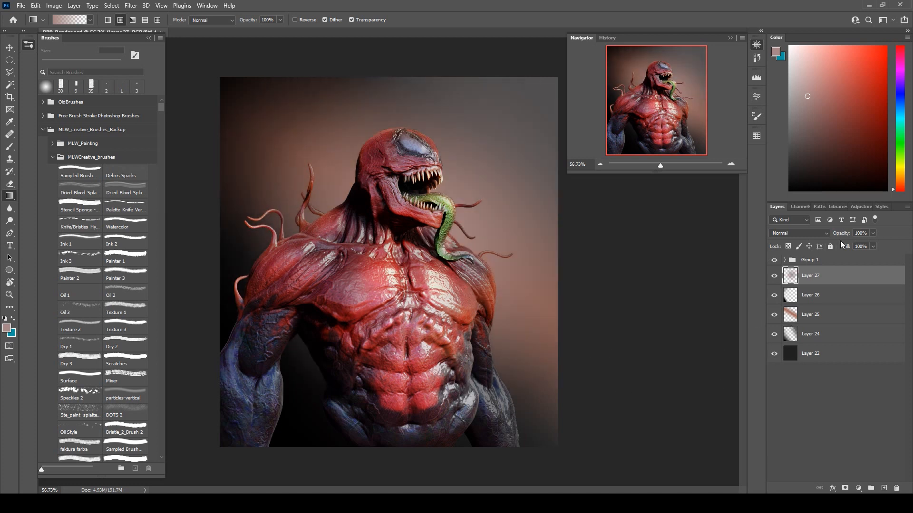
pyautogui.click(873, 233)
pyautogui.moveTo(865, 246)
pyautogui.mouseDown()
pyautogui.moveTo(870, 259)
pyautogui.moveTo(861, 259)
pyautogui.mouseUp()
pyautogui.click(889, 234)
pyautogui.click(873, 246)
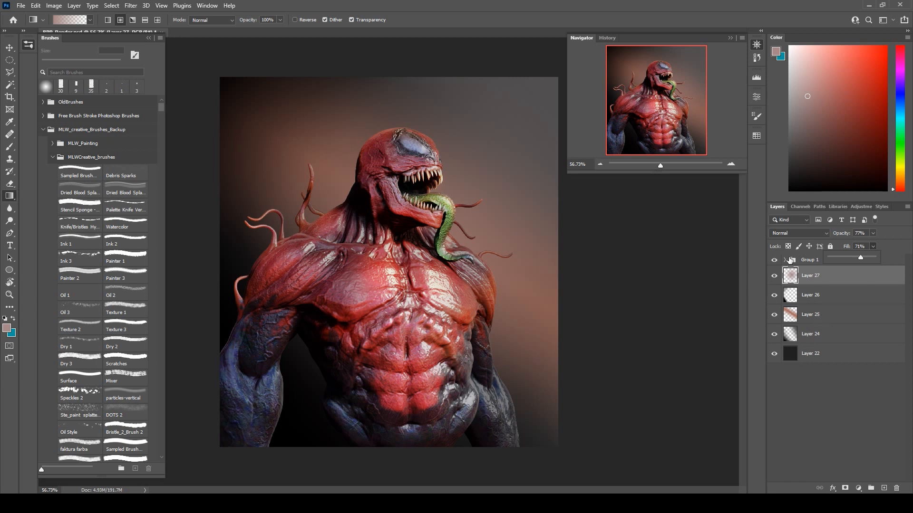
# Add a new layer above Layer 27 and set up a textured sampled brush at 500 px.
pyautogui.click(884, 490)
pyautogui.click(9, 147)
pyautogui.scroll(-3, 106, 376)
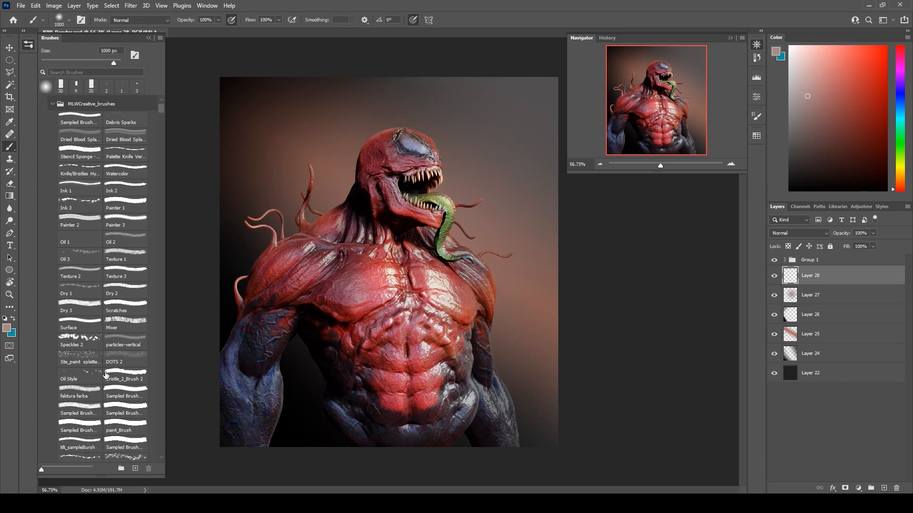
pyautogui.scroll(-1, 133, 433)
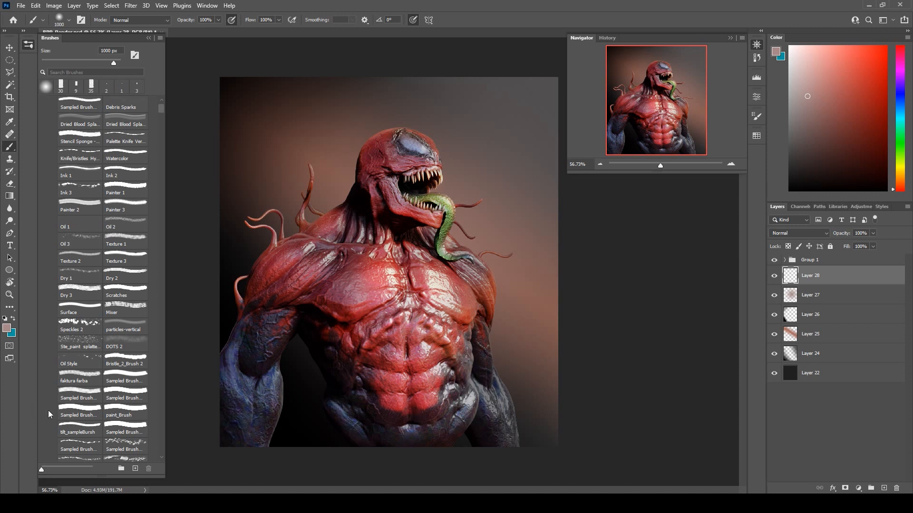
pyautogui.click(122, 412)
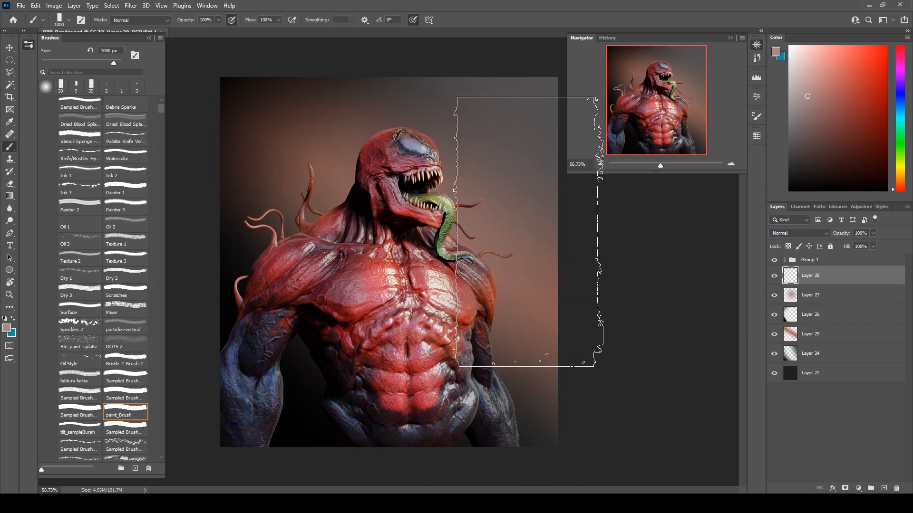
pyautogui.click(79, 393)
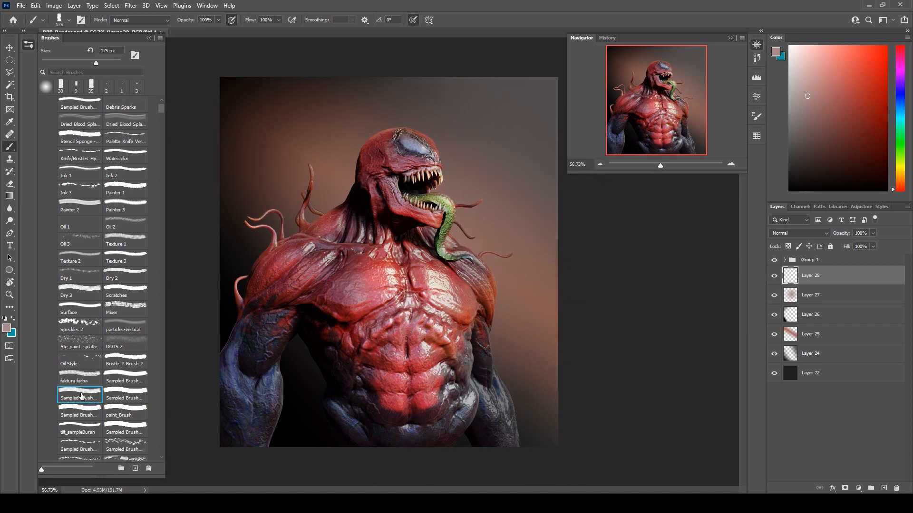
pyautogui.press(']')
pyautogui.press(']')
pyautogui.press(']')
pyautogui.press(']')
pyautogui.press(']')
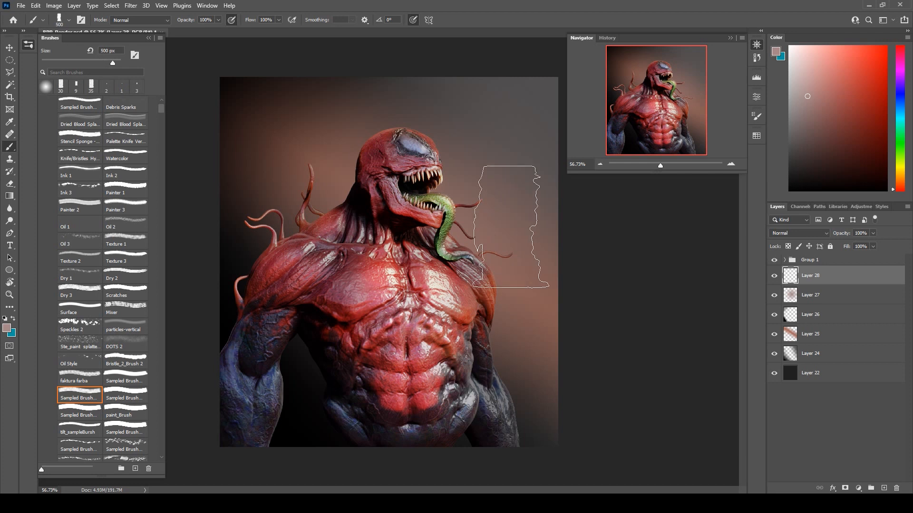
# Paint mottled brown and dark strokes in sampled backdrop colours across the backdrop's upper-left area and behind the back tentacles.
pyautogui.keyDown('alt'); pyautogui.click(238, 84); pyautogui.keyUp('alt')
pyautogui.moveTo(230, 97)
pyautogui.mouseDown()
pyautogui.moveTo(239, 117)
pyautogui.moveTo(279, 90)
pyautogui.moveTo(303, 113)
pyautogui.mouseUp()
pyautogui.keyDown('alt'); pyautogui.click(293, 135); pyautogui.keyUp('alt')
pyautogui.moveTo(247, 141)
pyautogui.mouseDown()
pyautogui.moveTo(312, 150)
pyautogui.moveTo(308, 138)
pyautogui.moveTo(374, 111)
pyautogui.mouseUp()
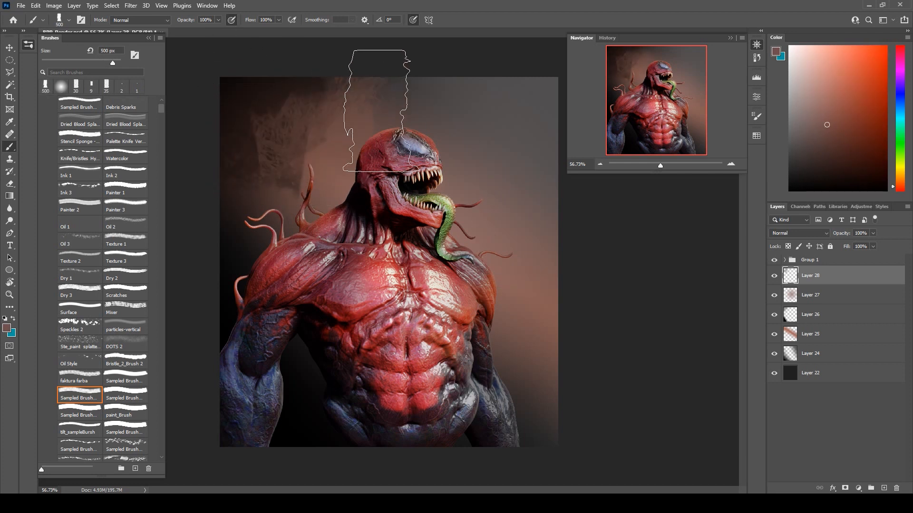
pyautogui.keyDown('alt'); pyautogui.click(280, 100); pyautogui.keyUp('alt')
pyautogui.moveTo(299, 114); pyautogui.dragTo(226, 193)
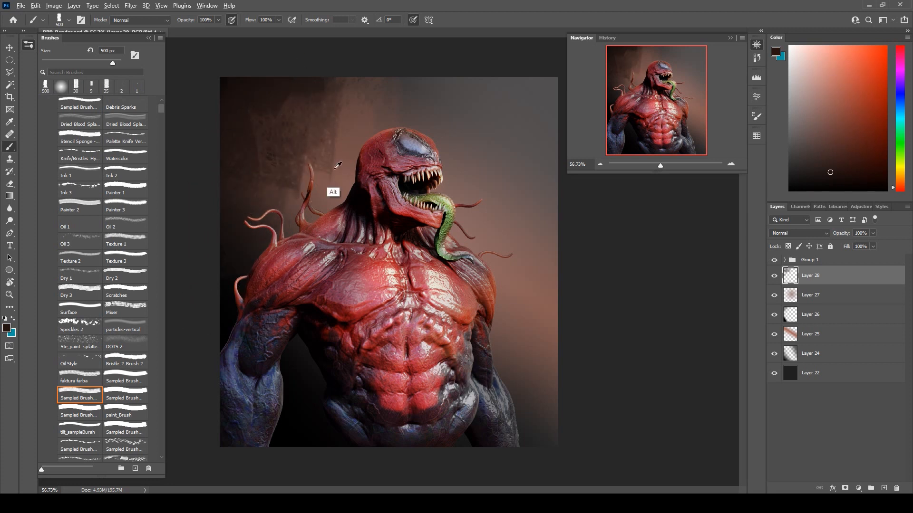
pyautogui.keyDown('alt'); pyautogui.click(335, 169); pyautogui.keyUp('alt')
pyautogui.moveTo(310, 174); pyautogui.dragTo(287, 167)
# Switch to a blockier sampled brush and paint dark brown strokes, up to 400 px, from the backdrop's upper-left area to above the head.
pyautogui.press('[')
pyautogui.press('[')
pyautogui.press('[')
pyautogui.press('[')
pyautogui.press('[')
pyautogui.click(80, 413)
pyautogui.press(']')
pyautogui.press(']')
pyautogui.moveTo(290, 142); pyautogui.dragTo(268, 160)
pyautogui.press(']')
pyautogui.press(']')
pyautogui.keyDown('alt'); pyautogui.click(258, 118); pyautogui.keyUp('alt')
pyautogui.moveTo(257, 115)
pyautogui.mouseDown()
pyautogui.moveTo(290, 131)
pyautogui.moveTo(341, 89)
pyautogui.moveTo(375, 110)
pyautogui.mouseUp()
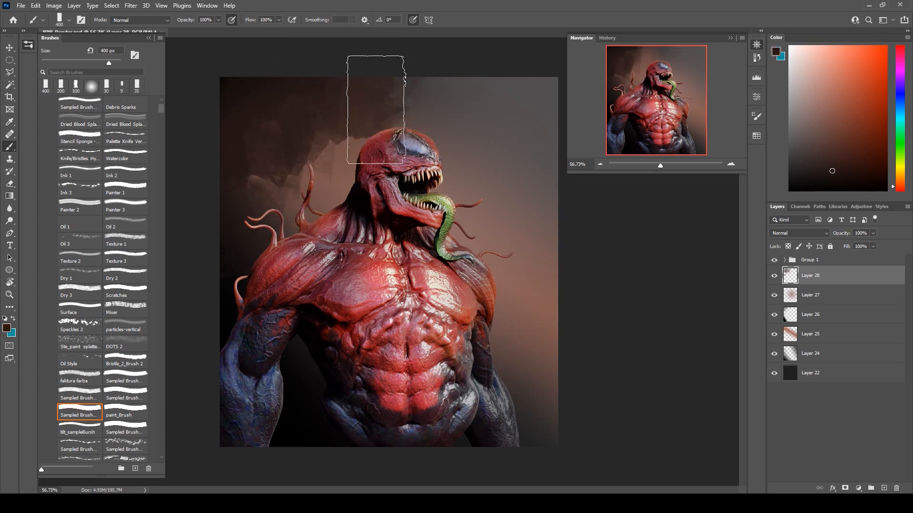
# Paint sampled brown and grey strokes over the backdrop above the head and down beside the face and tongue.
pyautogui.keyDown('alt'); pyautogui.click(335, 147); pyautogui.keyUp('alt')
pyautogui.moveTo(340, 144); pyautogui.dragTo(414, 114)
pyautogui.keyDown('alt'); pyautogui.click(464, 108); pyautogui.keyUp('alt')
pyautogui.moveTo(483, 118)
pyautogui.mouseDown()
pyautogui.moveTo(530, 145)
pyautogui.moveTo(554, 224)
pyautogui.mouseUp()
pyautogui.keyDown('alt'); pyautogui.click(475, 230); pyautogui.keyUp('alt')
pyautogui.moveTo(497, 206)
pyautogui.mouseDown()
pyautogui.moveTo(559, 243)
pyautogui.moveTo(558, 221)
pyautogui.mouseUp()
# Paint sampled brown and dark strokes down the backdrop's left side and in the gap between the left arm and the waist.
pyautogui.keyDown('alt'); pyautogui.click(326, 158); pyautogui.keyUp('alt')
pyautogui.moveTo(310, 157)
pyautogui.mouseDown()
pyautogui.moveTo(284, 216)
pyautogui.moveTo(232, 285)
pyautogui.moveTo(240, 274)
pyautogui.moveTo(252, 328)
pyautogui.mouseUp()
pyautogui.keyDown('alt'); pyautogui.click(241, 244); pyautogui.keyUp('alt')
pyautogui.keyDown('alt'); pyautogui.click(240, 252); pyautogui.keyUp('alt')
pyautogui.moveTo(288, 380); pyautogui.dragTo(315, 438)
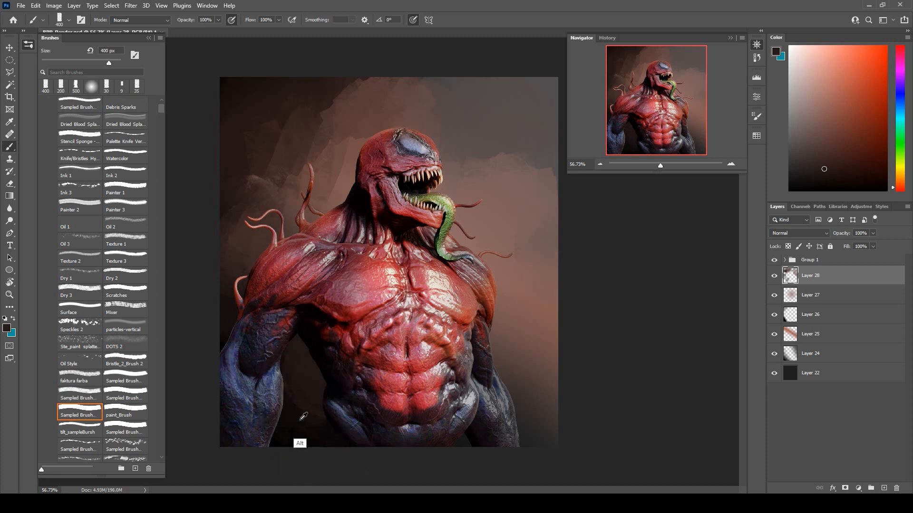
# Paint sampled dark and brown strokes over the backdrop's lower-right area beside the right arm.
pyautogui.moveTo(510, 408); pyautogui.dragTo(571, 452)
pyautogui.keyDown('alt'); pyautogui.click(523, 335); pyautogui.keyUp('alt')
pyautogui.keyDown('alt'); pyautogui.click(521, 339); pyautogui.keyUp('alt')
pyautogui.moveTo(517, 375)
pyautogui.mouseDown()
pyautogui.moveTo(544, 371)
pyautogui.moveTo(562, 351)
pyautogui.moveTo(578, 303)
pyautogui.mouseUp()
pyautogui.keyDown('alt'); pyautogui.click(540, 372); pyautogui.keyUp('alt')
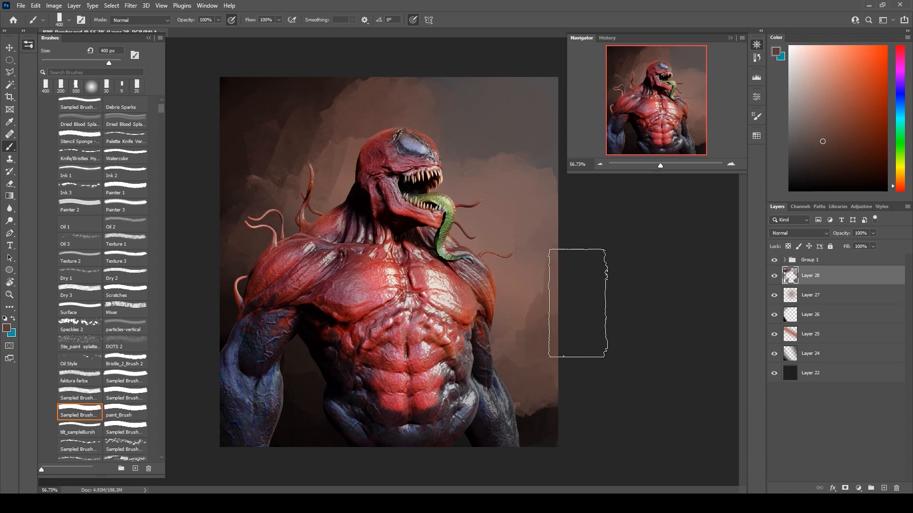
pyautogui.keyDown('alt'); pyautogui.click(526, 443); pyautogui.keyUp('alt')
pyautogui.moveTo(530, 426)
pyautogui.mouseDown()
pyautogui.moveTo(562, 427)
pyautogui.moveTo(561, 417)
pyautogui.mouseUp()
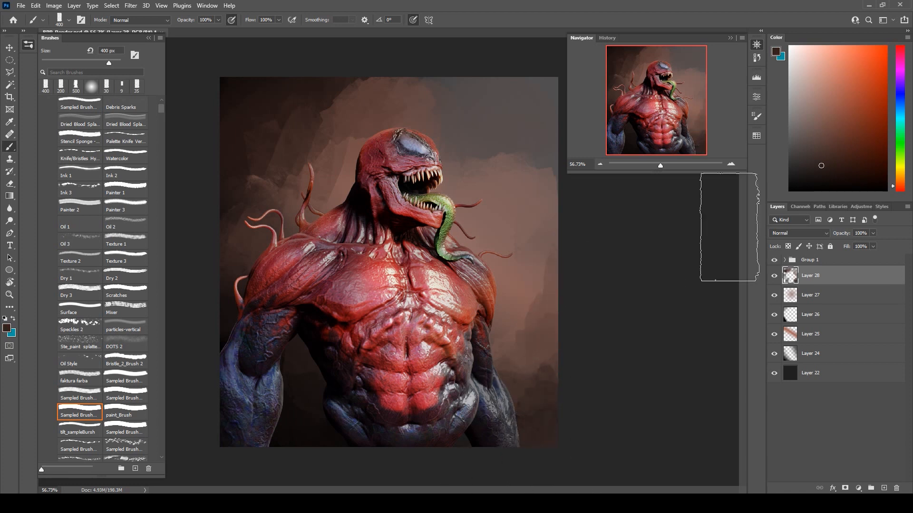
# Create a new group above Group 1 and add an empty layer inside it.
pyautogui.click(814, 259)
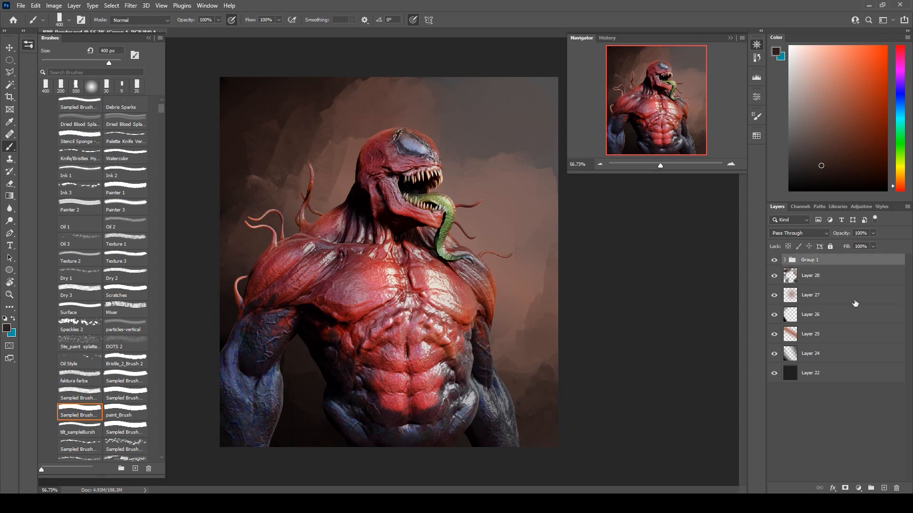
pyautogui.click(871, 488)
pyautogui.click(883, 488)
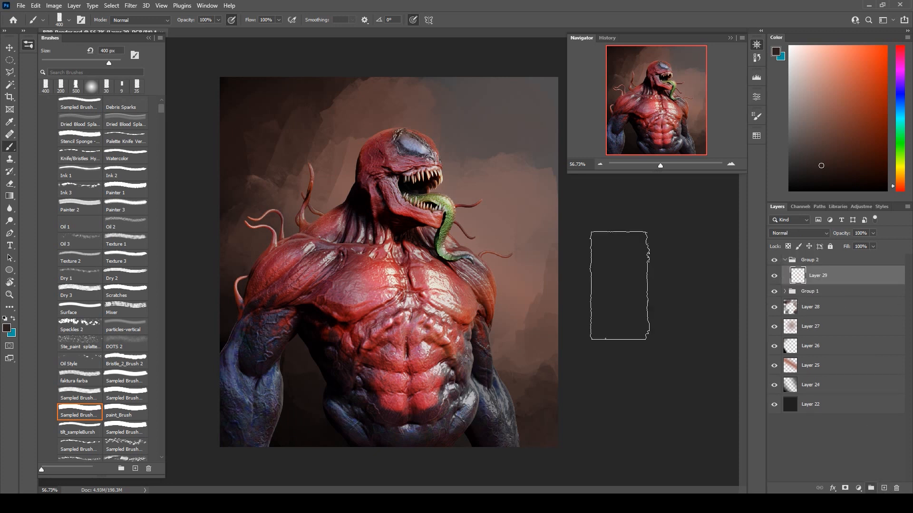
# Paint sampled dark blue over the lower-left edge of the waist with a brush reduced to 175 px, undoing the stray right-hip mark.
pyautogui.keyDown('alt'); pyautogui.click(352, 423); pyautogui.keyUp('alt')
pyautogui.press('[')
pyautogui.press('[')
pyautogui.press('[')
pyautogui.press('[')
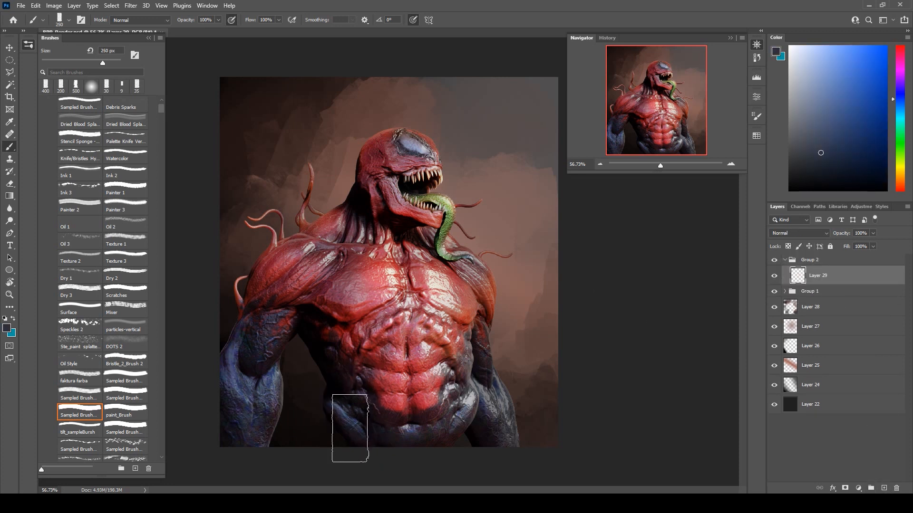
pyautogui.moveTo(329, 442)
pyautogui.mouseDown()
pyautogui.moveTo(339, 465)
pyautogui.moveTo(330, 422)
pyautogui.moveTo(347, 463)
pyautogui.mouseUp()
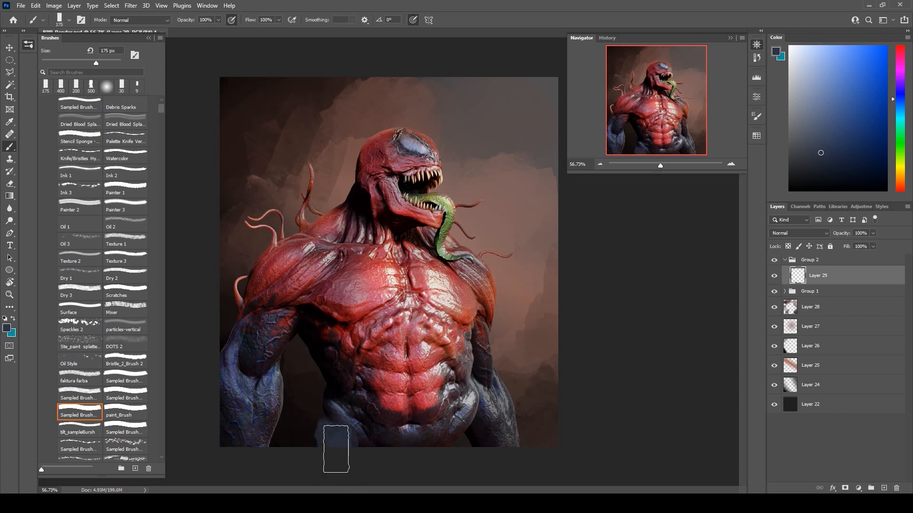
pyautogui.keyDown('alt'); pyautogui.click(337, 387); pyautogui.keyUp('alt')
pyautogui.moveTo(337, 395); pyautogui.dragTo(318, 492)
pyautogui.keyDown('alt'); pyautogui.click(462, 445); pyautogui.keyUp('alt')
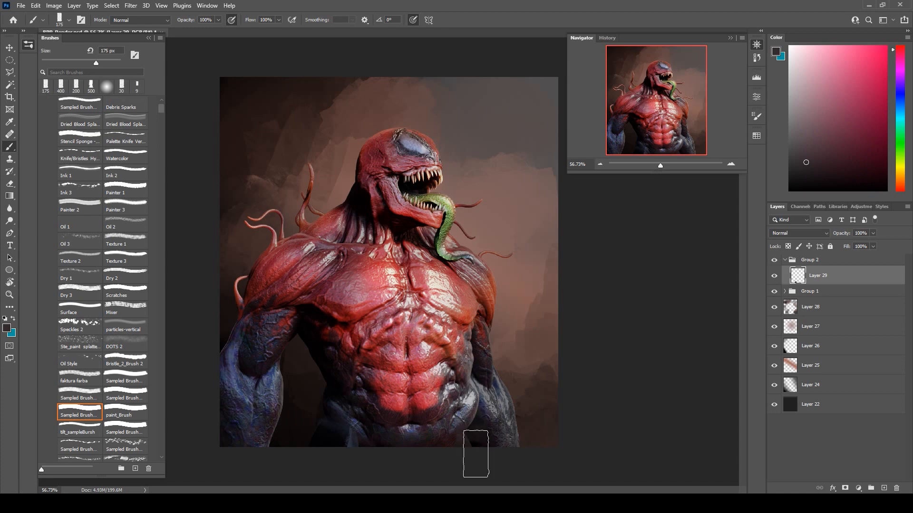
pyautogui.hotkey('ctrl', 'z')
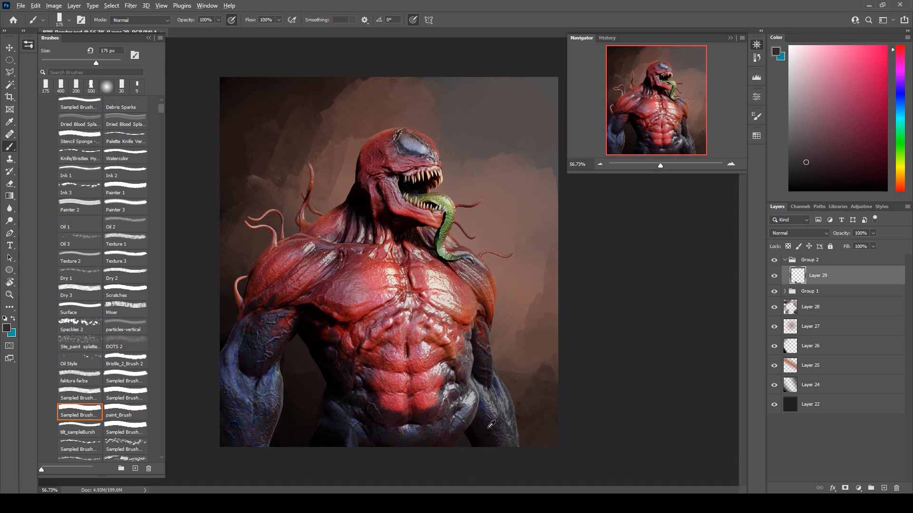
# Paint sampled pale grey strokes over the right hip beside the forearm with a 90 px brush, undoing the last strokes.
pyautogui.scroll(1, 488, 427)
pyautogui.press('[')
pyautogui.press('[')
pyautogui.press('[')
pyautogui.press('[')
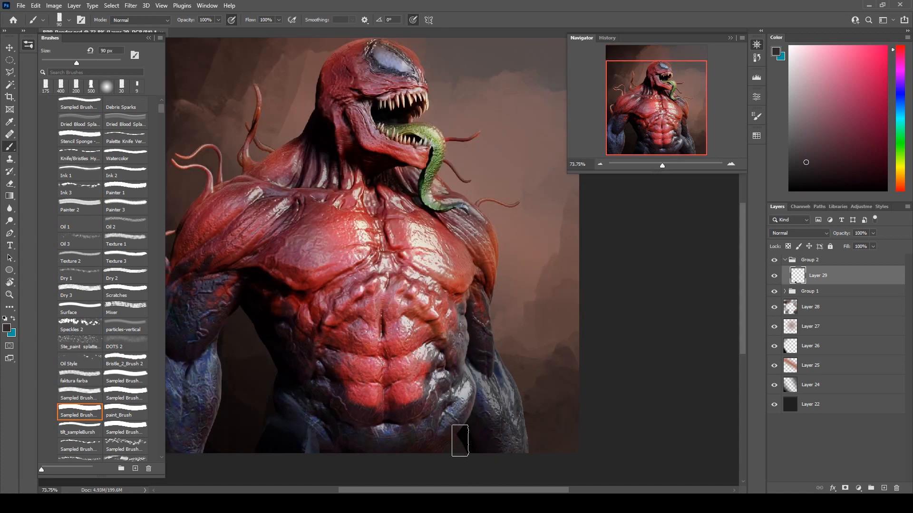
pyautogui.keyDown('alt'); pyautogui.click(464, 443); pyautogui.keyUp('alt')
pyautogui.moveTo(464, 443)
pyautogui.mouseDown()
pyautogui.moveTo(456, 478)
pyautogui.moveTo(468, 444)
pyautogui.moveTo(477, 443)
pyautogui.moveTo(466, 425)
pyautogui.moveTo(445, 442)
pyautogui.mouseUp()
pyautogui.keyDown('alt'); pyautogui.click(466, 390); pyautogui.keyUp('alt')
pyautogui.keyDown('alt'); pyautogui.click(449, 421); pyautogui.keyUp('alt')
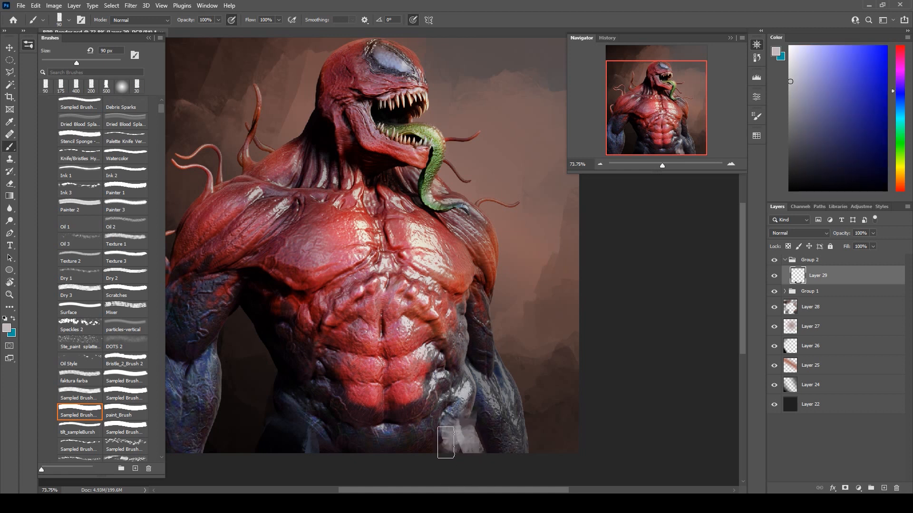
pyautogui.hotkey('ctrl', 'z')
pyautogui.hotkey('ctrl', 'z')
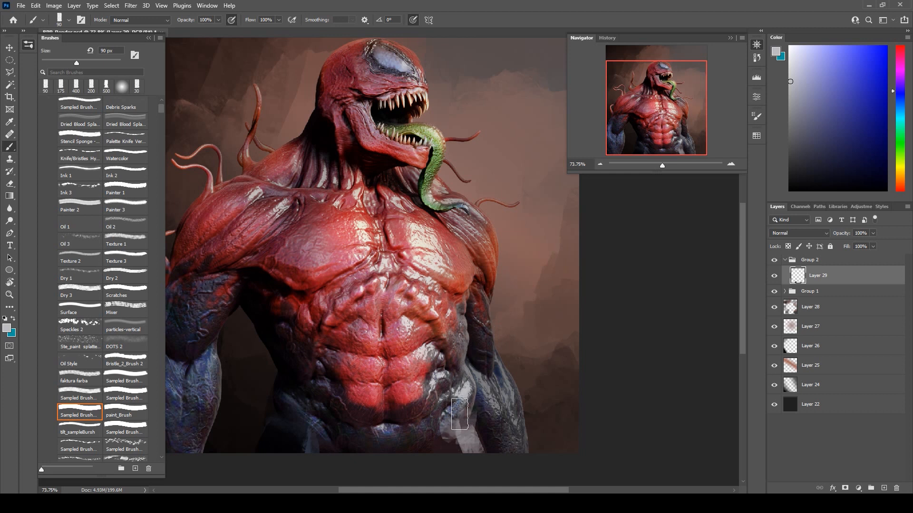
# Blend the right hip and lower waist with sampled blue-grey and dark strokes.
pyautogui.keyDown('alt'); pyautogui.click(449, 420); pyautogui.keyUp('alt')
pyautogui.moveTo(448, 430); pyautogui.dragTo(462, 452)
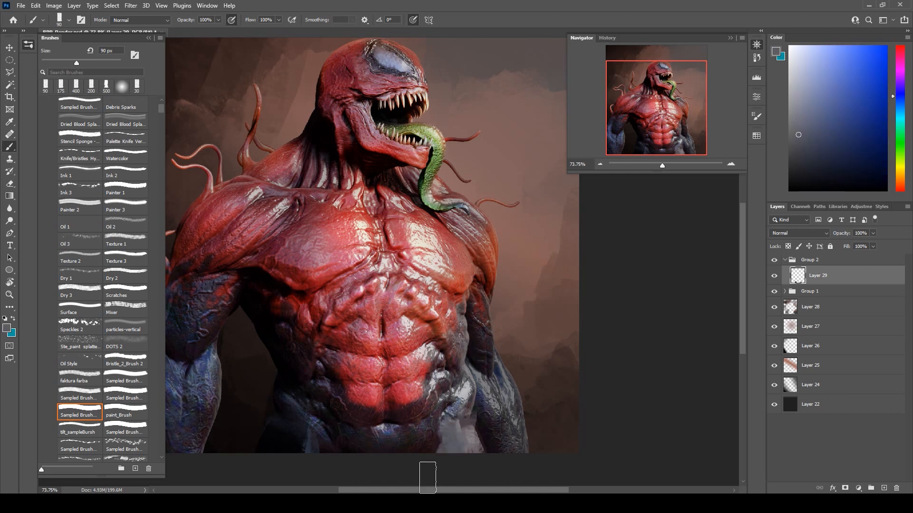
pyautogui.keyDown('alt'); pyautogui.click(424, 453); pyautogui.keyUp('alt')
pyautogui.moveTo(456, 455)
pyautogui.mouseDown()
pyautogui.moveTo(452, 438)
pyautogui.moveTo(443, 464)
pyautogui.moveTo(449, 450)
pyautogui.mouseUp()
pyautogui.keyDown('alt'); pyautogui.click(435, 444); pyautogui.keyUp('alt')
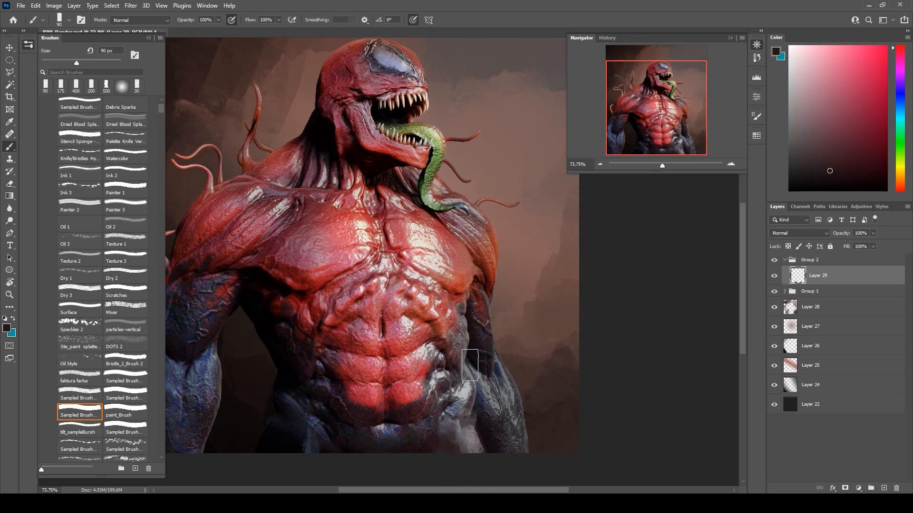
# Refine the right hip's outer edge with thin strokes in sampled pale and mid grey, using a 9 px brush.
pyautogui.press('[')
pyautogui.press('[')
pyautogui.press('[')
pyautogui.press('[')
pyautogui.press('[')
pyautogui.press('[')
pyautogui.keyDown('alt'); pyautogui.click(466, 378); pyautogui.keyUp('alt')
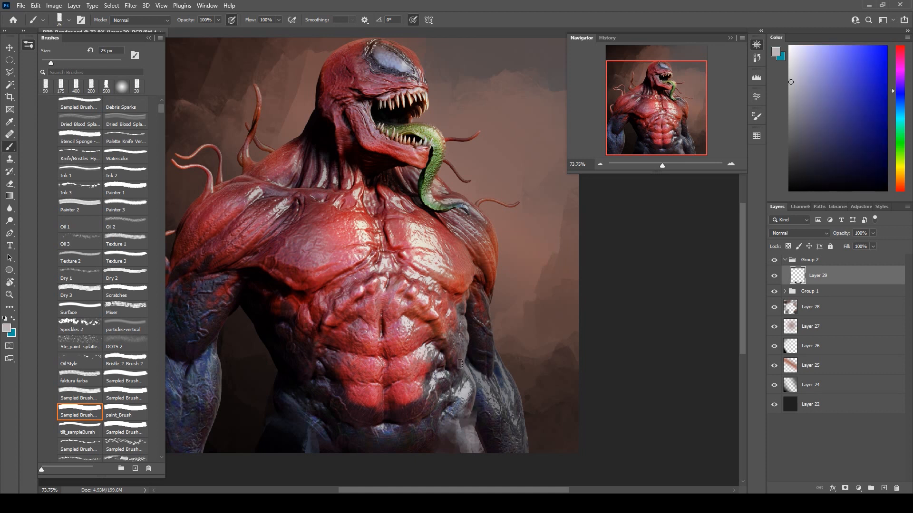
pyautogui.press('[')
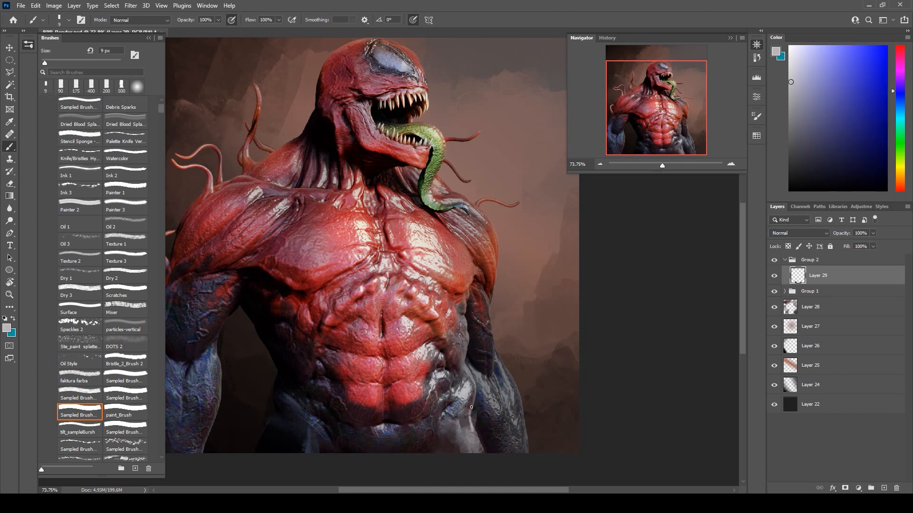
pyautogui.keyDown('alt'); pyautogui.click(468, 424); pyautogui.keyUp('alt')
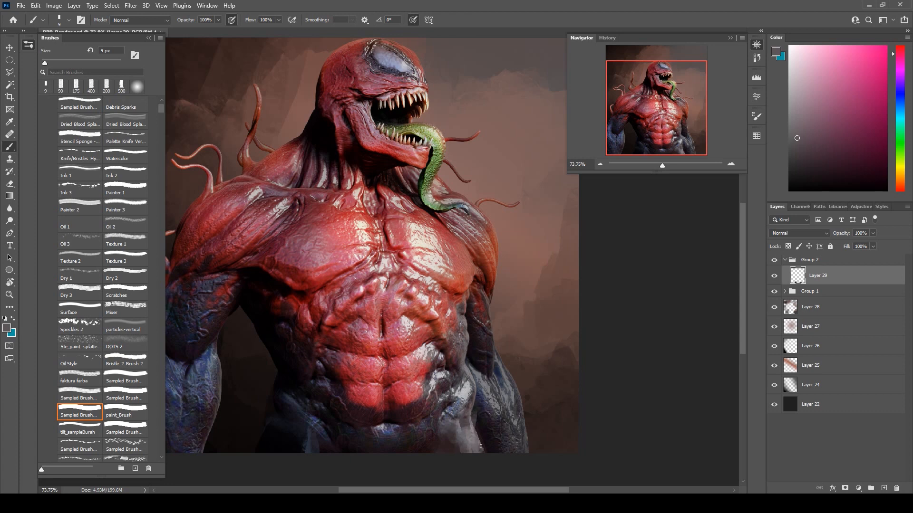
pyautogui.scroll(-4, 501, 320)
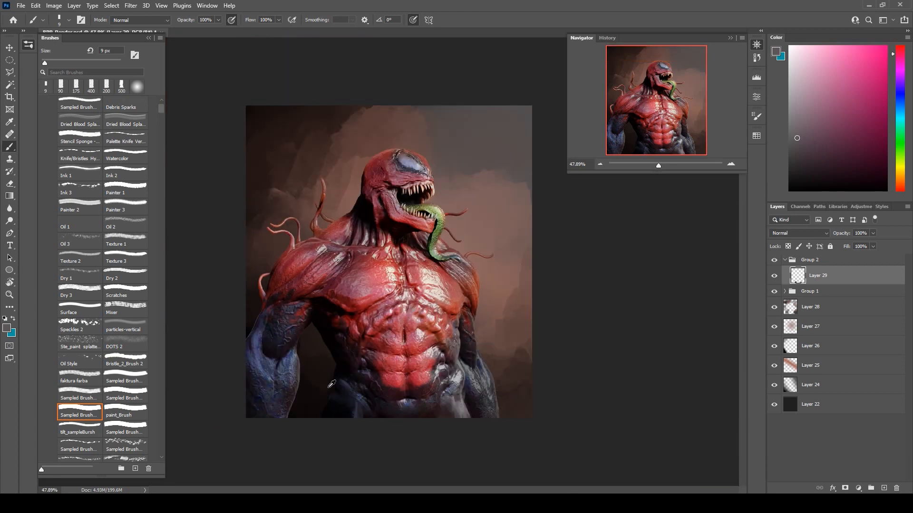
pyautogui.scroll(3, 328, 389)
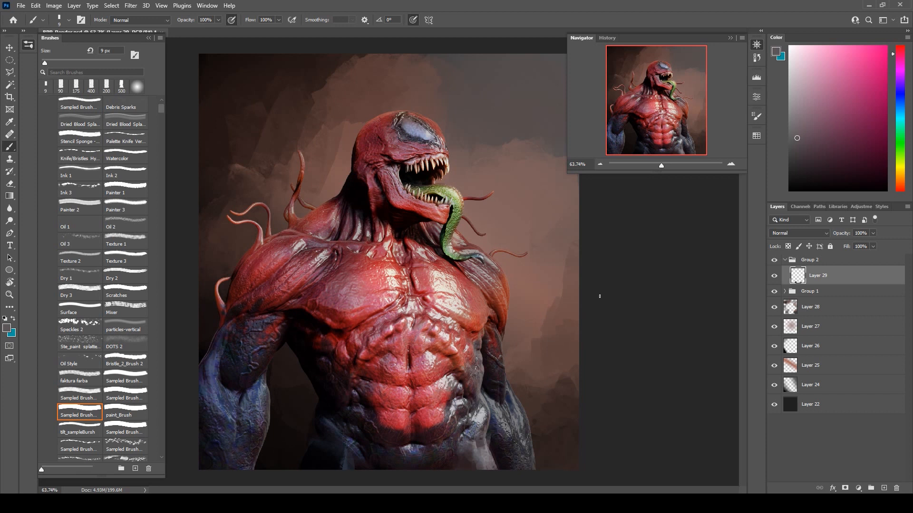
# Add a new layer above Layer 29, load Layer 23's creature outline as a selection, and ready the Gradient tool with black.
pyautogui.click(884, 489)
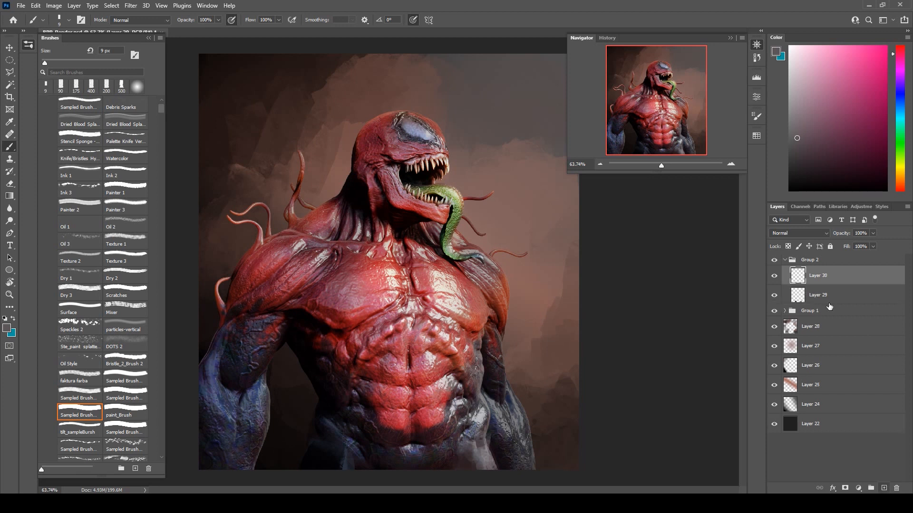
pyautogui.click(785, 312)
pyautogui.keyDown('ctrl'); pyautogui.click(797, 365); pyautogui.keyUp('ctrl')
pyautogui.click(13, 196)
pyautogui.click(50, 196)
pyautogui.moveTo(816, 163); pyautogui.dragTo(784, 195)
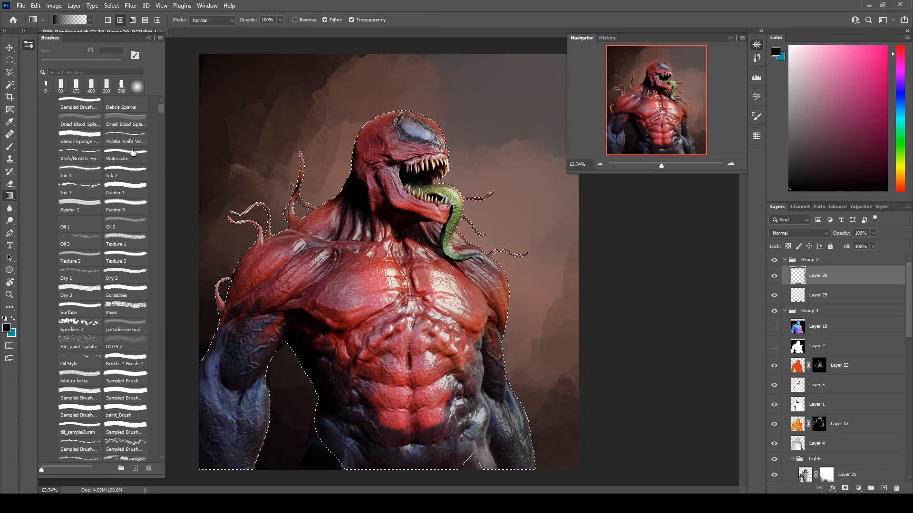
# Darken the creature's left arm and lower-left body with a black linear gradient running diagonally inward on Layer 30.
pyautogui.click(108, 21)
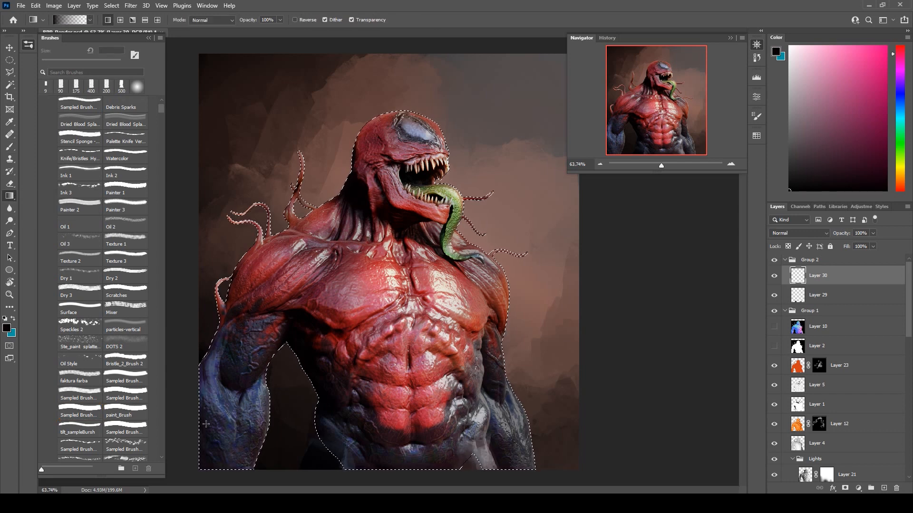
pyautogui.moveTo(194, 426); pyautogui.dragTo(477, 250)
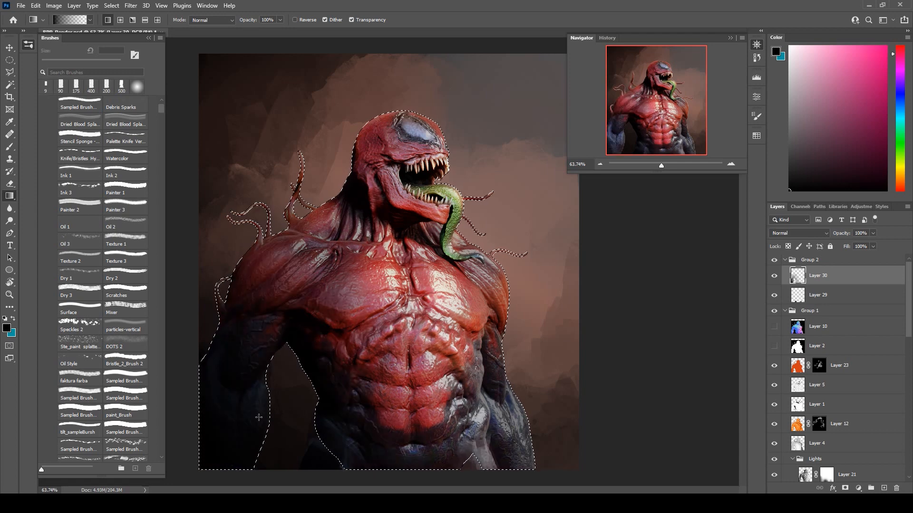
pyautogui.hotkey('ctrl', 'z')
pyautogui.hotkey('ctrl', 'shift', 'z')
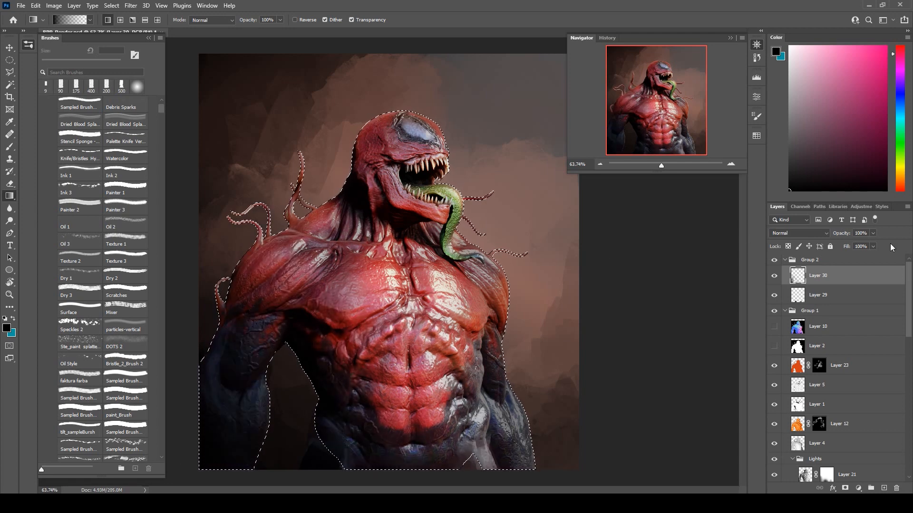
# Set Layer 30 to 88% opacity and 87% fill, and clear the selection around the creature.
pyautogui.click(873, 234)
pyautogui.moveTo(874, 241); pyautogui.dragTo(871, 246)
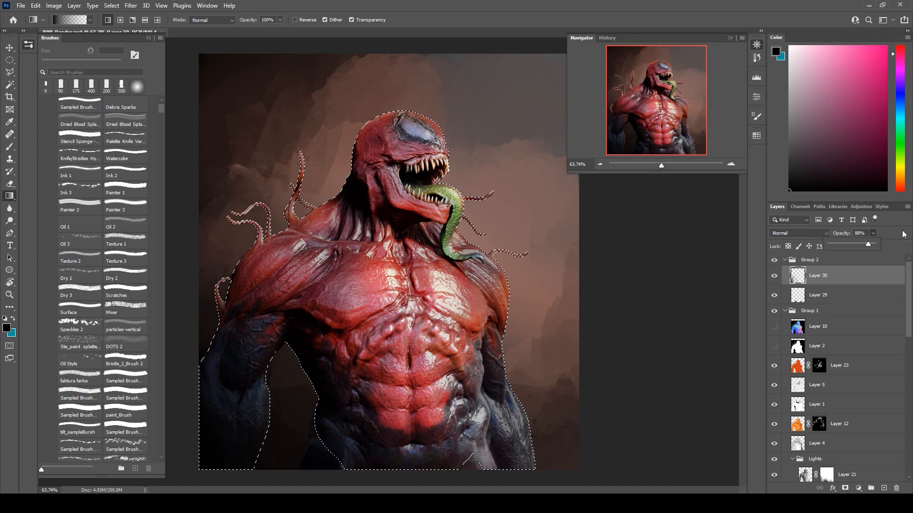
pyautogui.click(874, 249)
pyautogui.moveTo(876, 257); pyautogui.dragTo(868, 258)
pyautogui.click(10, 61)
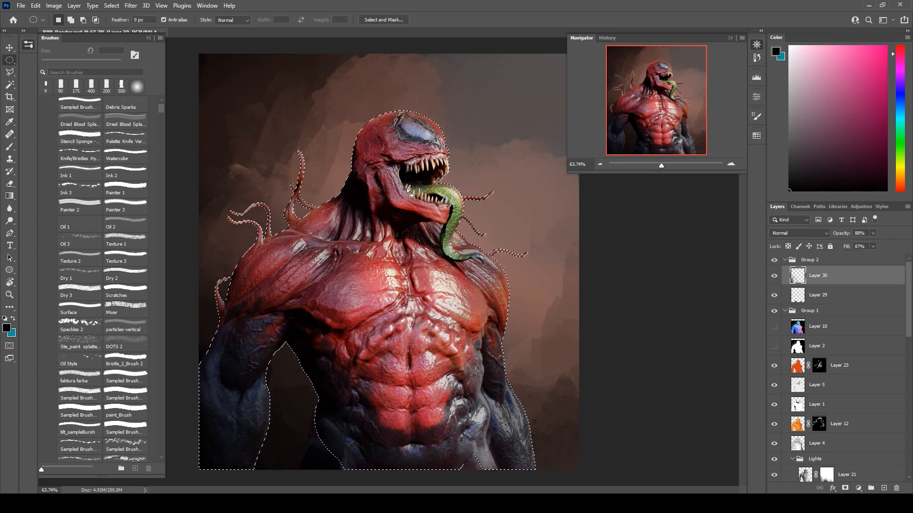
pyautogui.click(654, 256)
pyautogui.scroll(-4, 610, 260)
pyautogui.scroll(5, 337, 316)
pyautogui.scroll(-1, 401, 315)
pyautogui.scroll(-1, 400, 315)
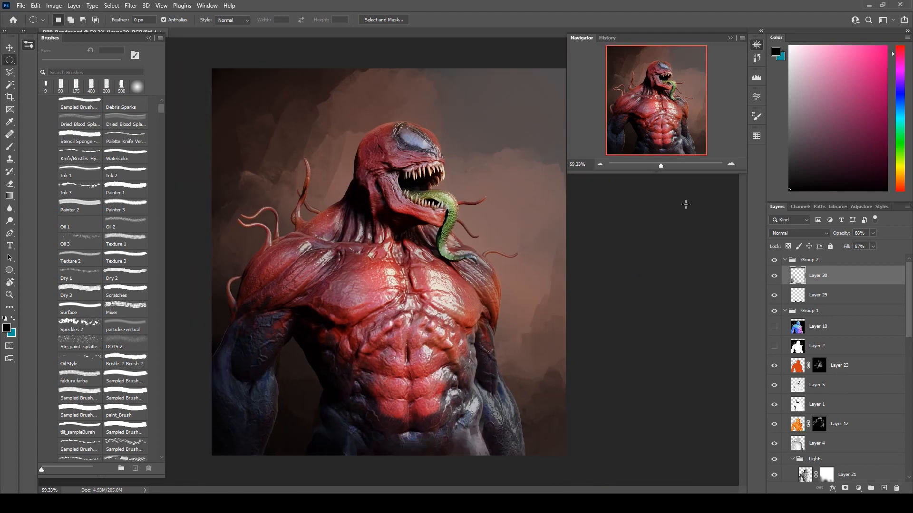
# Set the backdrop's Layer 28 to 88% opacity and 88% fill.
pyautogui.scroll(-10, 883, 414)
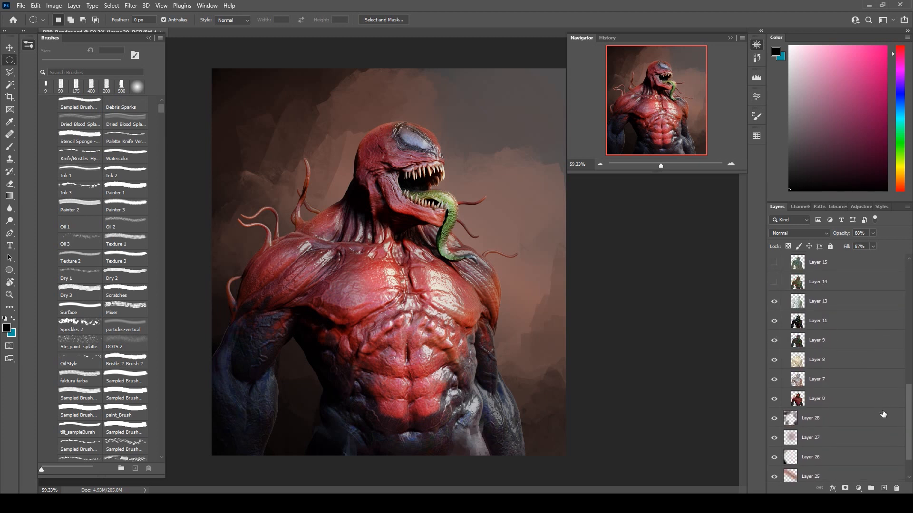
pyautogui.scroll(-2, 883, 414)
pyautogui.click(822, 380)
pyautogui.click(873, 233)
pyautogui.click(890, 236)
pyautogui.click(873, 247)
pyautogui.click(868, 258)
# Add a new layer above Layer 28 and ready a reflected gradient in pinkish red sampled from the creature's chest.
pyautogui.click(884, 488)
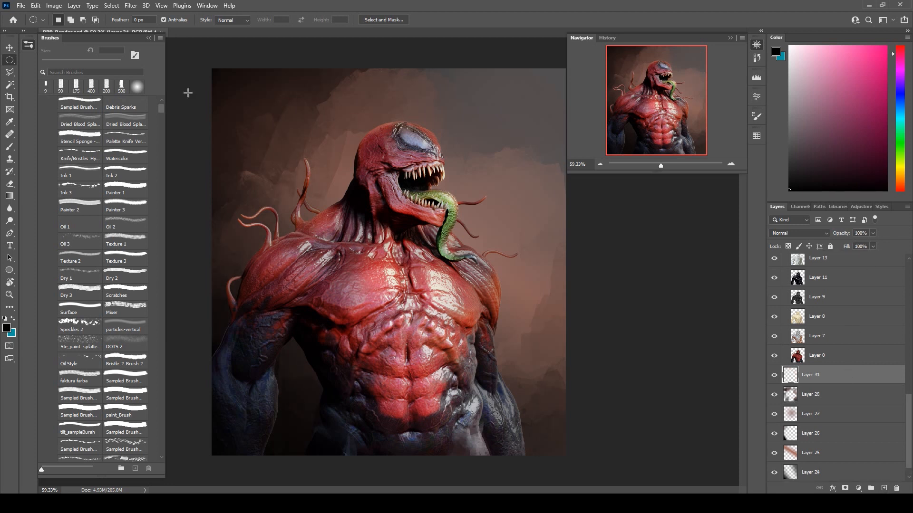
pyautogui.click(9, 147)
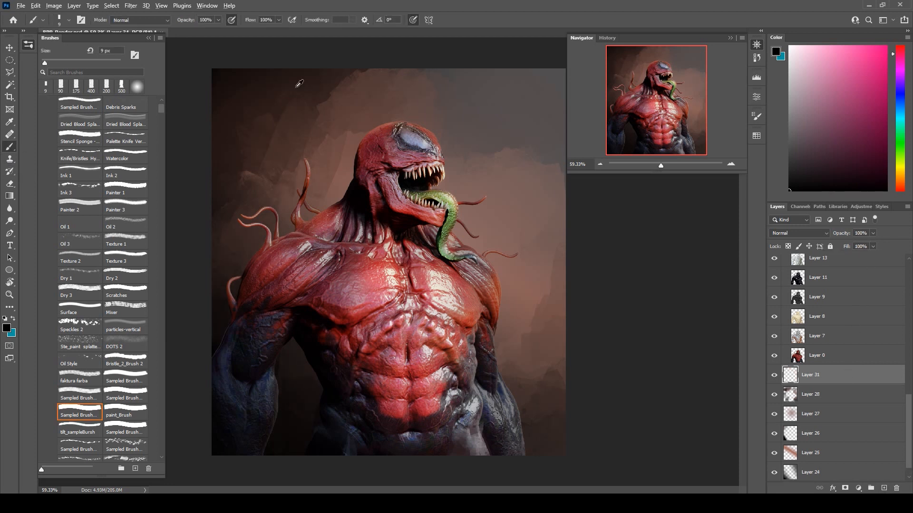
pyautogui.keyDown('alt'); pyautogui.click(318, 89); pyautogui.keyUp('alt')
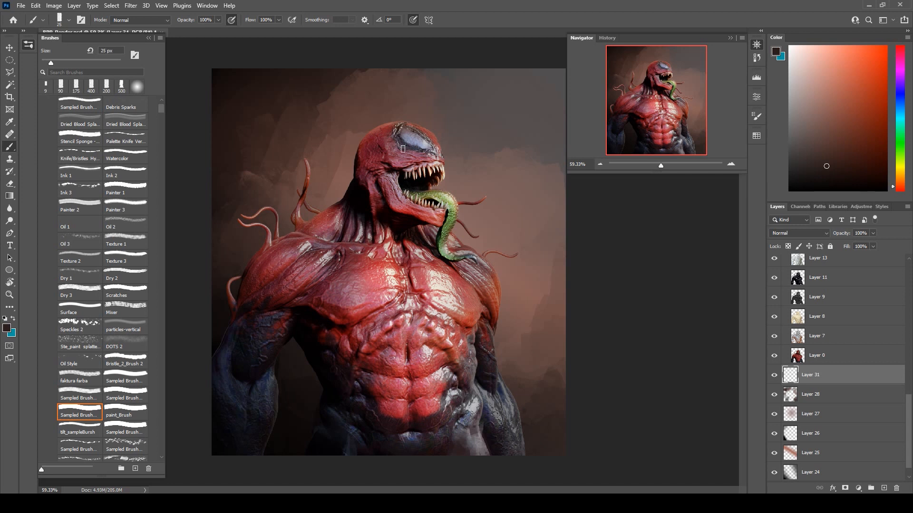
pyautogui.click(9, 196)
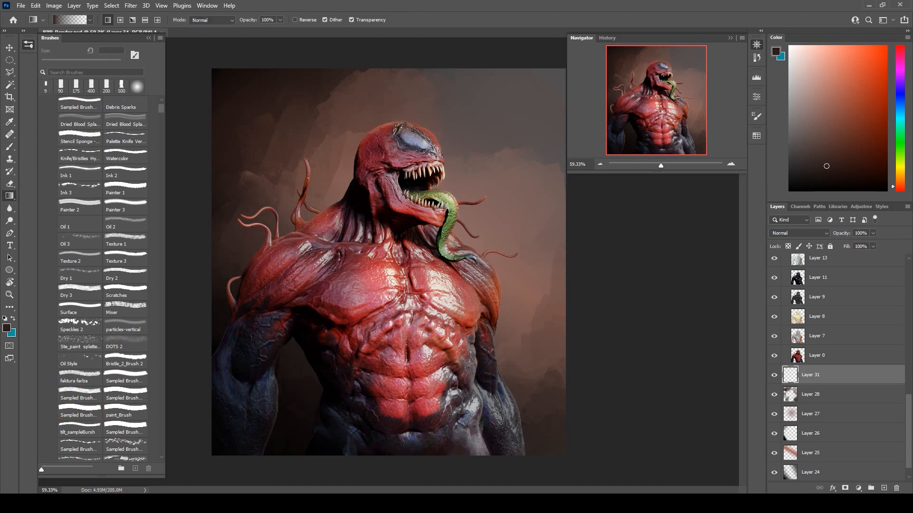
pyautogui.keyDown('alt'); pyautogui.click(402, 278); pyautogui.keyUp('alt')
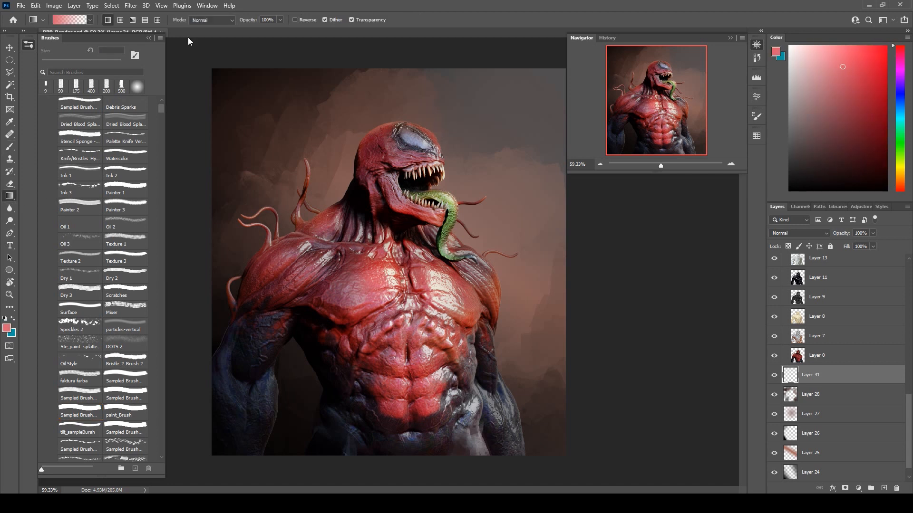
pyautogui.click(145, 20)
# Try reflected pinkish-red gradients across the backdrop on Layer 31, resampling the colour from the chest.
pyautogui.moveTo(828, 376); pyautogui.dragTo(809, 367)
pyautogui.moveTo(371, 267); pyautogui.dragTo(339, 358)
pyautogui.hotkey('ctrl', 'z')
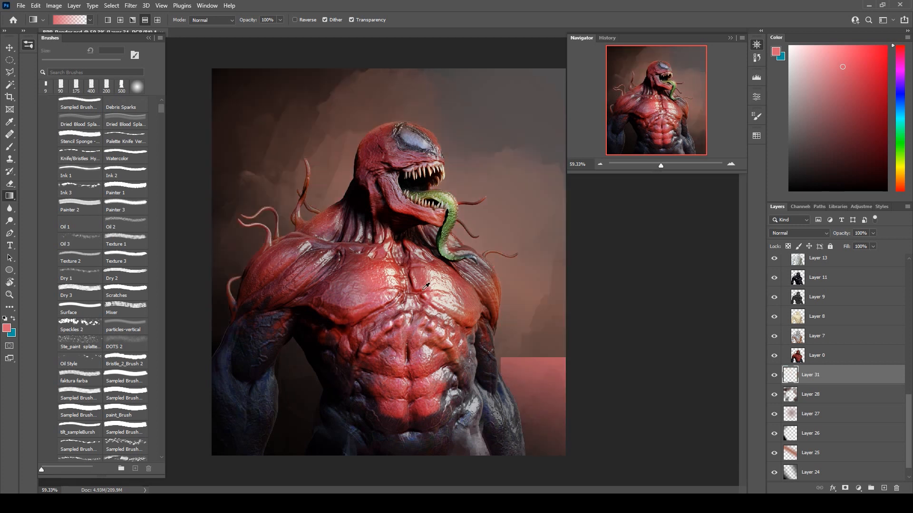
pyautogui.keyDown('alt'); pyautogui.click(401, 287); pyautogui.keyUp('alt')
pyautogui.keyDown('alt'); pyautogui.click(395, 270); pyautogui.keyUp('alt')
pyautogui.moveTo(420, 219); pyautogui.dragTo(403, 321)
pyautogui.hotkey('ctrl', 'z')
# Draw a wide reflected gradient band in sampled pinkish red across the backdrop behind the creature's shoulders on Layer 31.
pyautogui.keyDown('alt'); pyautogui.click(372, 277); pyautogui.keyUp('alt')
pyautogui.moveTo(427, 239); pyautogui.dragTo(389, 291)
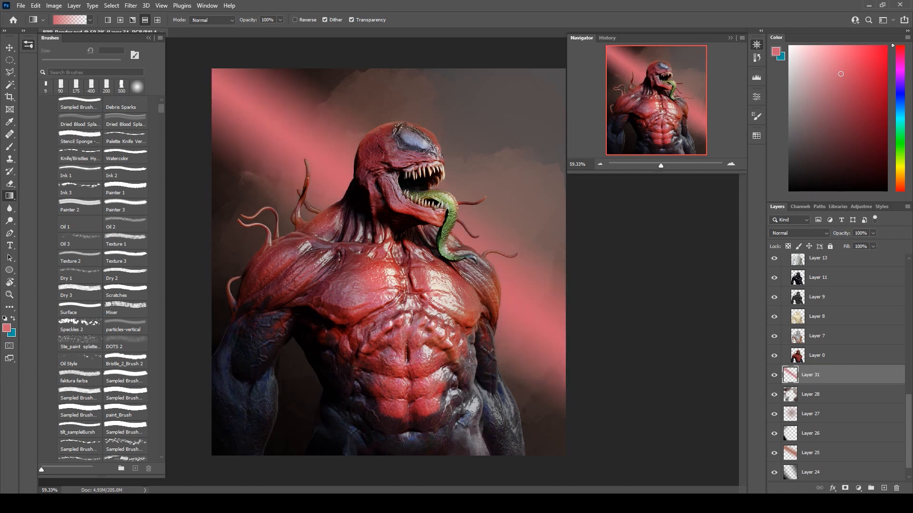
pyautogui.hotkey('ctrl', 'z')
pyautogui.moveTo(397, 253); pyautogui.dragTo(370, 392)
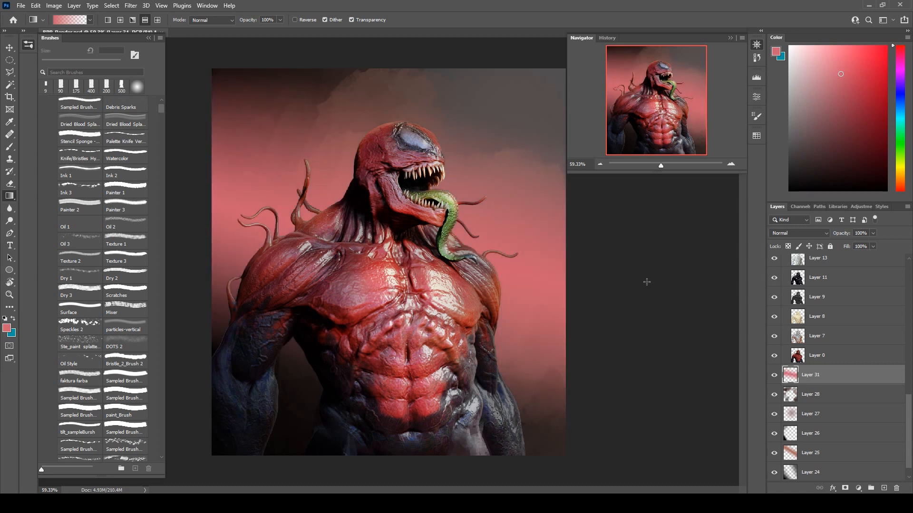
# Blend Layer 31 as Soft Light with 83% opacity and 61% fill.
pyautogui.click(799, 233)
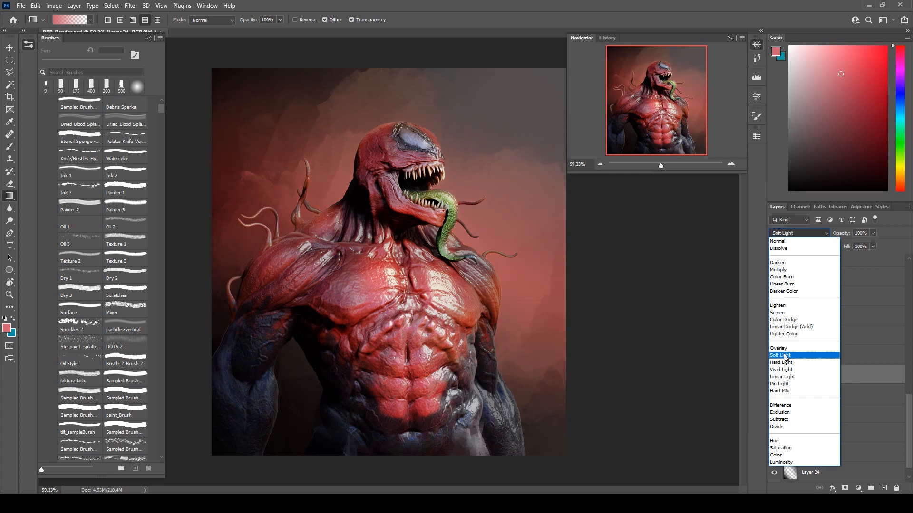
pyautogui.click(785, 356)
pyautogui.click(874, 233)
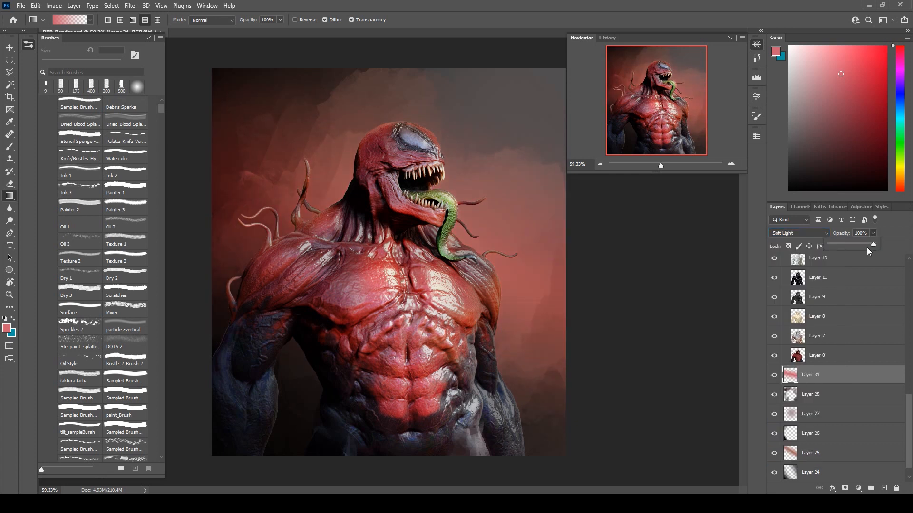
pyautogui.moveTo(867, 244); pyautogui.dragTo(866, 244)
pyautogui.click(807, 394)
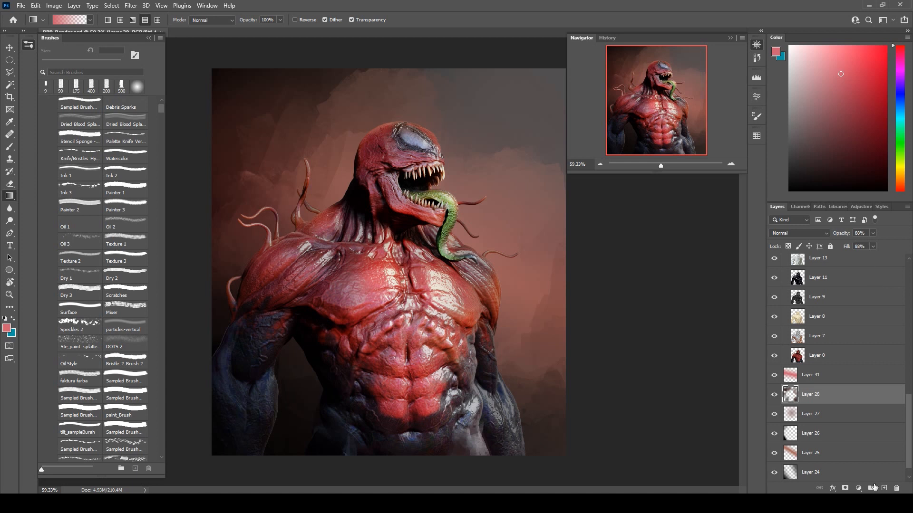
pyautogui.hotkey('alt', ']')
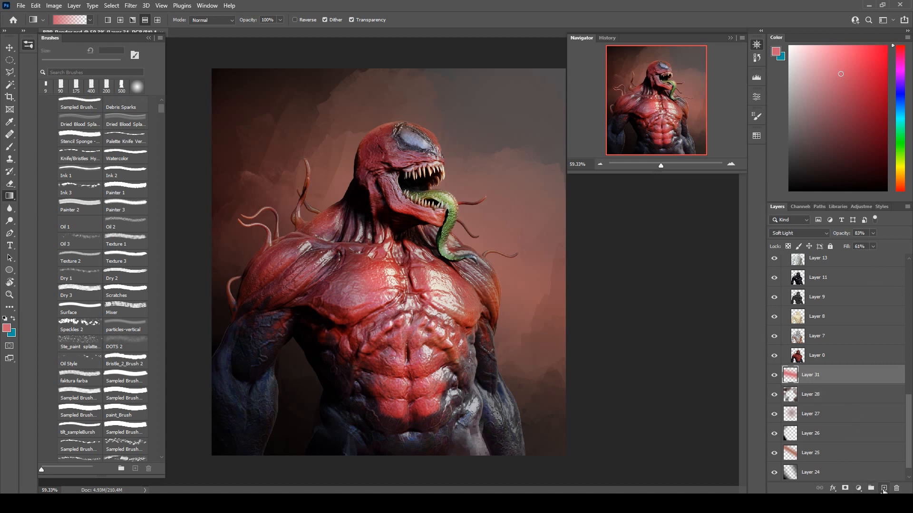
# Add a new layer above Layer 31 and ready the Brush tool at 400 px.
pyautogui.click(883, 488)
pyautogui.press('b')
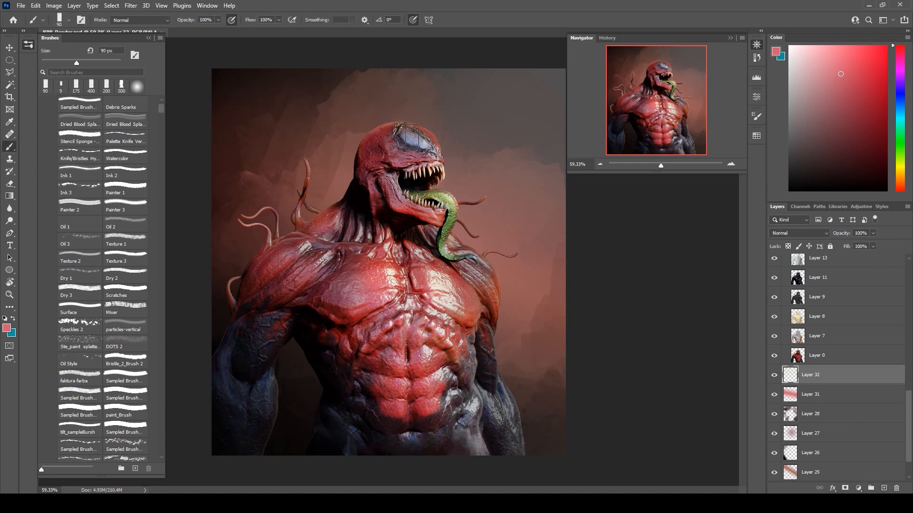
pyautogui.press(']')
pyautogui.press(']')
pyautogui.press(']')
pyautogui.press(']')
pyautogui.press(']')
pyautogui.press(']')
pyautogui.press(']')
pyautogui.press(']')
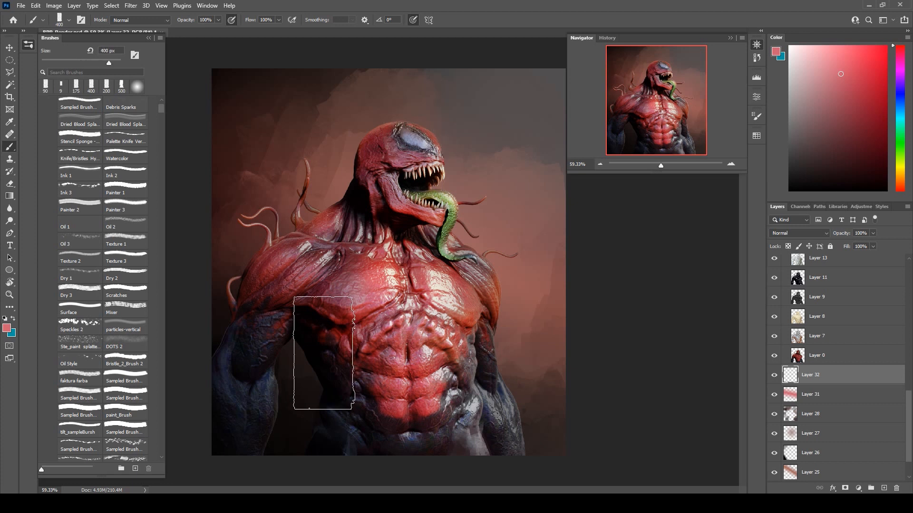
# Paint broad strokes in sampled dark tones over the backdrop around the tendrils beside the creature's head on Layer 32.
pyautogui.keyDown('alt'); pyautogui.click(315, 342); pyautogui.keyUp('alt')
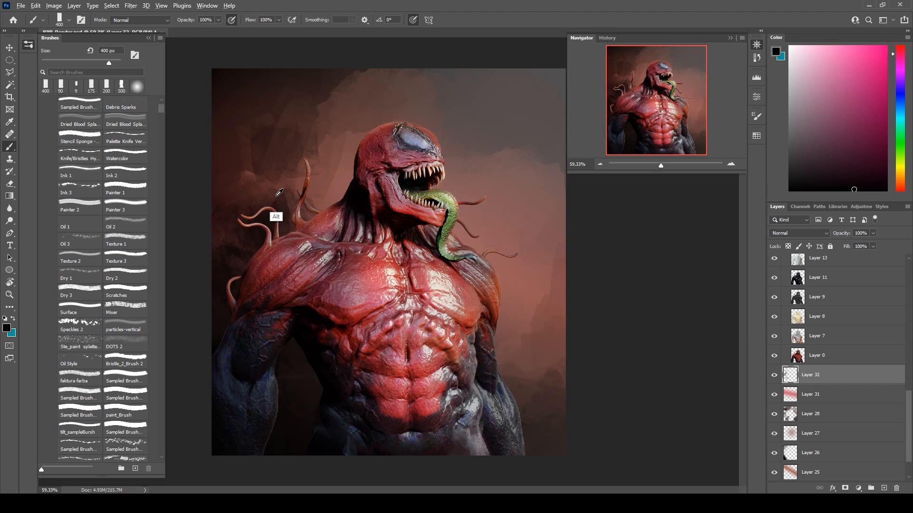
pyautogui.keyDown('alt'); pyautogui.click(271, 216); pyautogui.keyUp('alt')
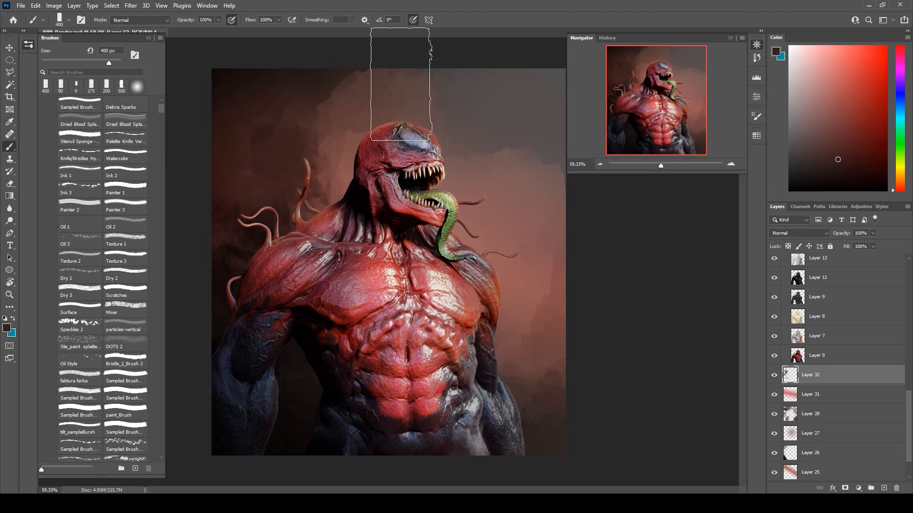
pyautogui.keyDown('alt'); pyautogui.click(327, 188); pyautogui.keyUp('alt')
pyautogui.moveTo(314, 160)
pyautogui.mouseDown()
pyautogui.moveTo(322, 154)
pyautogui.moveTo(330, 180)
pyautogui.mouseUp()
pyautogui.keyDown('alt'); pyautogui.click(278, 181); pyautogui.keyUp('alt')
# Brush broad strokes in sampled brown across the backdrop's upper-left area on Layer 32.
pyautogui.keyDown('alt'); pyautogui.click(535, 390); pyautogui.keyUp('alt')
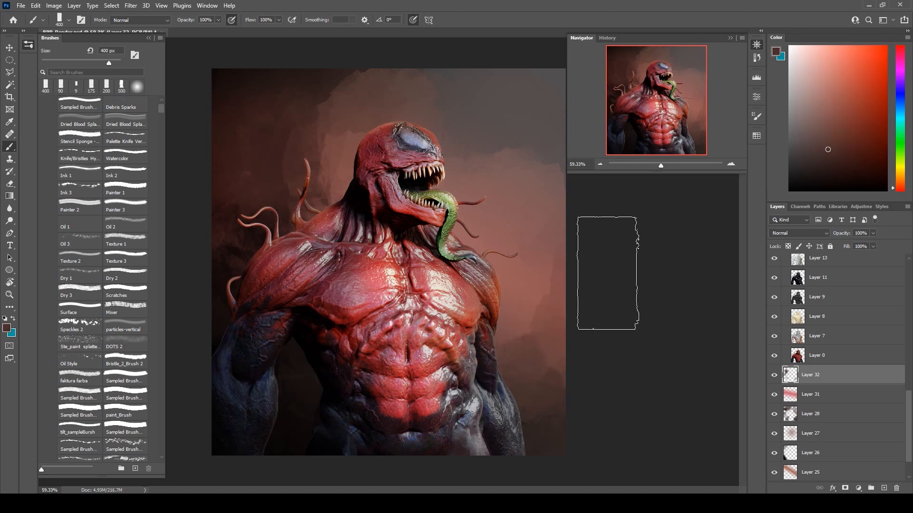
pyautogui.keyDown('alt'); pyautogui.click(353, 85); pyautogui.keyUp('alt')
pyautogui.moveTo(335, 80); pyautogui.dragTo(390, 72)
pyautogui.moveTo(286, 93); pyautogui.dragTo(322, 100)
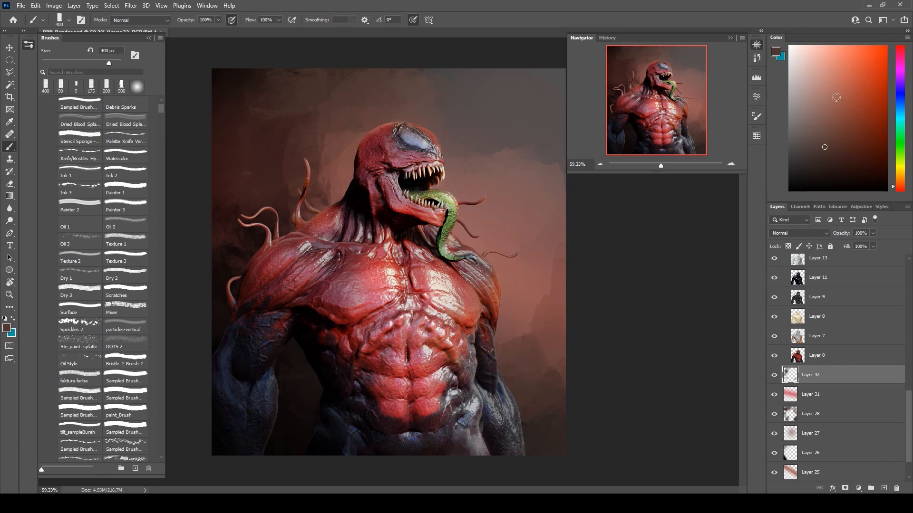
# Add a new layer above Layer 32 and ready a radial gradient in vivid orange-red.
pyautogui.click(890, 45)
pyautogui.click(884, 488)
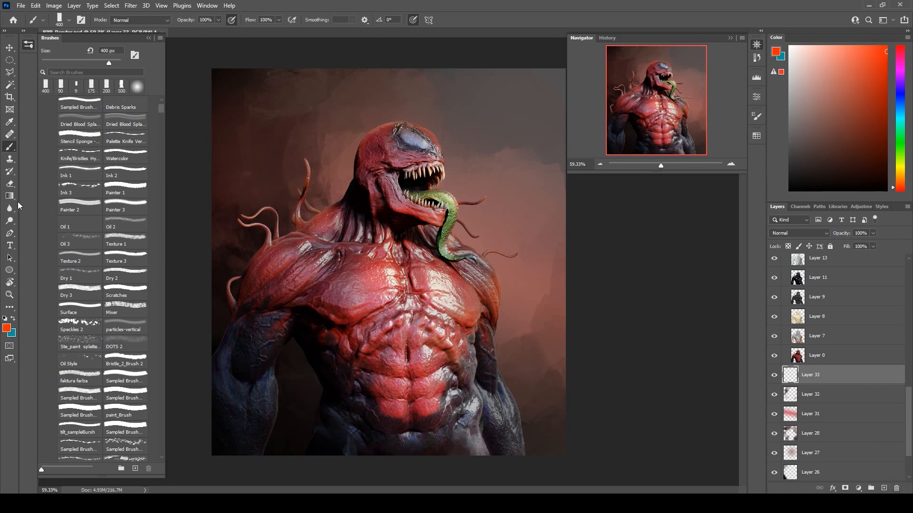
pyautogui.press('g')
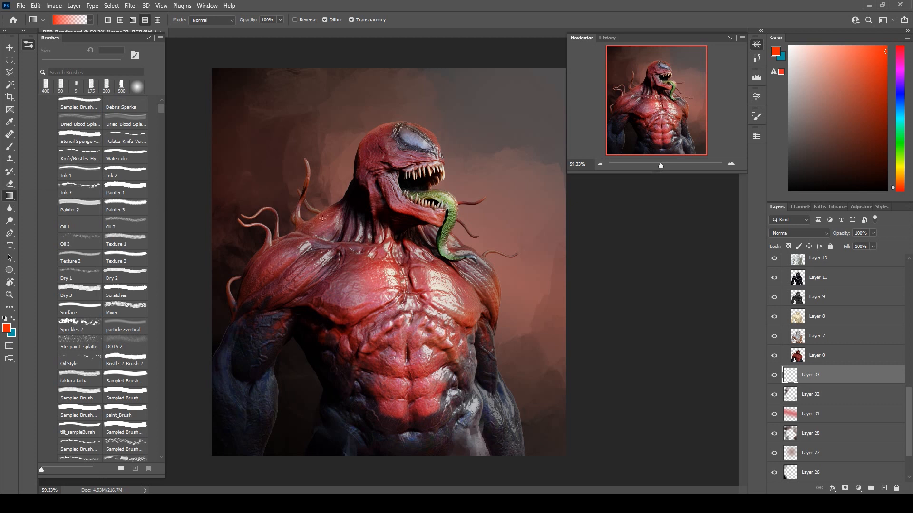
pyautogui.click(120, 20)
# Move Layer 33 to the top of Group 2 and draw an orange-red radial gradient inward from the image's right edge.
pyautogui.moveTo(621, 383); pyautogui.dragTo(301, 300)
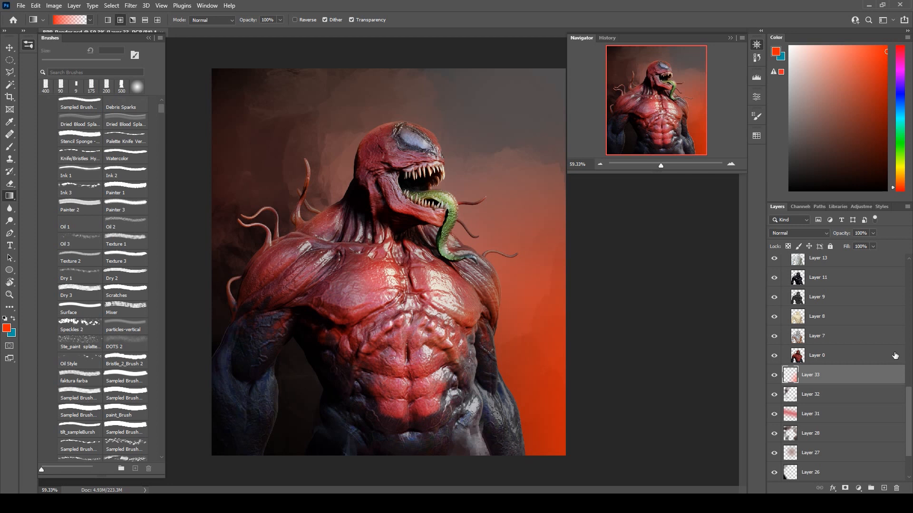
pyautogui.hotkey('ctrl', 'z')
pyautogui.moveTo(848, 380); pyautogui.dragTo(832, 262)
pyautogui.click(831, 265)
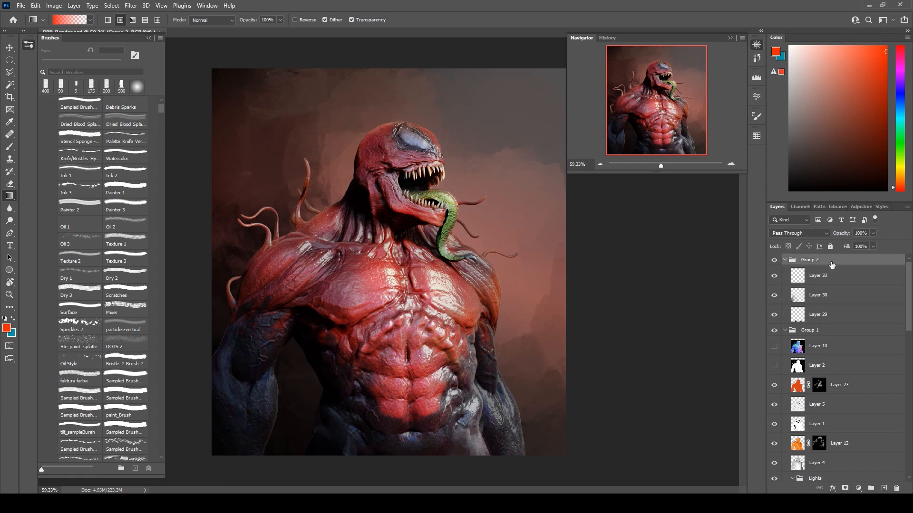
pyautogui.click(831, 274)
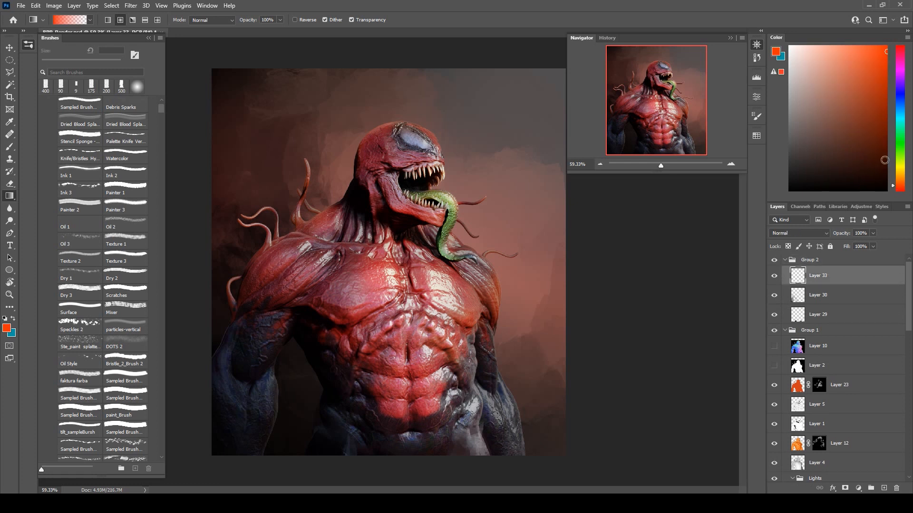
pyautogui.moveTo(662, 349); pyautogui.dragTo(386, 198)
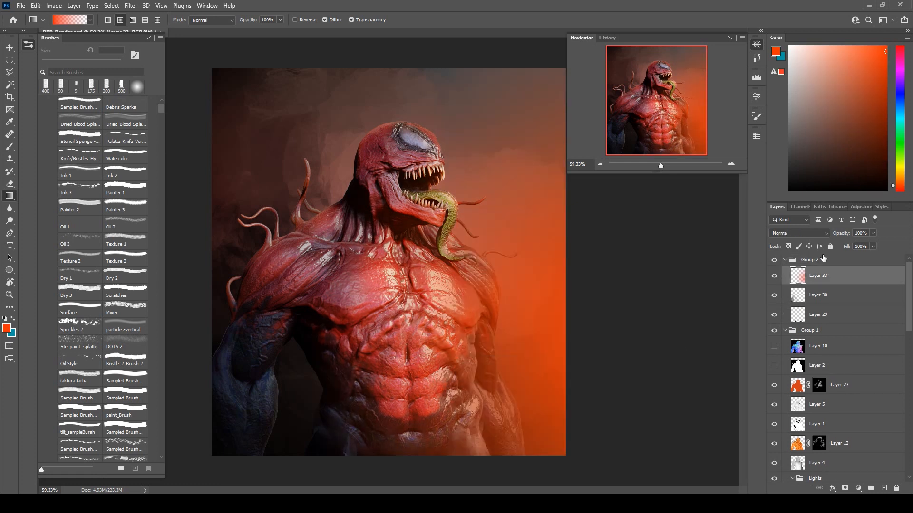
# Try the Linear Dodge (Add) blend mode on Layer 33's orange-red glow.
pyautogui.click(798, 233)
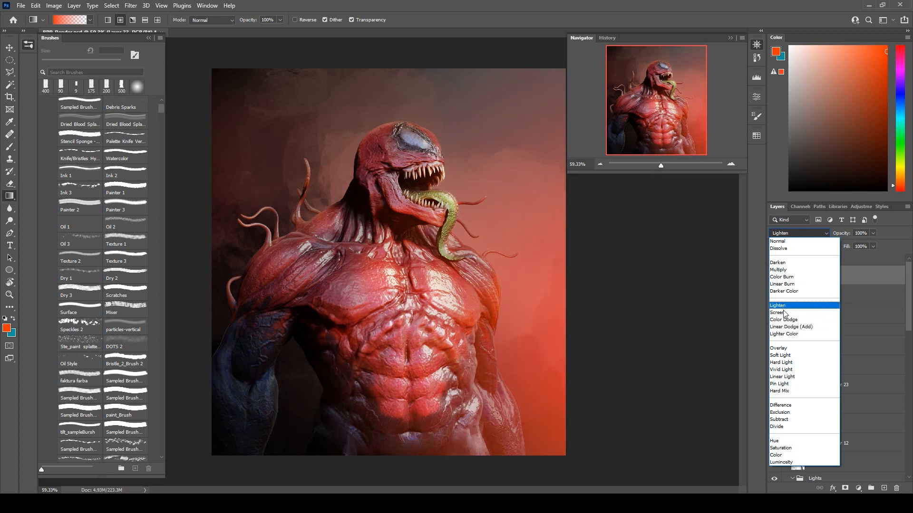
pyautogui.click(783, 328)
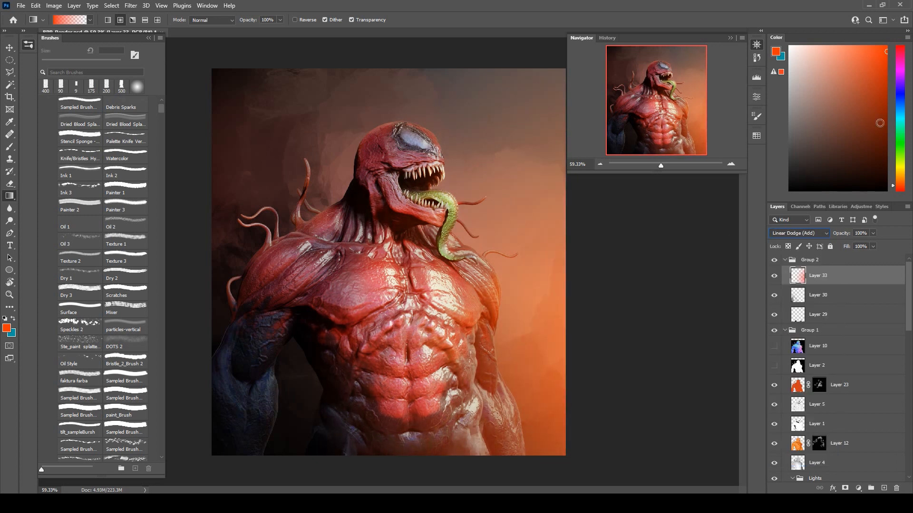
pyautogui.press('m')
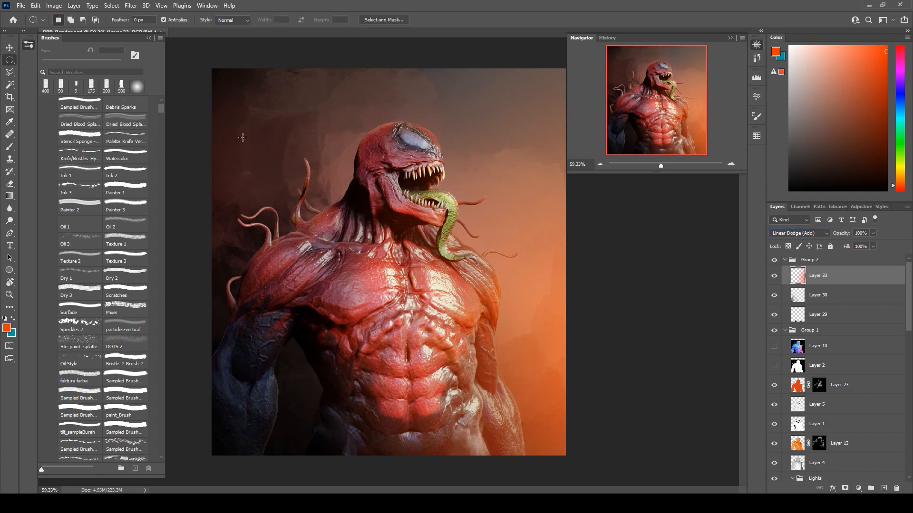
pyautogui.hotkey('shift', 'alt', 'n')
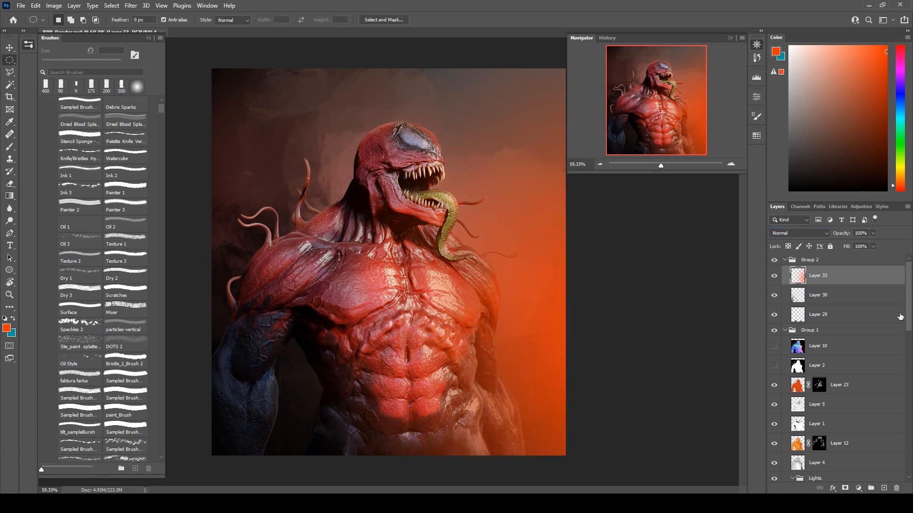
# Duplicate Layer 33 and delete both orange-red gradient layers from Group 2.
pyautogui.moveTo(889, 286); pyautogui.dragTo(885, 490)
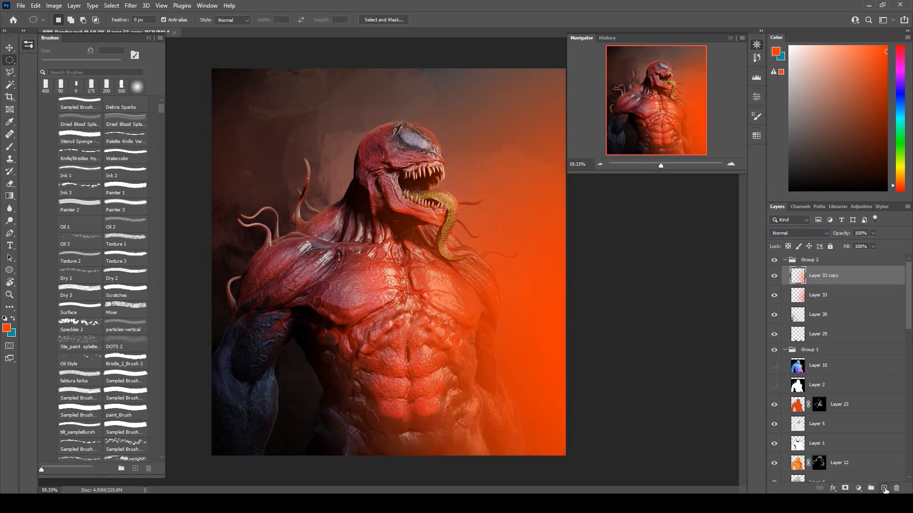
pyautogui.keyDown('ctrl'); pyautogui.click(841, 296); pyautogui.keyUp('ctrl')
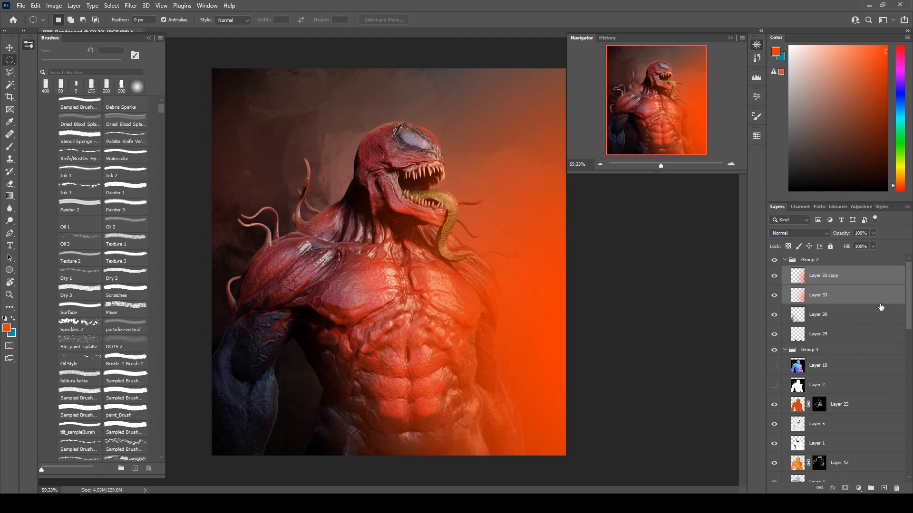
pyautogui.press('Delete')
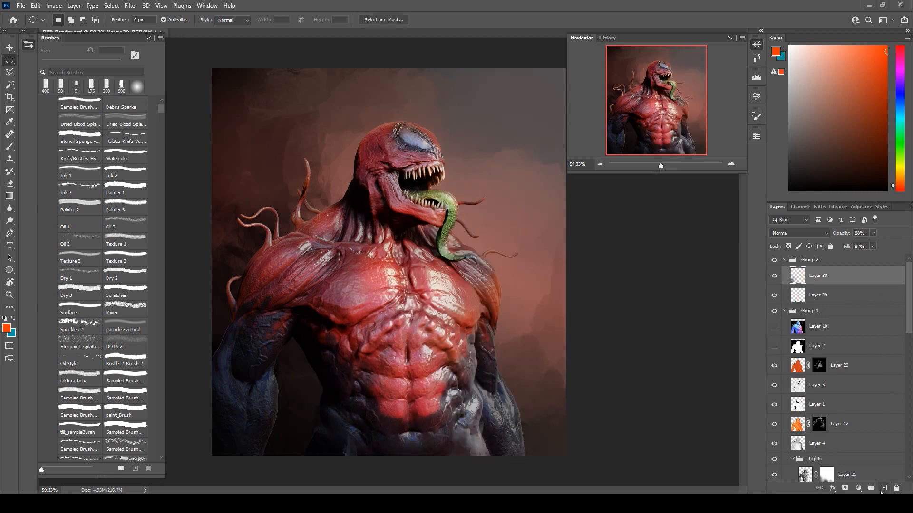
# Add a new layer at the top of Group 2 and draw a bright orange radial gradient inward from the image's lower-right corner.
pyautogui.click(885, 489)
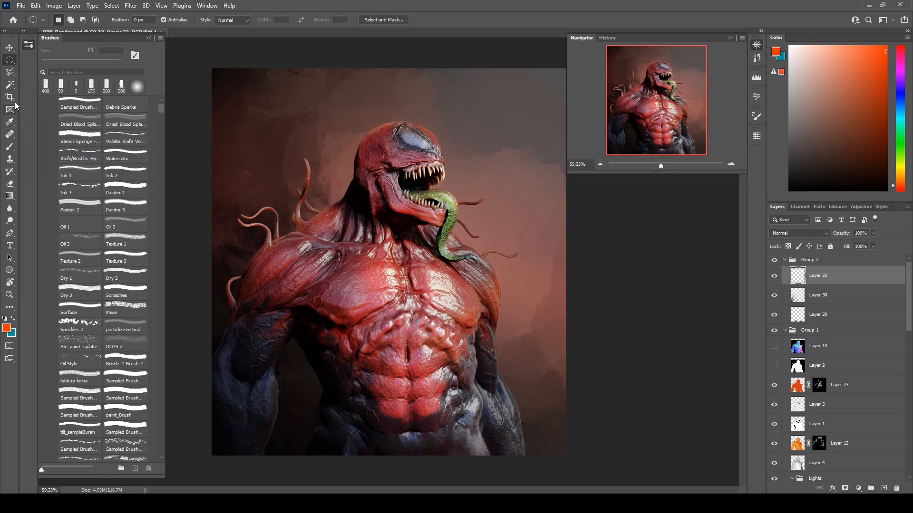
pyautogui.click(16, 196)
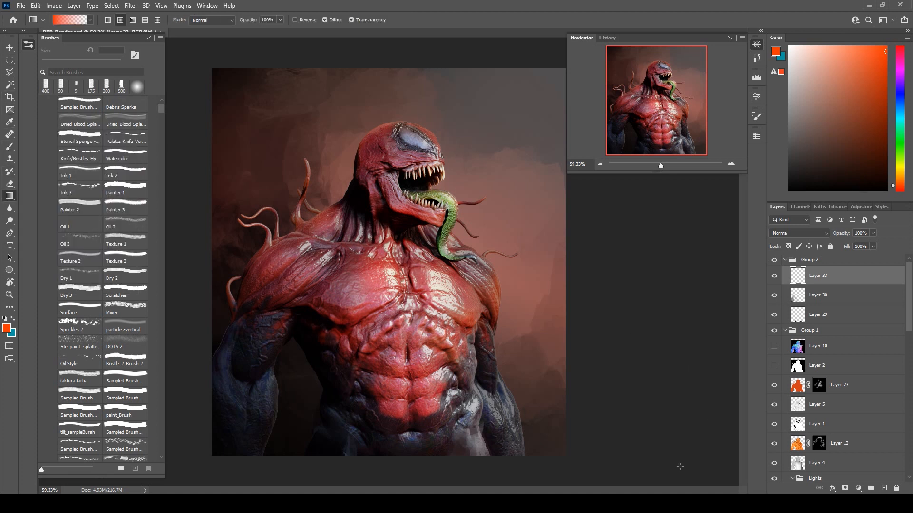
pyautogui.moveTo(900, 185); pyautogui.dragTo(899, 184)
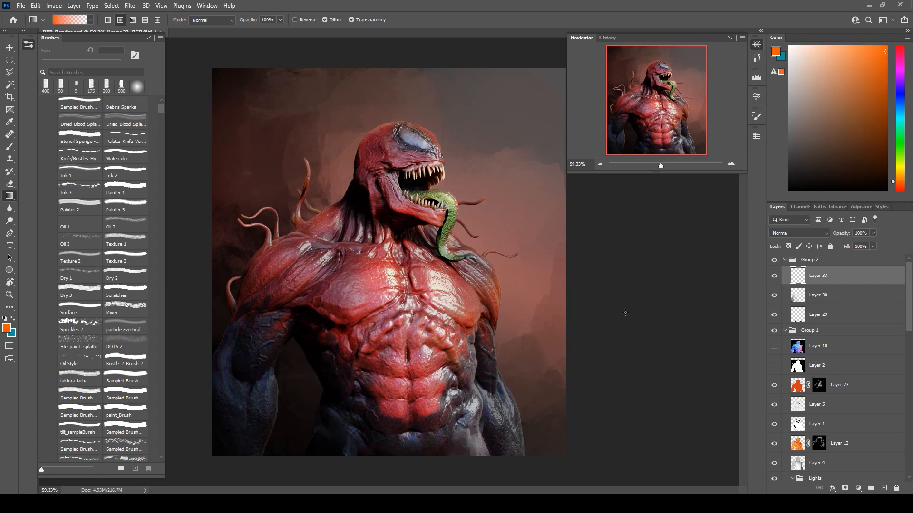
pyautogui.moveTo(613, 466); pyautogui.dragTo(344, 290)
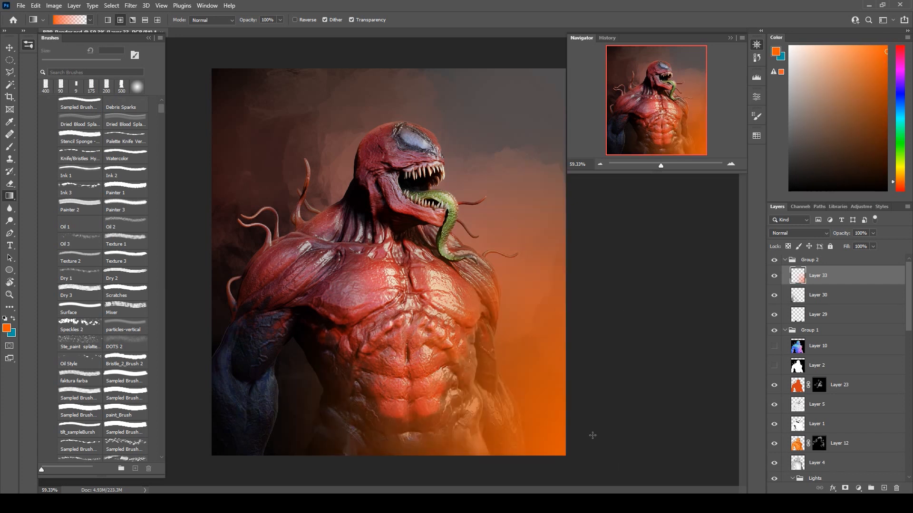
# Redraw the orange radial gradient on Layer 33 inward from beyond the image's lower-right corner and try the Screen blend mode.
pyautogui.hotkey('ctrl', 'z')
pyautogui.moveTo(630, 466); pyautogui.dragTo(471, 377)
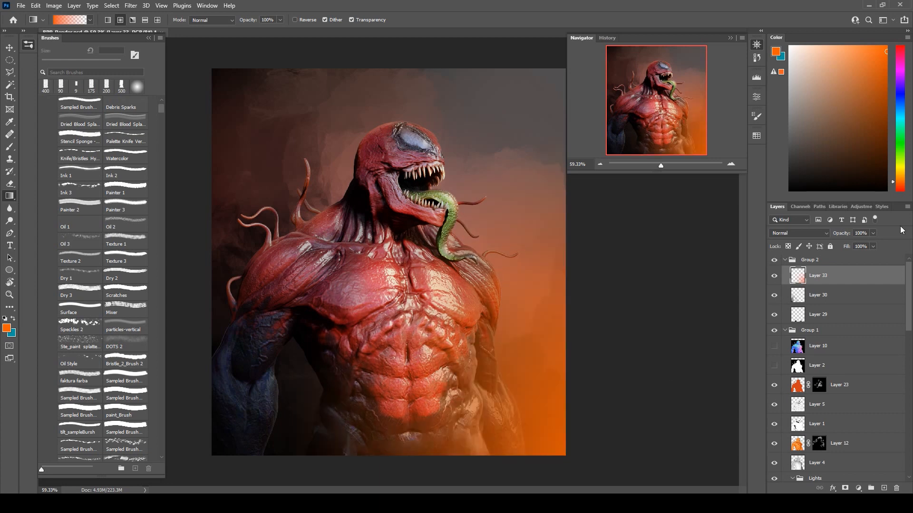
pyautogui.click(788, 234)
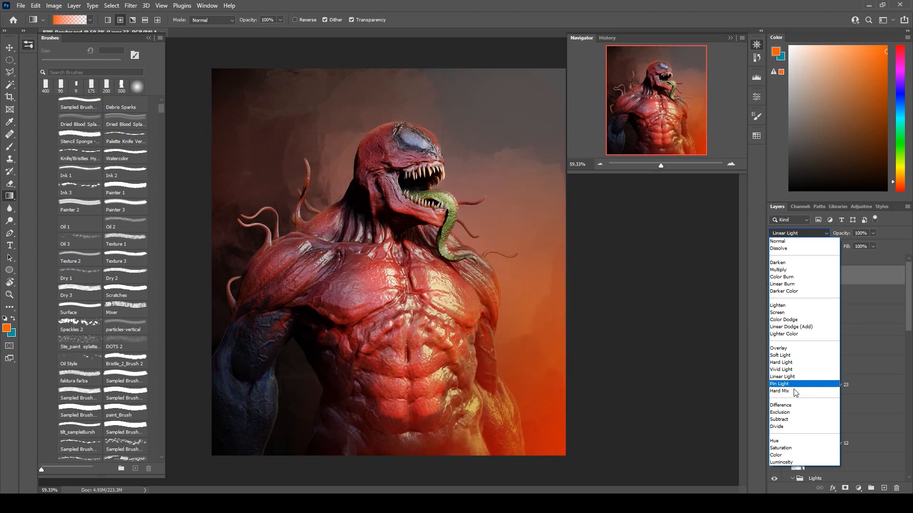
pyautogui.click(792, 315)
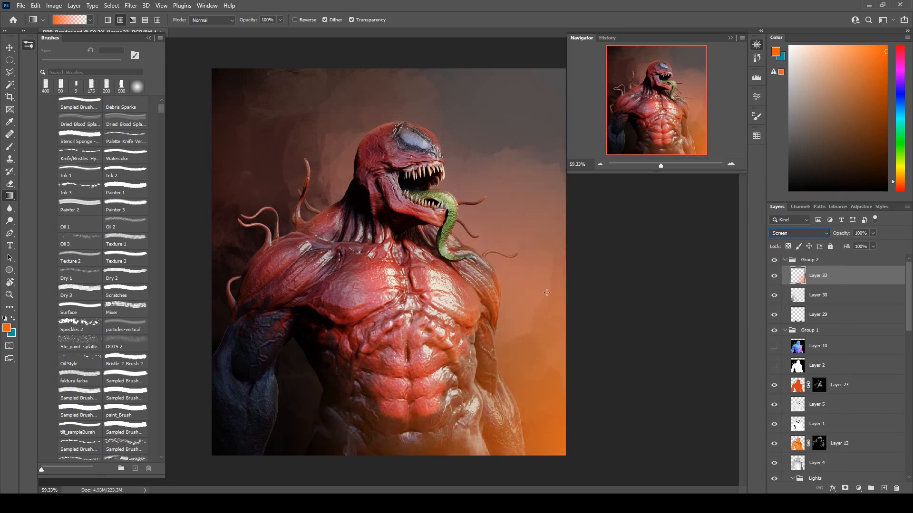
pyautogui.click(10, 61)
pyautogui.moveTo(423, 259)
pyautogui.mouseDown()
pyautogui.moveTo(371, 280)
pyautogui.moveTo(442, 259)
pyautogui.moveTo(425, 248)
pyautogui.mouseUp()
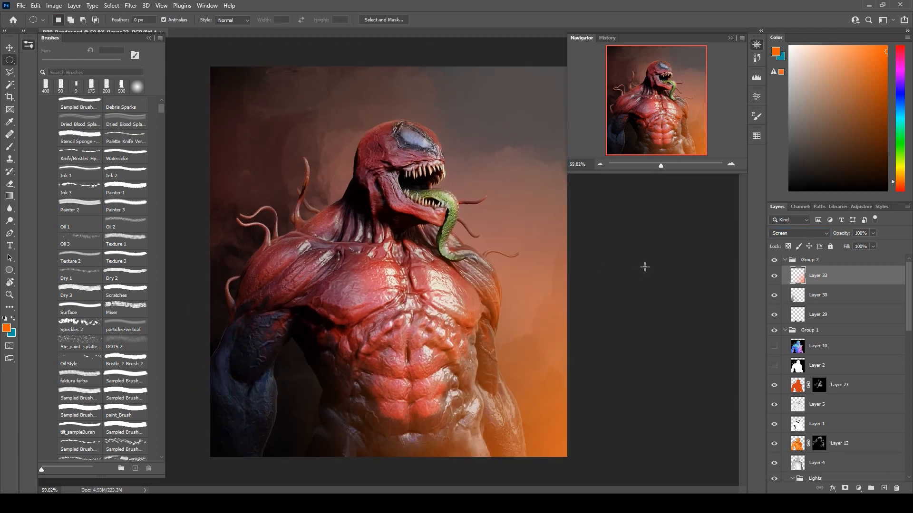
# Set Layer 33's blend mode to Color Dodge and reduce its opacity to 66% and its fill to 89%.
pyautogui.click(784, 233)
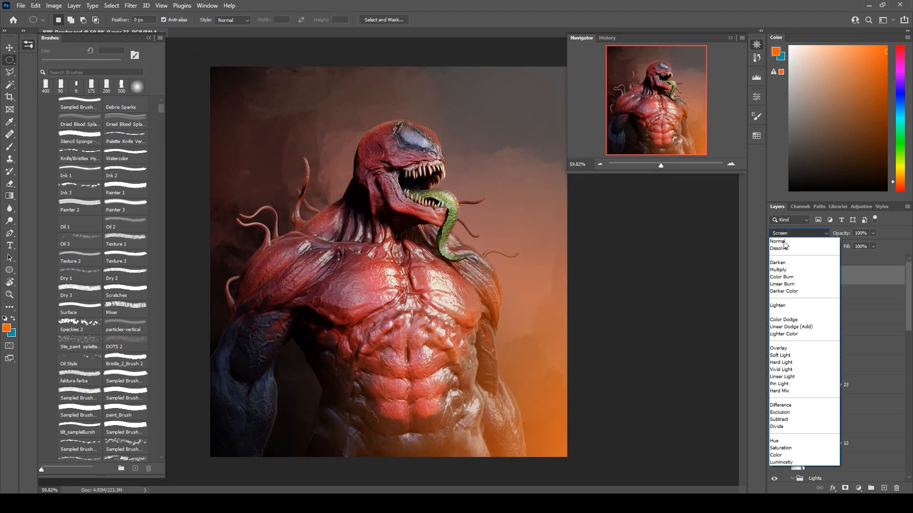
pyautogui.click(785, 320)
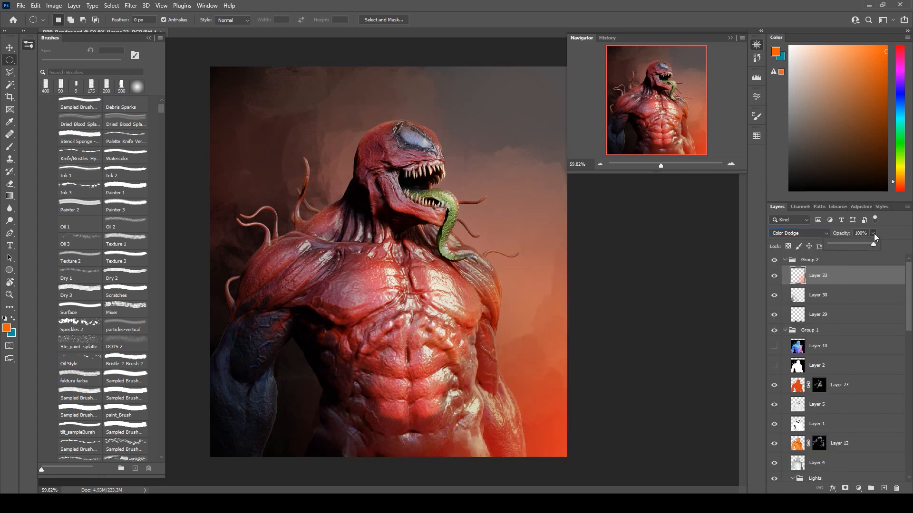
pyautogui.moveTo(858, 252); pyautogui.dragTo(859, 250)
pyautogui.click(874, 246)
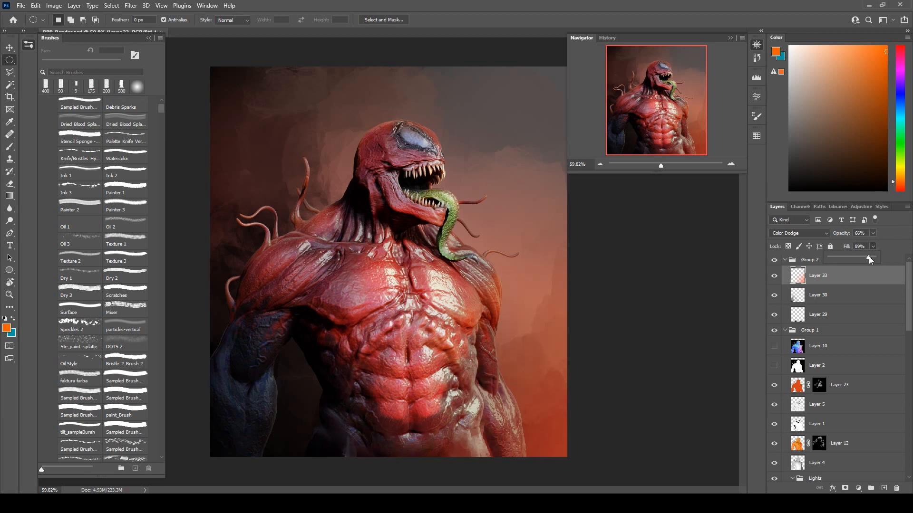
# Add a new layer above Layer 33 and draw a lighter orange radial gradient inward from beyond the image's lower-right corner.
pyautogui.click(884, 488)
pyautogui.click(903, 179)
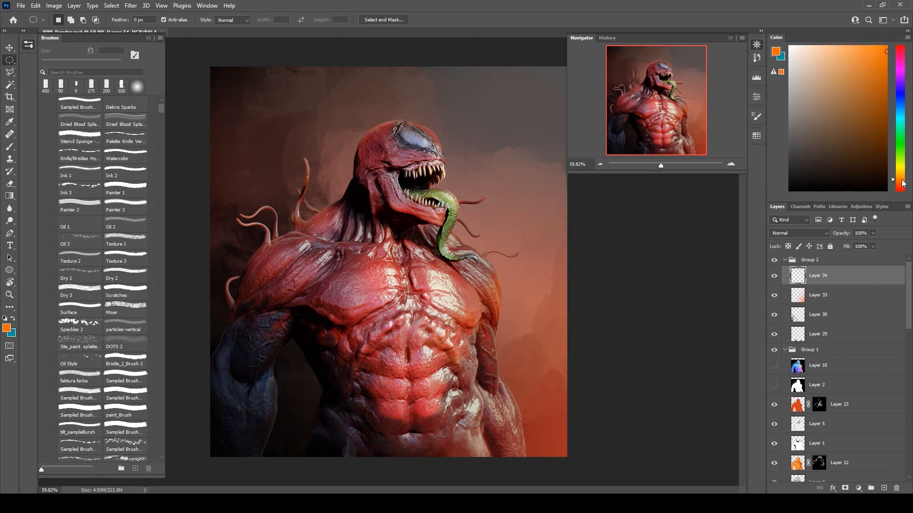
pyautogui.click(9, 195)
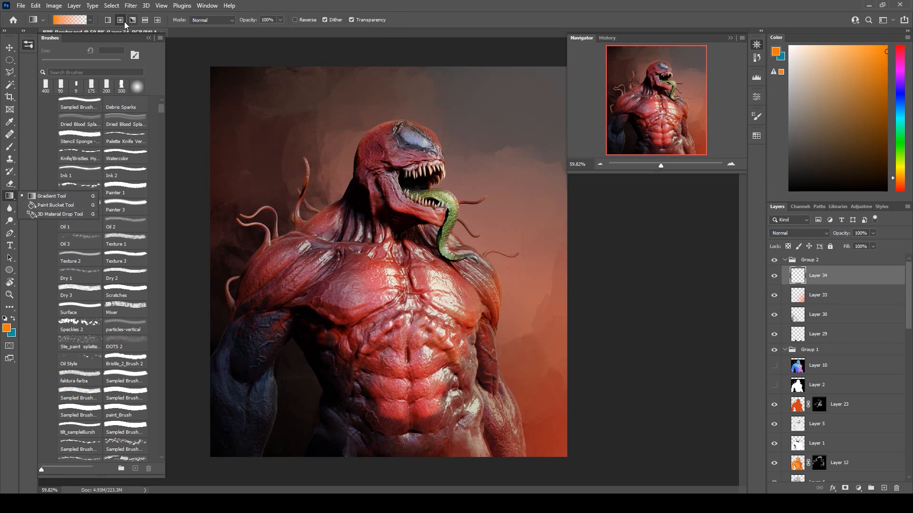
pyautogui.click(122, 21)
pyautogui.click(877, 48)
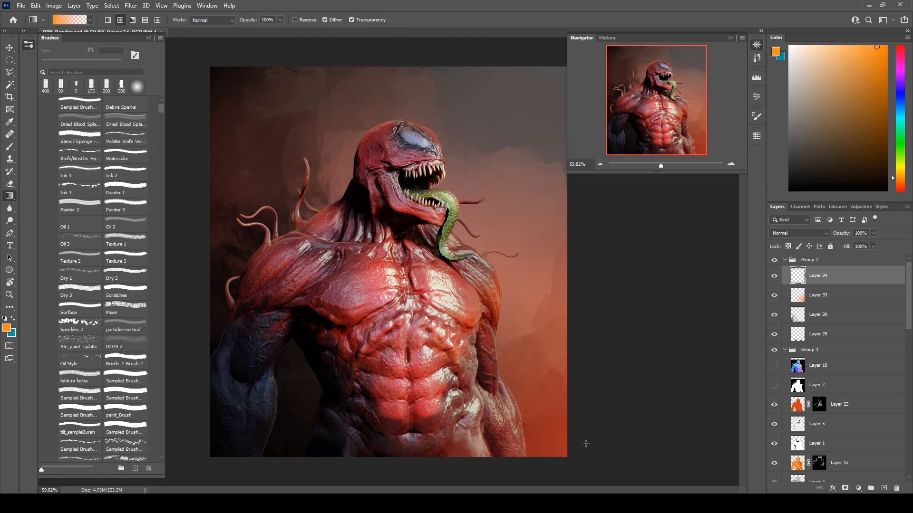
pyautogui.moveTo(592, 465); pyautogui.dragTo(498, 411)
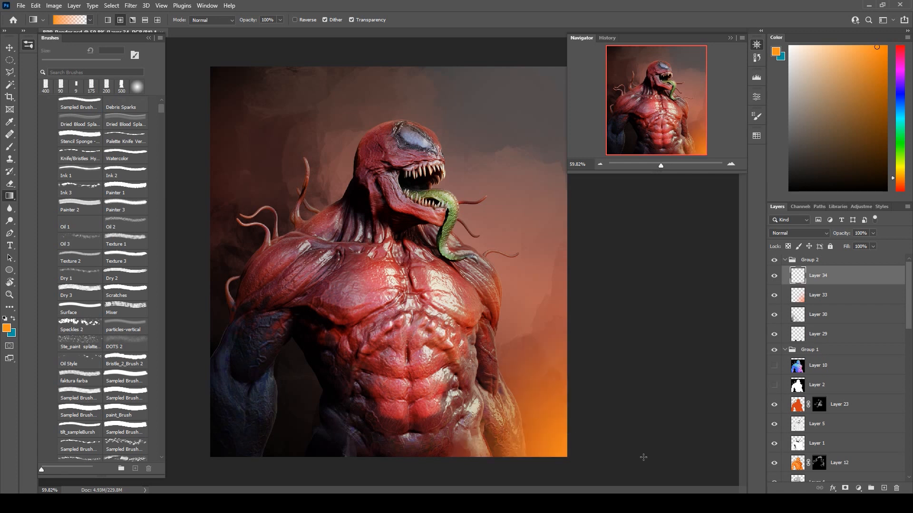
pyautogui.hotkey('ctrl', 'z')
pyautogui.moveTo(640, 474); pyautogui.dragTo(498, 417)
pyautogui.moveTo(669, 472); pyautogui.dragTo(461, 407)
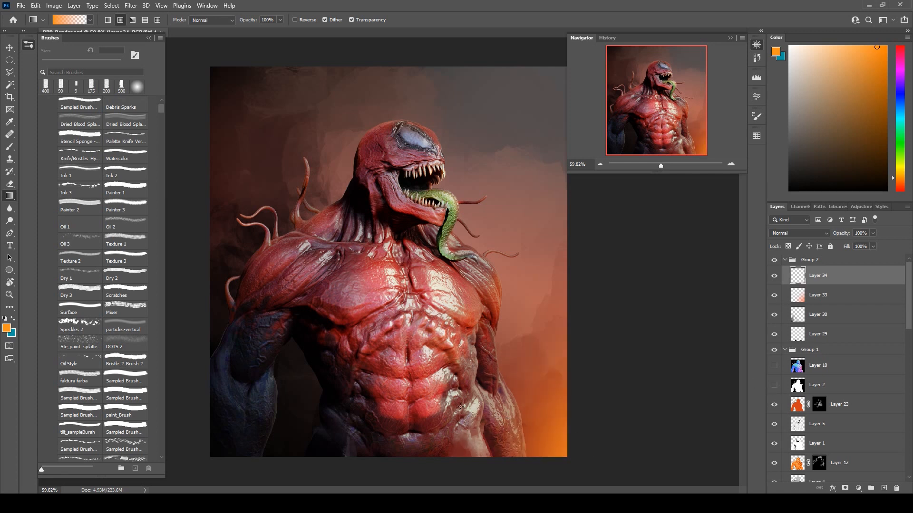
# Set the blend mode of Layer 34's light orange gradient to Color Dodge.
pyautogui.click(788, 235)
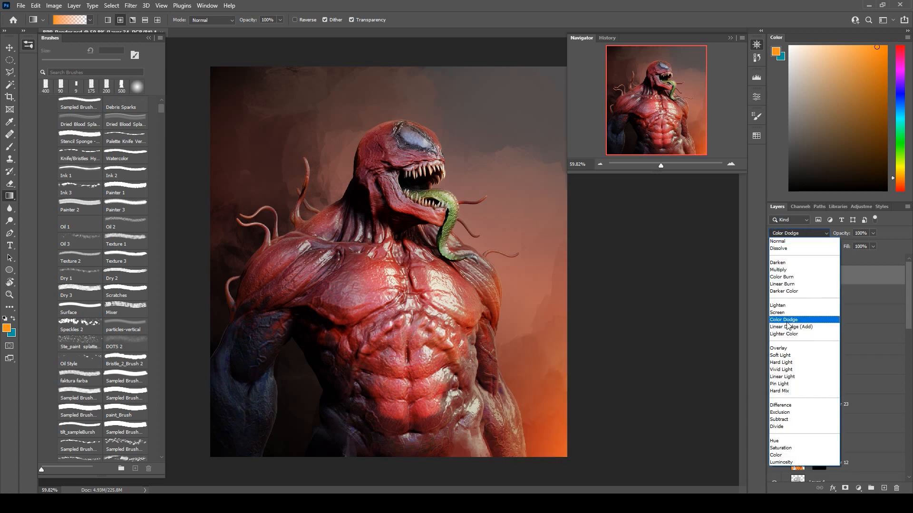
pyautogui.click(787, 321)
pyautogui.click(12, 61)
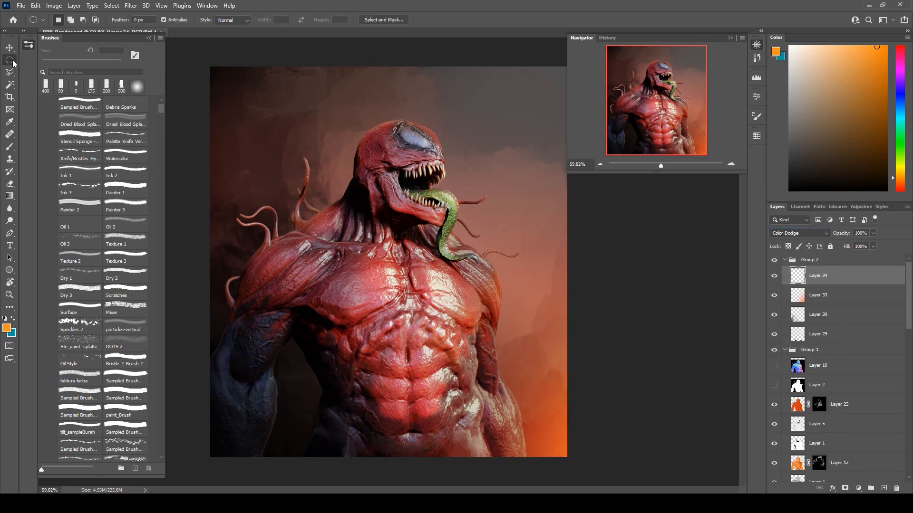
pyautogui.click(9, 147)
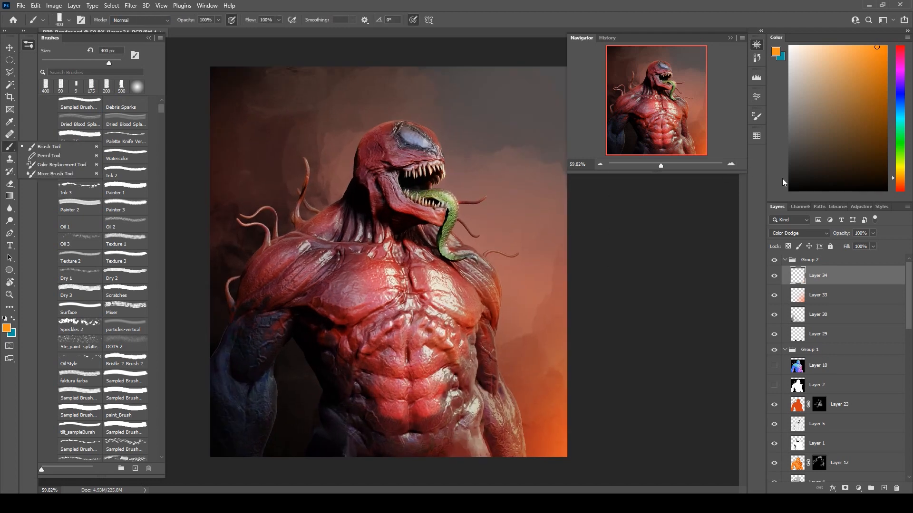
# Examine the creature's head and chest up close and check the whole composite with its corner glow.
pyautogui.scroll(3, 415, 164)
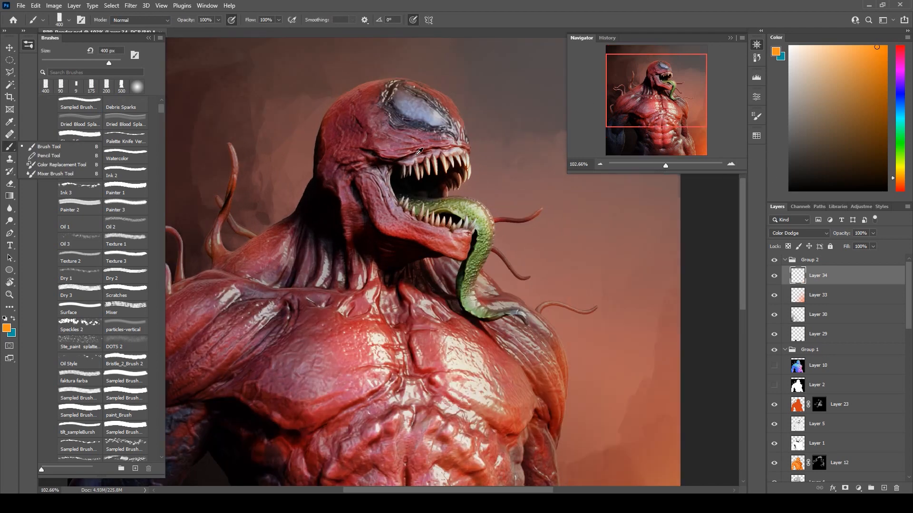
pyautogui.scroll(-3, 424, 156)
pyautogui.scroll(-2, 424, 157)
pyautogui.scroll(2, 334, 212)
pyautogui.scroll(-1, 334, 212)
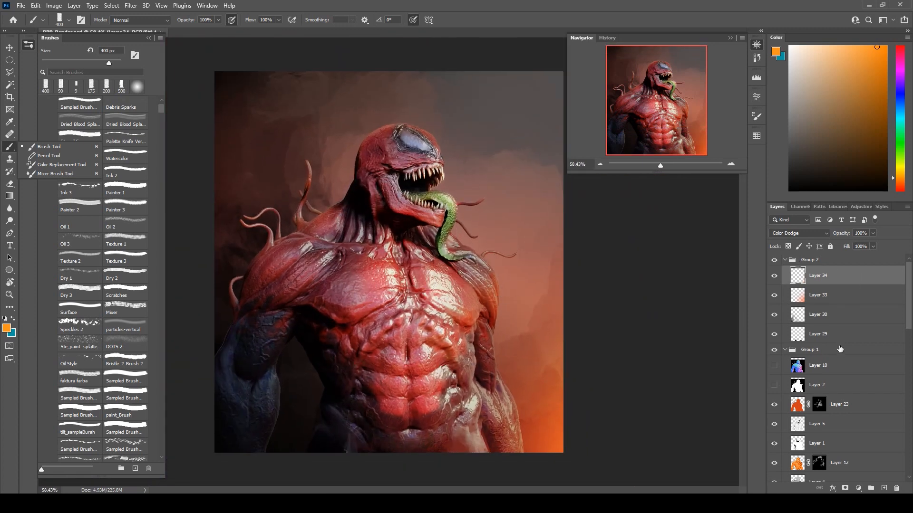
pyautogui.click(823, 297)
pyautogui.click(853, 282)
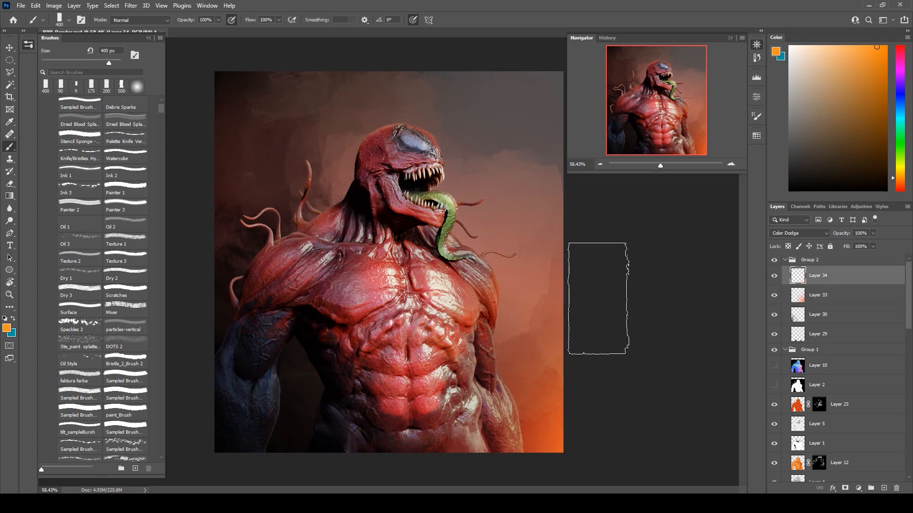
pyautogui.click(785, 351)
pyautogui.click(785, 351)
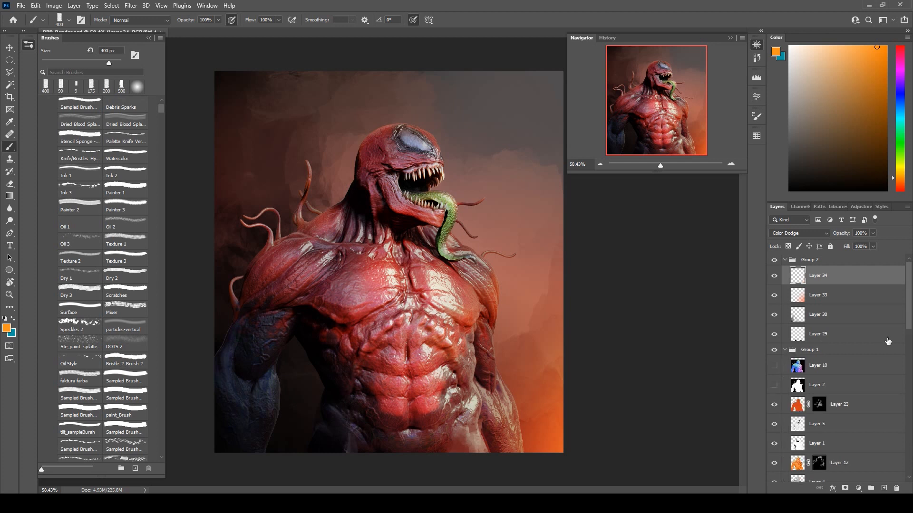
# Apply a Hue/Saturation adjustment to Layer 0 with saturation +7 and lightness -2.
pyautogui.scroll(-6, 856, 352)
pyautogui.scroll(-5, 883, 351)
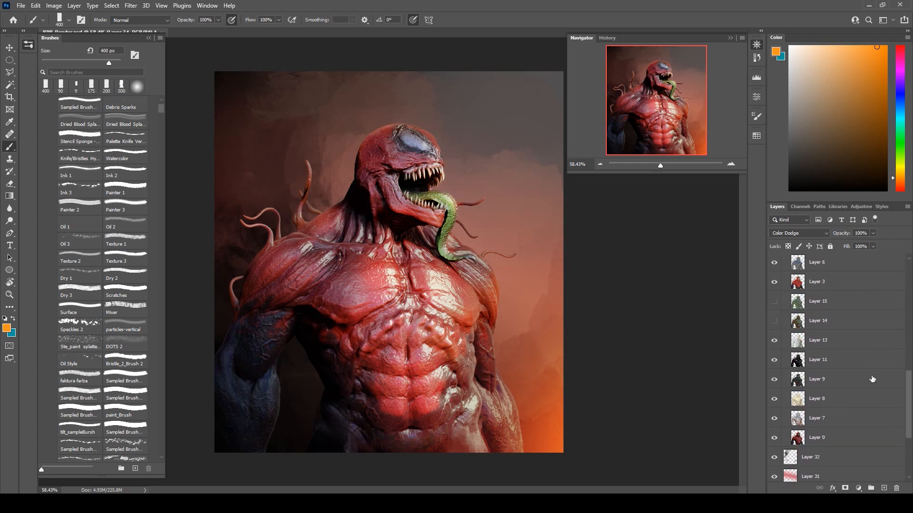
pyautogui.click(851, 416)
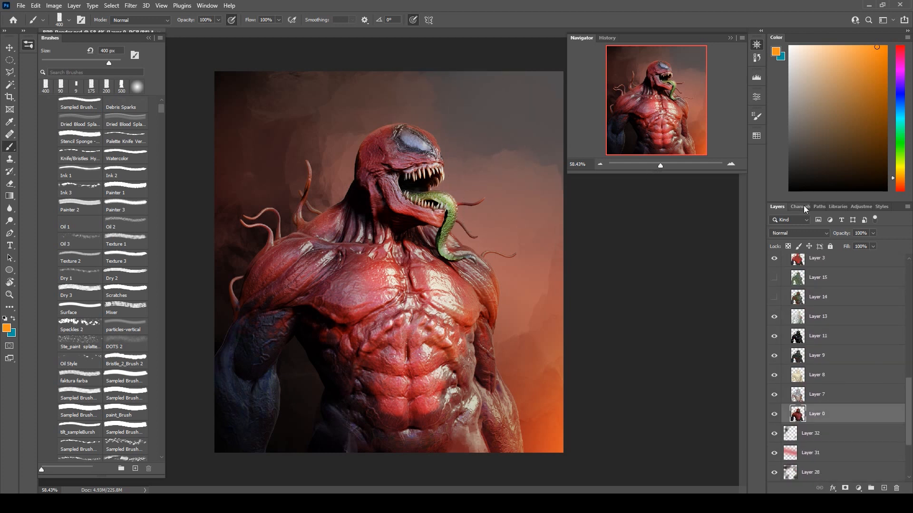
pyautogui.click(56, 6)
pyautogui.moveTo(71, 30)
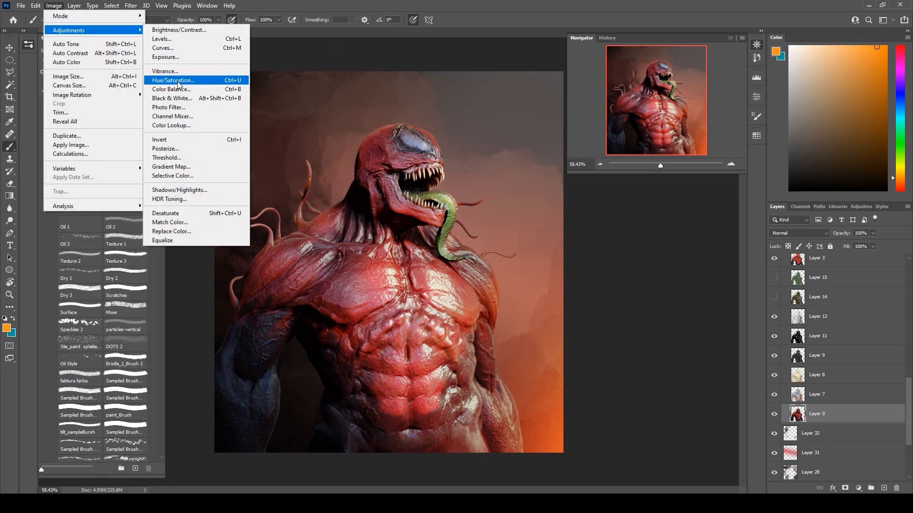
pyautogui.click(179, 80)
pyautogui.moveTo(713, 210); pyautogui.dragTo(717, 210)
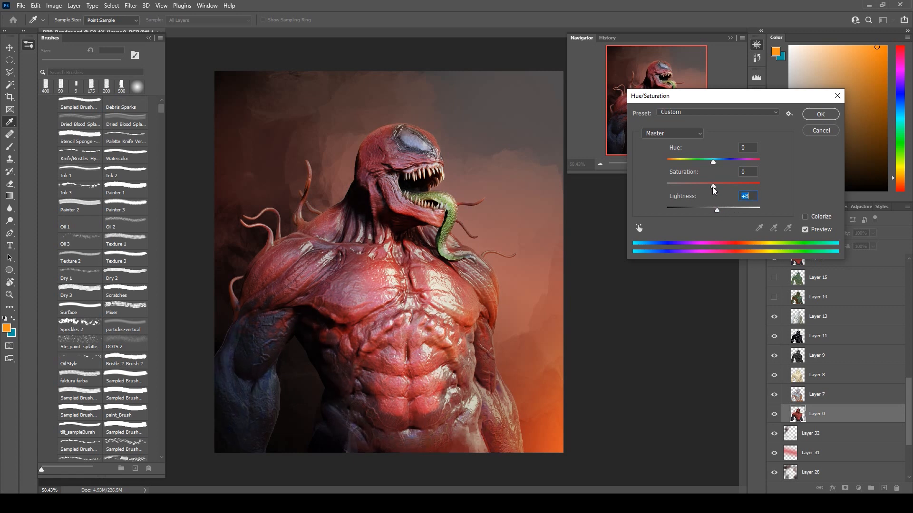
pyautogui.click(726, 187)
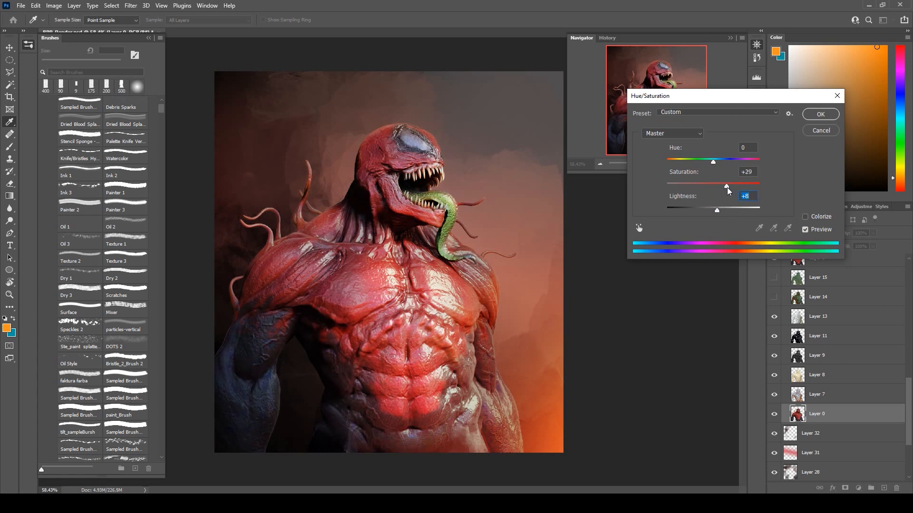
pyautogui.moveTo(717, 212); pyautogui.dragTo(709, 217)
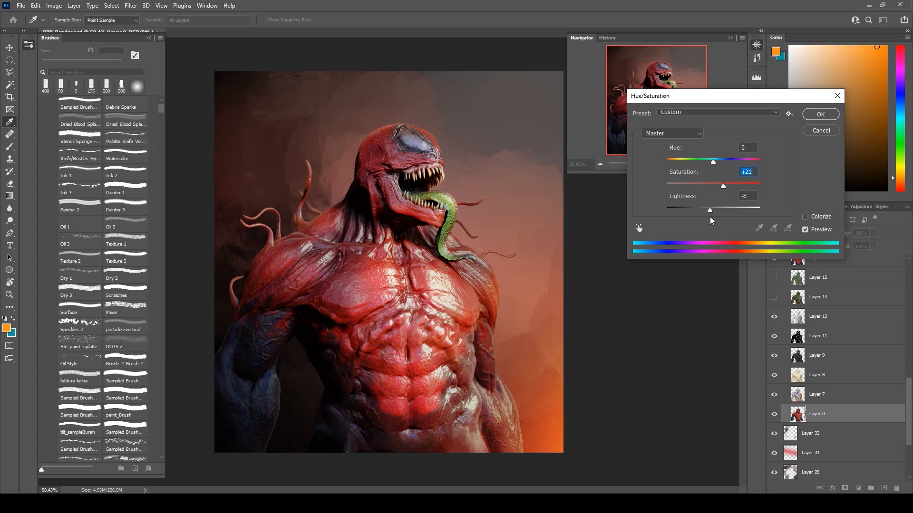
pyautogui.press('Tab')
pyautogui.hotkey('shift', 'Tab')
pyautogui.click(830, 119)
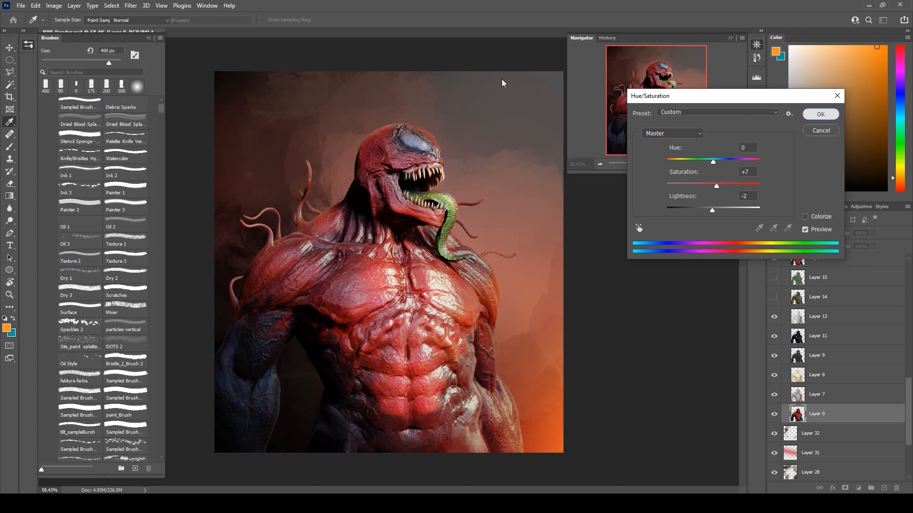
# Set the opacity of backdrop Layer 28 to 76% and that of Layer 25 to 100%.
pyautogui.scroll(-2, 473, 107)
pyautogui.scroll(1, 466, 118)
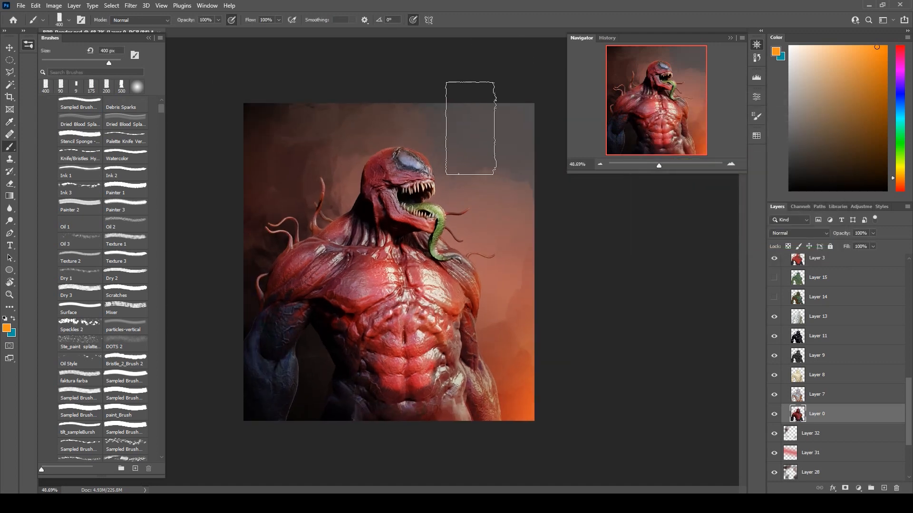
pyautogui.scroll(-3, 814, 436)
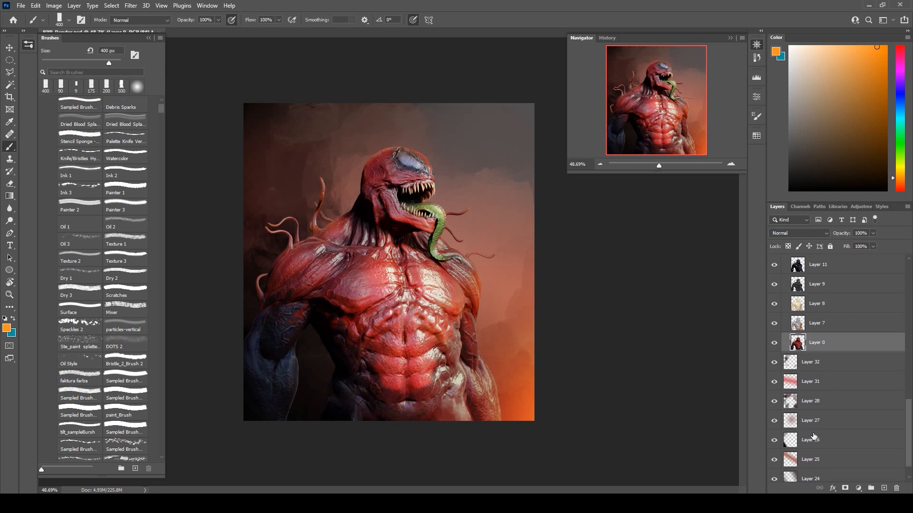
pyautogui.click(818, 400)
pyautogui.click(873, 232)
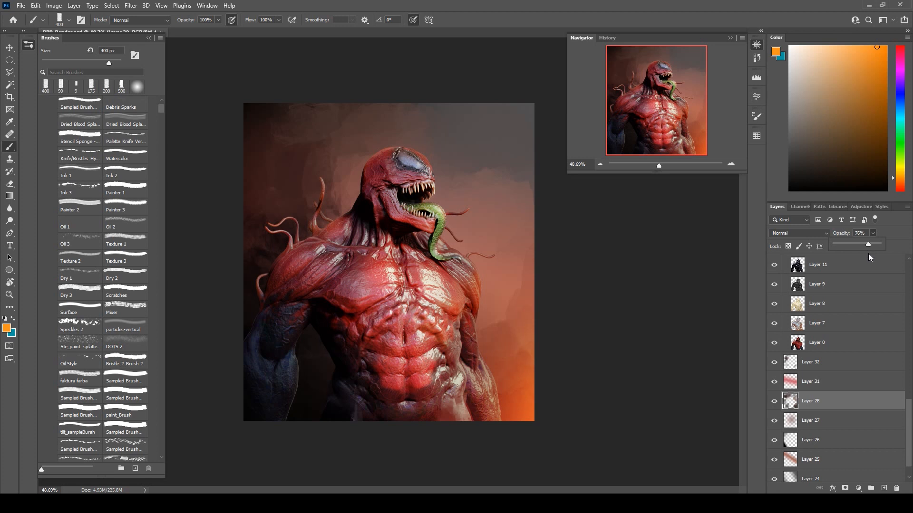
pyautogui.click(840, 462)
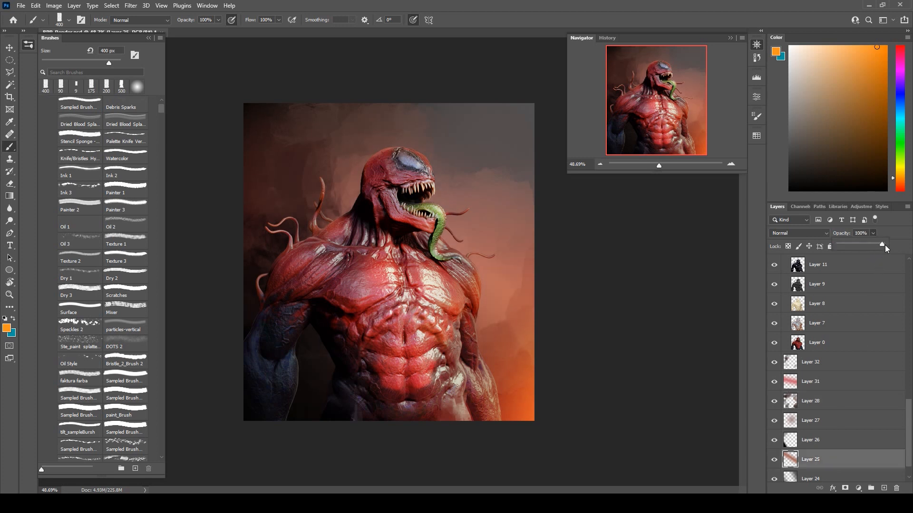
# Compare the creature's look with Layer 11 hidden and shown.
pyautogui.scroll(2, 468, 242)
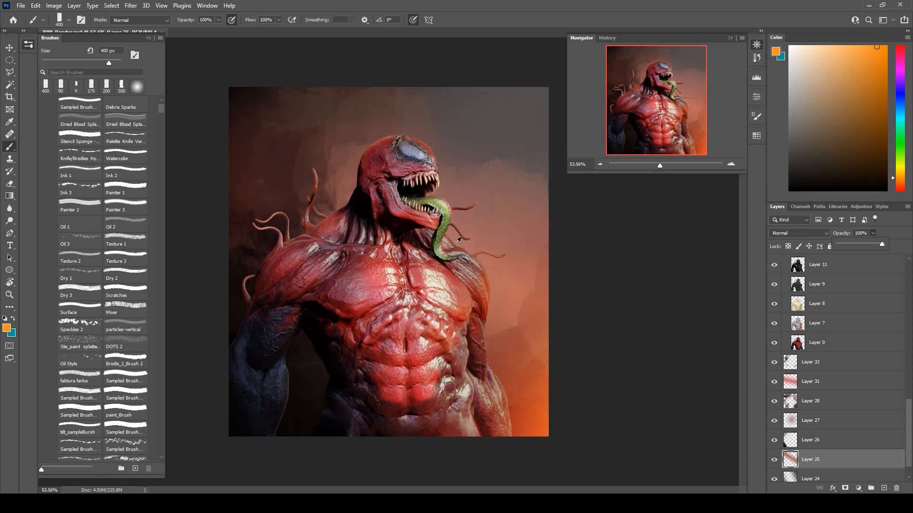
pyautogui.scroll(3, 892, 325)
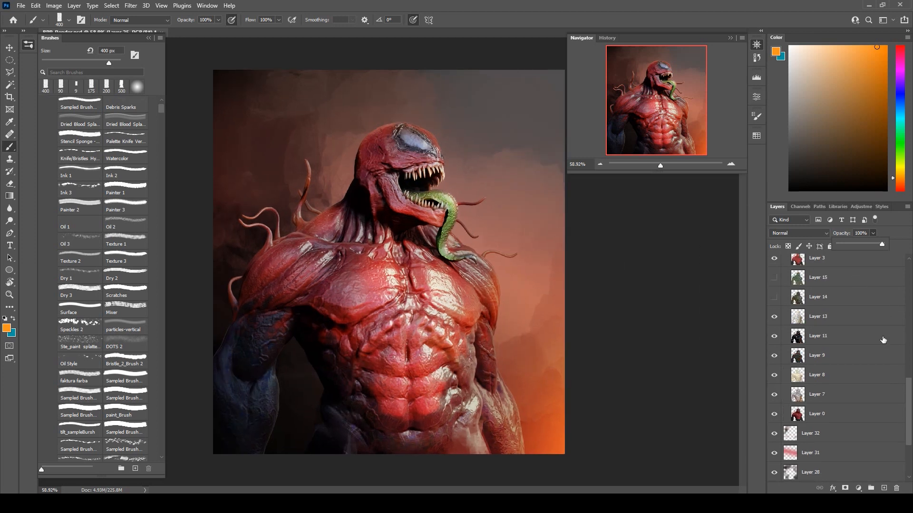
pyautogui.click(806, 342)
pyautogui.click(775, 338)
pyautogui.click(774, 336)
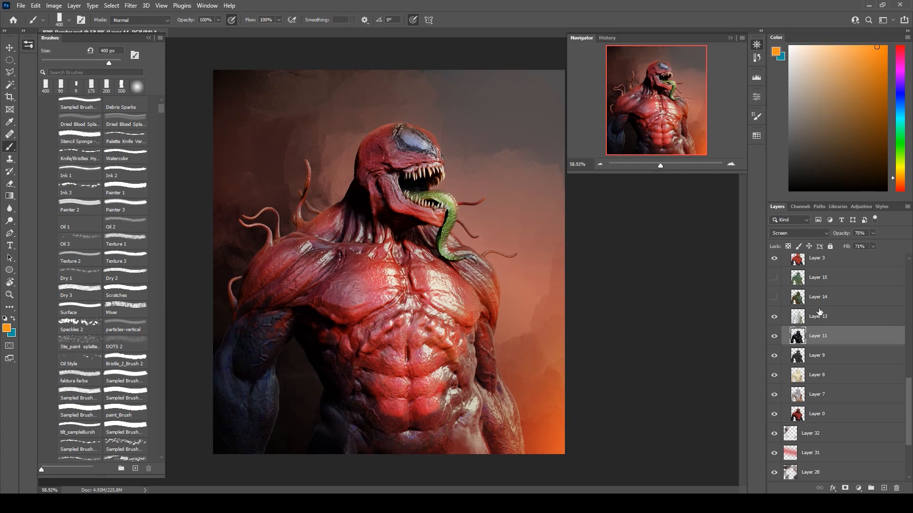
# Show Layer 14 and try blend modes such as Hard Light on it.
pyautogui.click(775, 297)
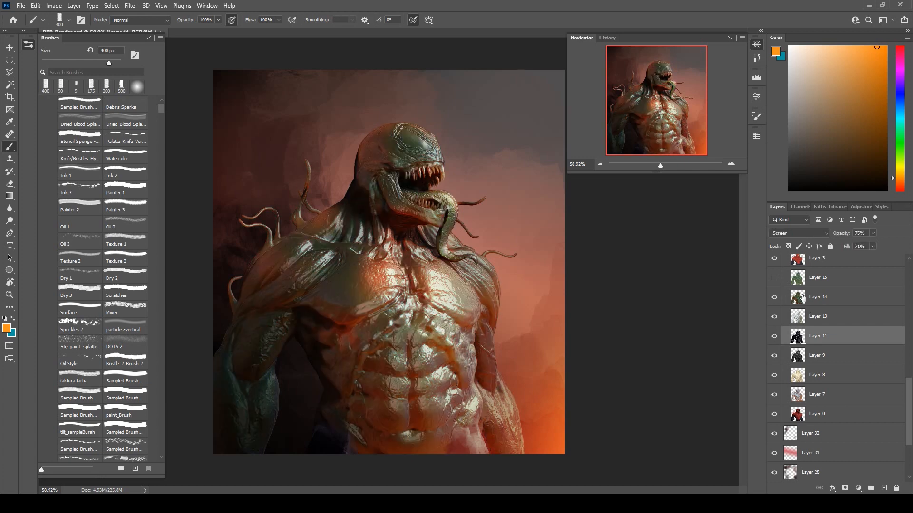
pyautogui.click(785, 297)
pyautogui.click(791, 234)
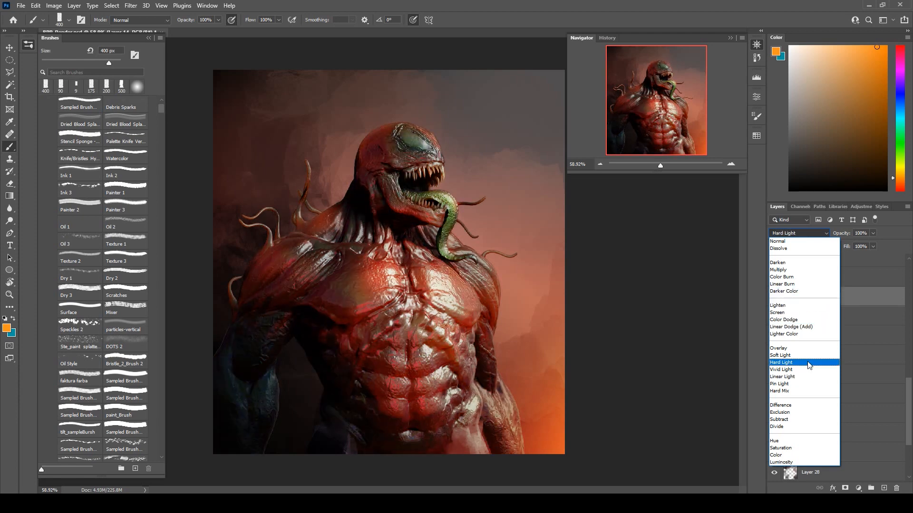
pyautogui.click(683, 338)
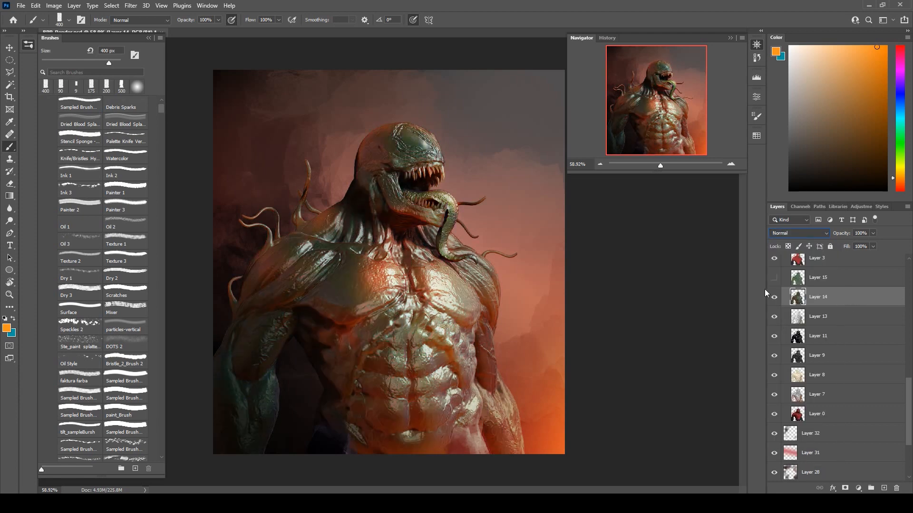
# Hide Layer 14 and add a new empty layer directly above backdrop Layer 32.
pyautogui.click(773, 297)
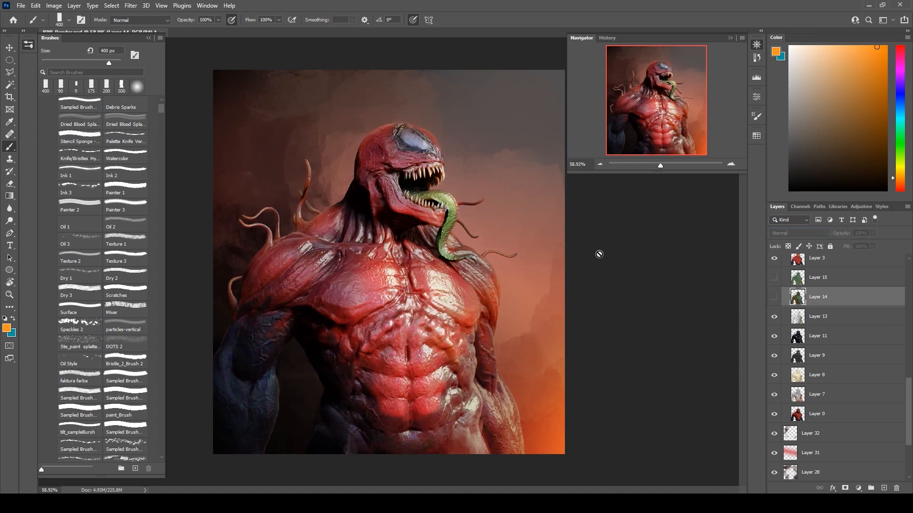
pyautogui.scroll(-5, 810, 312)
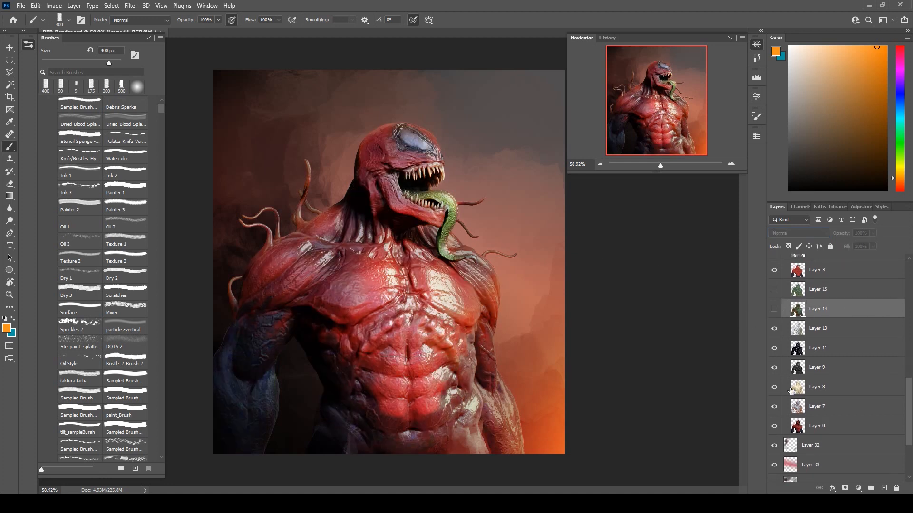
pyautogui.click(884, 488)
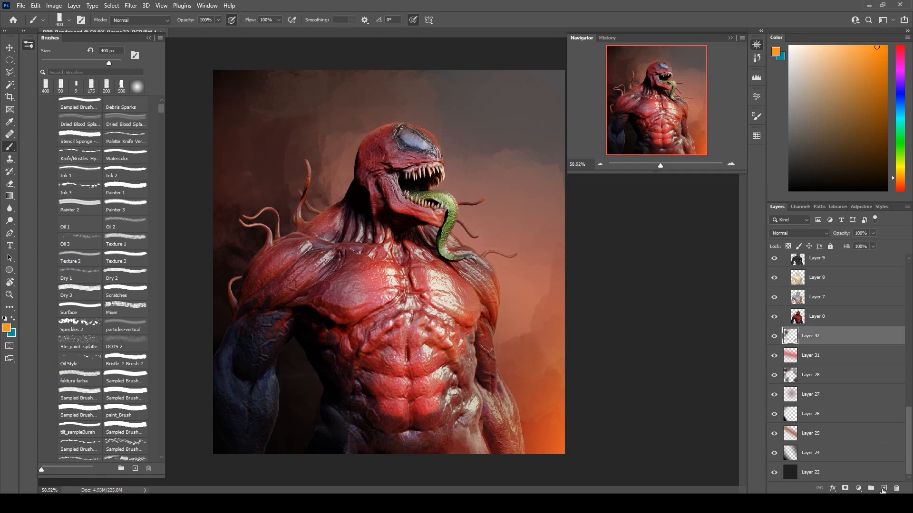
# Paint sampled dark brown texture over the backdrop behind the creature's head and shoulder with a 700 px brush.
pyautogui.press(']')
pyautogui.press(']')
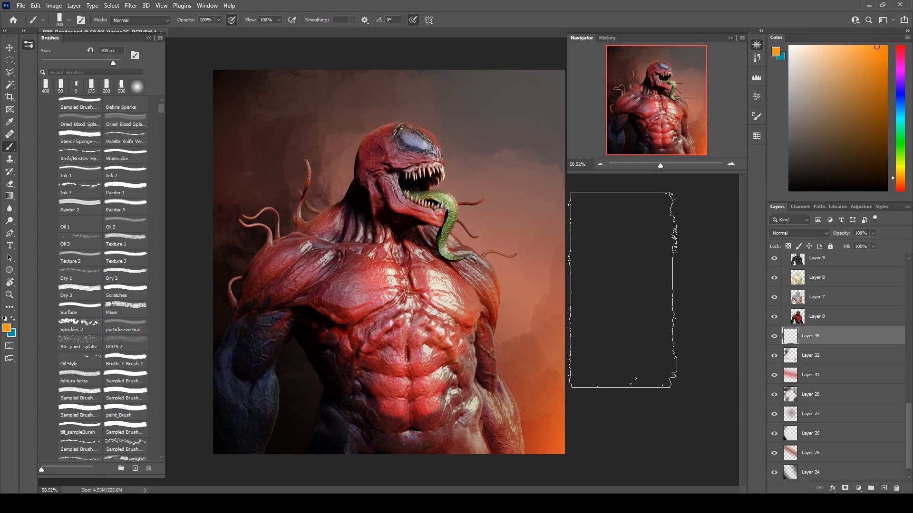
pyautogui.moveTo(332, 112)
pyautogui.mouseDown()
pyautogui.moveTo(309, 103)
pyautogui.moveTo(342, 123)
pyautogui.mouseUp()
pyautogui.hotkey('ctrl', 'z')
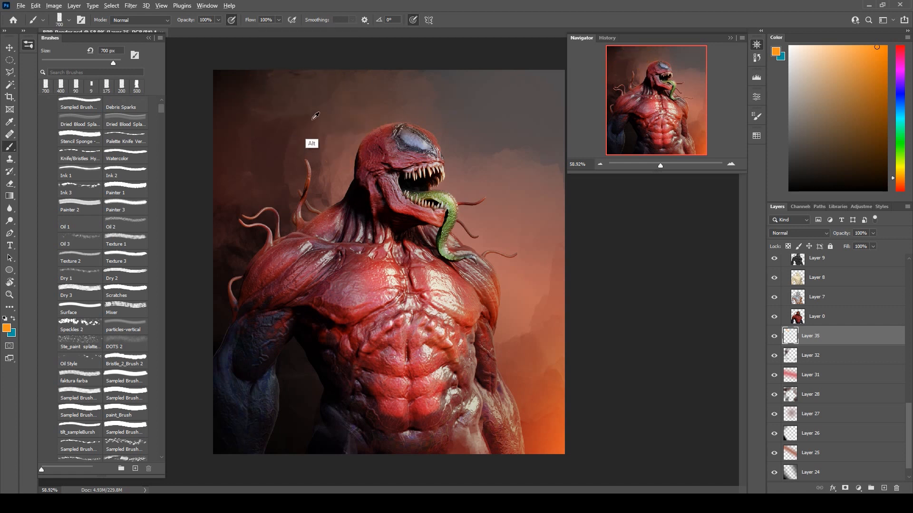
pyautogui.keyDown('alt'); pyautogui.keyDown('shift'); pyautogui.rightClick(311, 143); pyautogui.keyUp('shift'); pyautogui.keyUp('alt')
pyautogui.moveTo(328, 111)
pyautogui.mouseDown()
pyautogui.moveTo(302, 101)
pyautogui.moveTo(271, 122)
pyautogui.moveTo(229, 185)
pyautogui.mouseUp()
pyautogui.keyDown('alt'); pyautogui.click(227, 100); pyautogui.keyUp('alt')
pyautogui.keyDown('alt'); pyautogui.click(216, 123); pyautogui.keyUp('alt')
pyautogui.moveTo(347, 149); pyautogui.dragTo(362, 211)
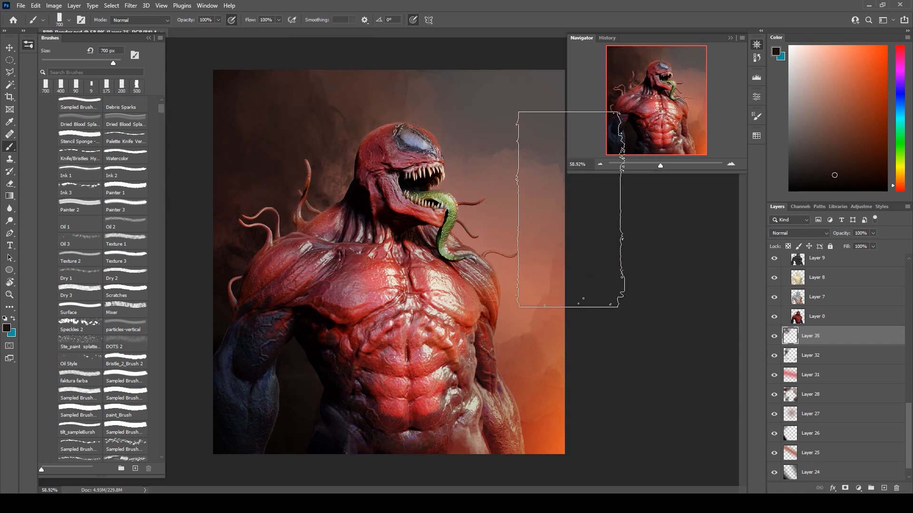
# Paint lighter dusty pink and beige smoke into the backdrop beside the tongue and shoulder, using sampled tones.
pyautogui.moveTo(452, 259); pyautogui.dragTo(500, 329)
pyautogui.keyDown('alt'); pyautogui.click(528, 249); pyautogui.keyUp('alt')
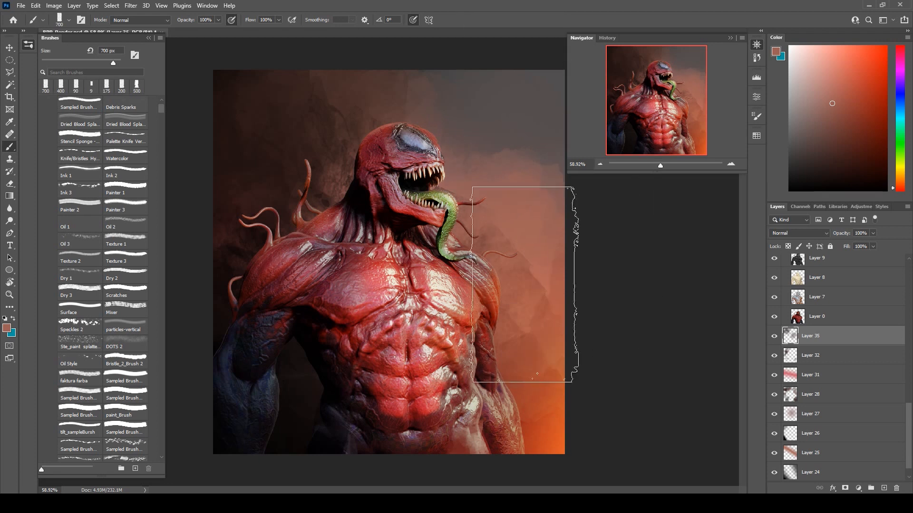
pyautogui.keyDown('alt'); pyautogui.click(484, 286); pyautogui.keyUp('alt')
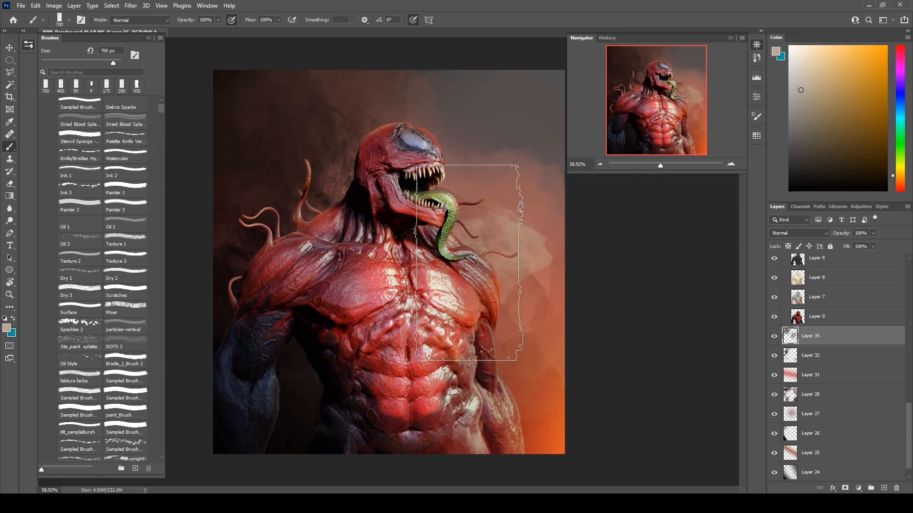
pyautogui.moveTo(434, 195); pyautogui.dragTo(480, 304)
pyautogui.click(509, 352)
pyautogui.keyDown('alt'); pyautogui.click(530, 228); pyautogui.keyUp('alt')
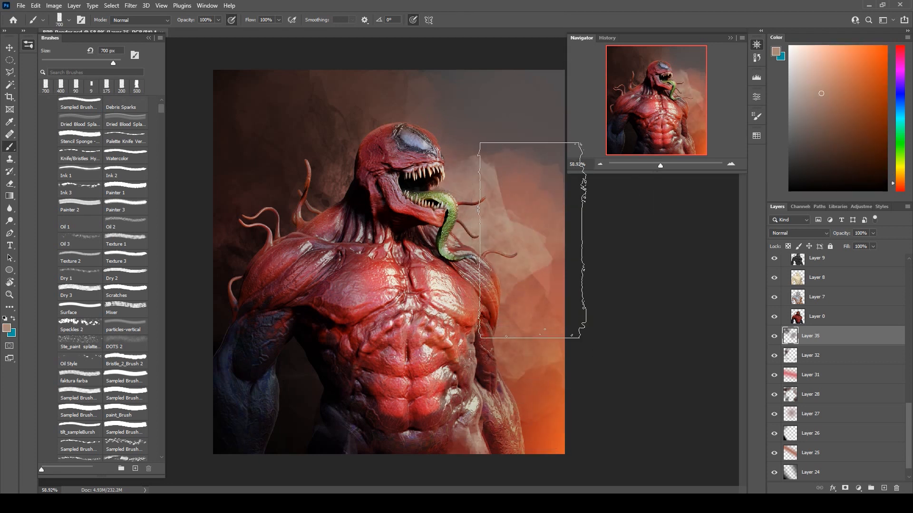
pyautogui.keyDown('alt'); pyautogui.click(520, 229); pyautogui.keyUp('alt')
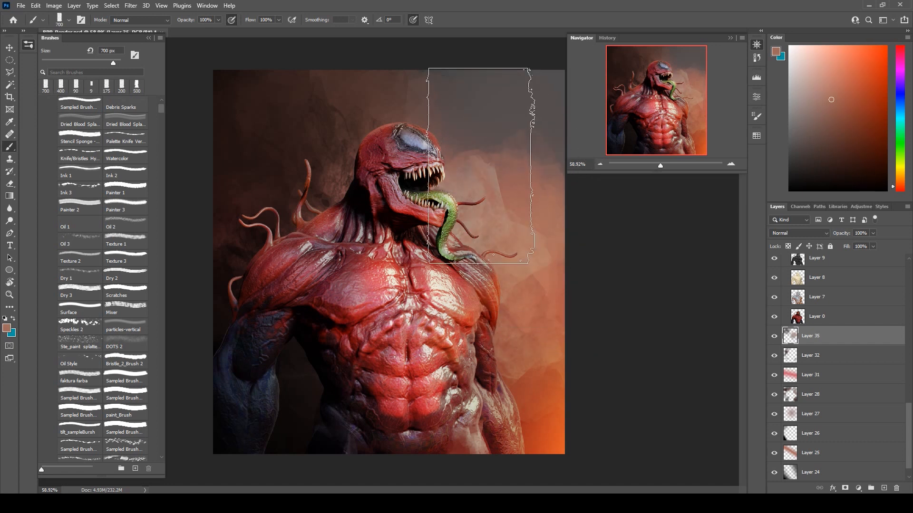
# Refine the smoke's edges with a 250 px brush and touch up the backdrop in sampled dark brown at 500 px.
pyautogui.press('[')
pyautogui.press('[')
pyautogui.press('[')
pyautogui.press('[')
pyautogui.press('[')
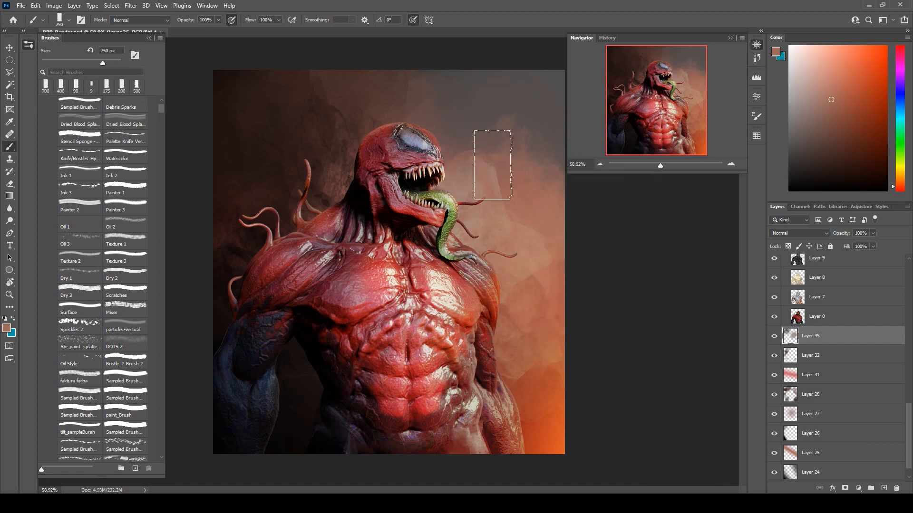
pyautogui.keyDown('alt'); pyautogui.click(356, 136); pyautogui.keyUp('alt')
pyautogui.press(']')
pyautogui.press(']')
pyautogui.press(']')
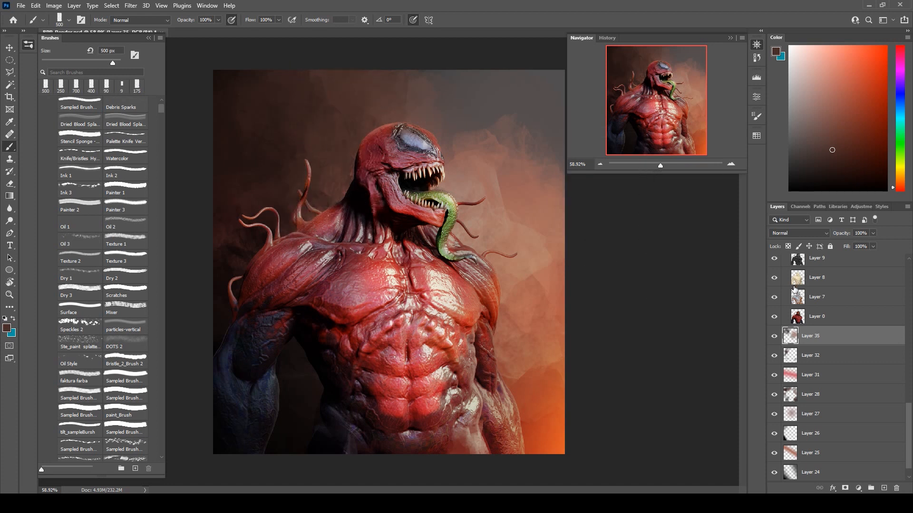
pyautogui.scroll(-1, 863, 425)
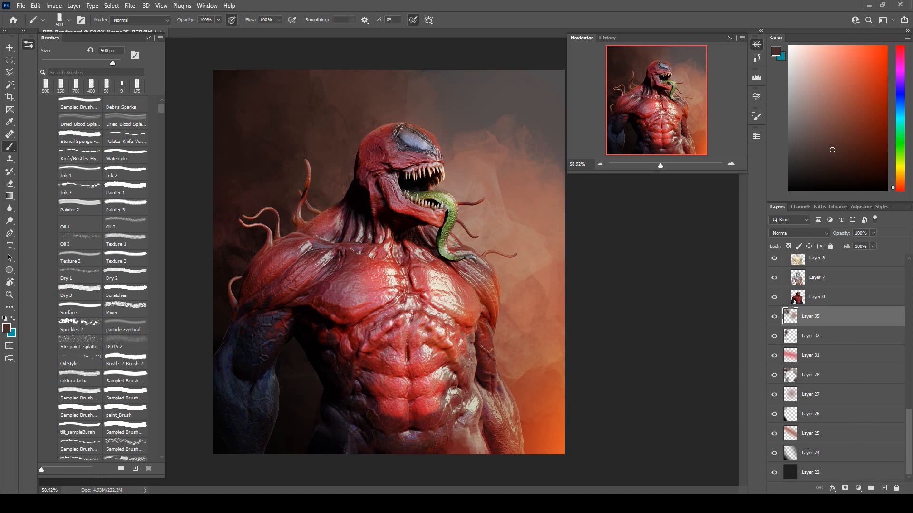
# Add a new layer, place it at the top of Group 2 and choose a dark green foreground colour.
pyautogui.click(883, 489)
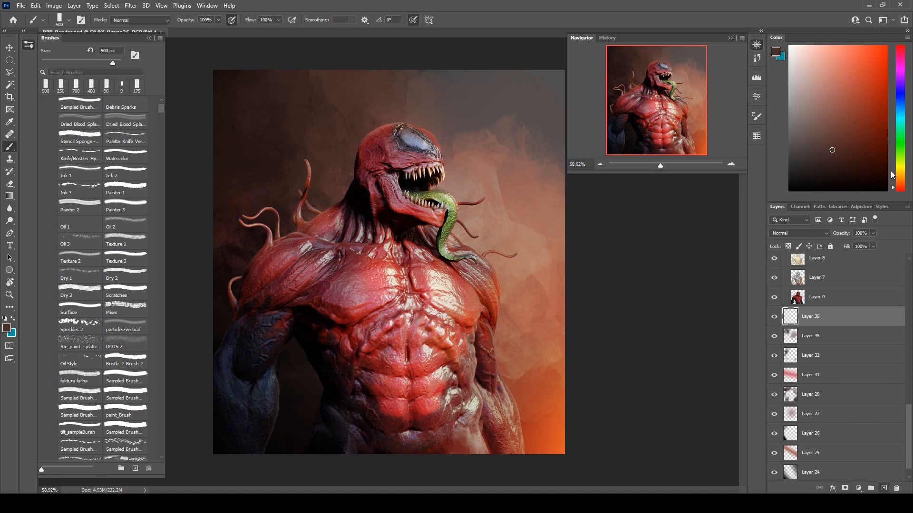
pyautogui.click(900, 143)
pyautogui.click(873, 139)
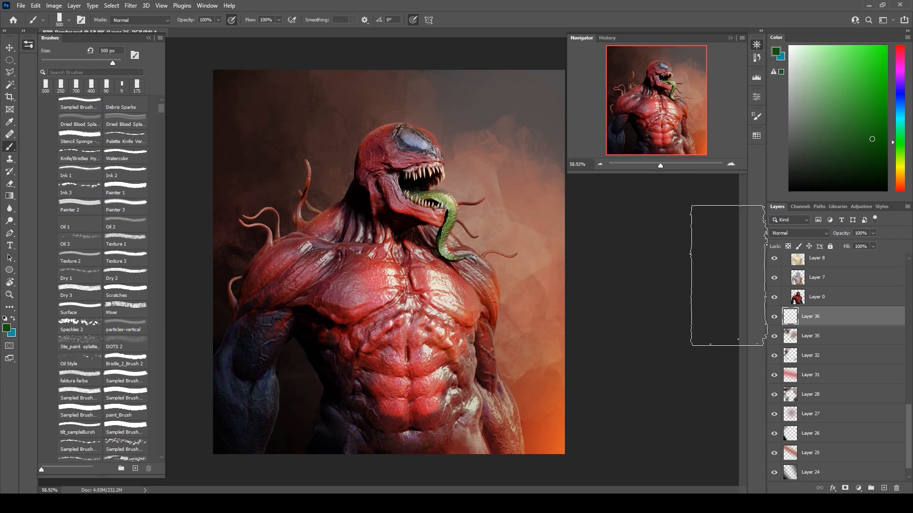
pyautogui.moveTo(847, 316); pyautogui.dragTo(758, 248)
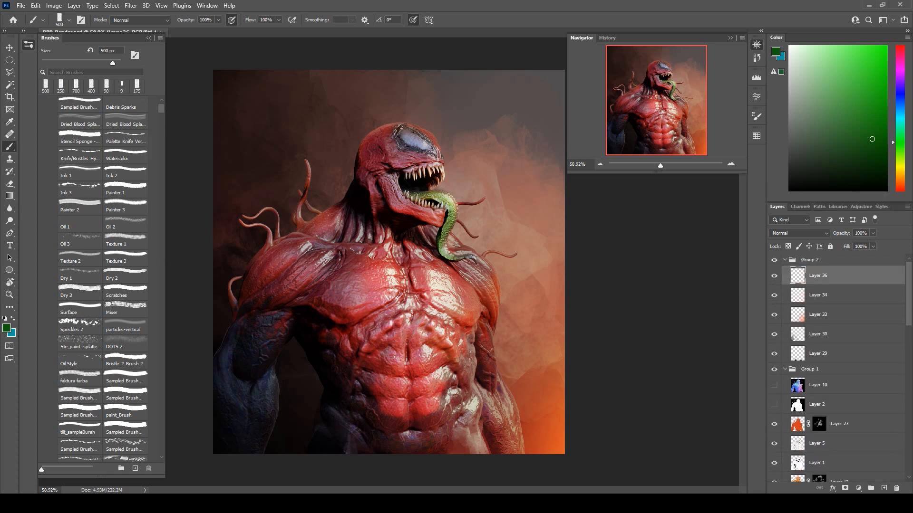
# Fill Layer 36 with green using the Paint Bucket, trying a lighter shade before settling on a medium-dark green.
pyautogui.click(9, 195)
pyautogui.click(42, 205)
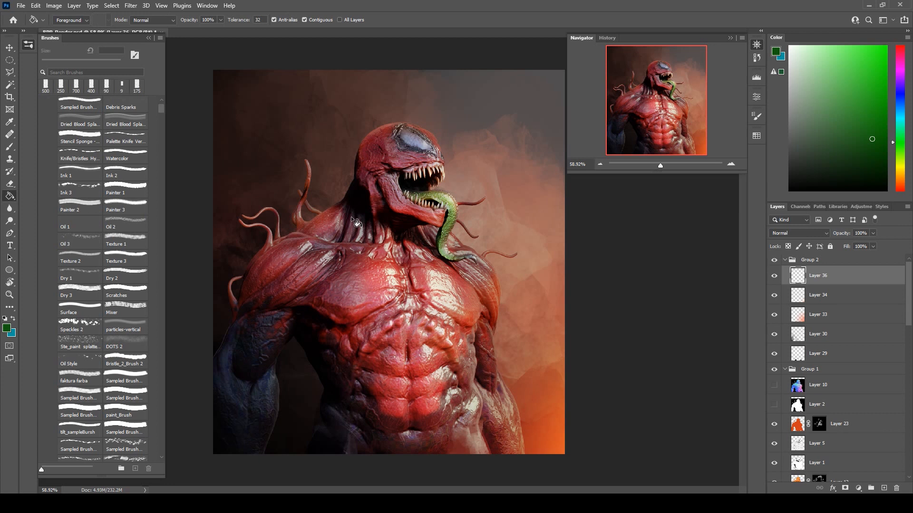
pyautogui.click(354, 221)
pyautogui.moveTo(809, 157)
pyautogui.mouseDown()
pyautogui.moveTo(829, 147)
pyautogui.moveTo(852, 109)
pyautogui.mouseUp()
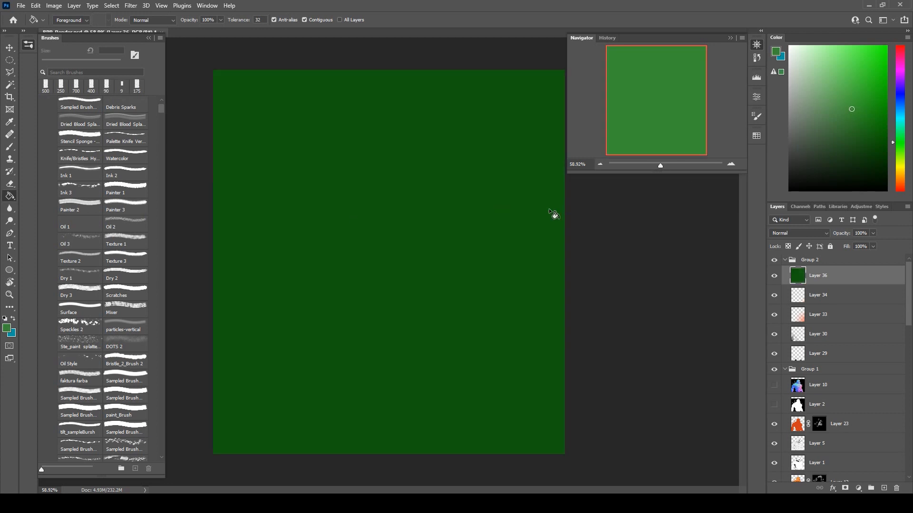
pyautogui.click(552, 214)
pyautogui.click(853, 128)
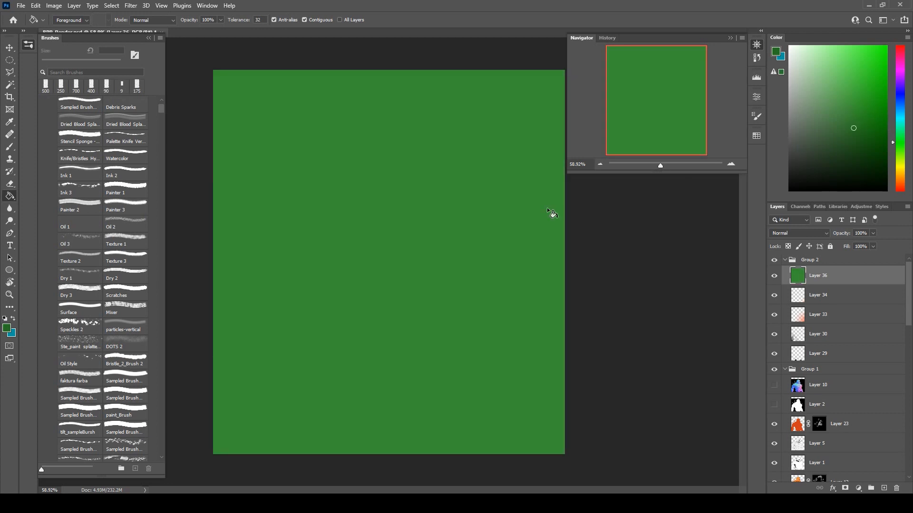
pyautogui.click(499, 231)
# Set green Layer 36 to the Color blend mode with 67% opacity and 34% fill.
pyautogui.click(772, 234)
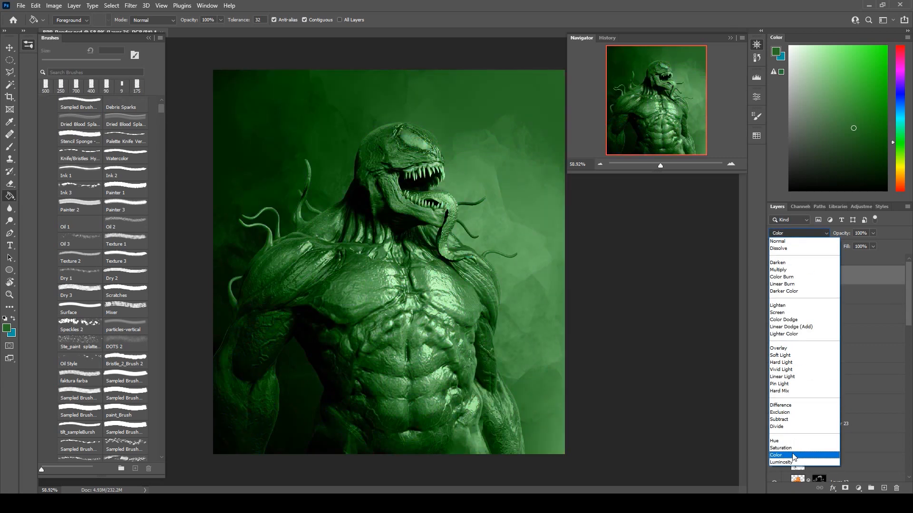
pyautogui.click(804, 455)
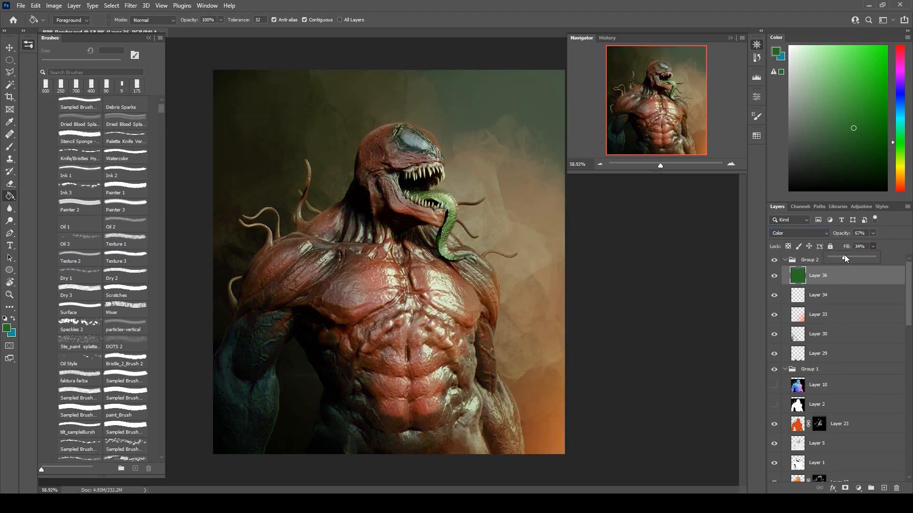
pyautogui.click(873, 233)
pyautogui.click(618, 235)
pyautogui.scroll(-3, 608, 236)
pyautogui.scroll(3, 551, 239)
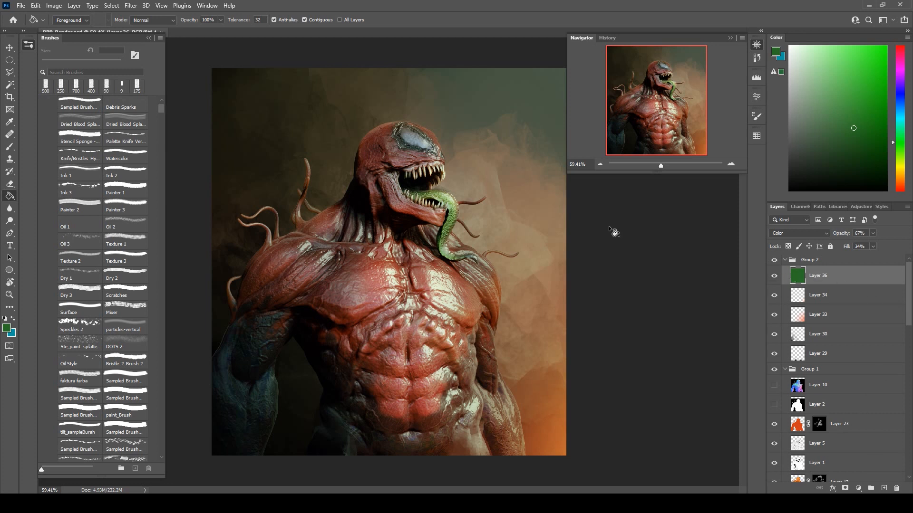
# Add a new layer for brushwork directly beneath green Layer 36 in Group 2, and hide Layer 36.
pyautogui.click(9, 136)
pyautogui.click(10, 146)
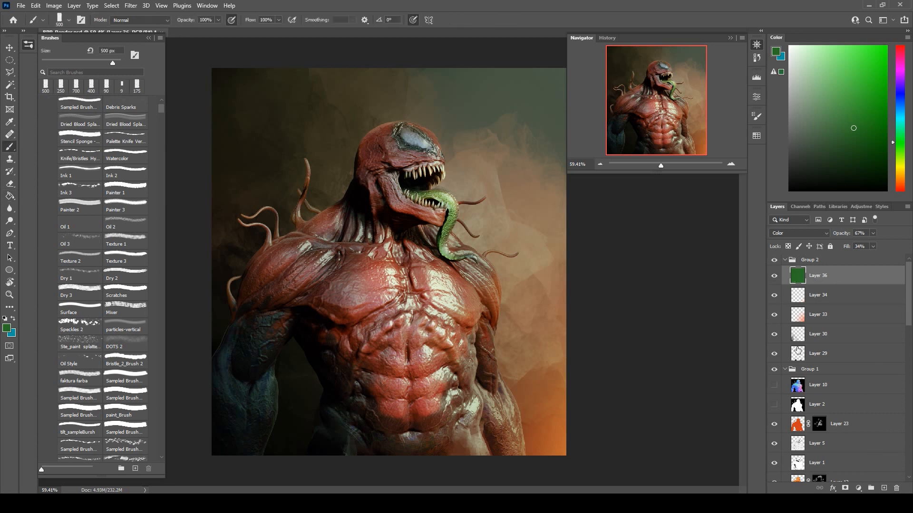
pyautogui.click(884, 488)
pyautogui.click(774, 295)
pyautogui.moveTo(843, 303); pyautogui.dragTo(842, 273)
pyautogui.moveTo(842, 272); pyautogui.dragTo(842, 271)
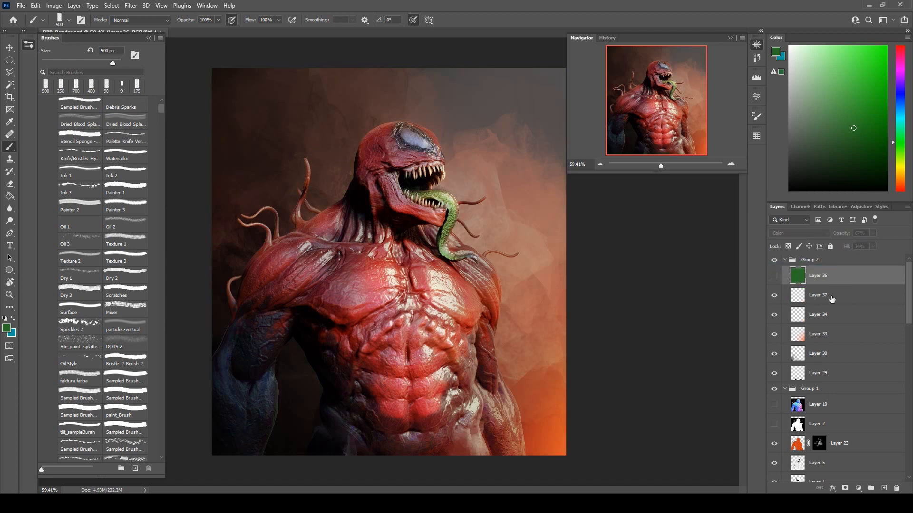
pyautogui.click(832, 299)
# Sample the light grey of the creature's eye as the paint colour and reduce the brush size to 4 px.
pyautogui.scroll(9, 401, 155)
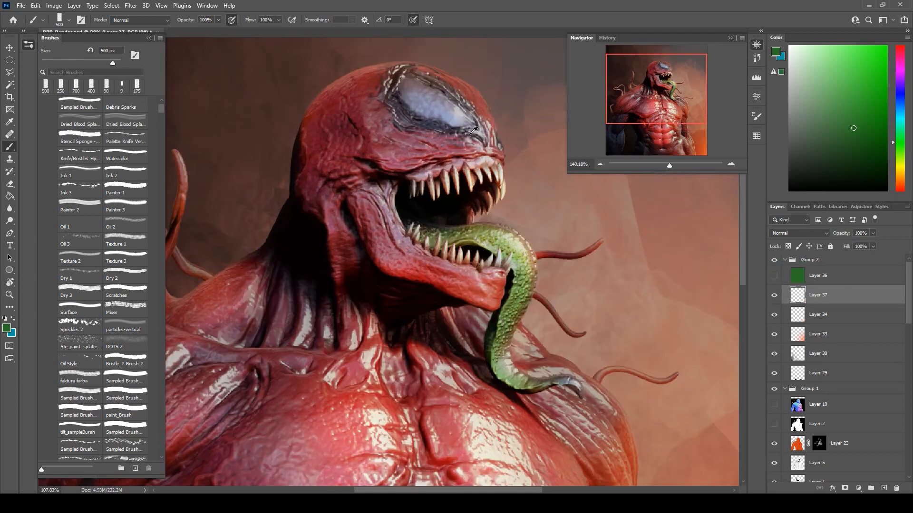
pyautogui.keyDown('alt'); pyautogui.click(462, 107); pyautogui.keyUp('alt')
pyautogui.press('[')
pyautogui.press('[')
pyautogui.press('[')
pyautogui.press('[')
pyautogui.press('[')
pyautogui.press('[')
pyautogui.press('[')
pyautogui.press('[')
pyautogui.press('[')
pyautogui.press('[')
pyautogui.press('[')
pyautogui.press('[')
pyautogui.press('[')
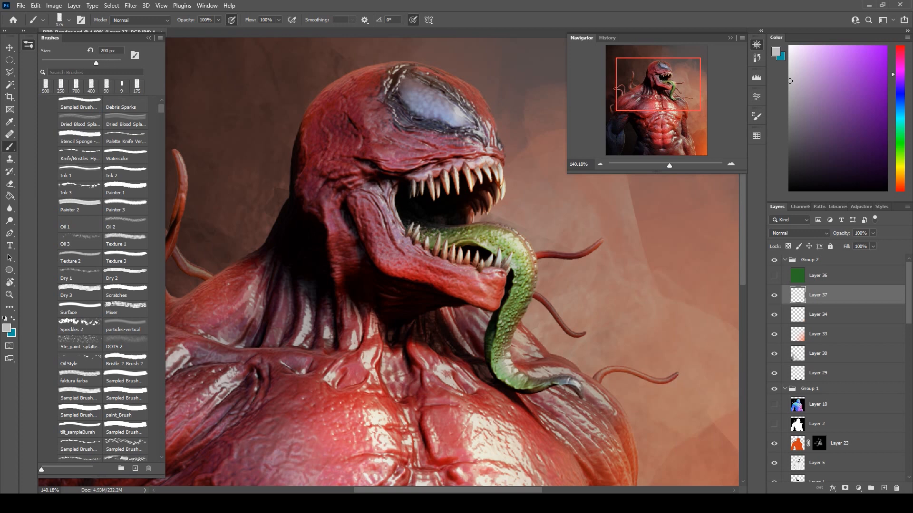
pyautogui.press('[')
pyautogui.press('[')
pyautogui.press('[')
pyautogui.press('[')
pyautogui.press('[')
pyautogui.press('[')
pyautogui.press('[')
pyautogui.press('[')
# Paint thin light grey saliva strands stretching between the upper and lower teeth on Layer 37.
pyautogui.moveTo(448, 192)
pyautogui.mouseDown()
pyautogui.moveTo(450, 244)
pyautogui.moveTo(451, 233)
pyautogui.mouseUp()
pyautogui.moveTo(499, 180); pyautogui.dragTo(497, 226)
pyautogui.moveTo(433, 194)
pyautogui.mouseDown()
pyautogui.moveTo(425, 229)
pyautogui.moveTo(434, 243)
pyautogui.mouseUp()
pyautogui.moveTo(428, 191)
pyautogui.mouseDown()
pyautogui.moveTo(419, 215)
pyautogui.moveTo(419, 208)
pyautogui.moveTo(413, 231)
pyautogui.mouseUp()
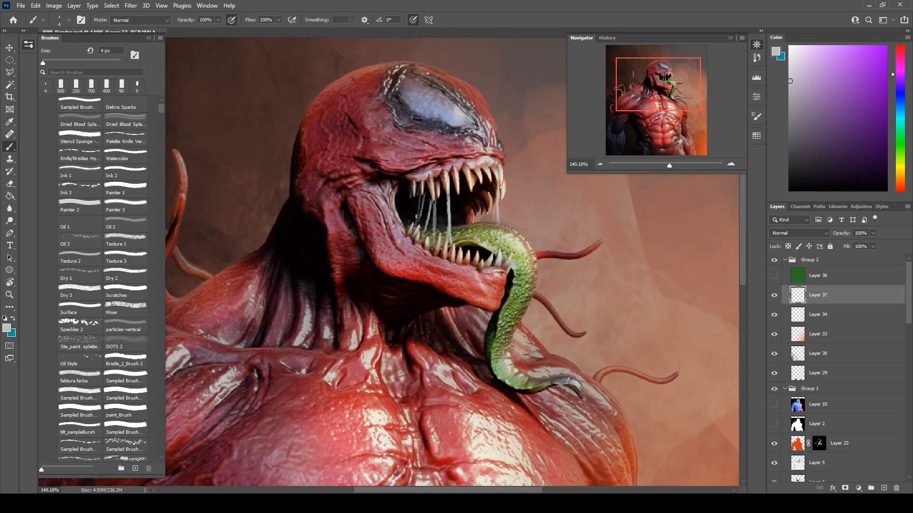
pyautogui.moveTo(417, 196); pyautogui.dragTo(415, 231)
pyautogui.moveTo(482, 181); pyautogui.dragTo(470, 248)
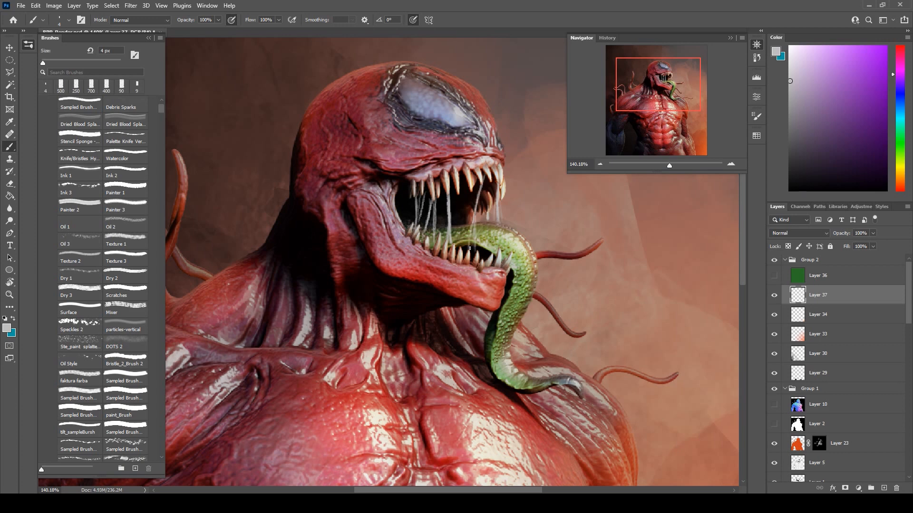
pyautogui.moveTo(477, 185); pyautogui.dragTo(469, 240)
pyautogui.press('e')
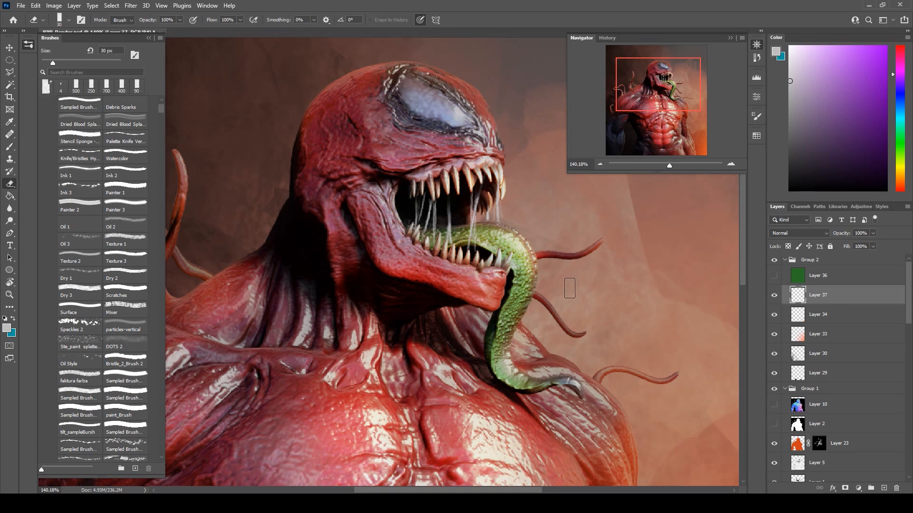
# Paint thin light grey saliva drips along the outer curve of the green tongue.
pyautogui.press('b')
pyautogui.moveTo(532, 291); pyautogui.dragTo(533, 373)
pyautogui.moveTo(527, 311); pyautogui.dragTo(526, 373)
pyautogui.moveTo(527, 286); pyautogui.dragTo(528, 311)
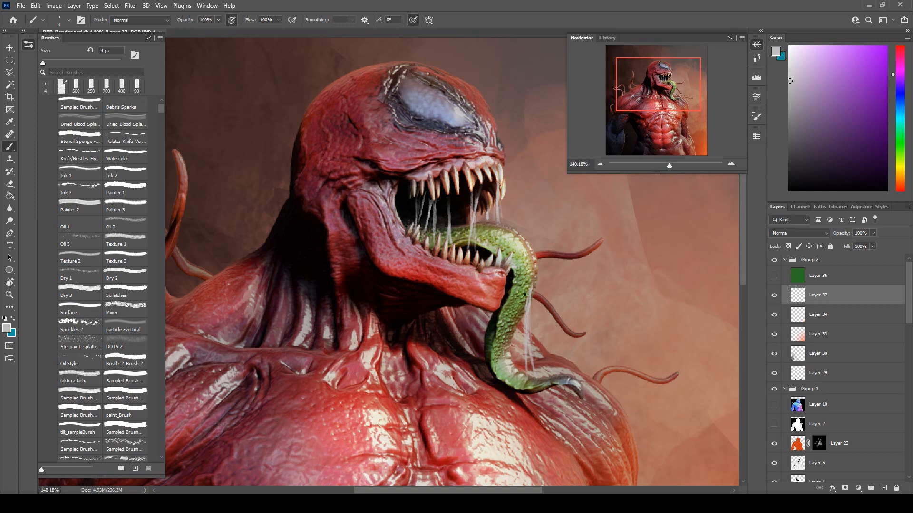
pyautogui.press('x')
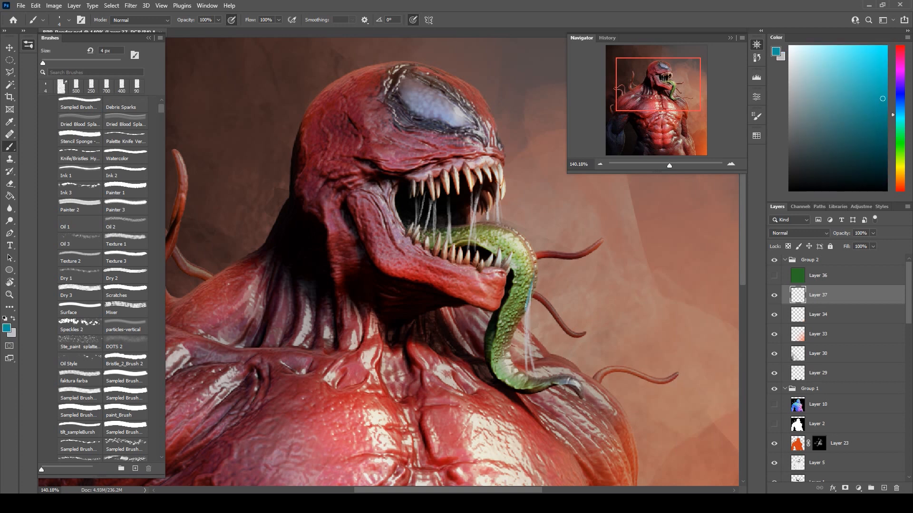
pyautogui.hotkey('ctrl', 'z')
pyautogui.press('e')
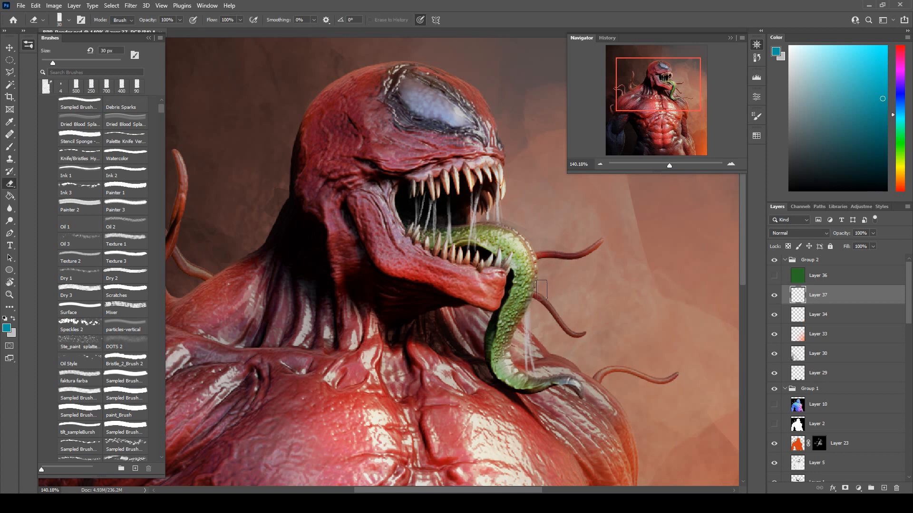
pyautogui.press('b')
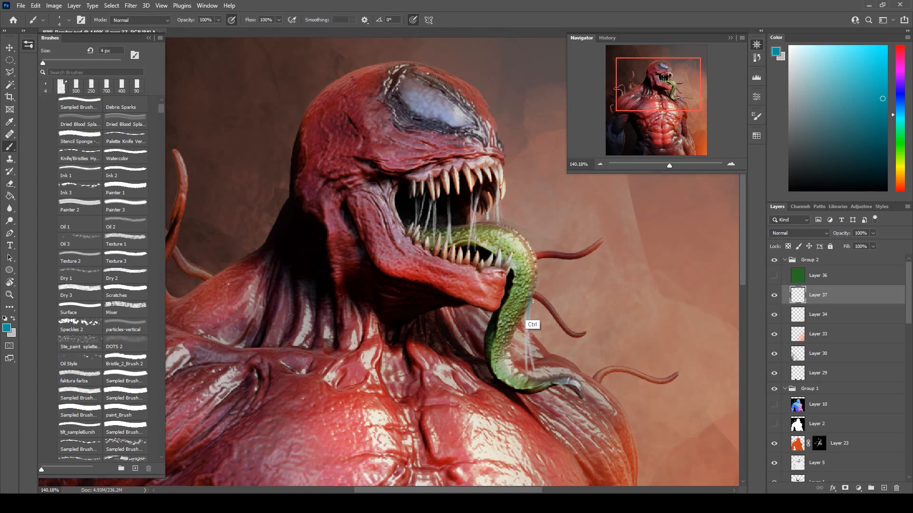
pyautogui.press('x')
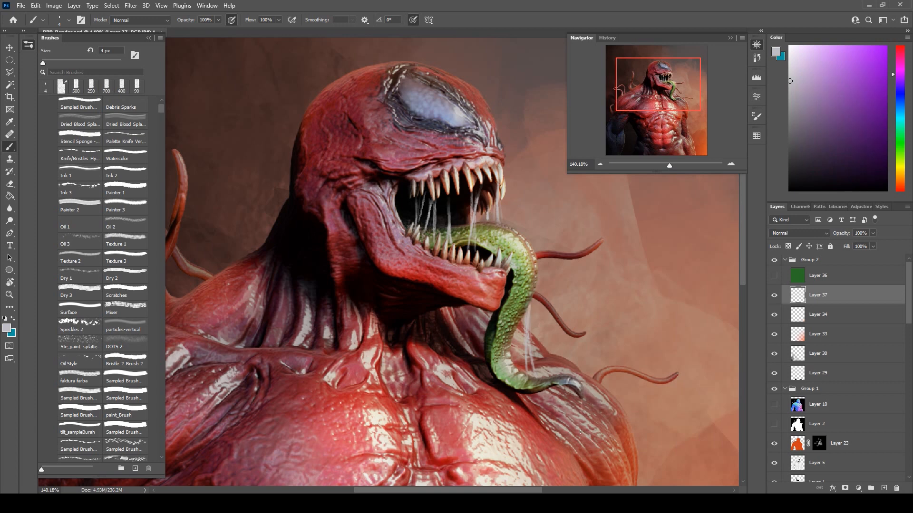
# Paint a short light grey saliva drip falling below the tip of the tongue.
pyautogui.moveTo(581, 416); pyautogui.dragTo(581, 451)
pyautogui.scroll(-13, 516, 271)
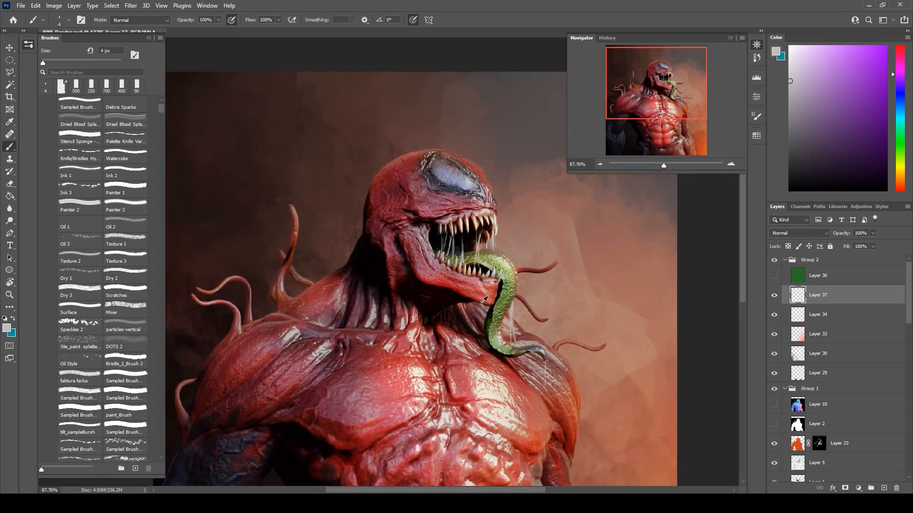
# Paint fine light grey spit droplets in front of the open mouth on Layer 37 with the DOTS 2 brush at 200 px.
pyautogui.scroll(5, 302, 272)
pyautogui.scroll(1, 305, 269)
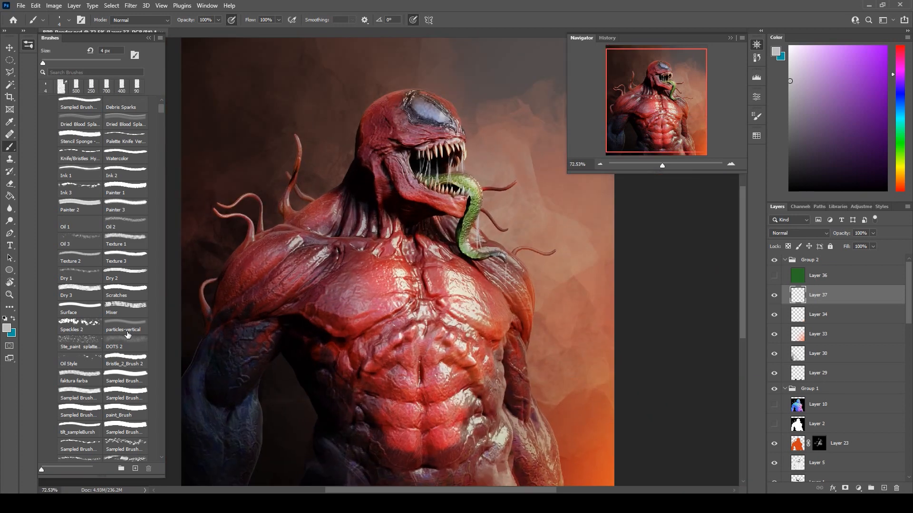
pyautogui.click(83, 342)
pyautogui.click(93, 326)
pyautogui.moveTo(464, 166); pyautogui.dragTo(484, 189)
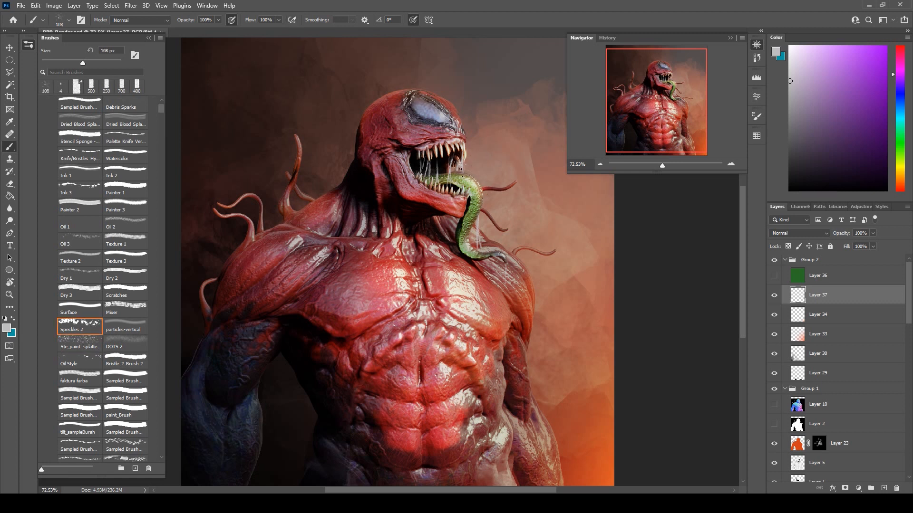
pyautogui.click(119, 347)
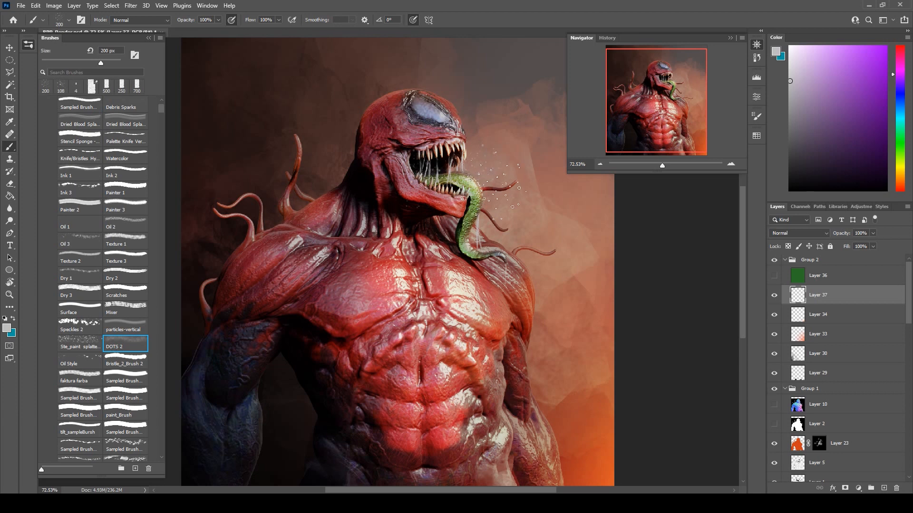
pyautogui.keyDown('alt'); pyautogui.scroll(-1, 566, 263); pyautogui.keyUp('alt')
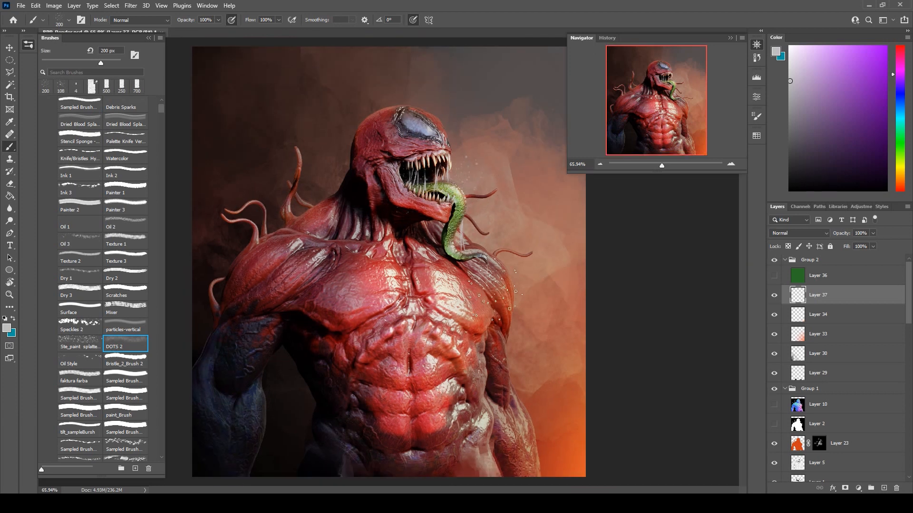
# Set Layer 32's opacity to 78%, and Layer 28's opacity to 86% with a 70% fill.
pyautogui.scroll(-10, 825, 419)
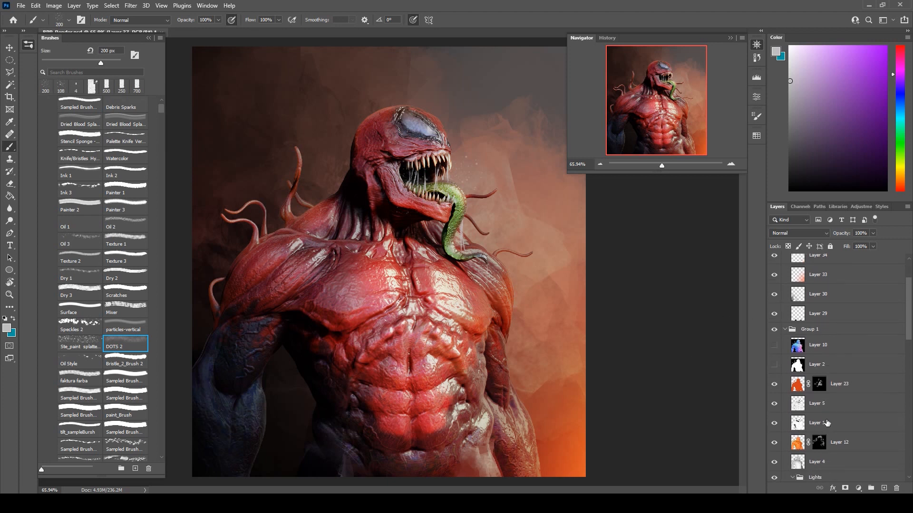
pyautogui.scroll(-5, 827, 433)
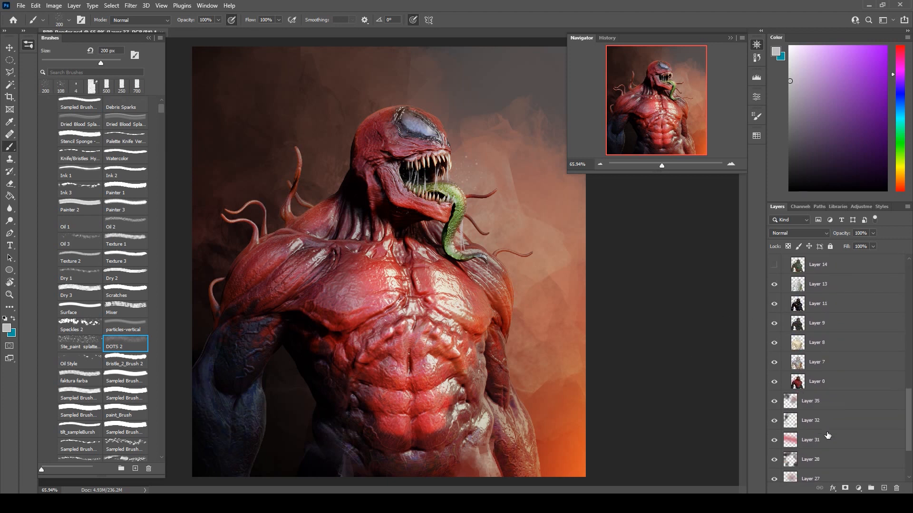
pyautogui.click(819, 385)
pyautogui.click(872, 233)
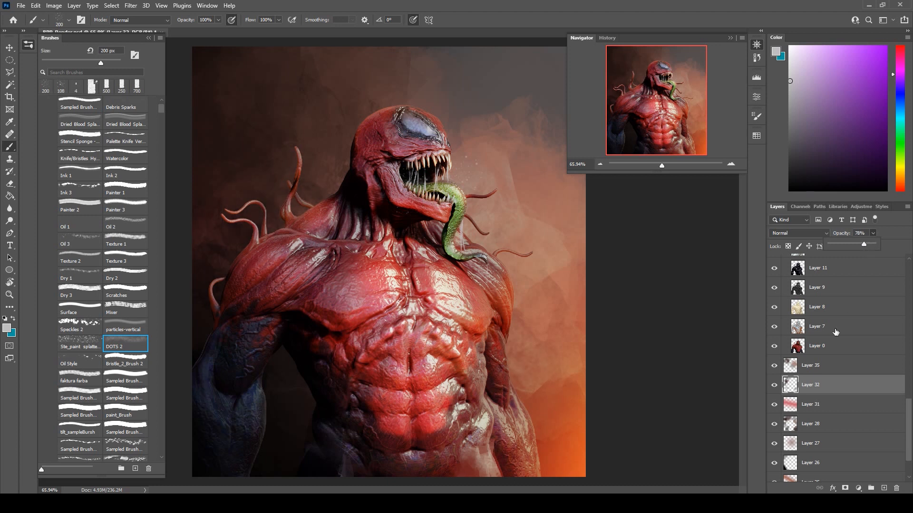
pyautogui.click(827, 422)
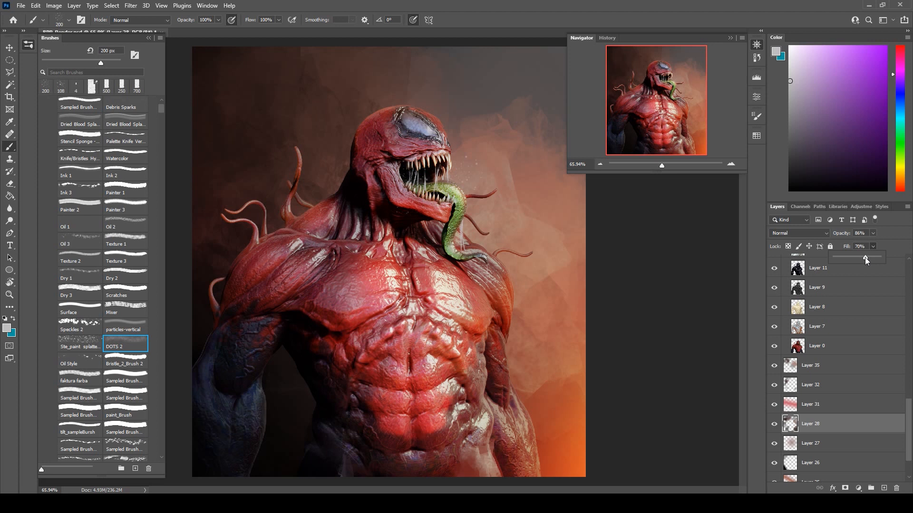
# Add a new layer above Layer 37 and prepare the Debris Sparks brush at 300 px with a yellow-orange colour.
pyautogui.moveTo(908, 407); pyautogui.dragTo(909, 250)
pyautogui.click(831, 296)
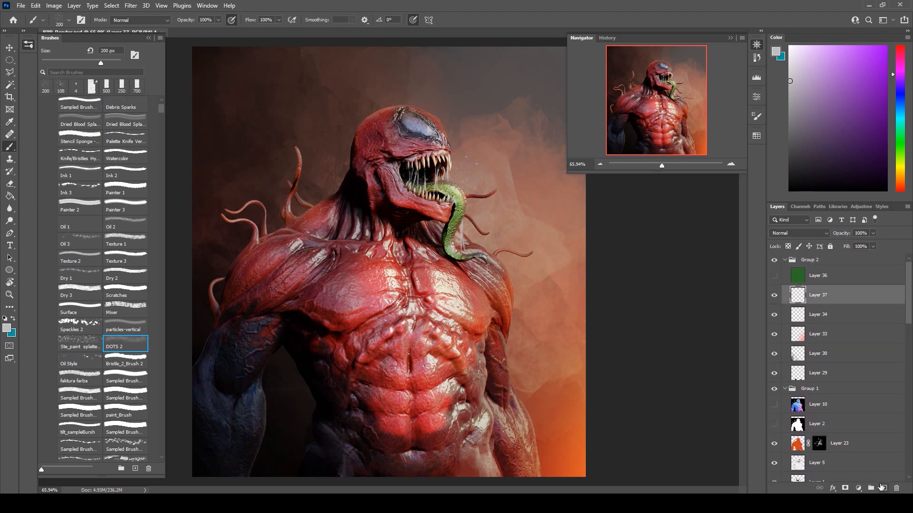
pyautogui.click(884, 488)
pyautogui.keyDown('alt'); pyautogui.click(585, 443); pyautogui.keyUp('alt')
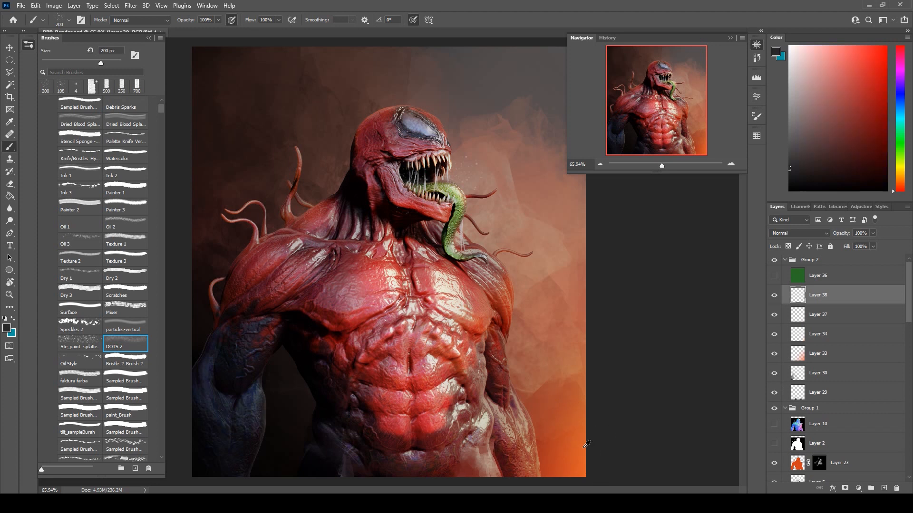
pyautogui.click(141, 105)
pyautogui.moveTo(496, 171); pyautogui.dragTo(556, 190)
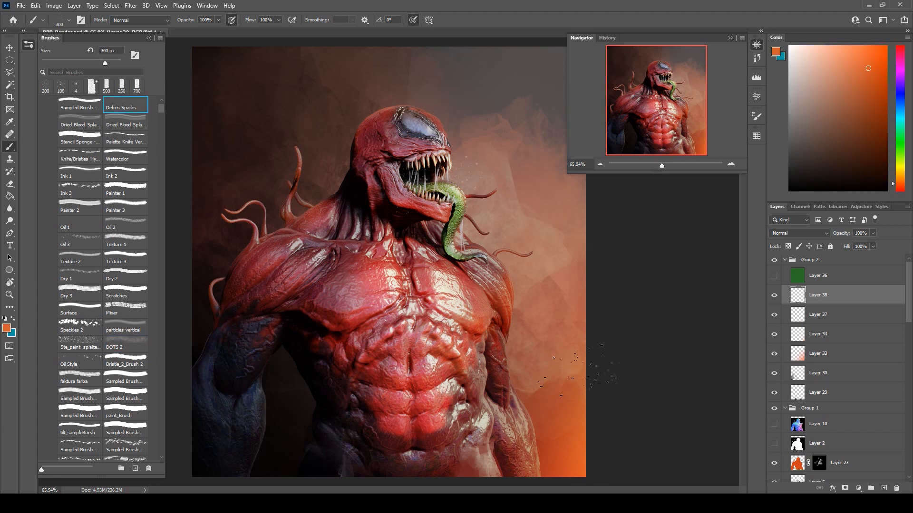
pyautogui.click(520, 285)
pyautogui.click(892, 169)
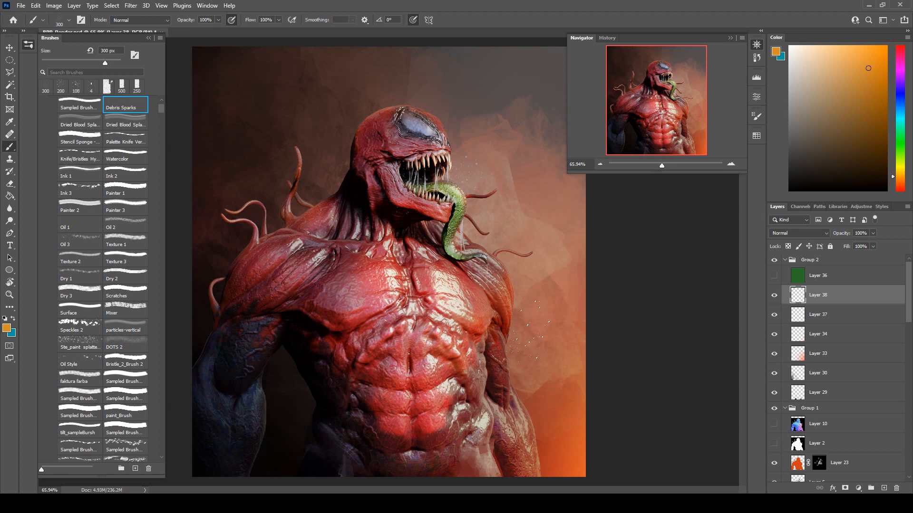
# Scatter yellow-orange sparks on Layer 38 around both sides of the creature, enlarging the Debris Sparks brush to 700 px.
pyautogui.moveTo(561, 397); pyautogui.dragTo(615, 404)
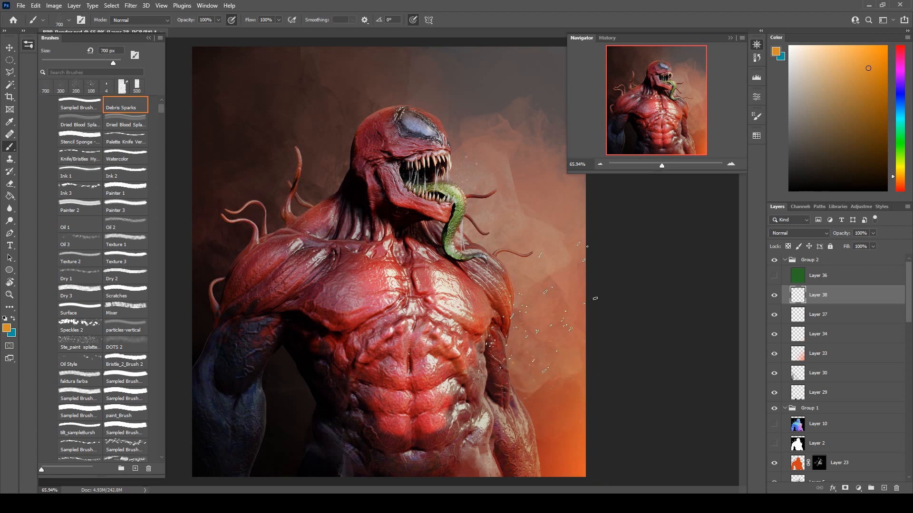
pyautogui.click(316, 387)
pyautogui.click(271, 385)
pyautogui.click(205, 240)
pyautogui.click(238, 167)
pyautogui.click(293, 200)
# Duplicate the sparks layer and set the copy's blend mode to Color Dodge.
pyautogui.scroll(-1, 849, 333)
pyautogui.hotkey('ctrl', 'j')
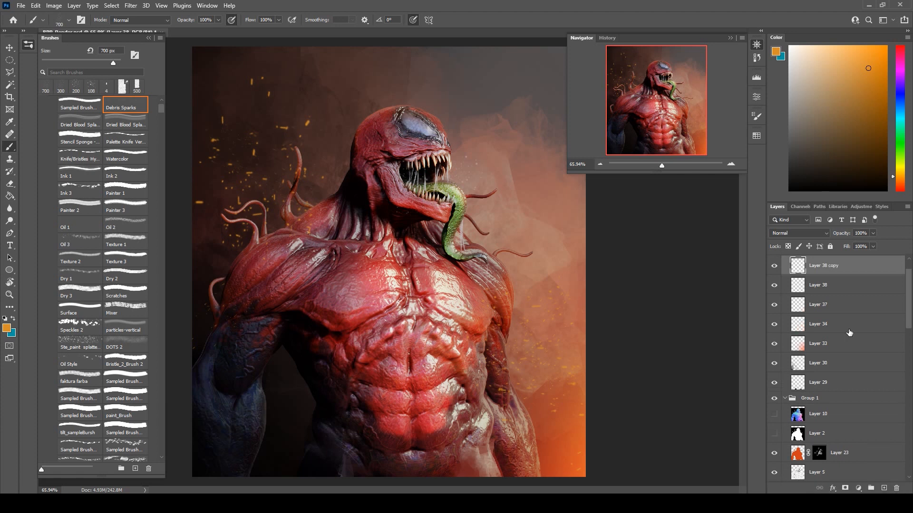
pyautogui.click(798, 233)
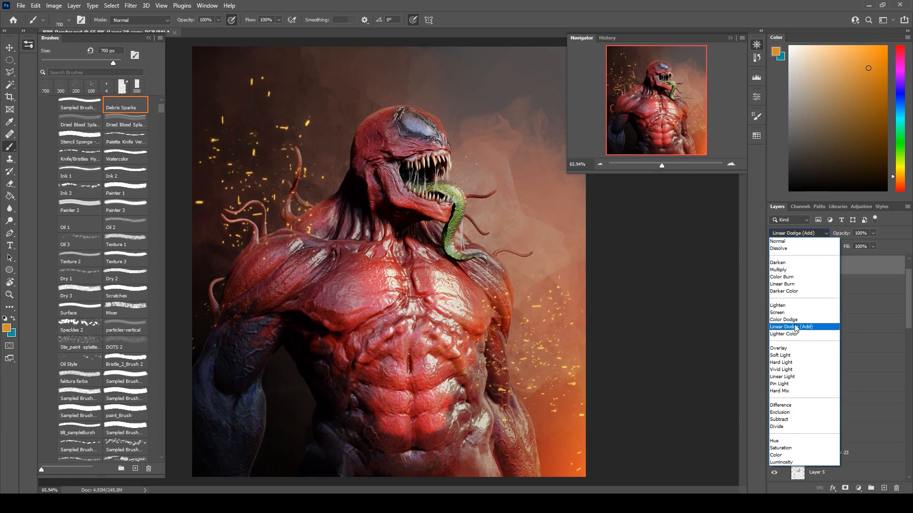
pyautogui.click(795, 322)
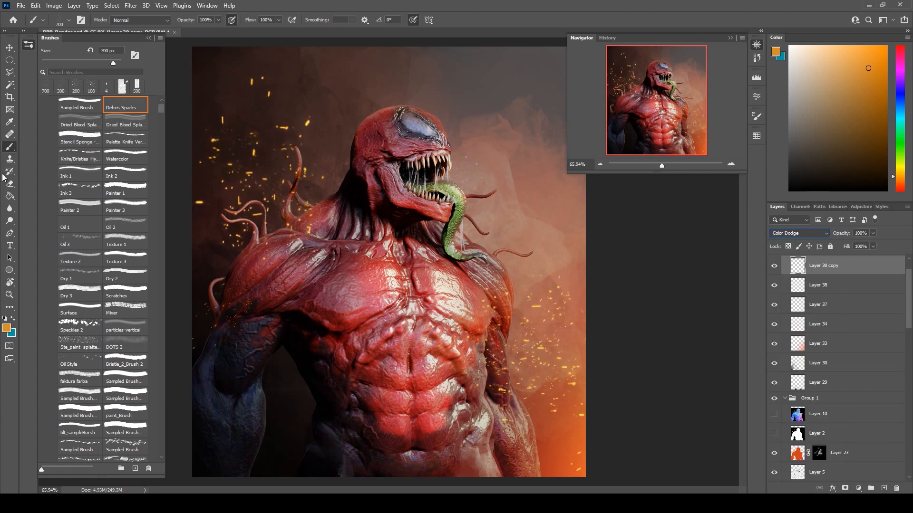
# Partly erase the duplicated sparks beside the creature's head using the Soft Round Pressure eraser at 250 px.
pyautogui.click(9, 183)
pyautogui.scroll(-6, 85, 430)
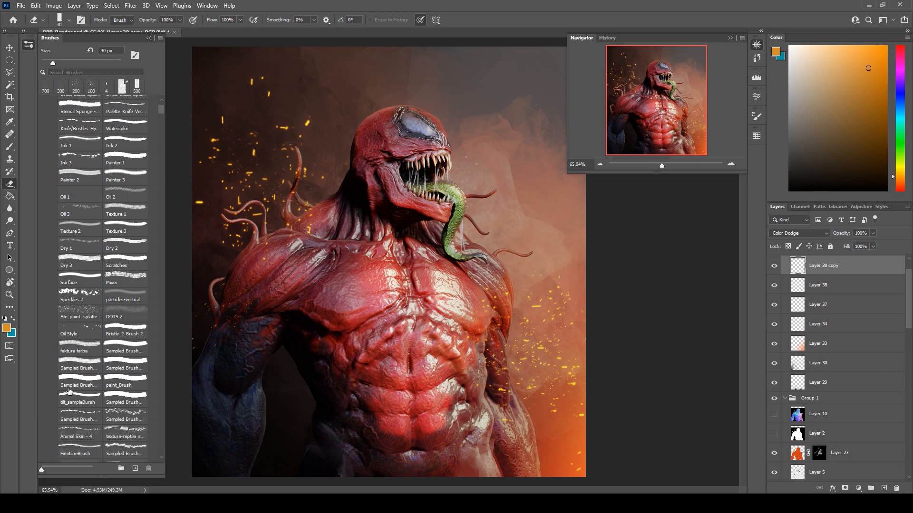
pyautogui.scroll(-1, 85, 431)
pyautogui.click(81, 319)
pyautogui.press(']')
pyautogui.press(']')
pyautogui.press(']')
pyautogui.press(']')
pyautogui.press(']')
pyautogui.press(']')
pyautogui.press(']')
pyautogui.press(']')
pyautogui.press(']')
pyautogui.press(']')
pyautogui.press(']')
pyautogui.press(']')
pyautogui.press(']')
pyautogui.press(']')
pyautogui.press(']')
pyautogui.press(']')
pyautogui.press(']')
pyautogui.press(']')
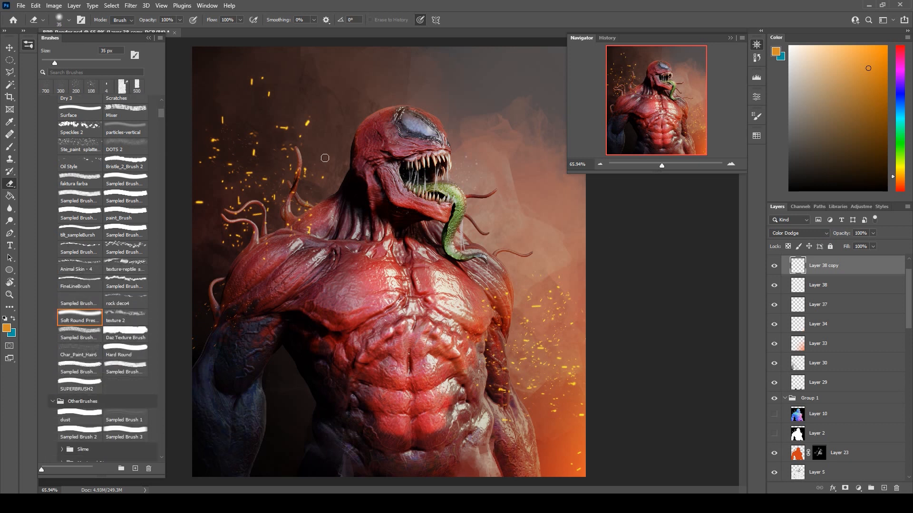
pyautogui.press(']')
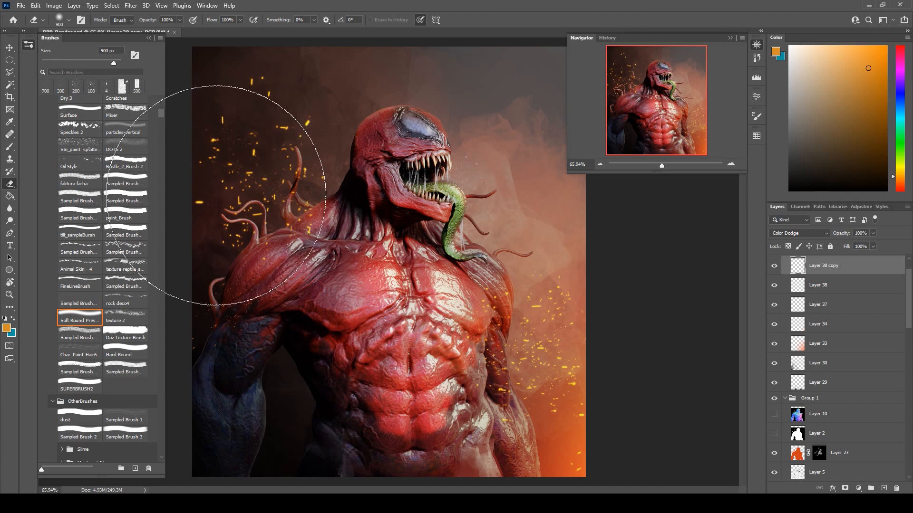
pyautogui.press('[')
pyautogui.press('[')
pyautogui.press('[')
pyautogui.press('[')
pyautogui.press('[')
pyautogui.press('[')
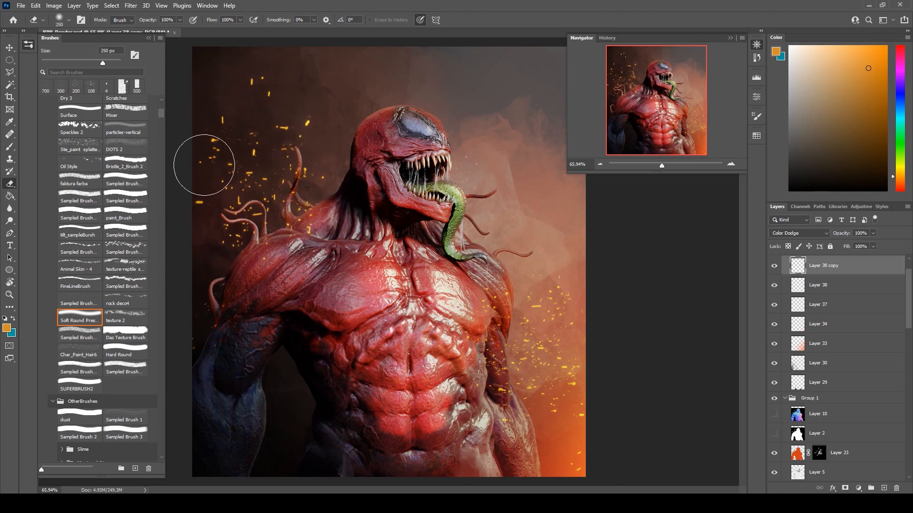
pyautogui.press('[')
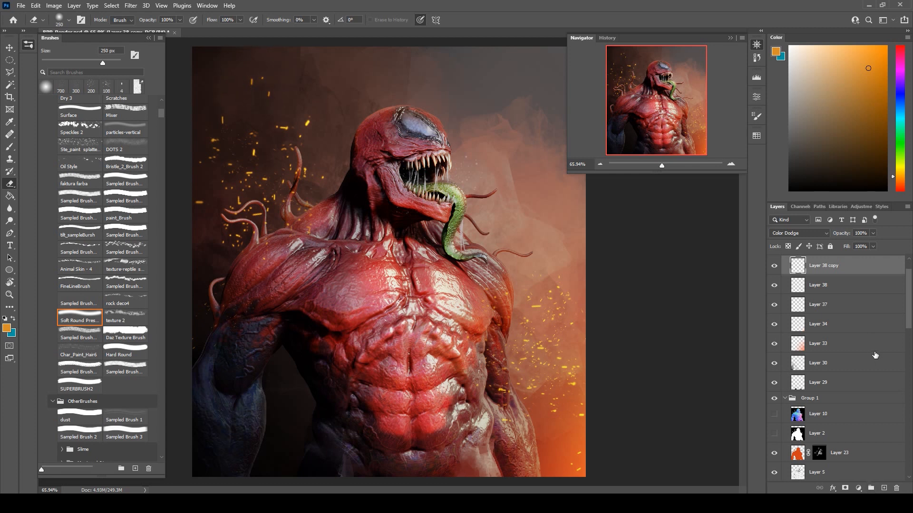
# Try painting more yellow-orange sparks between the dark arm and the lower torso on Layer 38.
pyautogui.press('b')
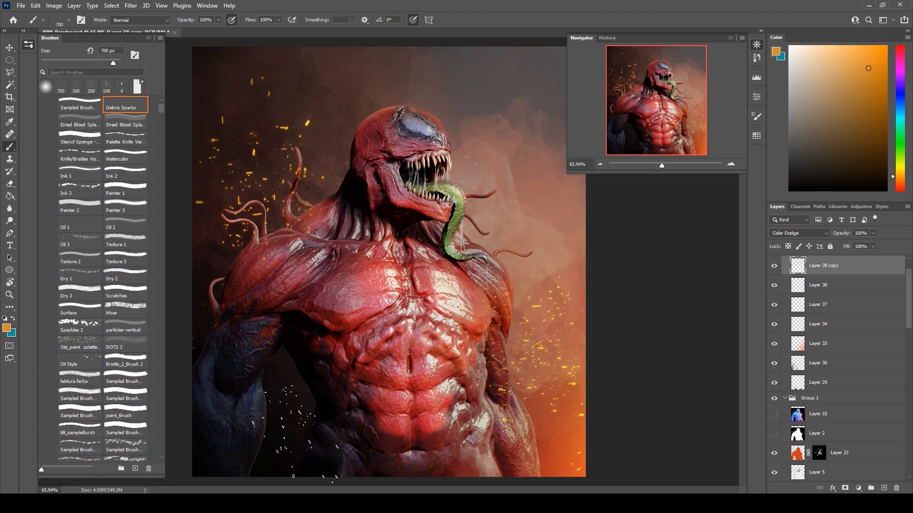
pyautogui.click(264, 390)
pyautogui.click(799, 233)
pyautogui.click(784, 243)
pyautogui.click(828, 286)
pyautogui.click(282, 400)
pyautogui.click(773, 285)
pyautogui.click(773, 286)
pyautogui.hotkey('ctrl', 'z')
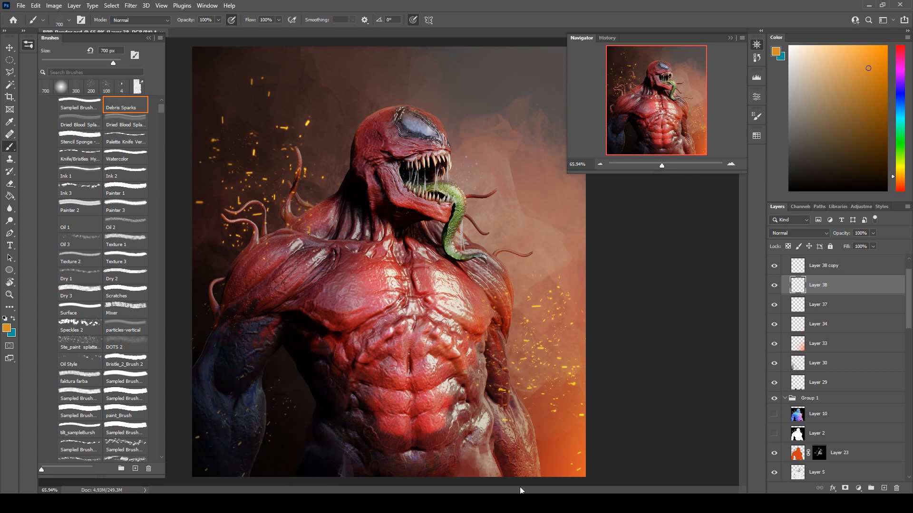
# Shift the paint colour to a redder orange and stamp sparks between the dark arm and lower torso on Layer 38.
pyautogui.click(897, 183)
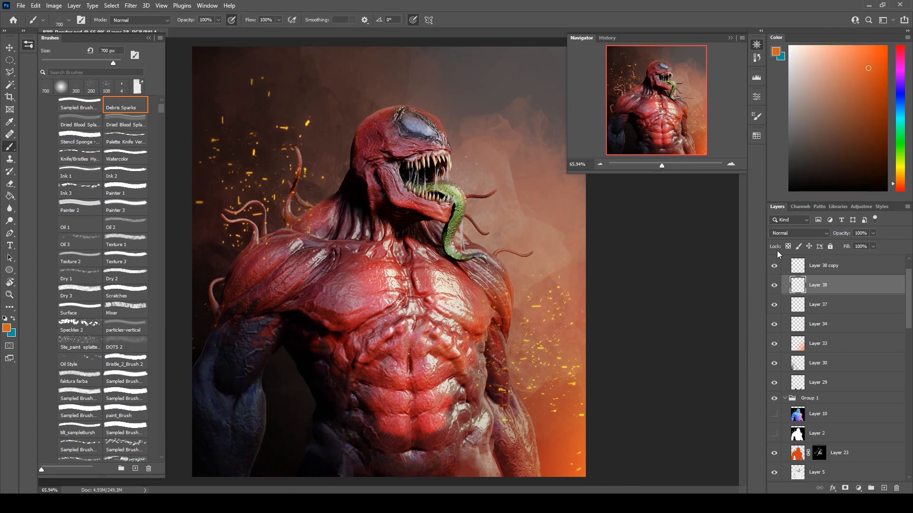
pyautogui.click(287, 422)
# Show the green Layer 36 and set its opacity to 60% and fill to 34%.
pyautogui.scroll(3, 911, 327)
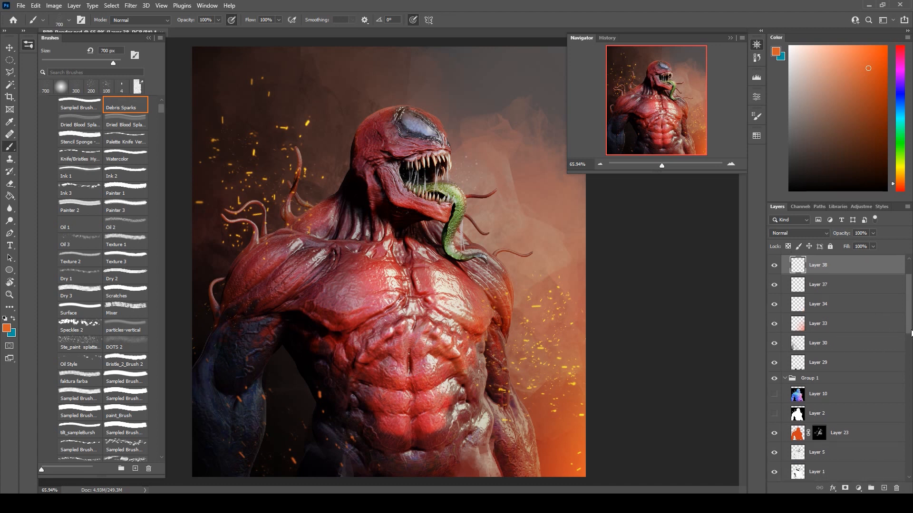
pyautogui.click(775, 279)
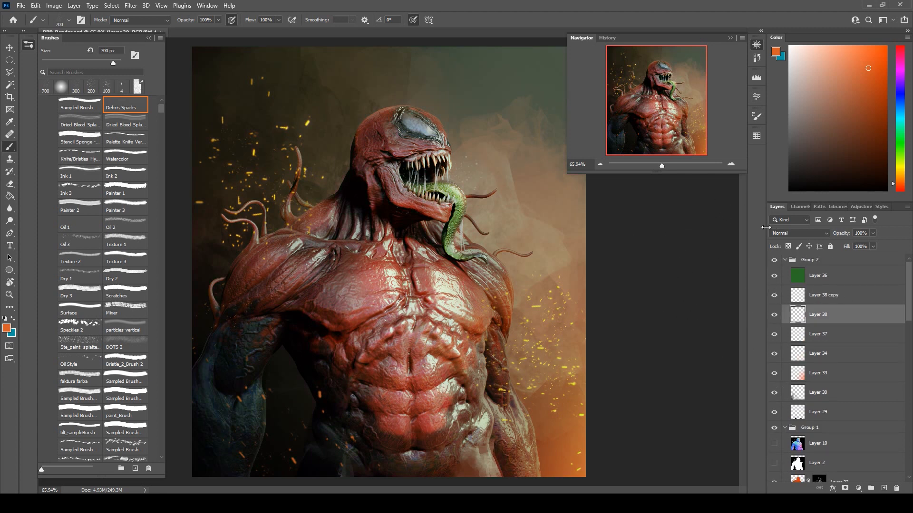
pyautogui.click(815, 275)
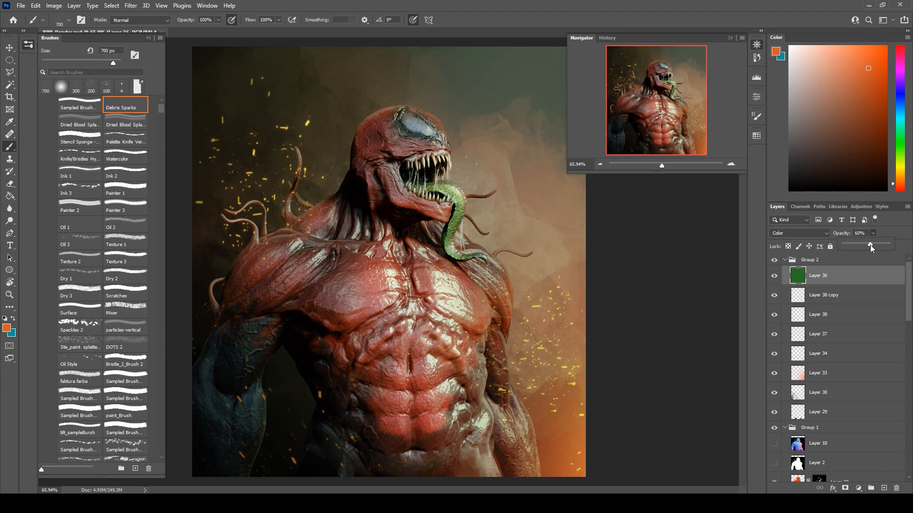
pyautogui.click(885, 238)
pyautogui.click(869, 257)
# Paint black on Layer 17's mask with a soft round 200 px brush to hide part of its light on the lower torso.
pyautogui.scroll(-10, 830, 384)
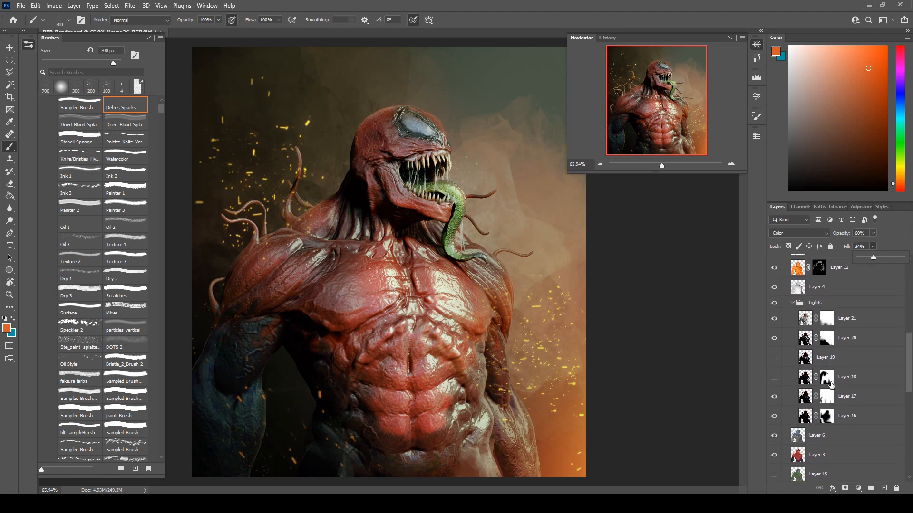
pyautogui.click(773, 398)
pyautogui.click(773, 398)
pyautogui.click(774, 398)
pyautogui.click(826, 396)
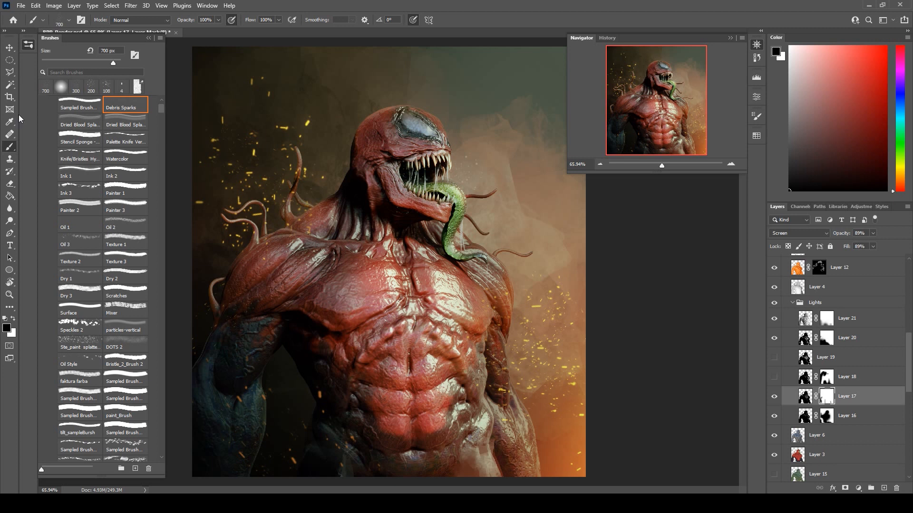
pyautogui.click(59, 88)
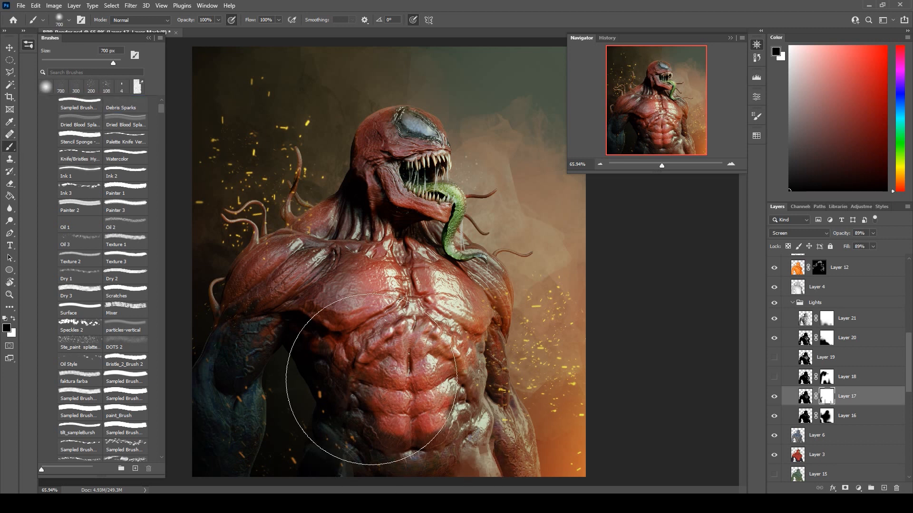
pyautogui.press('[')
pyautogui.press('[')
pyautogui.press('[')
pyautogui.press('[')
pyautogui.press('[')
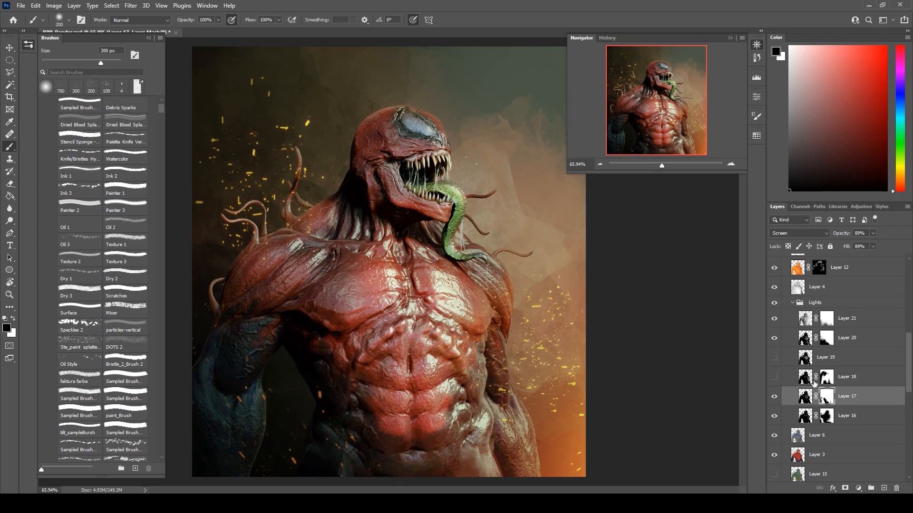
# Compare Layer 16's light on and off and refine its mask with the soft black 200 px brush.
pyautogui.click(773, 416)
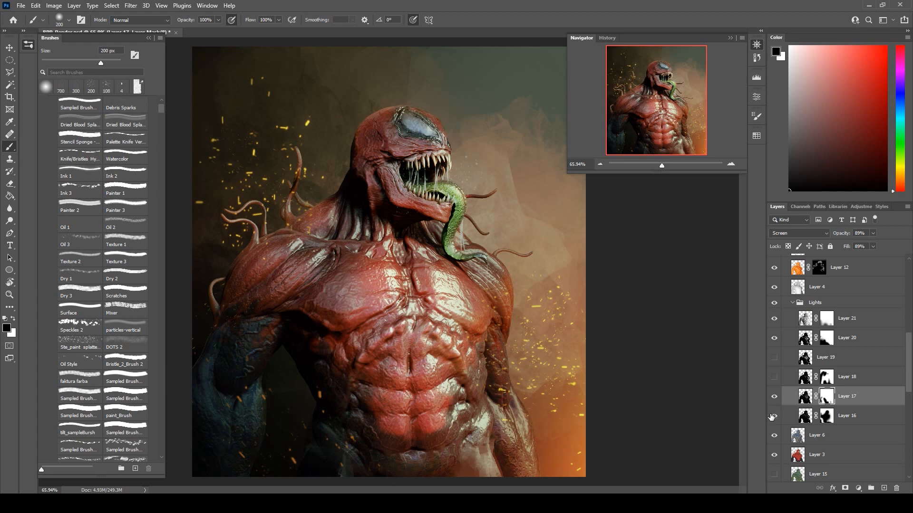
pyautogui.click(774, 416)
pyautogui.click(825, 416)
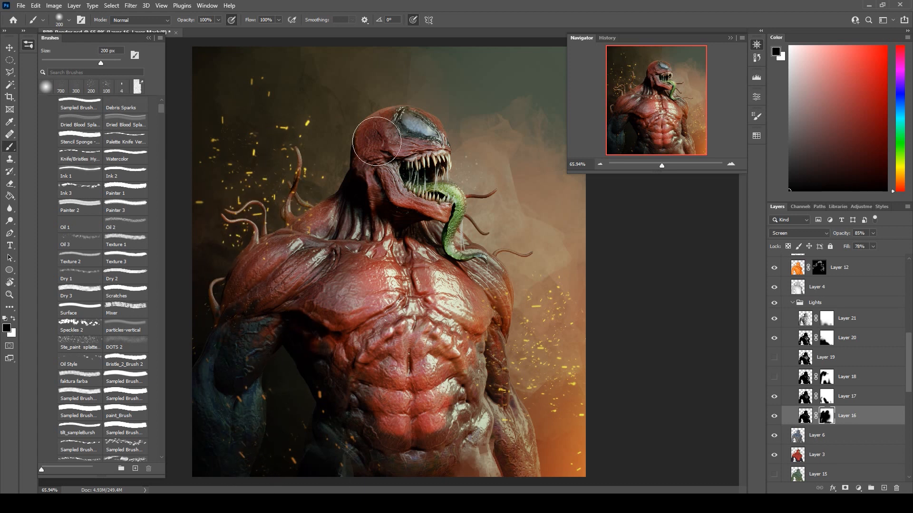
# Compare Layer 20's light on and off and select its mask.
pyautogui.click(773, 338)
pyautogui.click(773, 339)
pyautogui.click(827, 338)
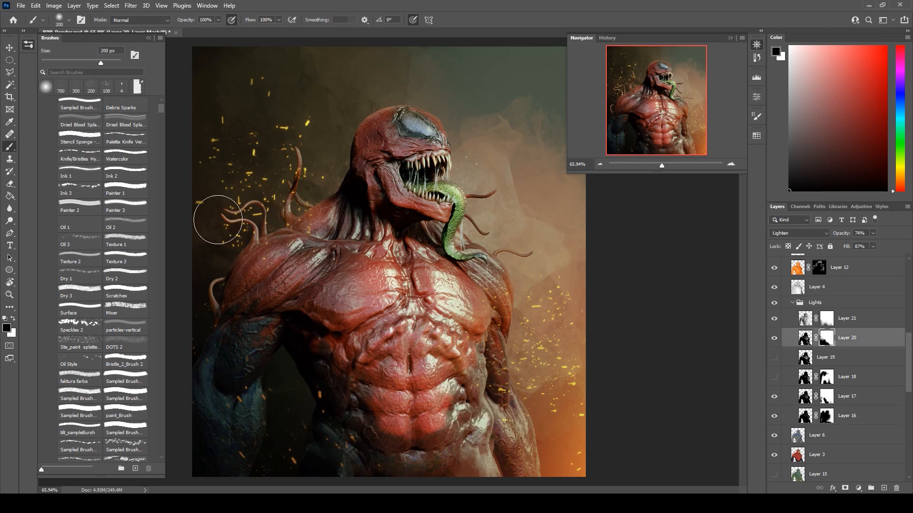
pyautogui.rightClick(324, 500)
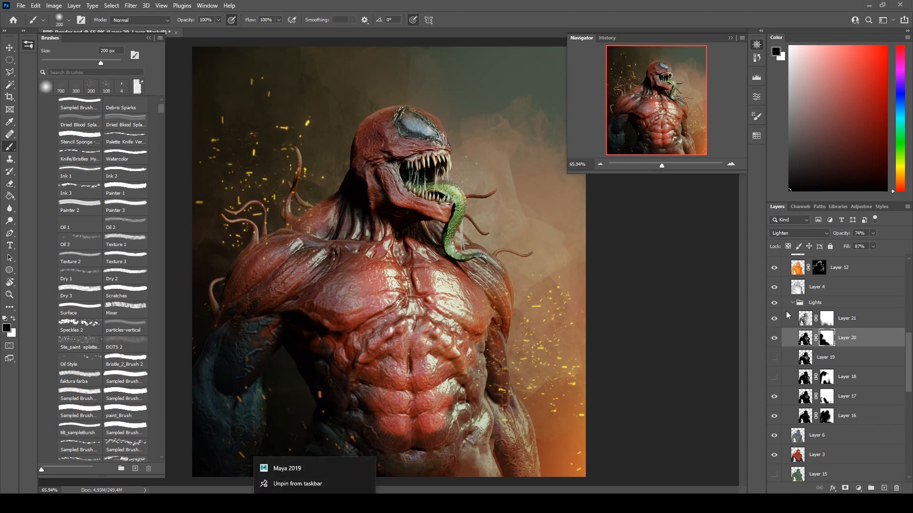
# Paint black on Layer 17's mask over the back of the head, neck and chest, comparing Layers 17 and 16 on and off.
pyautogui.click(774, 398)
pyautogui.click(774, 397)
pyautogui.click(774, 398)
pyautogui.click(774, 398)
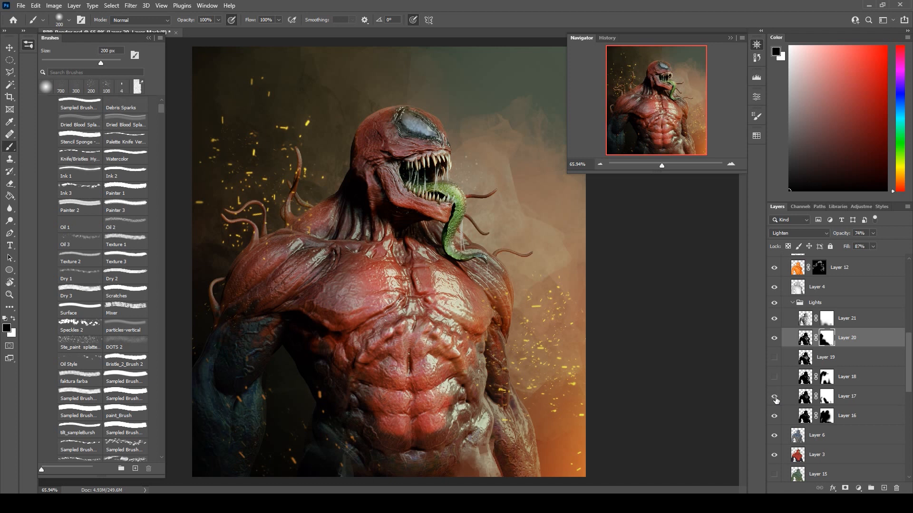
pyautogui.click(826, 396)
pyautogui.moveTo(301, 209)
pyautogui.mouseDown()
pyautogui.moveTo(299, 157)
pyautogui.moveTo(351, 131)
pyautogui.mouseUp()
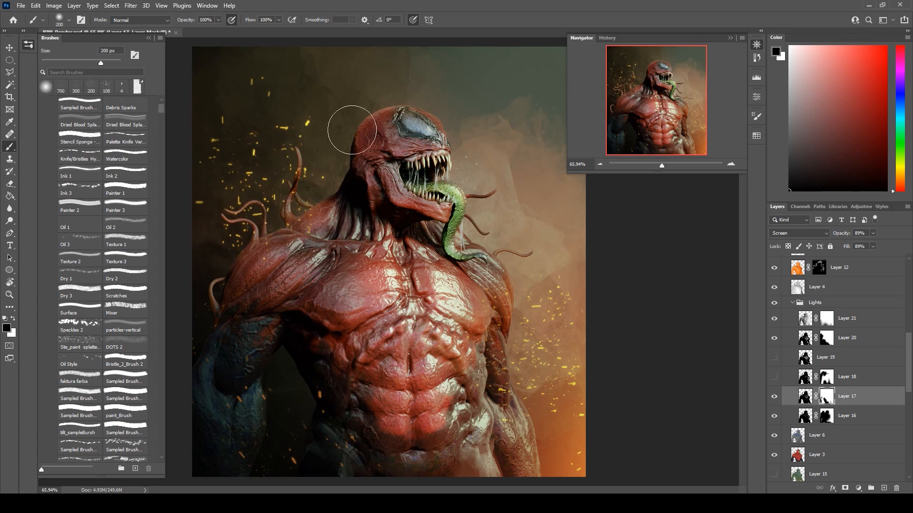
pyautogui.moveTo(346, 215)
pyautogui.mouseDown()
pyautogui.moveTo(345, 272)
pyautogui.moveTo(378, 280)
pyautogui.moveTo(345, 351)
pyautogui.mouseUp()
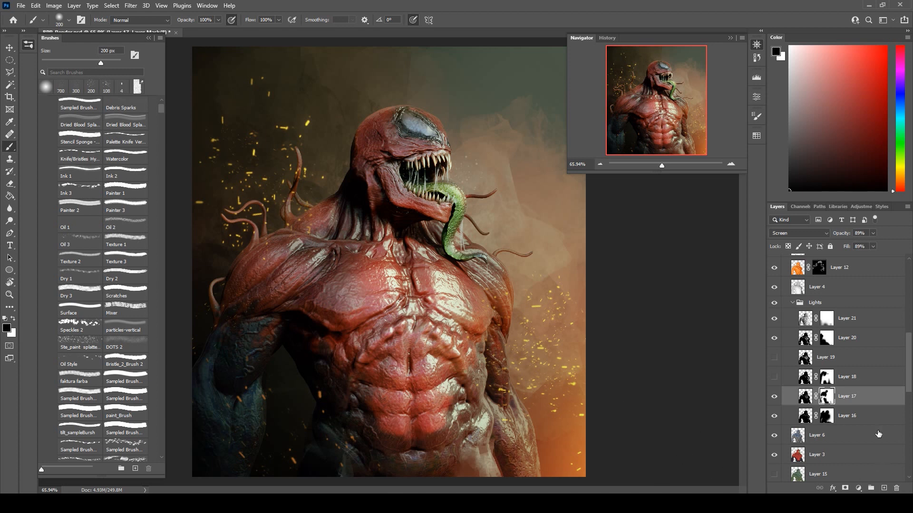
pyautogui.click(774, 397)
pyautogui.click(775, 397)
pyautogui.click(774, 417)
pyautogui.click(775, 417)
# Compare Layer 20 on and off and shift its image midtones to -62 toward yellow with Color Balance.
pyautogui.click(776, 338)
pyautogui.click(775, 338)
pyautogui.click(804, 338)
pyautogui.click(54, 6)
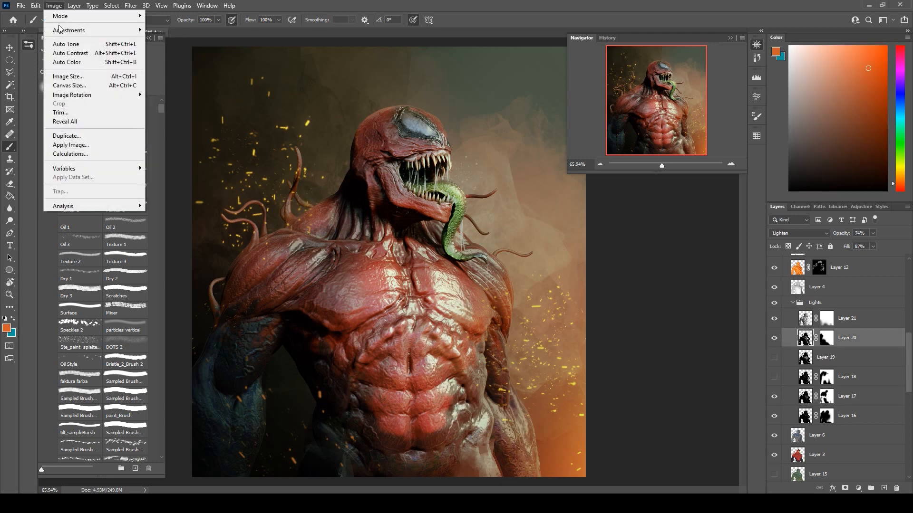
pyautogui.moveTo(60, 30)
pyautogui.click(172, 89)
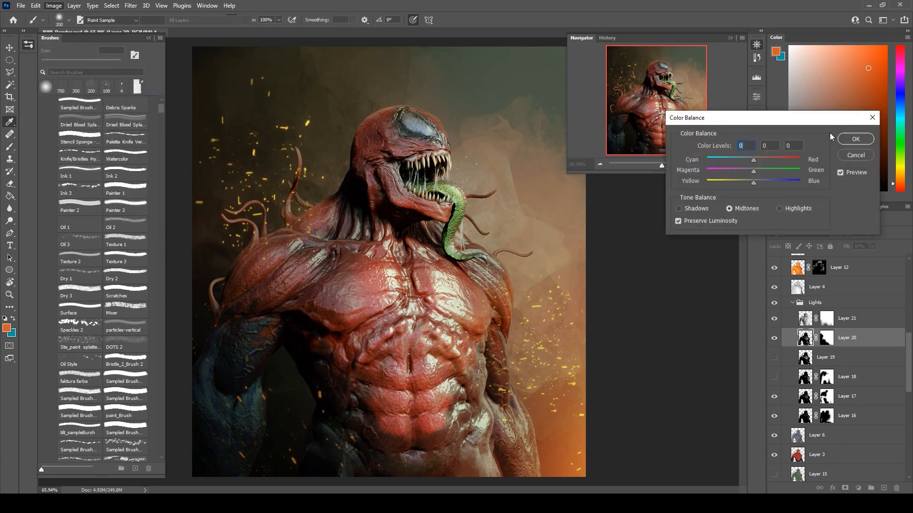
pyautogui.moveTo(754, 184); pyautogui.dragTo(725, 183)
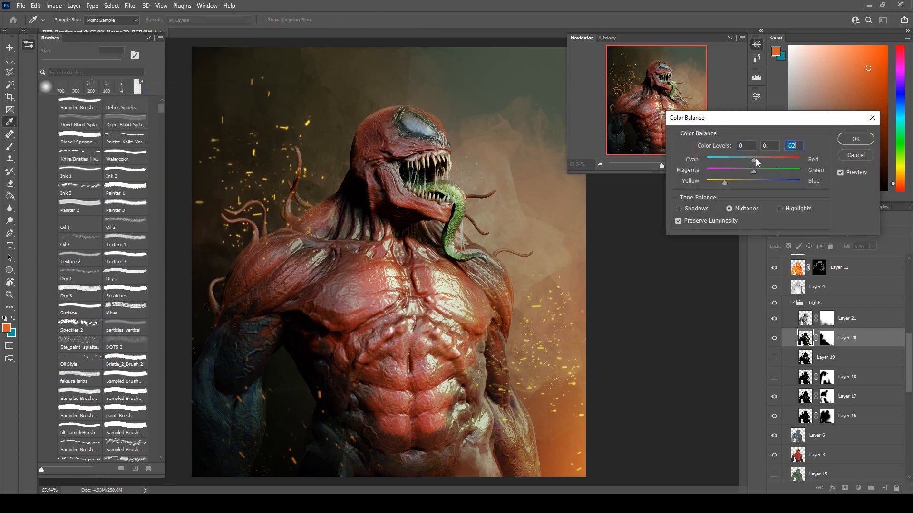
# Warm Layer 20's highlights toward red and yellow, set its shadows to +10 red and -46 yellow, and apply the Color Balance.
pyautogui.click(780, 208)
pyautogui.moveTo(745, 184); pyautogui.dragTo(729, 182)
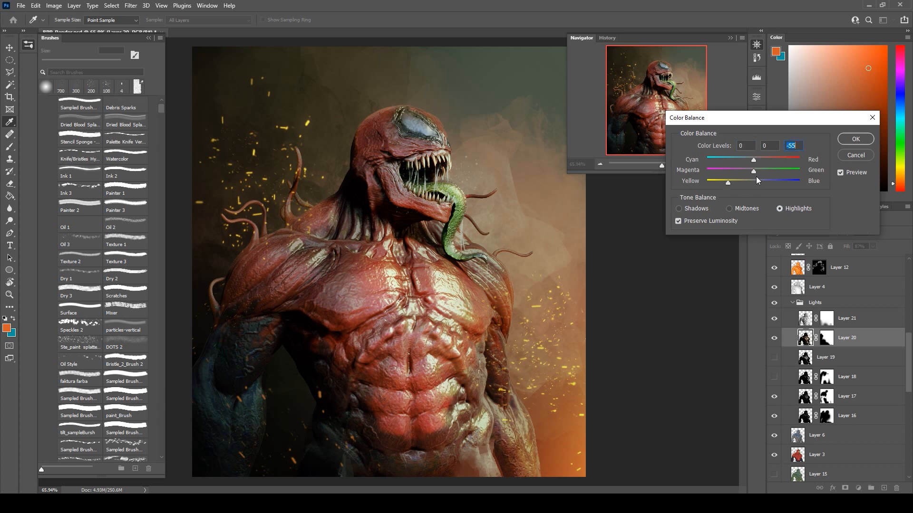
pyautogui.click(783, 161)
pyautogui.click(700, 210)
pyautogui.moveTo(755, 161); pyautogui.dragTo(732, 184)
pyautogui.click(850, 136)
# Lower Layer 20's opacity to about 52%.
pyautogui.press('b')
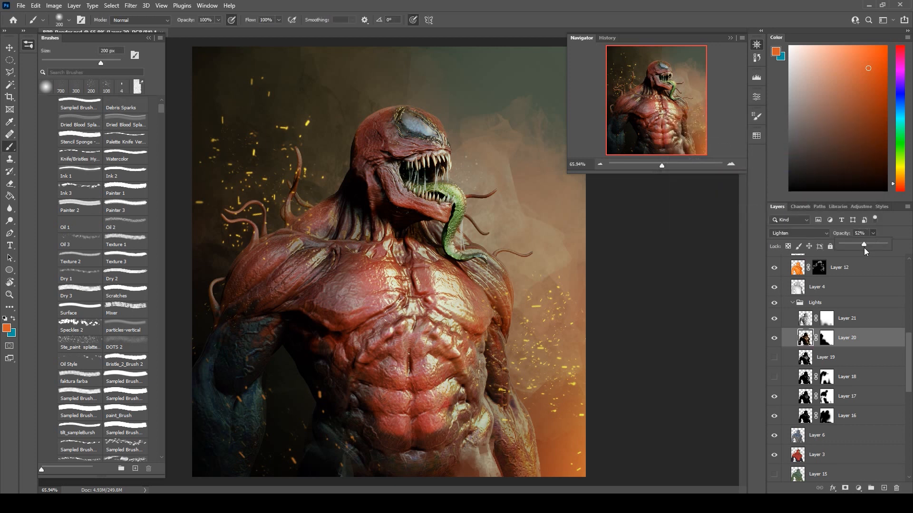
pyautogui.moveTo(866, 247); pyautogui.dragTo(867, 247)
pyautogui.click(872, 258)
# Set Layer 6's opacity to 80% and its fill to 65%.
pyautogui.click(842, 432)
pyautogui.hotkey('alt', 'shift', 'h')
pyautogui.click(842, 443)
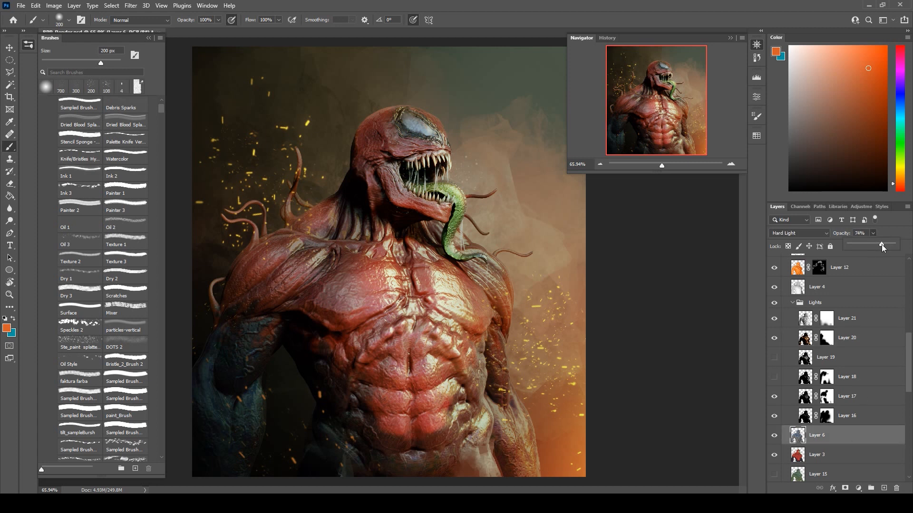
pyautogui.moveTo(882, 244); pyautogui.dragTo(893, 248)
pyautogui.click(901, 235)
pyautogui.moveTo(876, 261); pyautogui.dragTo(871, 264)
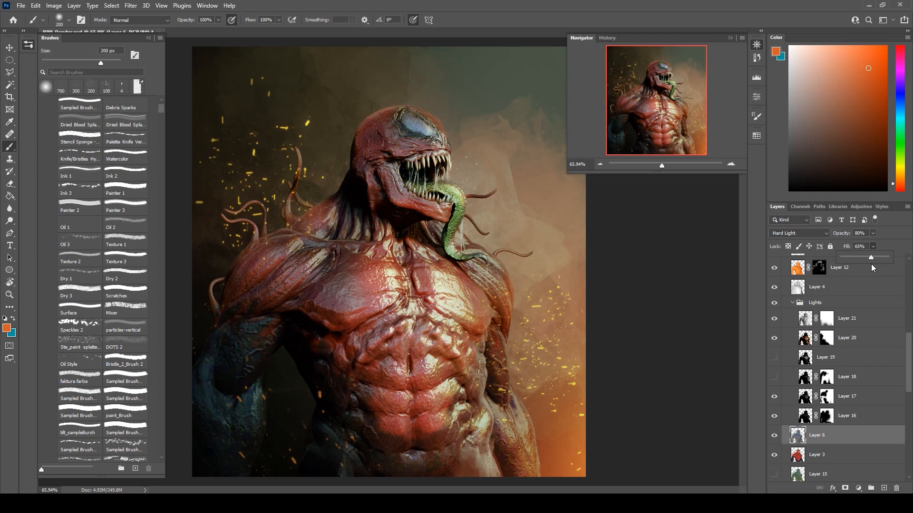
# Show Layer 15 and blend it as Overlay with 60% opacity and 53% fill.
pyautogui.scroll(-2, 787, 358)
pyautogui.click(775, 439)
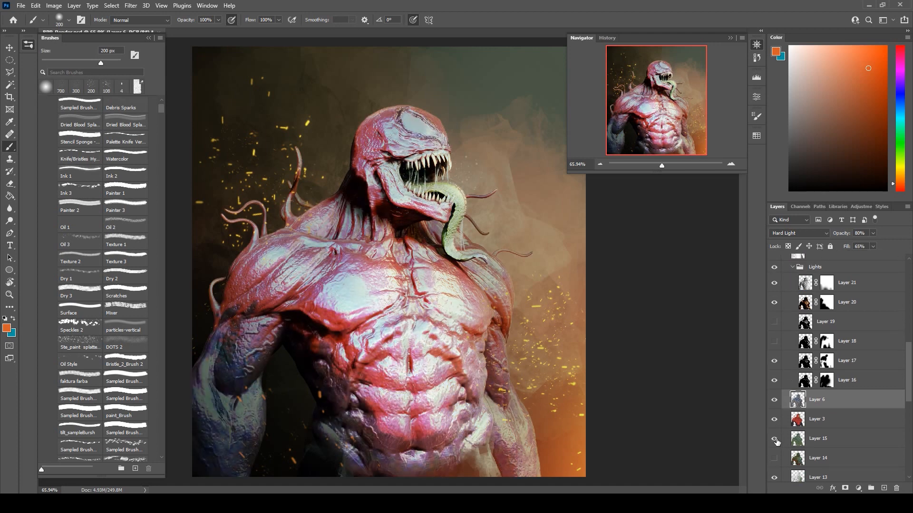
pyautogui.click(835, 442)
pyautogui.click(797, 233)
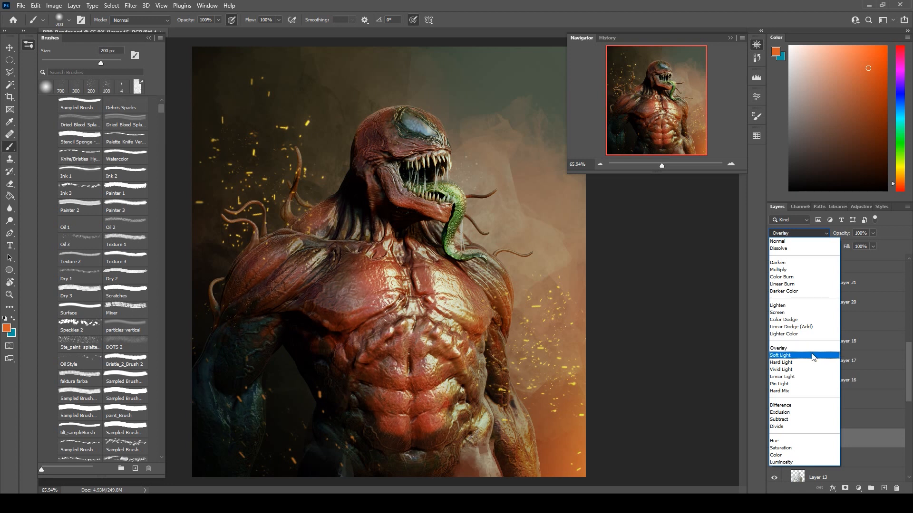
pyautogui.click(812, 349)
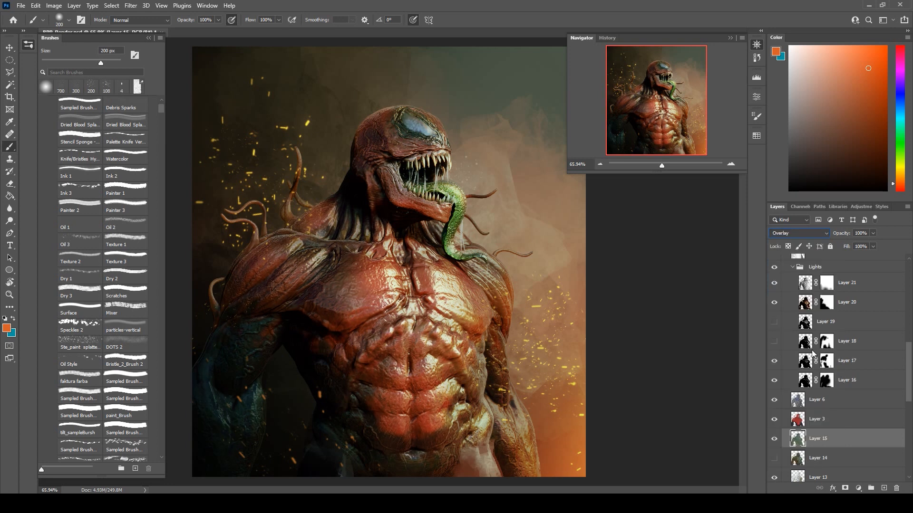
pyautogui.click(873, 234)
pyautogui.moveTo(857, 242); pyautogui.dragTo(852, 258)
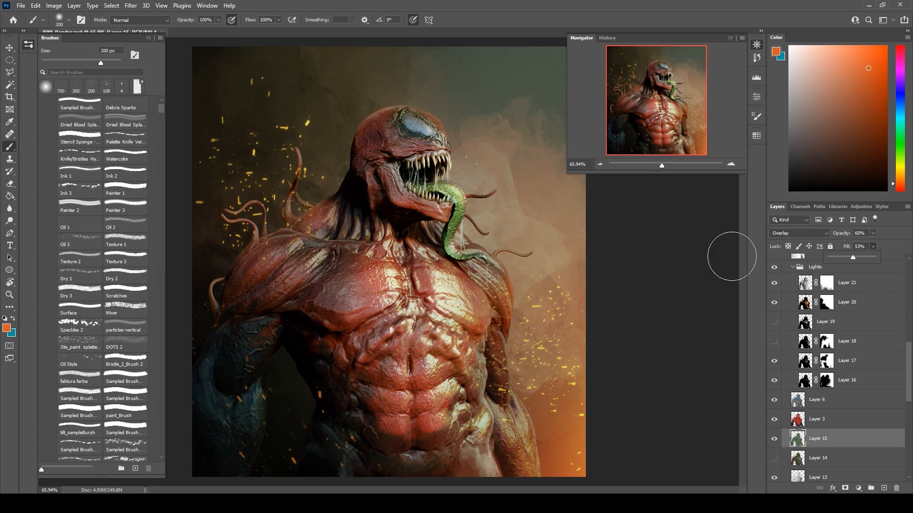
# Set backdrop Layer 31 to 83% opacity and 89% fill, and Layer 27 to 100% opacity and 83% fill.
pyautogui.scroll(-3, 835, 415)
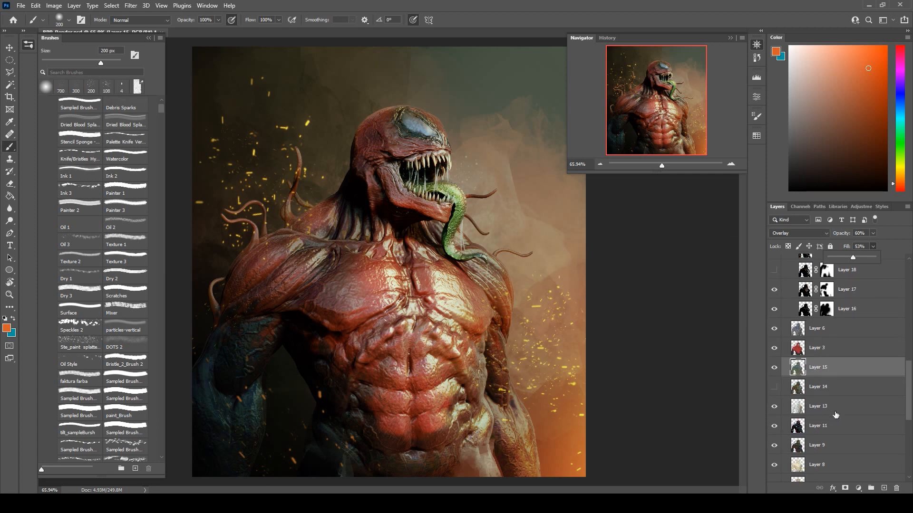
pyautogui.scroll(-8, 835, 415)
pyautogui.click(831, 366)
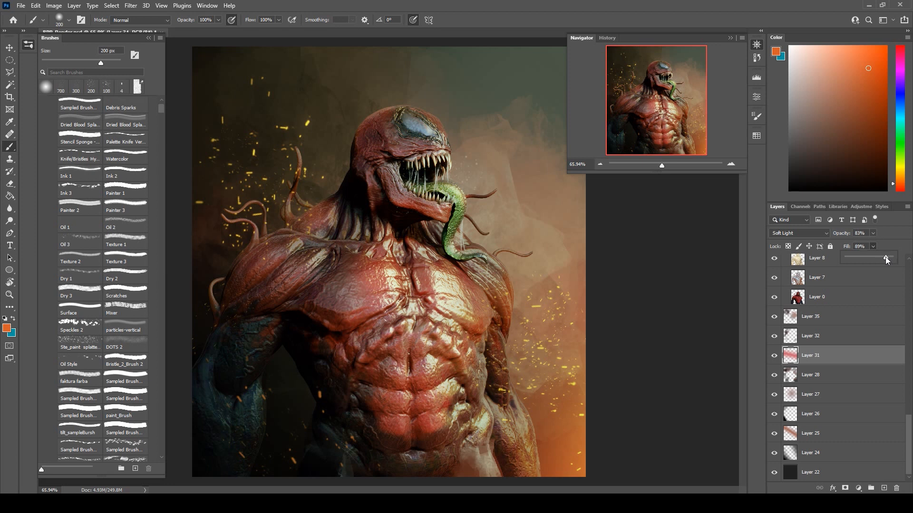
pyautogui.click(816, 396)
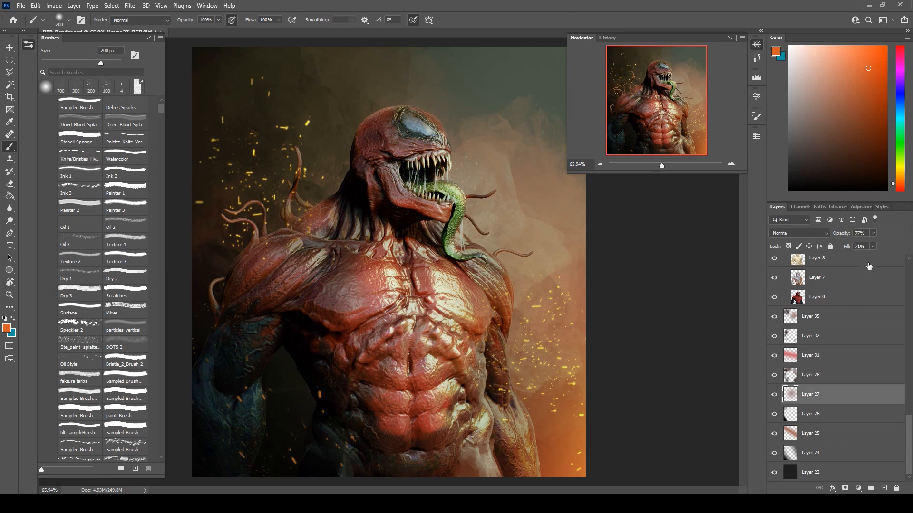
pyautogui.click(873, 233)
pyautogui.click(893, 232)
# Compare the Layer 38 copy sparks on and off and soften the sparks on it and Layer 38 with a soft 250 px eraser.
pyautogui.moveTo(905, 427); pyautogui.dragTo(909, 260)
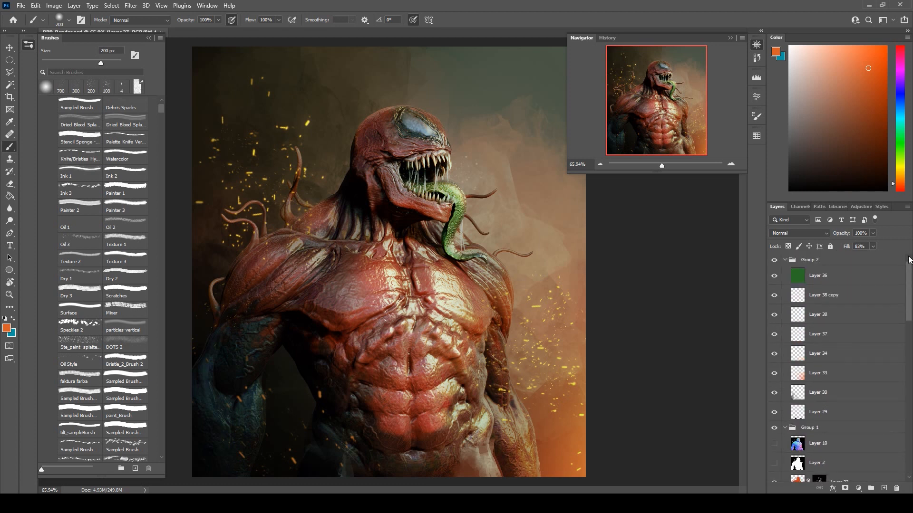
pyautogui.click(775, 295)
pyautogui.click(775, 296)
pyautogui.click(836, 295)
pyautogui.scroll(-3, 95, 181)
pyautogui.press('e')
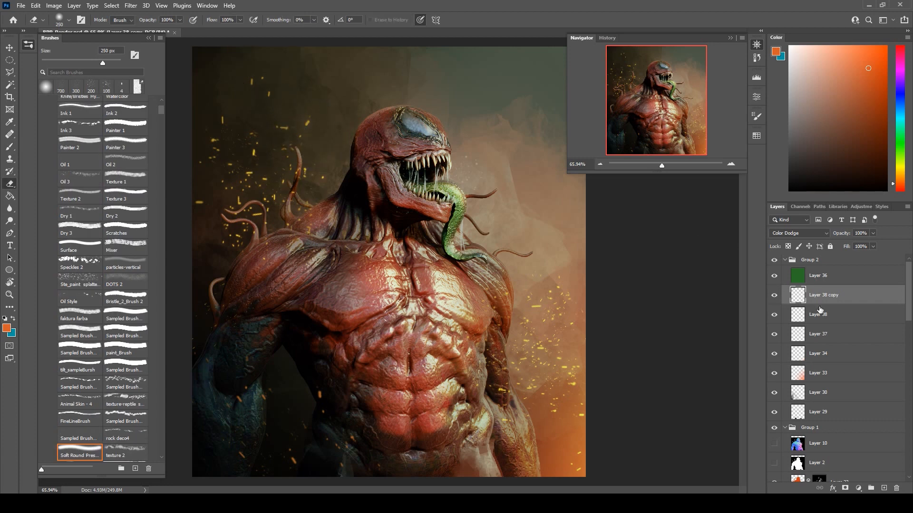
pyautogui.click(820, 311)
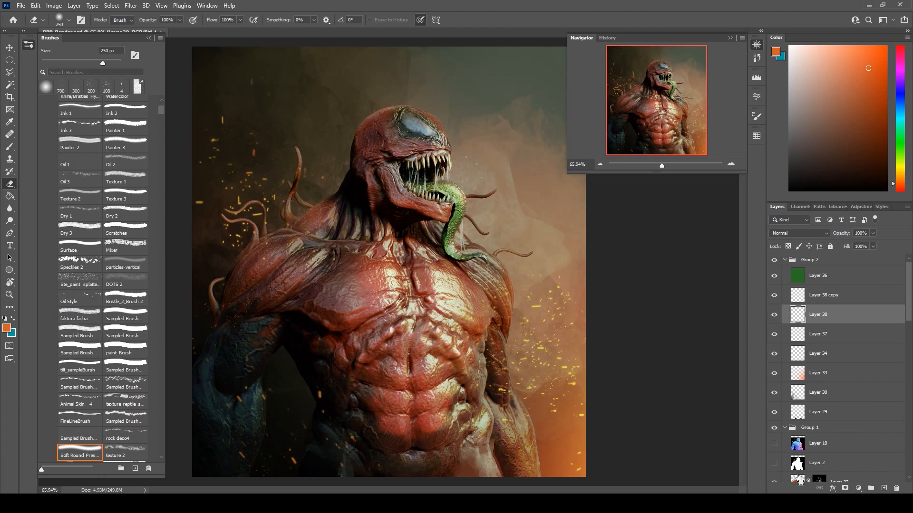
# Load the creature's silhouette as a selection and, with green Layer 36 hidden, add a new layer above Layer 38 copy.
pyautogui.keyDown('ctrl'); pyautogui.click(800, 484); pyautogui.keyUp('ctrl')
pyautogui.click(853, 436)
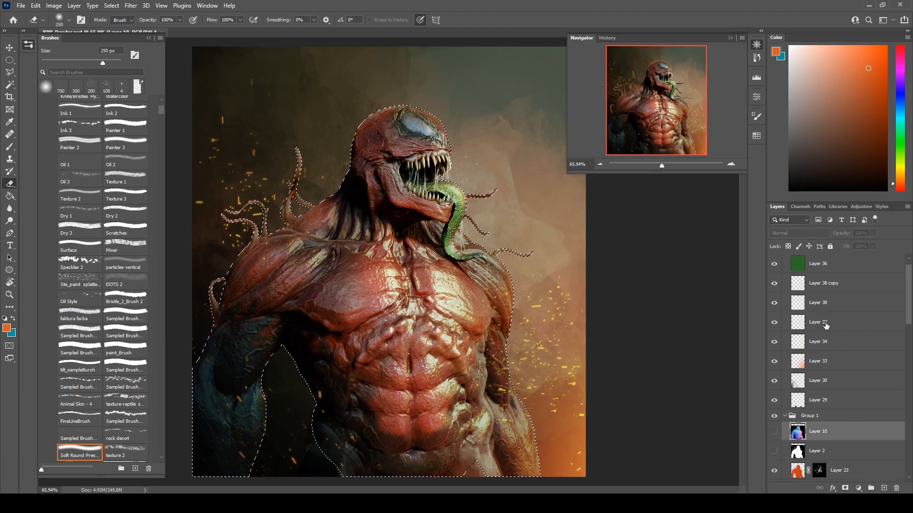
pyautogui.click(828, 289)
pyautogui.click(858, 268)
pyautogui.click(774, 264)
pyautogui.click(857, 290)
pyautogui.click(884, 488)
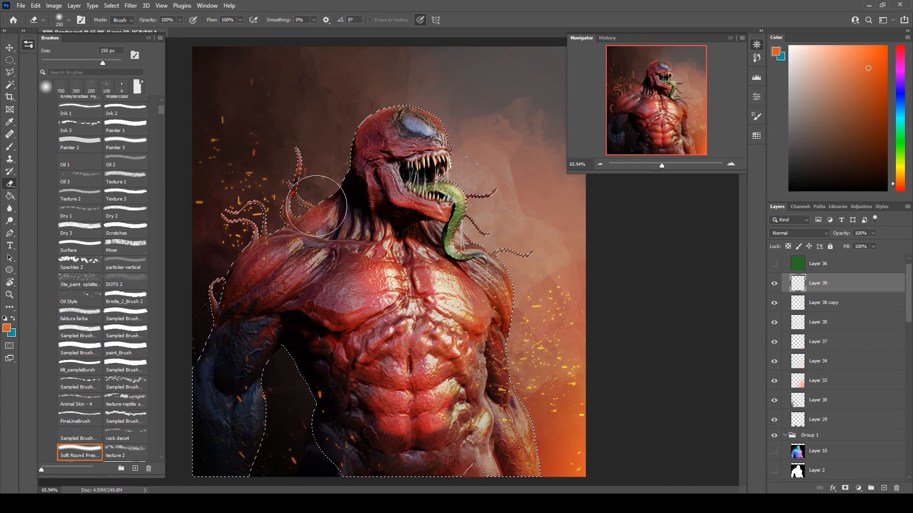
# Paint orange inside the selection along the torso's side and the dark arm's inner edge with a soft 300 px brush.
pyautogui.click(10, 146)
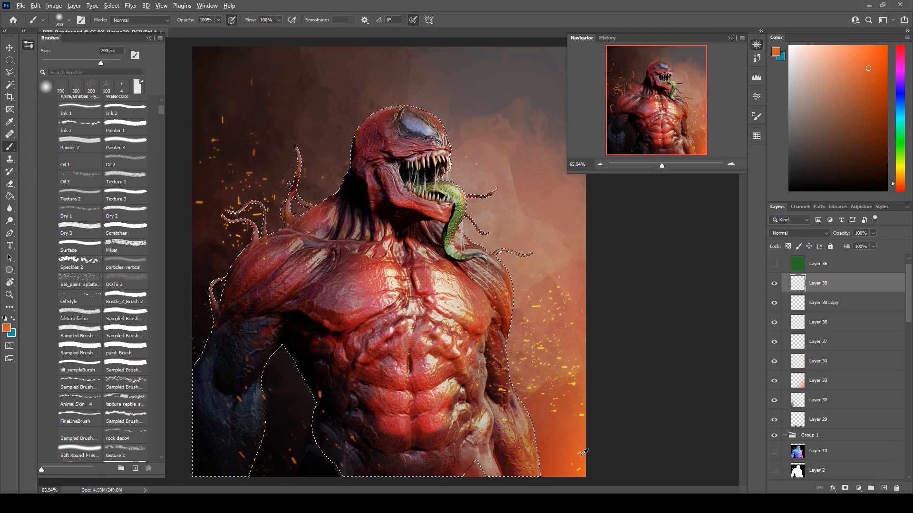
pyautogui.press(']')
pyautogui.press(']')
pyautogui.press(']')
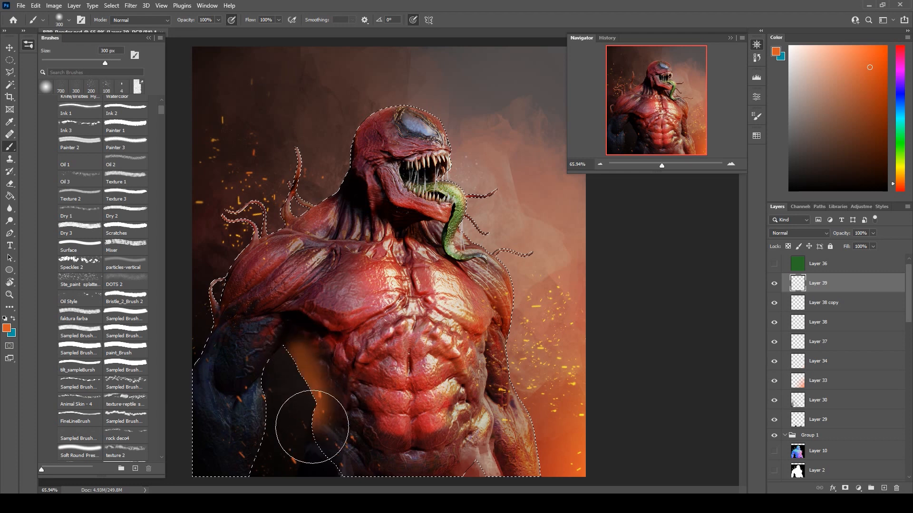
pyautogui.moveTo(312, 426)
pyautogui.mouseDown()
pyautogui.moveTo(324, 453)
pyautogui.moveTo(356, 477)
pyautogui.mouseUp()
pyautogui.moveTo(285, 318); pyautogui.dragTo(262, 339)
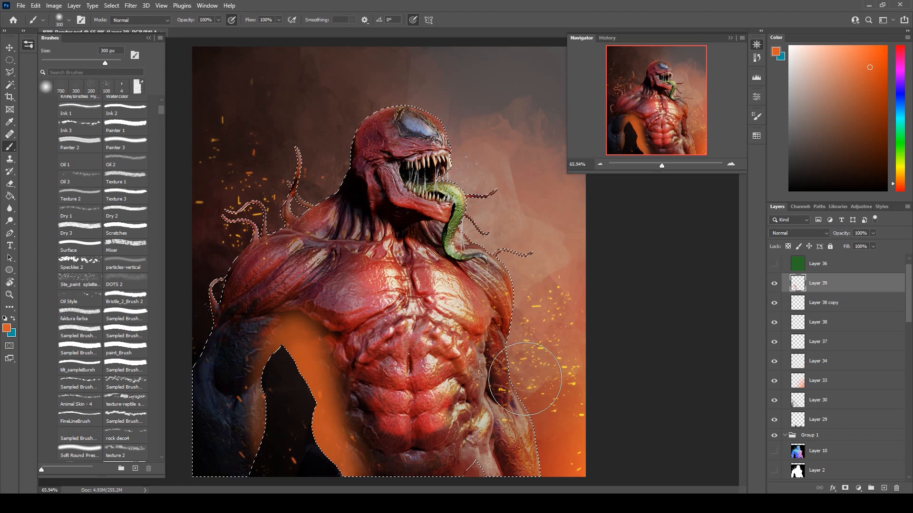
# Erase part of the orange glow along the torso with a soft 250 px eraser, leaving it near the silhouette's edge.
pyautogui.press('e')
pyautogui.moveTo(326, 464); pyautogui.dragTo(346, 388)
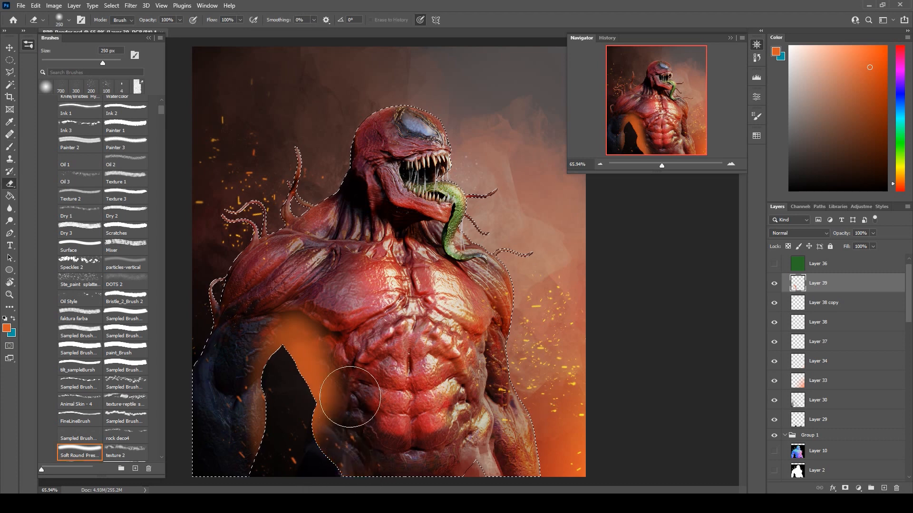
pyautogui.moveTo(331, 428)
pyautogui.mouseDown()
pyautogui.moveTo(333, 346)
pyautogui.moveTo(318, 313)
pyautogui.mouseUp()
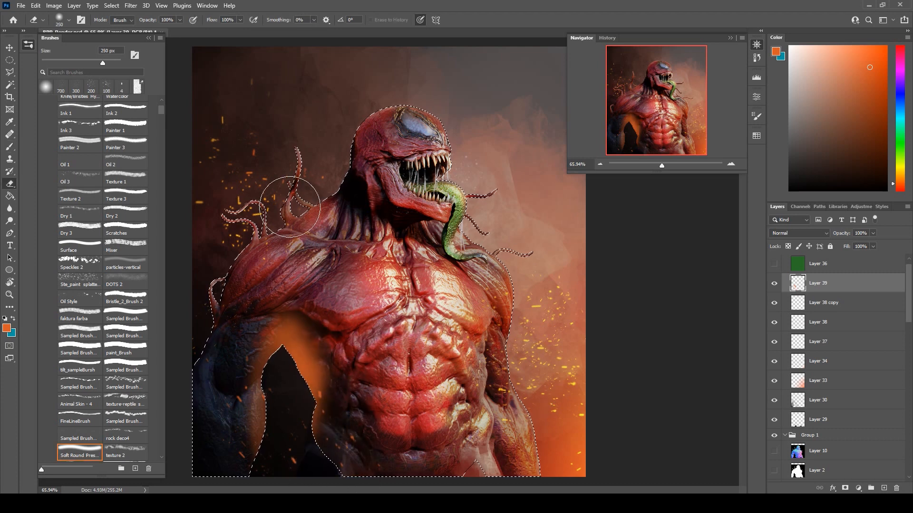
# Blend the orange glow on Layer 39 as Screen with 36% opacity and 46% fill.
pyautogui.click(789, 233)
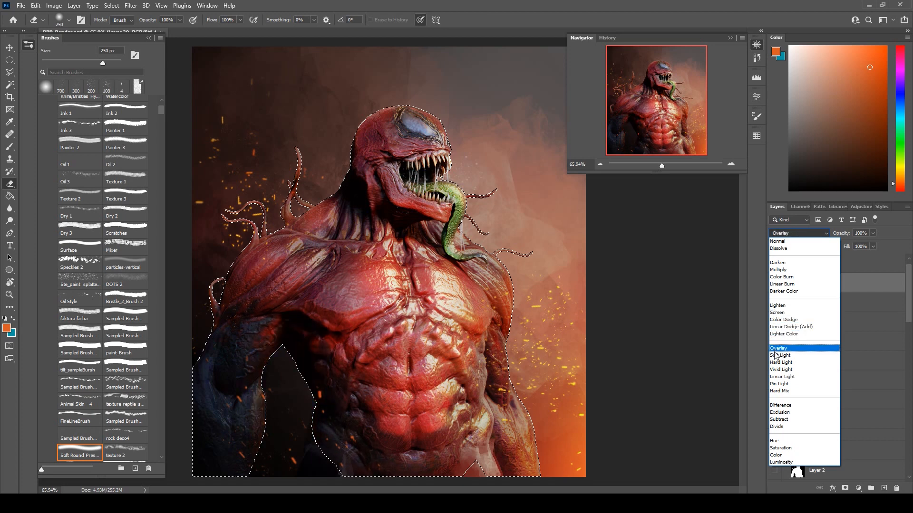
pyautogui.click(784, 313)
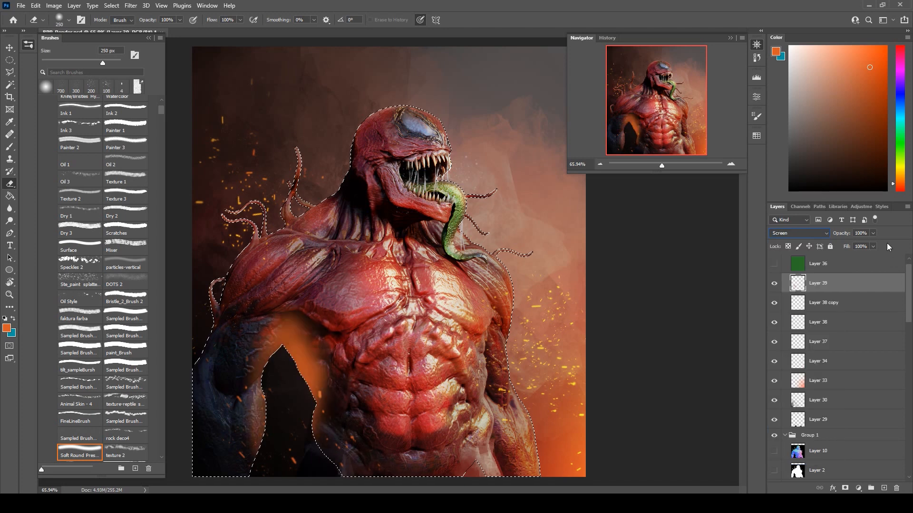
pyautogui.moveTo(873, 244); pyautogui.dragTo(851, 247)
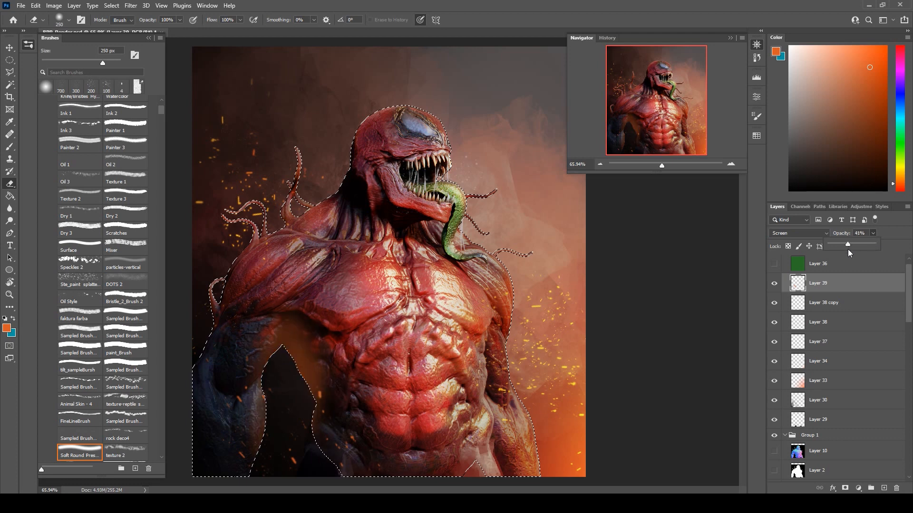
pyautogui.moveTo(871, 248); pyautogui.dragTo(836, 259)
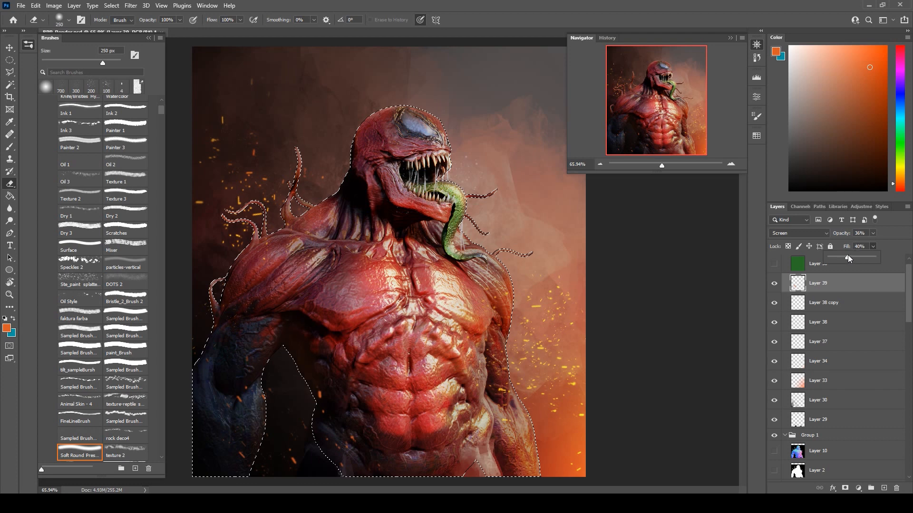
pyautogui.moveTo(849, 255); pyautogui.dragTo(850, 255)
# Show green Layer 36 again and clear the silhouette selection.
pyautogui.click(774, 263)
pyautogui.press('m')
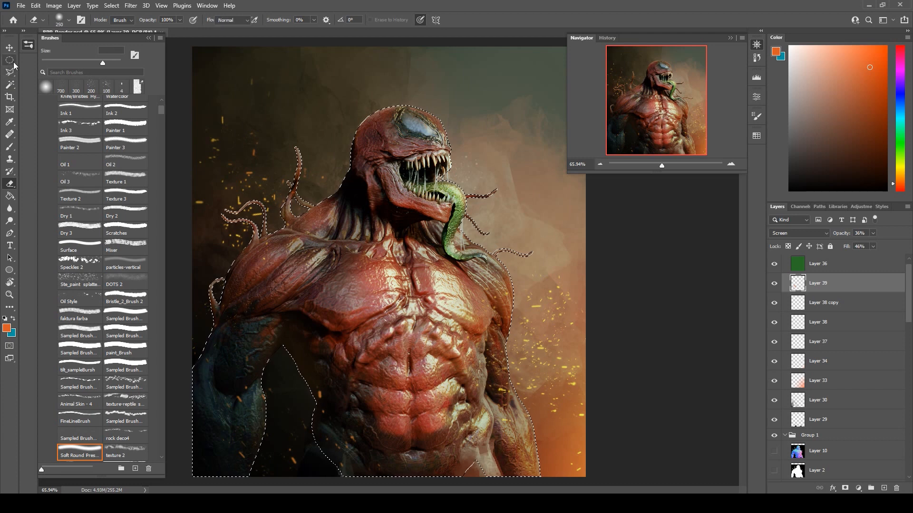
pyautogui.hotkey('ctrl', 'd')
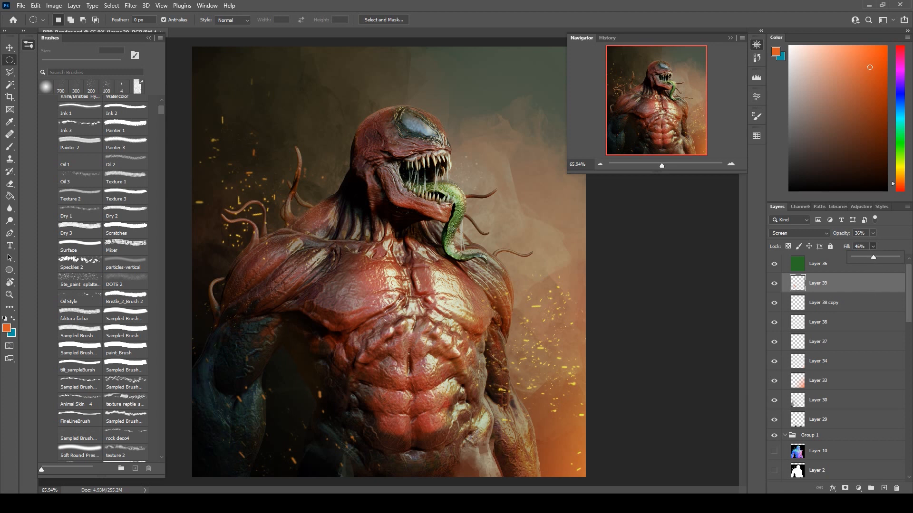
# Brush soft orange glow inside the creature's silhouette on Layer 39 at 300 px and clear the selection.
pyautogui.press('b')
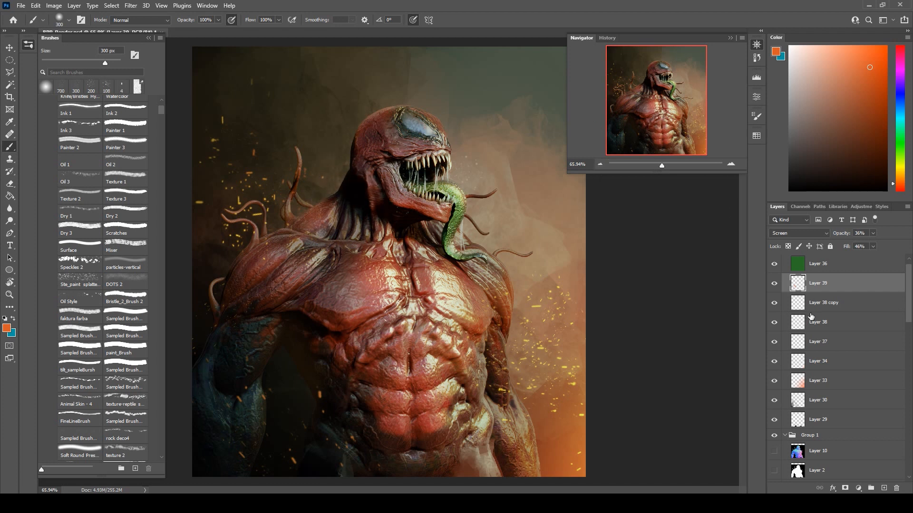
pyautogui.scroll(-2, 794, 463)
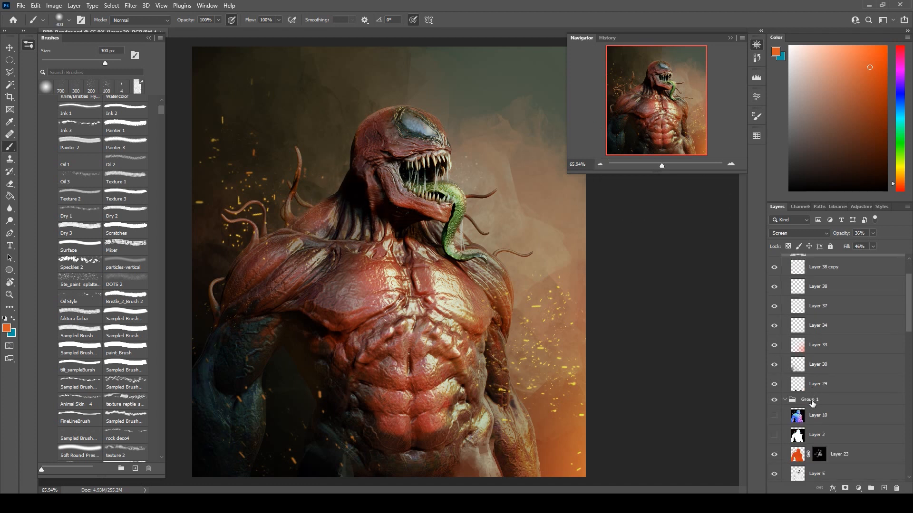
pyautogui.keyDown('ctrl'); pyautogui.click(797, 454); pyautogui.keyUp('ctrl')
pyautogui.hotkey('ctrl', 'shift', 'alt', 'n')
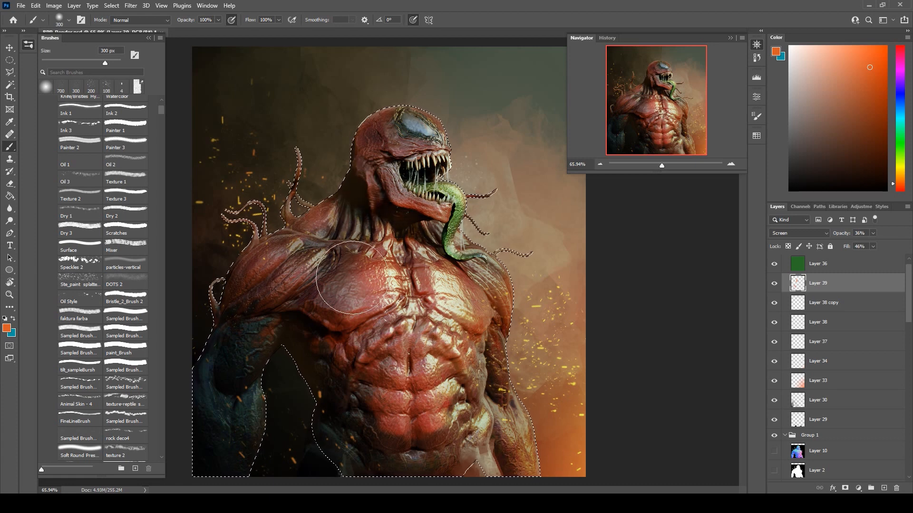
pyautogui.hotkey('ctrl', 'd')
pyautogui.press('m')
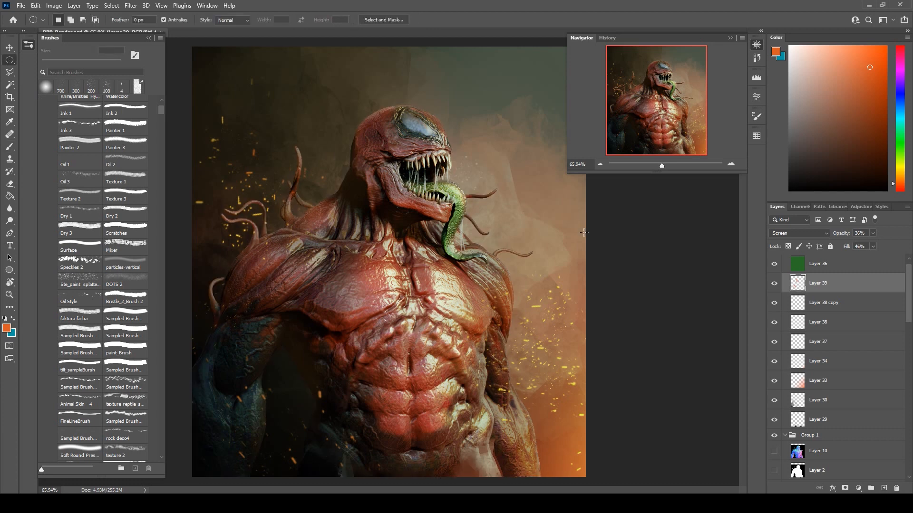
# Set the backdrop layers' opacity to 76% for Layer 24 and 86% for Layer 26.
pyautogui.scroll(-12, 890, 374)
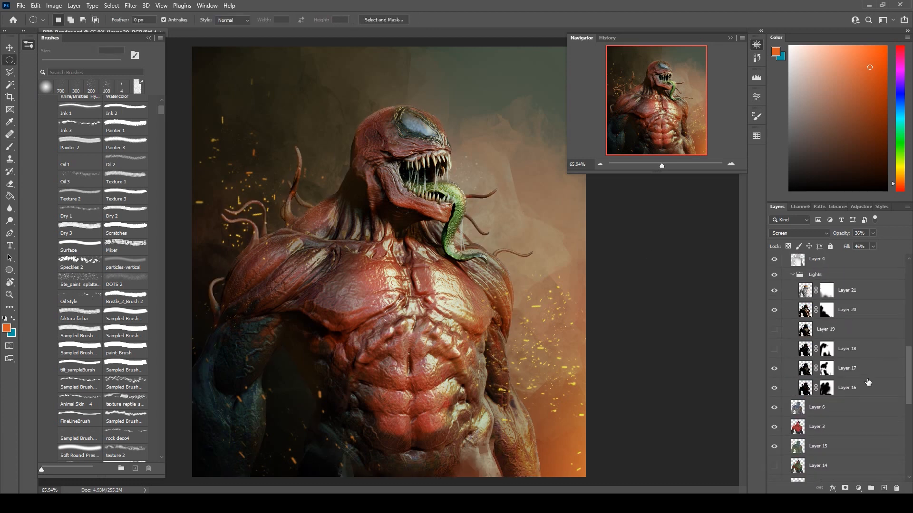
pyautogui.scroll(-10, 866, 395)
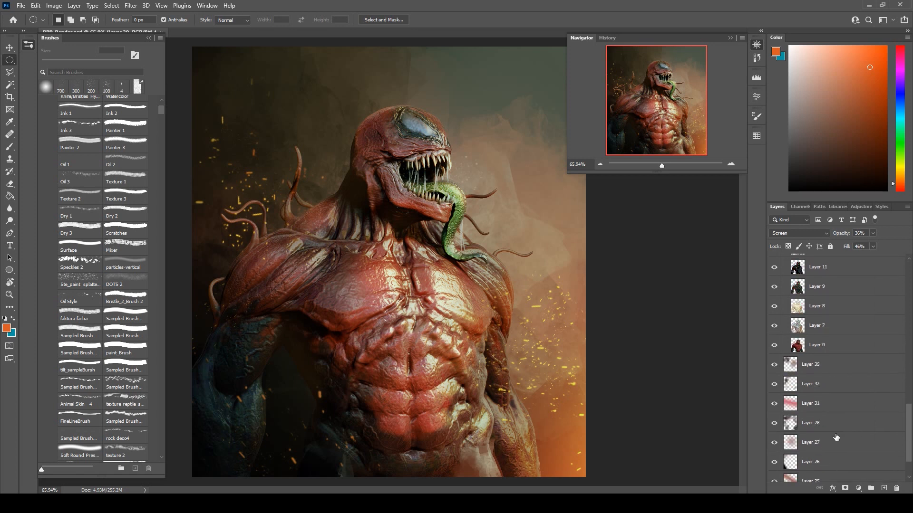
pyautogui.click(833, 465)
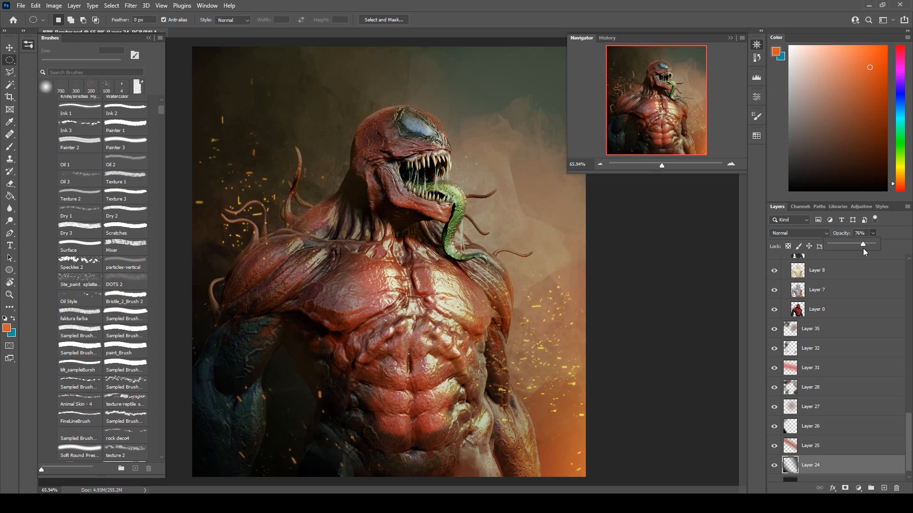
pyautogui.click(828, 432)
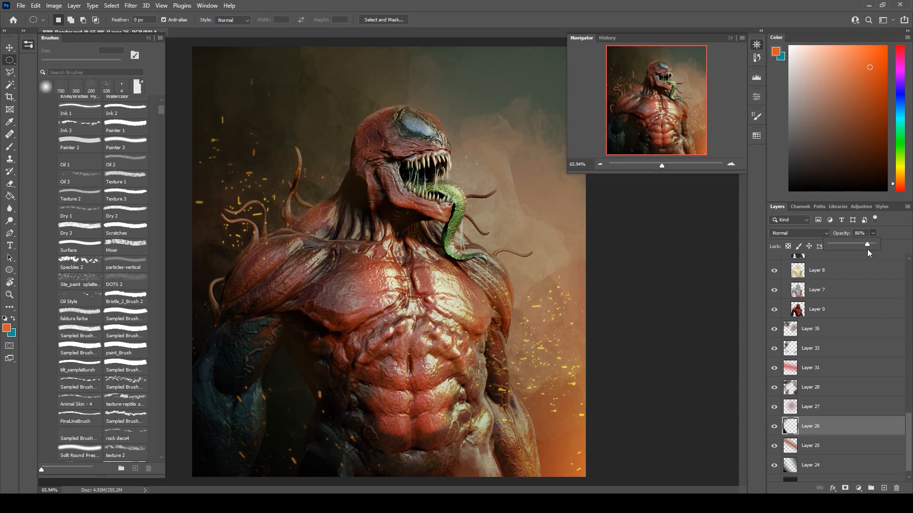
# Set the red Soft Light render pass on Layer 3 to 73% opacity and 70% fill.
pyautogui.click(829, 314)
pyautogui.scroll(5, 823, 327)
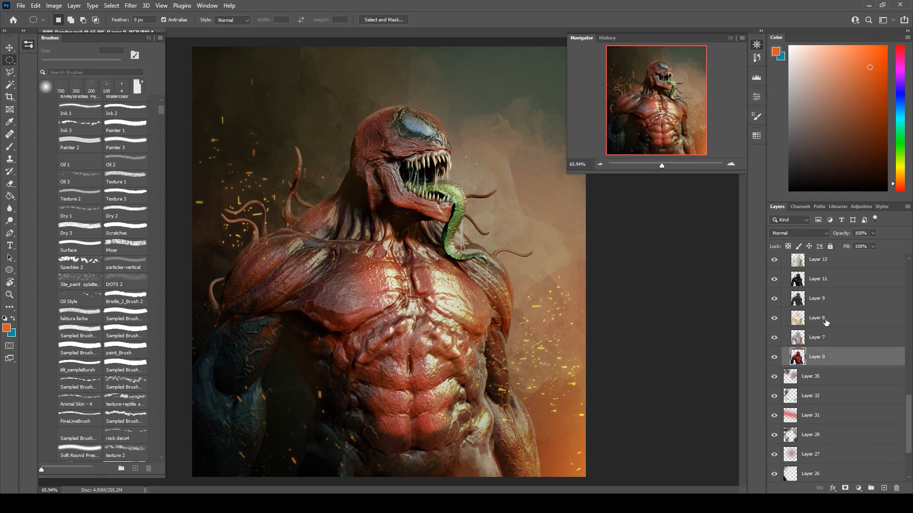
pyautogui.click(823, 323)
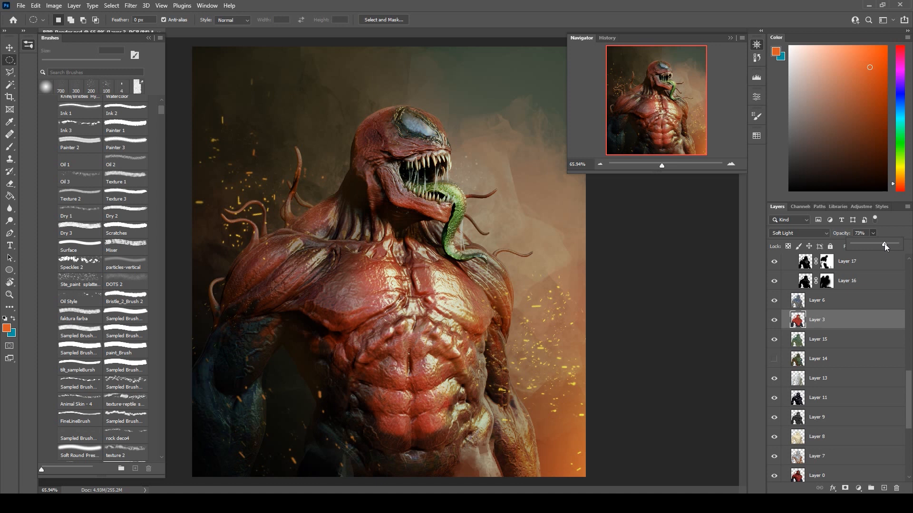
pyautogui.click(887, 239)
pyautogui.click(684, 286)
pyautogui.scroll(-2, 669, 285)
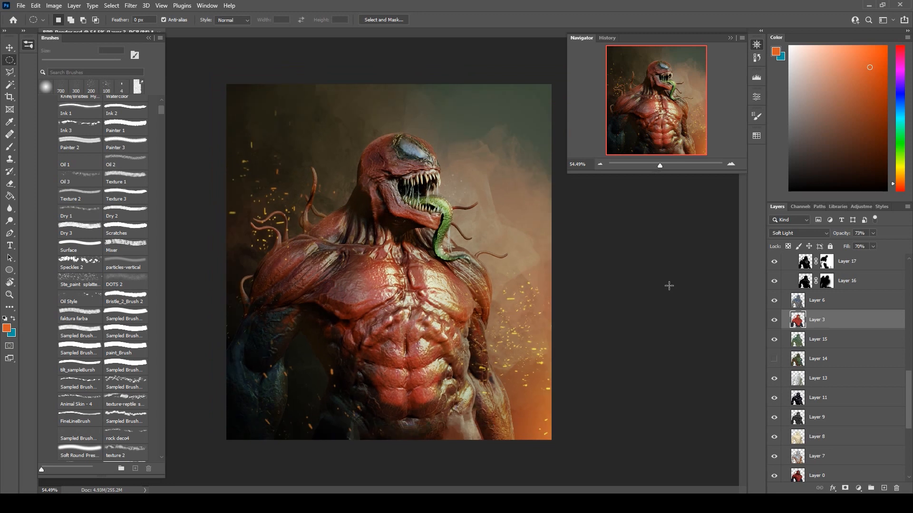
pyautogui.scroll(1, 669, 286)
# Refill the green tint on Layer 36 with a brighter, more saturated green using the Paint Bucket.
pyautogui.scroll(10, 842, 310)
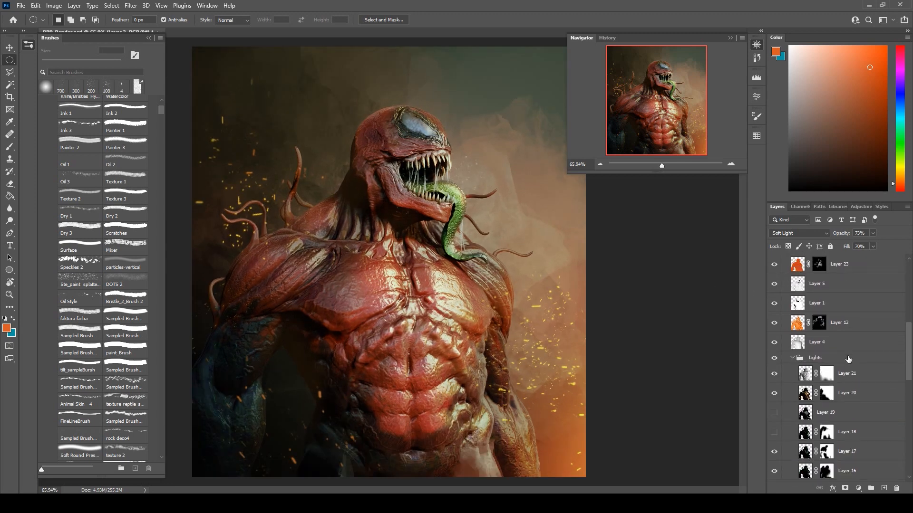
pyautogui.scroll(3, 849, 351)
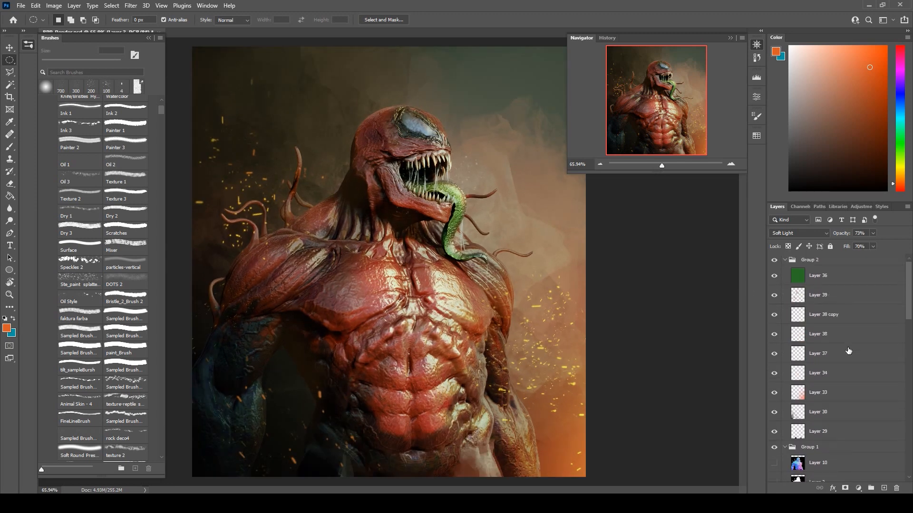
pyautogui.click(825, 283)
pyautogui.click(10, 196)
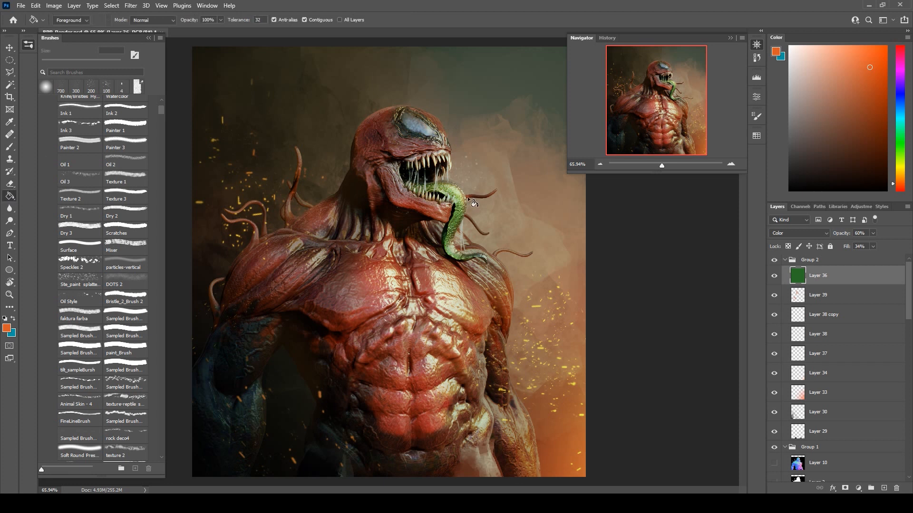
pyautogui.click(901, 144)
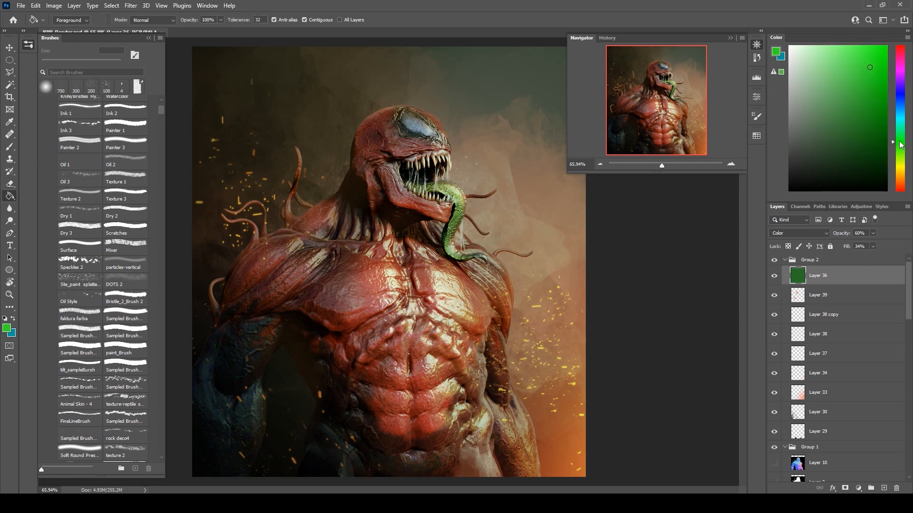
pyautogui.click(869, 124)
pyautogui.moveTo(827, 105); pyautogui.dragTo(873, 79)
pyautogui.click(462, 163)
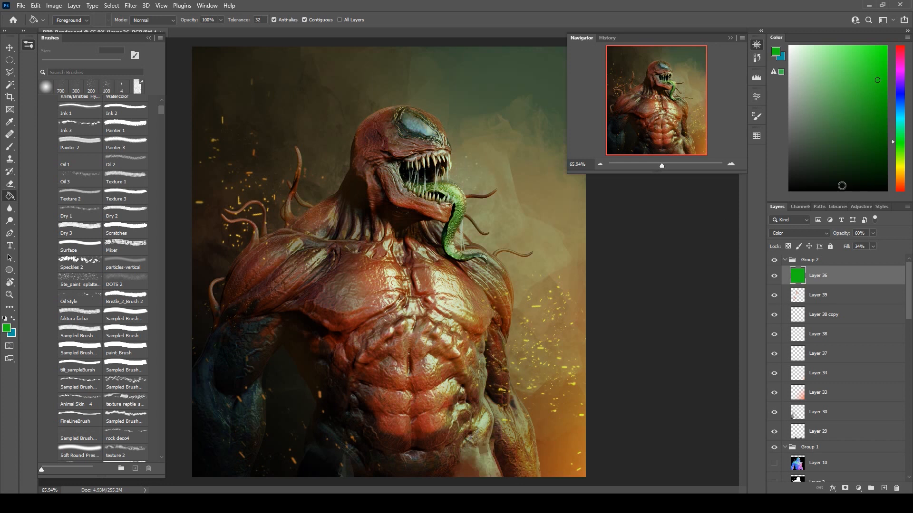
# Try other greens for the Layer 36 tint and fill it with a darker saturated green.
pyautogui.click(855, 107)
pyautogui.click(479, 255)
pyautogui.click(856, 110)
pyautogui.moveTo(856, 106); pyautogui.dragTo(880, 112)
pyautogui.click(447, 179)
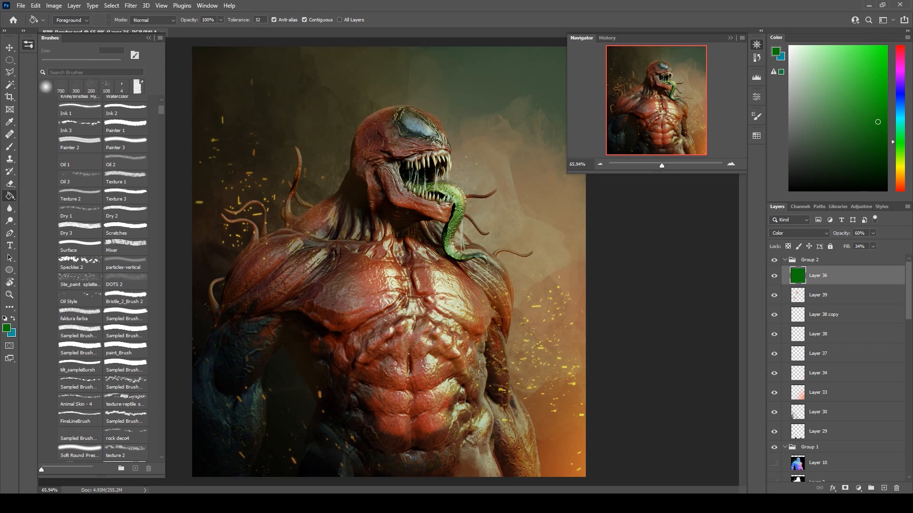
# Copy the porous texture from 3160264-OBHZHMMP-7.jpg into the render document below Layer 36 and scale it to about 27% over the upper chest.
pyautogui.press('v')
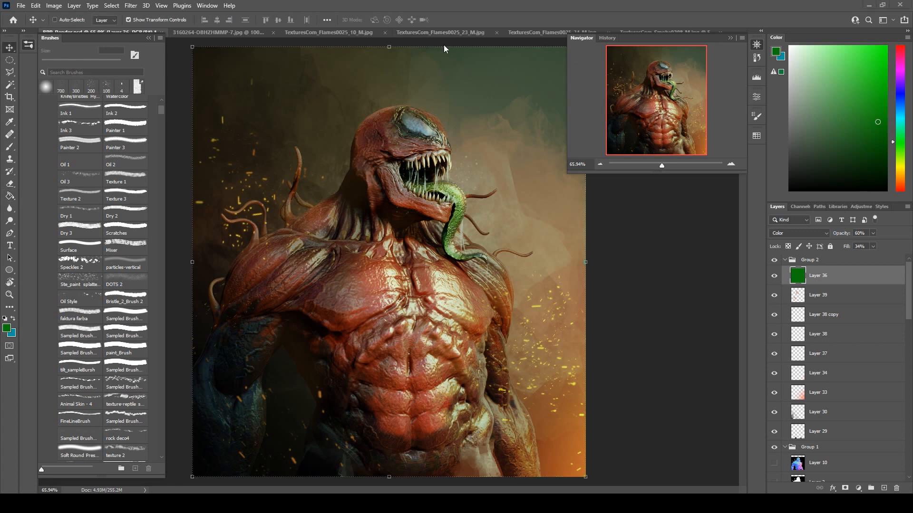
pyautogui.click(193, 34)
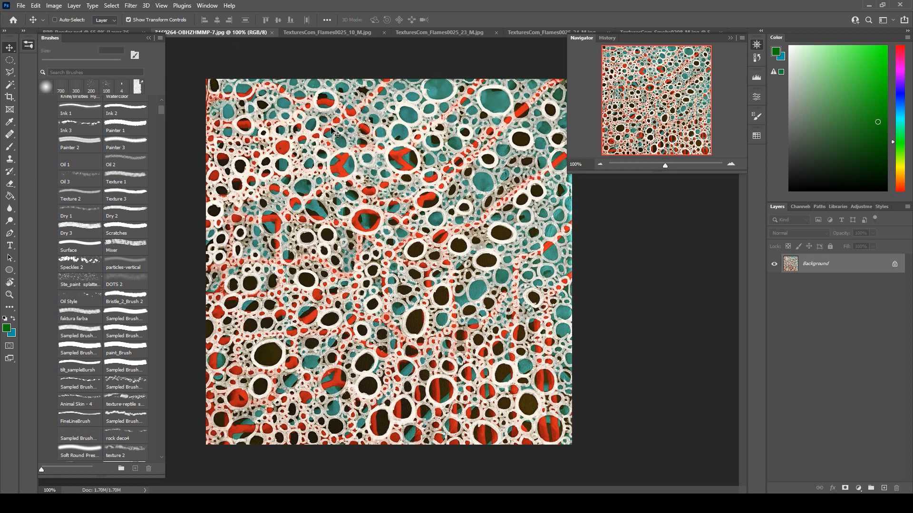
pyautogui.click(90, 31)
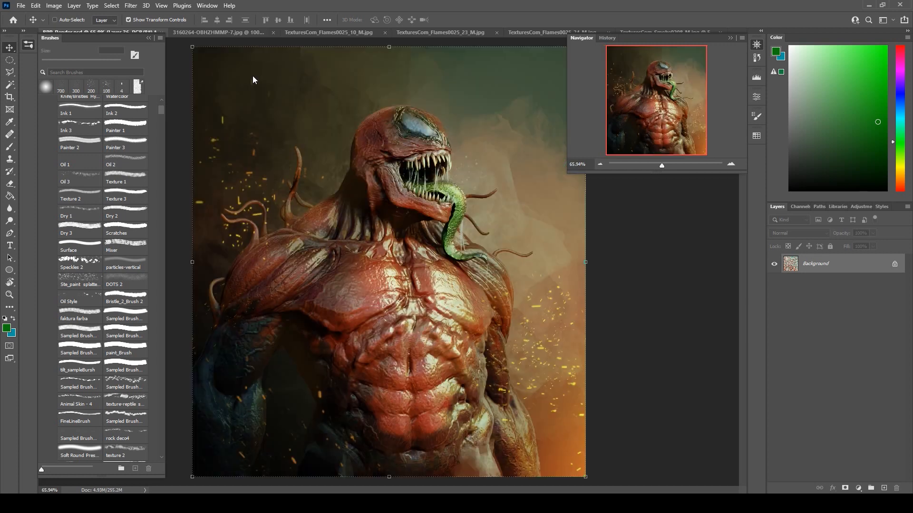
pyautogui.hotkey('ctrl', 'v')
pyautogui.moveTo(810, 273); pyautogui.dragTo(779, 298)
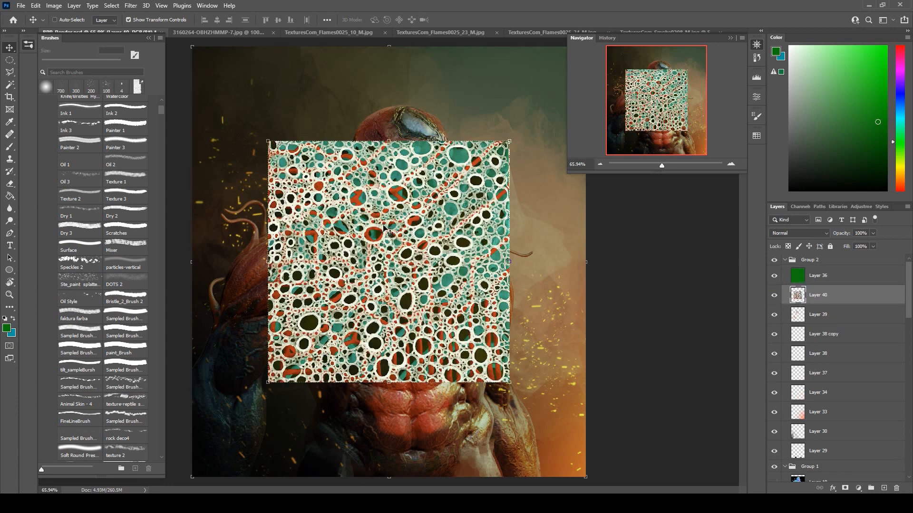
pyautogui.moveTo(509, 141); pyautogui.dragTo(405, 242)
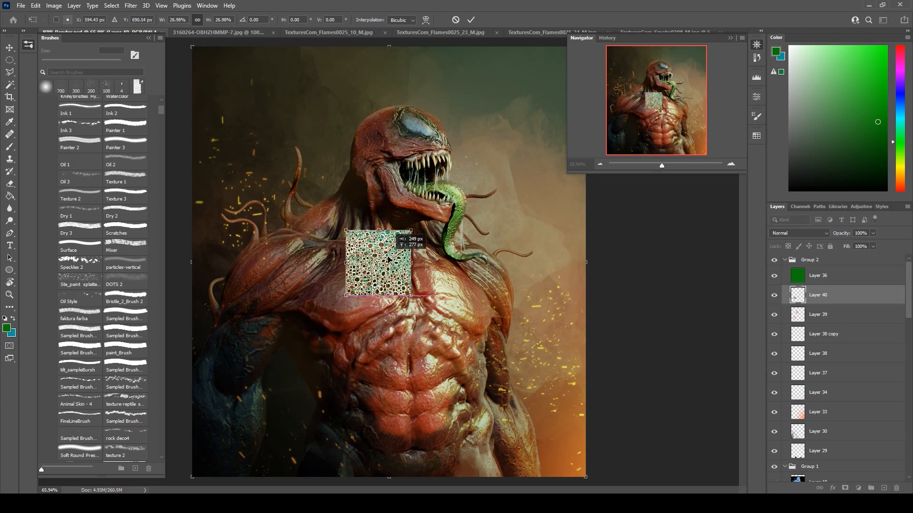
pyautogui.click(471, 20)
# Duplicate the small texture patch repeatedly to cover the creature's head, neck, shoulders, chest and abdomen.
pyautogui.moveTo(395, 253); pyautogui.dragTo(272, 262)
pyautogui.moveTo(271, 262); pyautogui.dragTo(401, 123)
pyautogui.moveTo(401, 124); pyautogui.dragTo(450, 130)
pyautogui.moveTo(418, 136); pyautogui.dragTo(372, 137)
pyautogui.moveTo(372, 137); pyautogui.dragTo(437, 203)
pyautogui.moveTo(436, 203); pyautogui.dragTo(469, 267)
pyautogui.moveTo(468, 268); pyautogui.dragTo(420, 354)
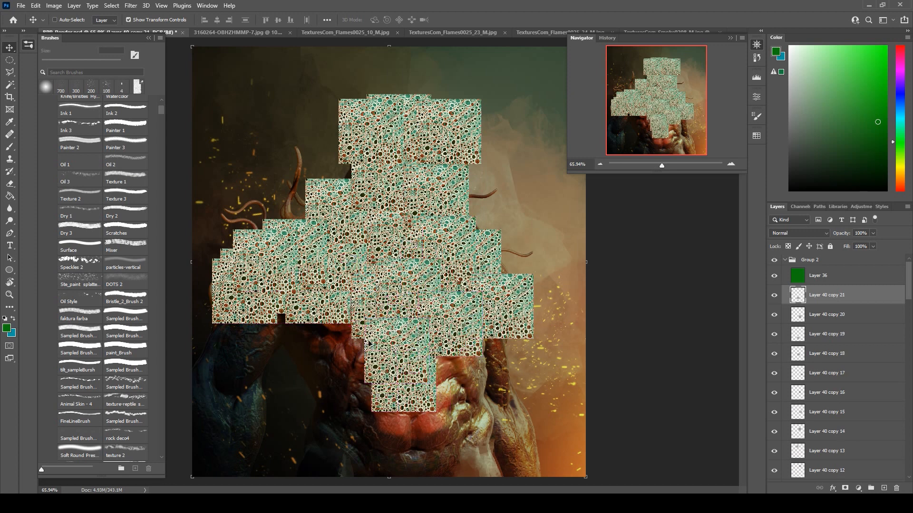
pyautogui.moveTo(364, 317); pyautogui.dragTo(262, 302)
pyautogui.moveTo(300, 324); pyautogui.dragTo(411, 419)
# Merge Layer 40 and all its copies into a single texture layer.
pyautogui.scroll(-10, 841, 372)
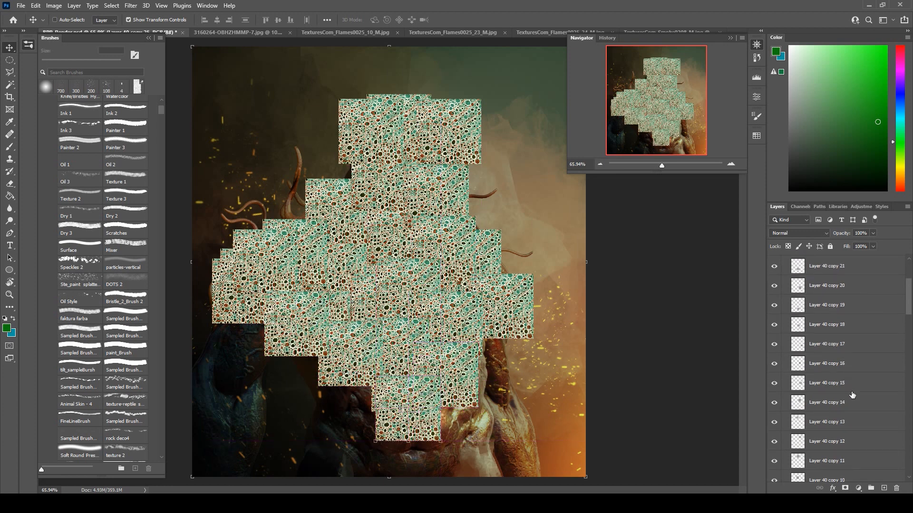
pyautogui.scroll(-2, 858, 430)
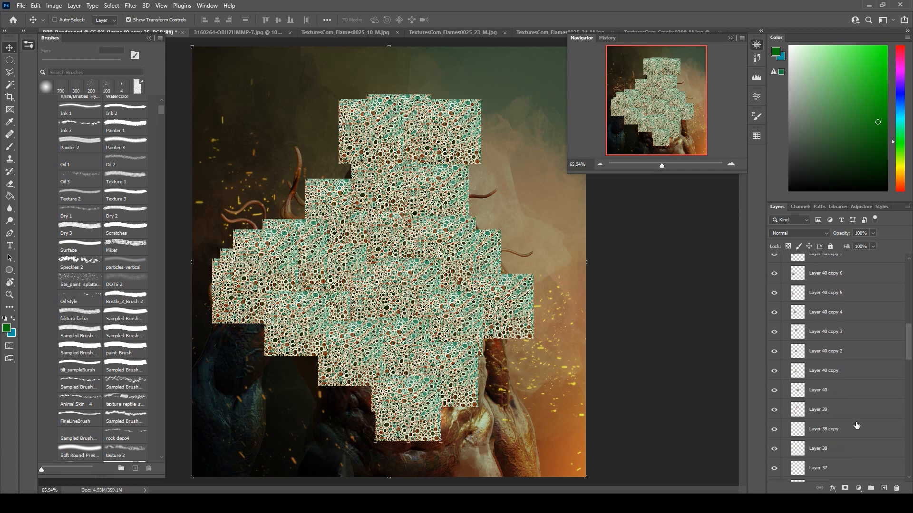
pyautogui.keyDown('shift'); pyautogui.click(824, 391); pyautogui.keyUp('shift')
pyautogui.rightClick(824, 391)
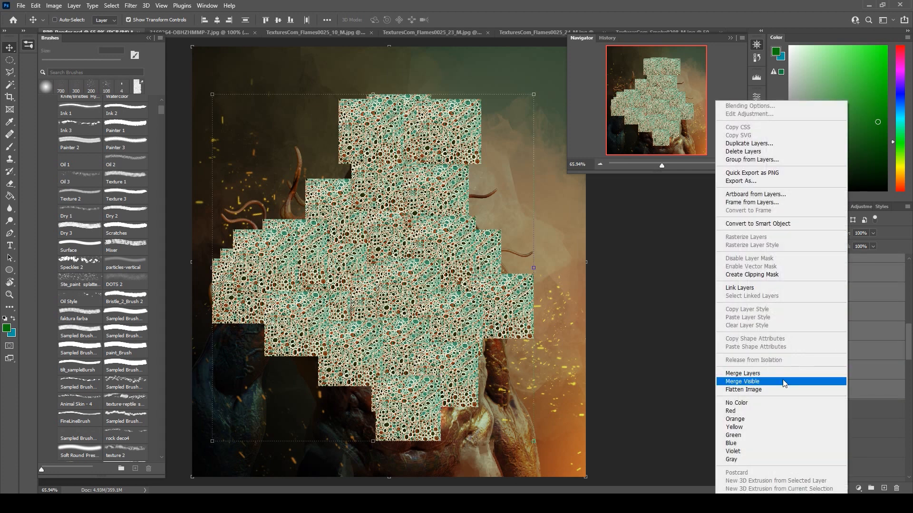
pyautogui.click(790, 377)
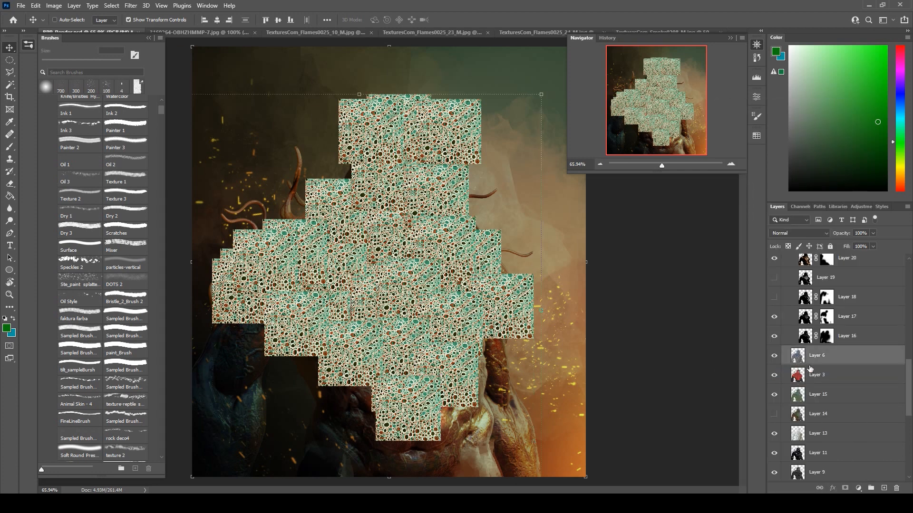
# Load the creature's silhouette as a selection, invert it, and delete the merged texture outside the body.
pyautogui.scroll(5, 808, 376)
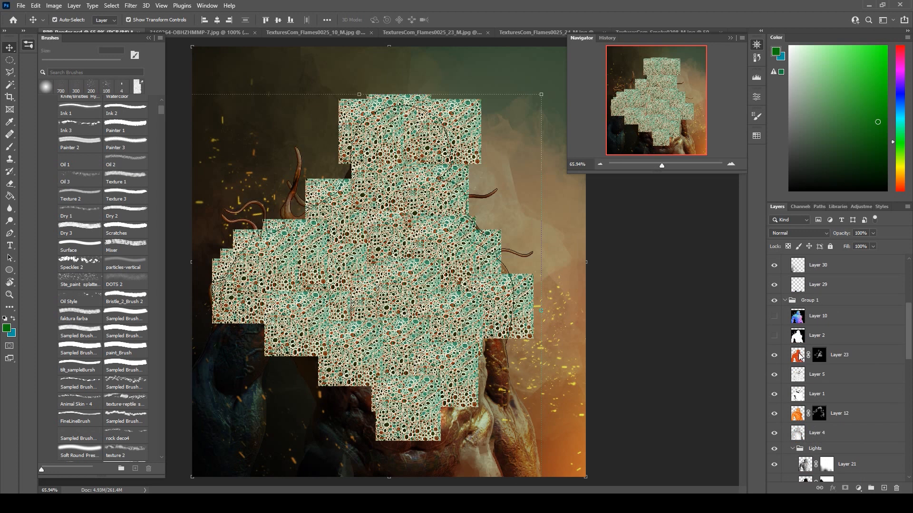
pyautogui.scroll(4, 816, 357)
pyautogui.scroll(3, 817, 339)
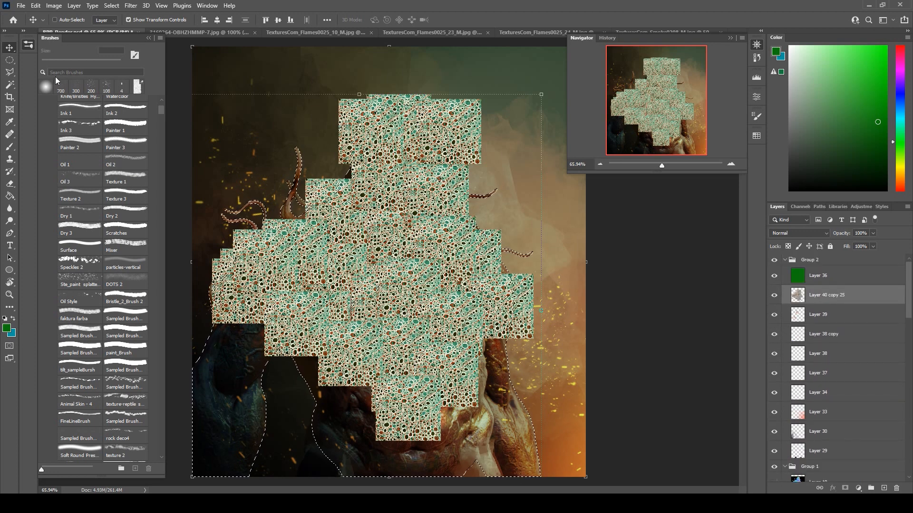
pyautogui.press('m')
pyautogui.rightClick(404, 137)
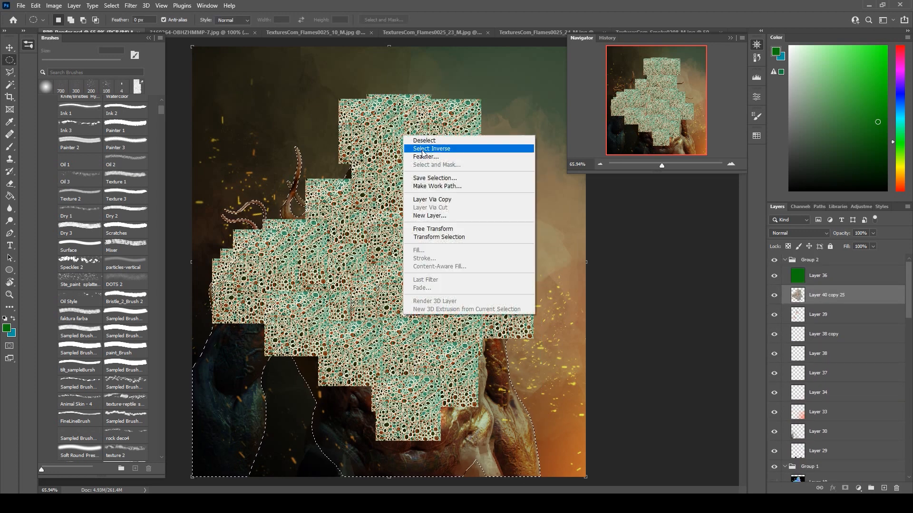
pyautogui.click(421, 149)
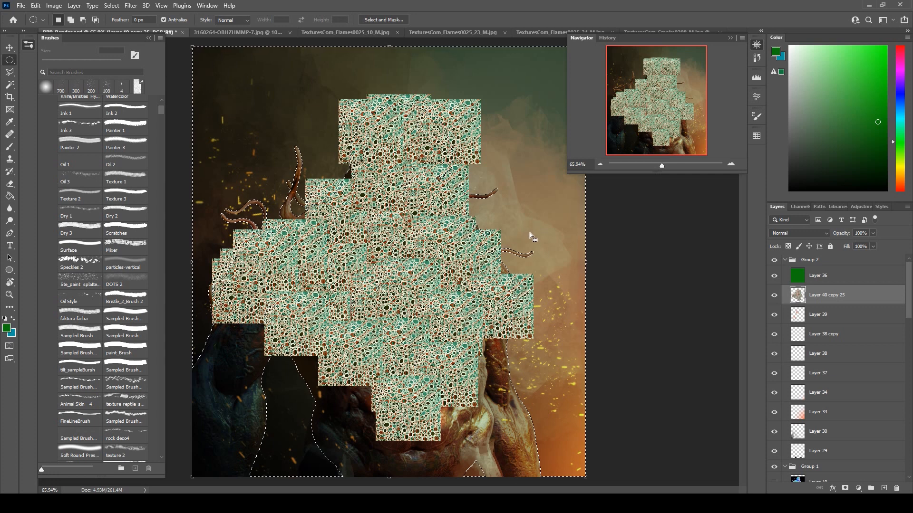
pyautogui.press('Delete')
pyautogui.hotkey('ctrl', 'd')
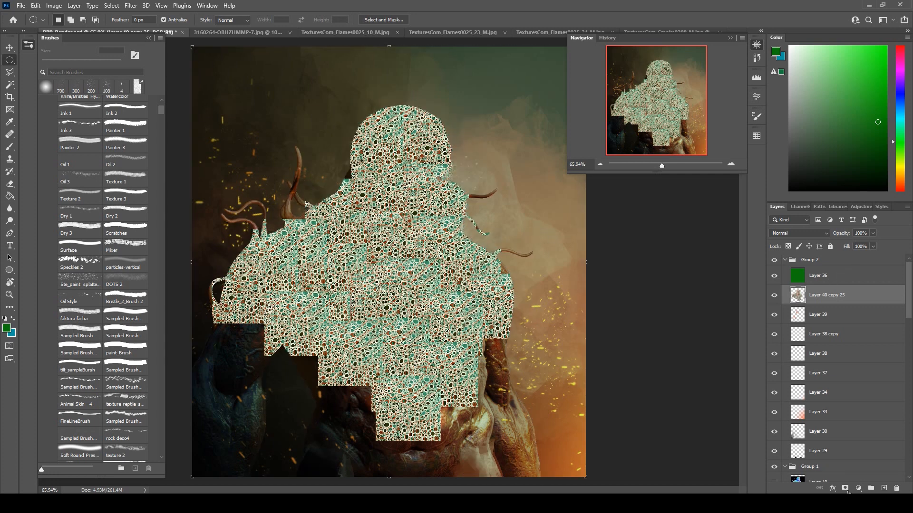
# Add a layer mask to the merged texture layer and set its blend mode to Soft Light.
pyautogui.click(845, 489)
pyautogui.click(796, 233)
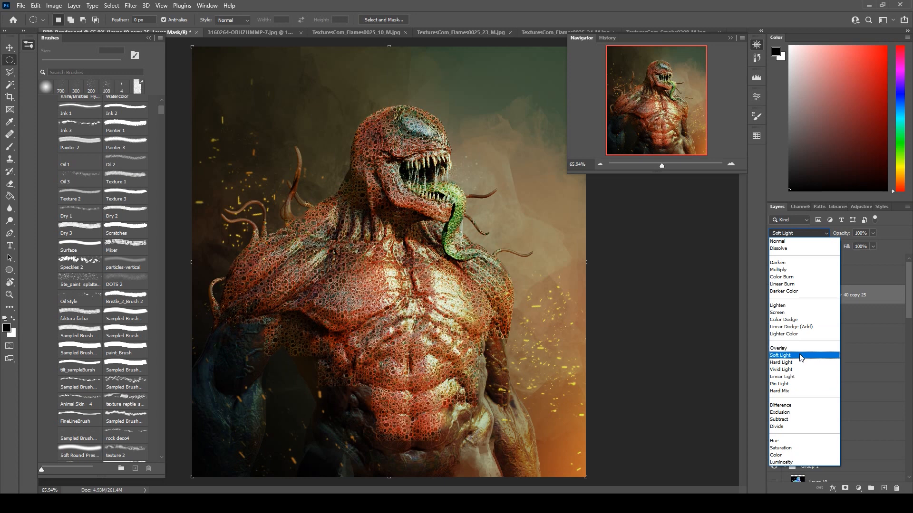
pyautogui.click(800, 358)
# Desaturate the image content of the merged texture layer rather than its mask.
pyautogui.click(54, 6)
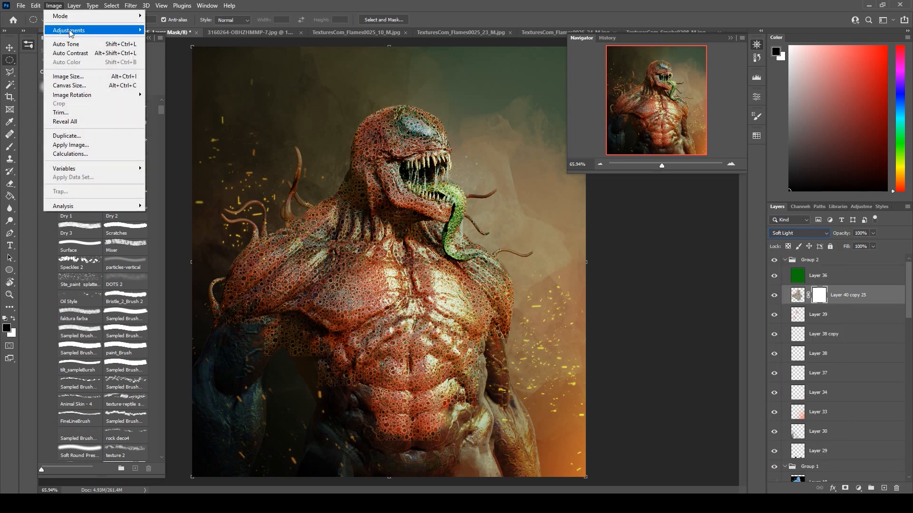
pyautogui.moveTo(71, 30)
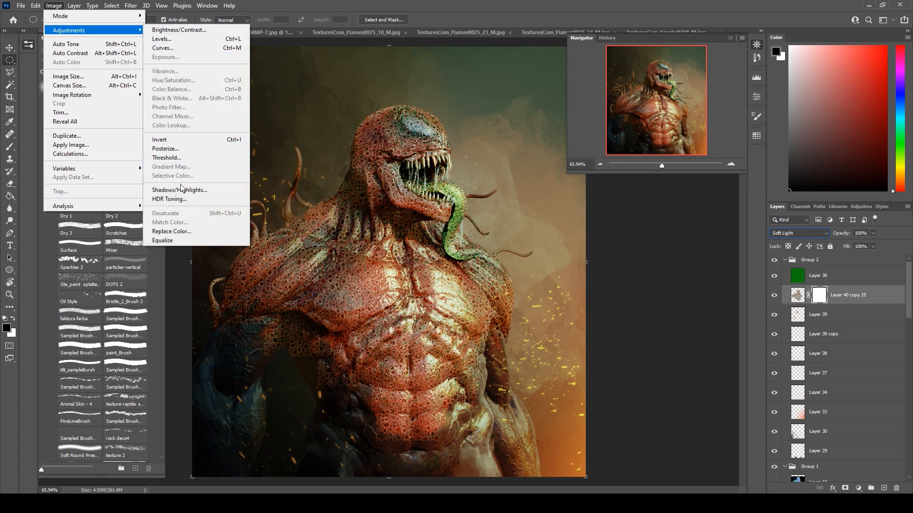
pyautogui.click(798, 296)
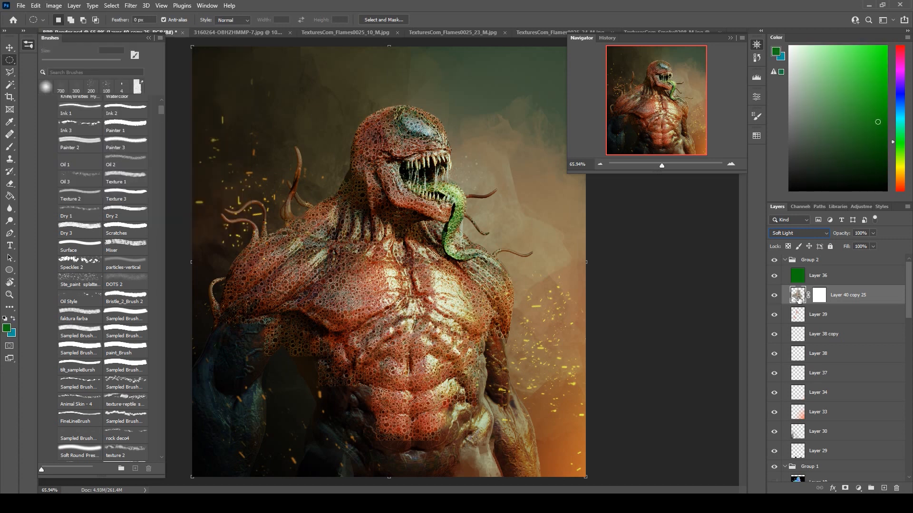
pyautogui.click(47, 5)
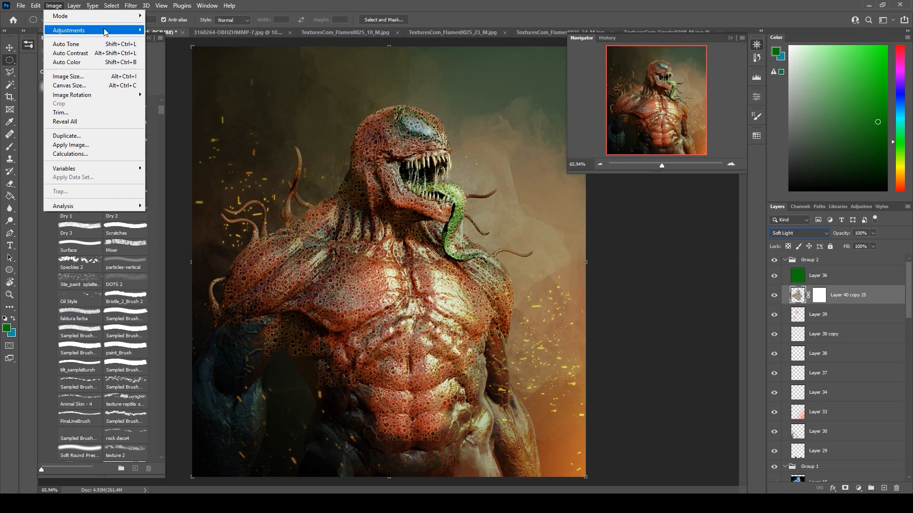
pyautogui.moveTo(109, 31)
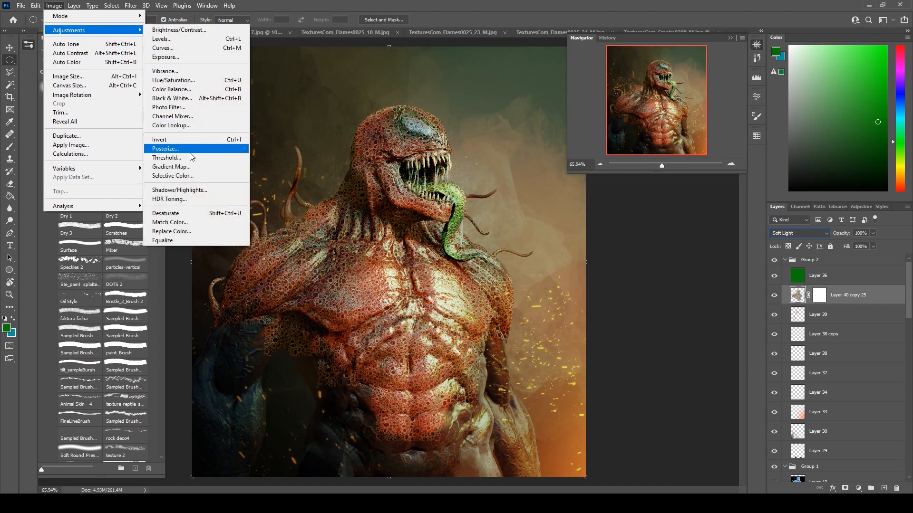
pyautogui.click(194, 214)
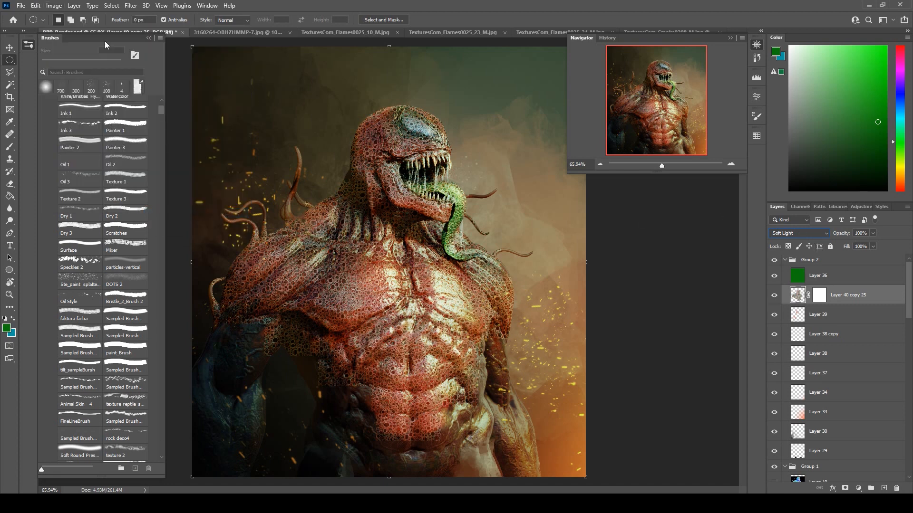
# Darken the texture with Hue/Saturation by lowering its lightness.
pyautogui.click(53, 5)
pyautogui.moveTo(69, 31)
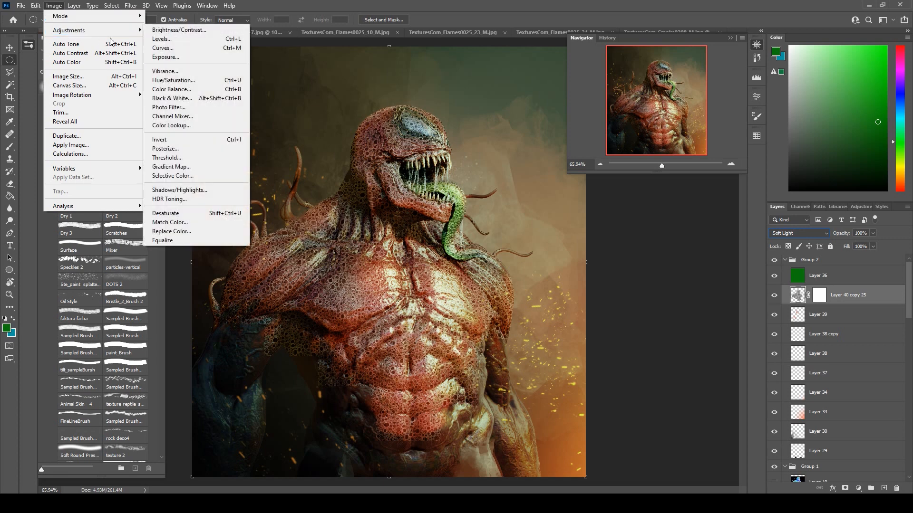
pyautogui.click(173, 80)
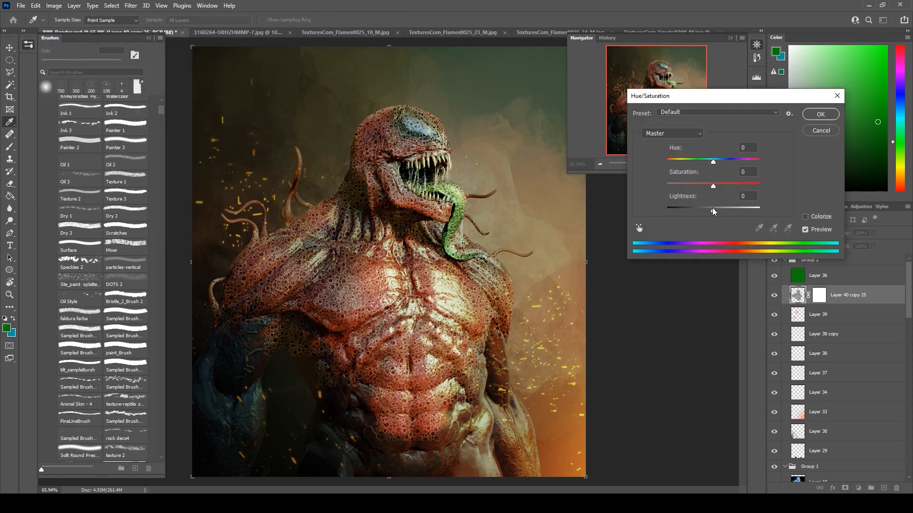
pyautogui.moveTo(713, 187); pyautogui.dragTo(697, 210)
pyautogui.click(820, 114)
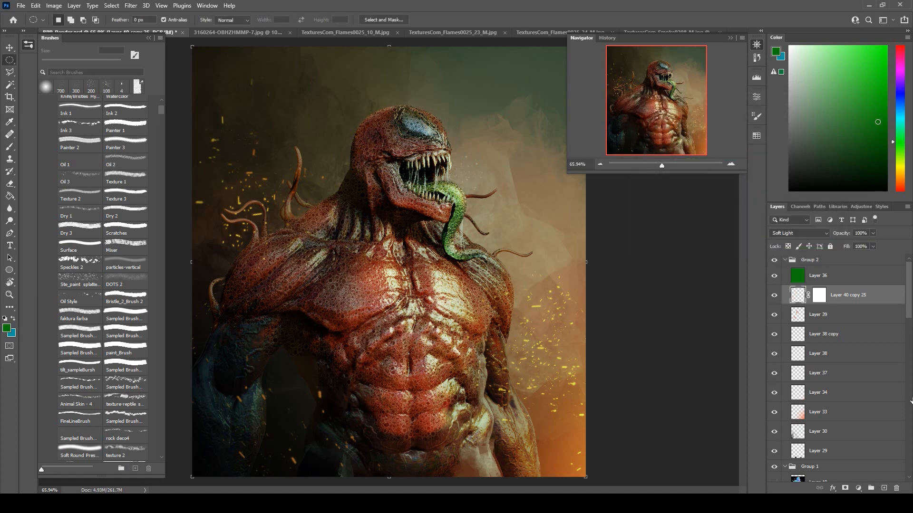
# Invert the texture layer's mask to black and paint the texture back in white with a 300 px brush on the chest.
pyautogui.click(815, 298)
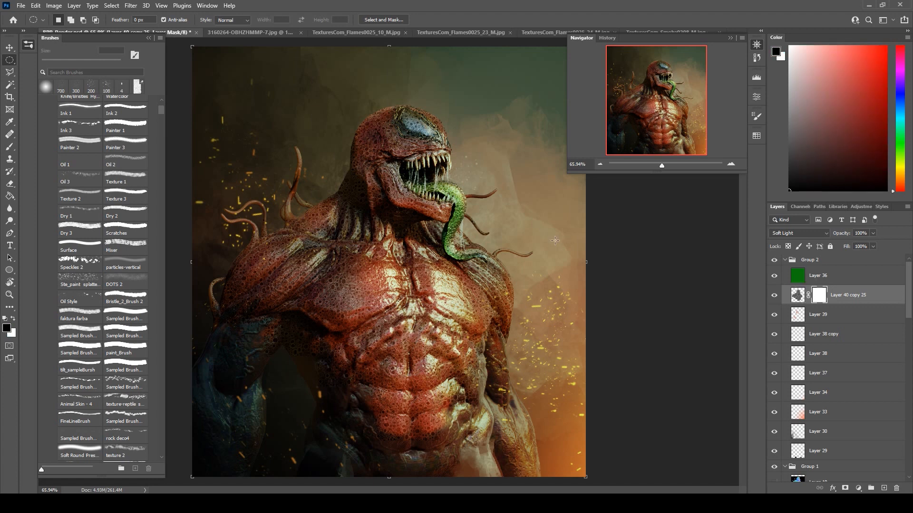
pyautogui.hotkey('ctrl', 'i')
pyautogui.press('b')
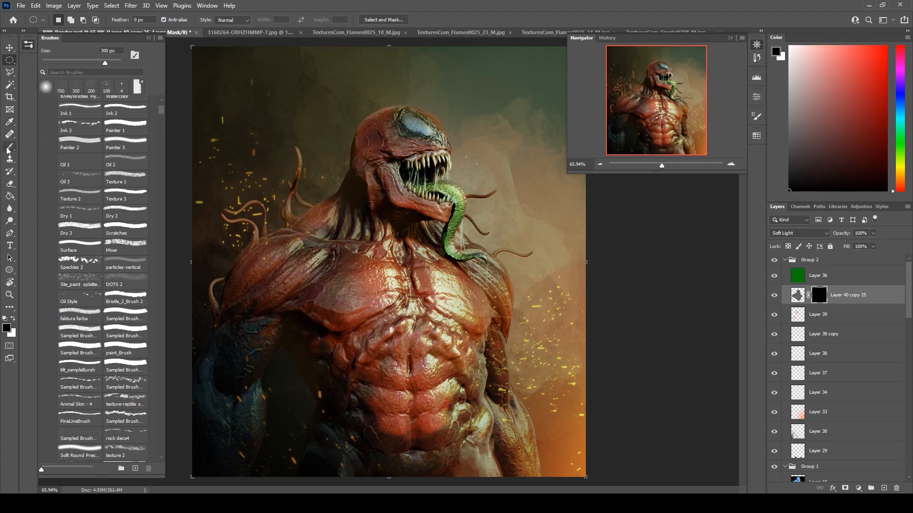
pyautogui.press('x')
pyautogui.scroll(2, 347, 233)
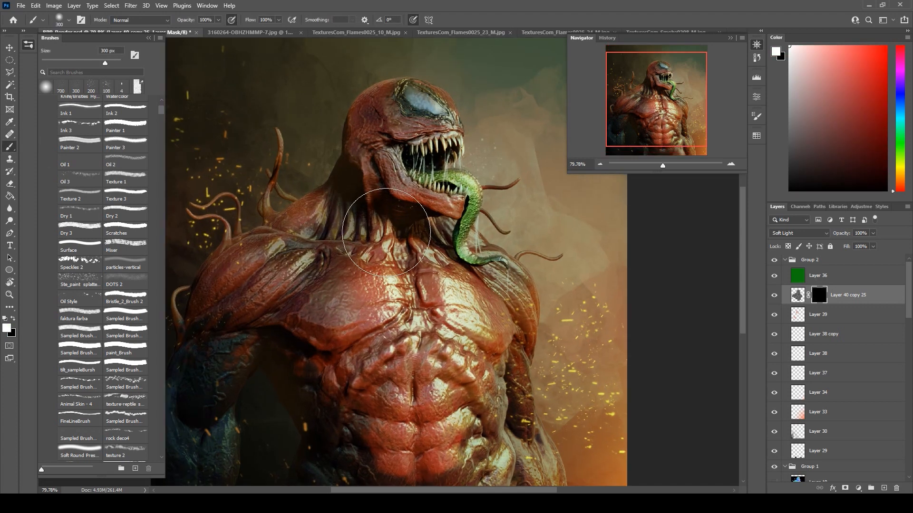
pyautogui.moveTo(386, 233)
pyautogui.mouseDown()
pyautogui.moveTo(379, 289)
pyautogui.moveTo(373, 267)
pyautogui.moveTo(384, 280)
pyautogui.mouseUp()
pyautogui.moveTo(440, 290)
pyautogui.mouseDown()
pyautogui.moveTo(464, 324)
pyautogui.moveTo(488, 331)
pyautogui.mouseUp()
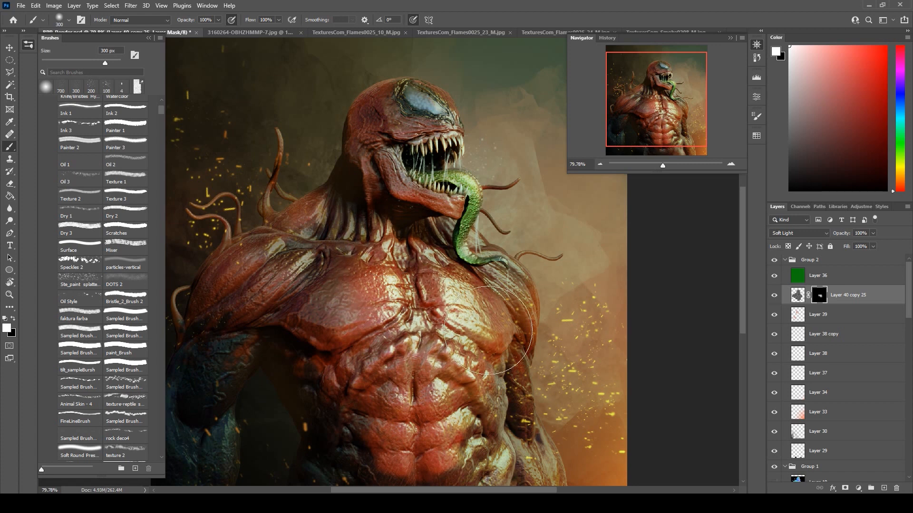
# Refine the texture mask across the shoulders, head and abdomen with a 175 px brush, alternating white and black.
pyautogui.press('[')
pyautogui.press('[')
pyautogui.press('[')
pyautogui.press('x')
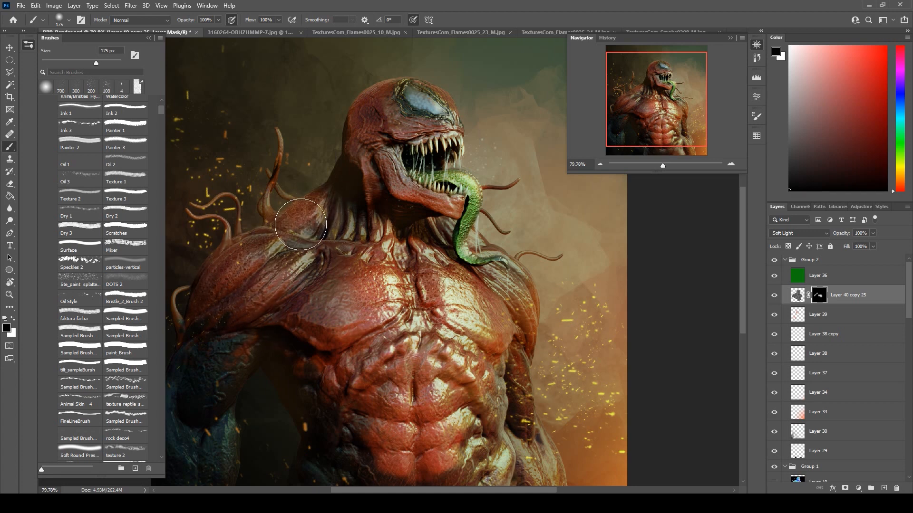
pyautogui.press('x')
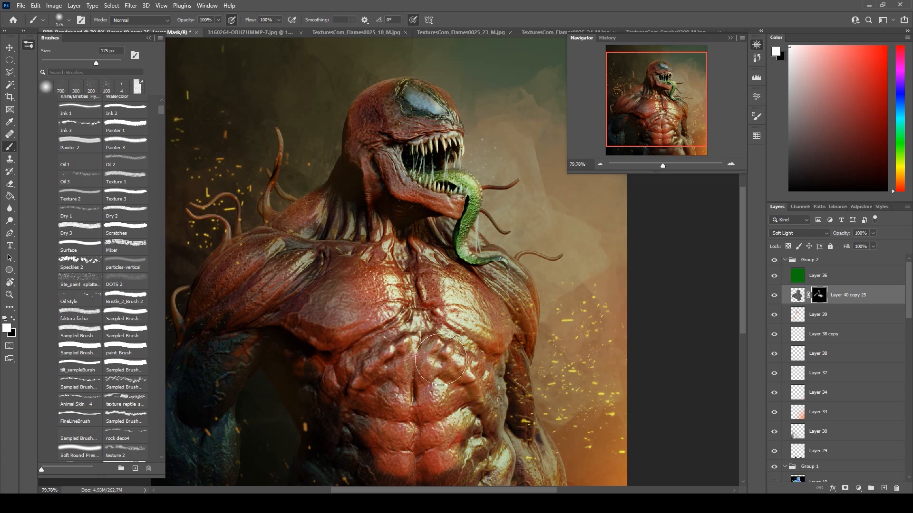
pyautogui.moveTo(395, 372)
pyautogui.mouseDown()
pyautogui.moveTo(401, 392)
pyautogui.moveTo(443, 420)
pyautogui.moveTo(444, 436)
pyautogui.moveTo(453, 423)
pyautogui.moveTo(435, 459)
pyautogui.moveTo(394, 447)
pyautogui.moveTo(421, 453)
pyautogui.mouseUp()
pyautogui.press('x')
pyautogui.press('x')
# Paint white on the texture mask along the tongue with a 50 px brush.
pyautogui.press('x')
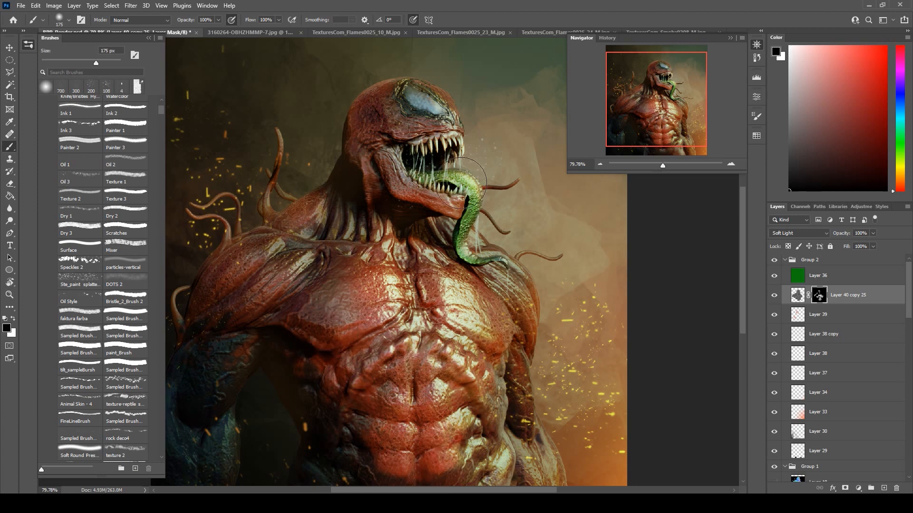
pyautogui.press('x')
pyautogui.press('[')
pyautogui.press('[')
pyautogui.press('[')
pyautogui.press('[')
pyautogui.press('[')
pyautogui.press('[')
pyautogui.press('[')
pyautogui.press('[')
pyautogui.moveTo(460, 176)
pyautogui.mouseDown()
pyautogui.moveTo(472, 201)
pyautogui.moveTo(465, 240)
pyautogui.moveTo(478, 269)
pyautogui.moveTo(498, 265)
pyautogui.mouseUp()
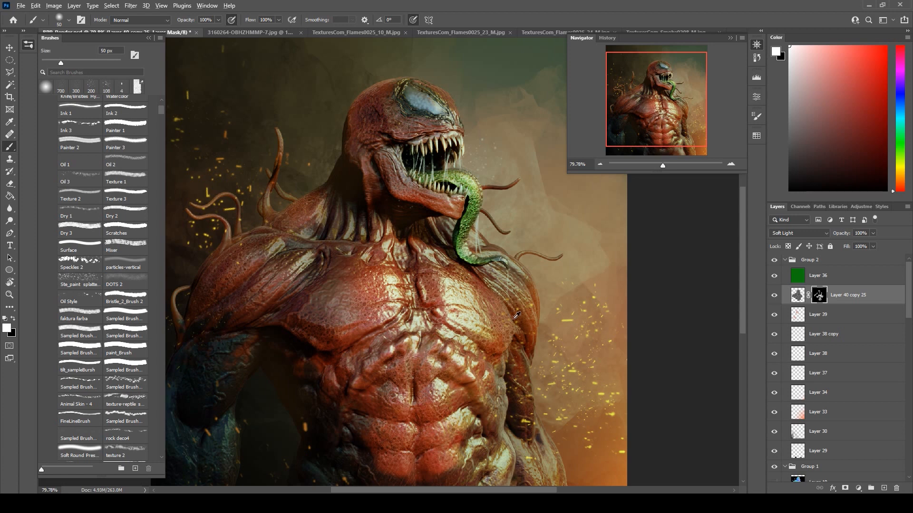
# Set the masked texture layer to 91% opacity and 85% fill.
pyautogui.scroll(-3, 519, 318)
pyautogui.scroll(2, 519, 319)
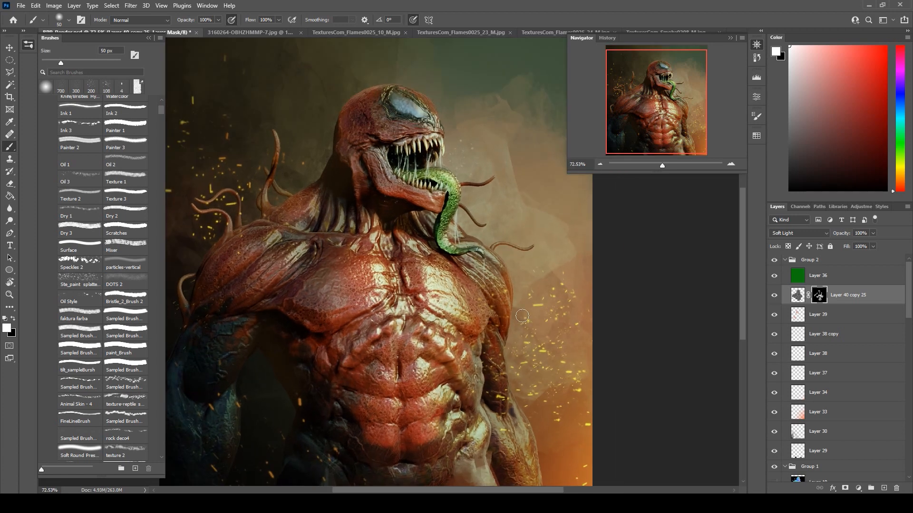
pyautogui.click(873, 233)
pyautogui.click(895, 240)
# Close the 3160264-OBHZHMMP-7.jpg texture image.
pyautogui.click(234, 37)
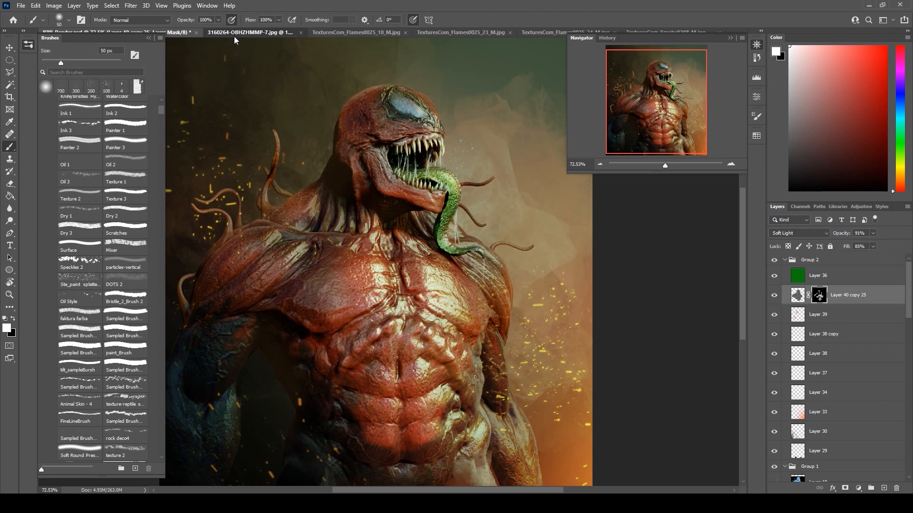
pyautogui.click(234, 36)
pyautogui.click(273, 33)
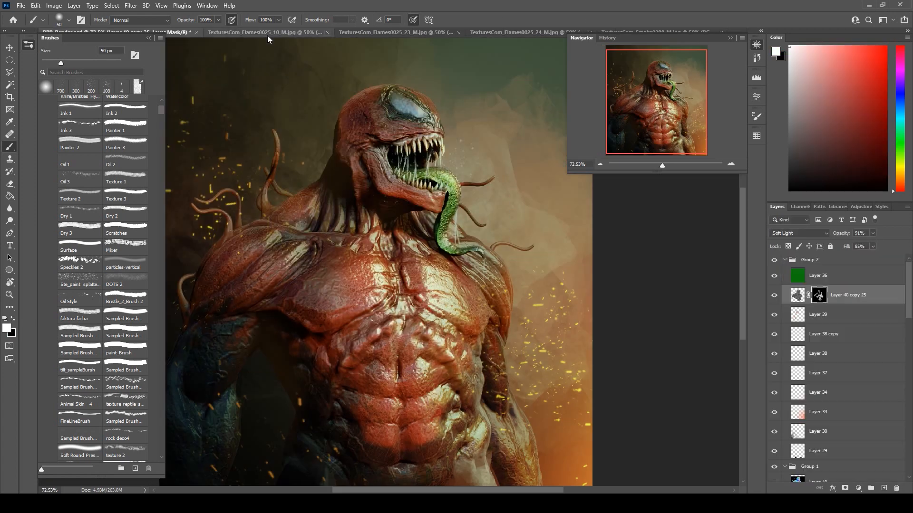
# Copy the flame image TexturesCom_Flames0025_23_M.jpg into the creature composition as a layer directly above the masked texture layer.
pyautogui.click(268, 35)
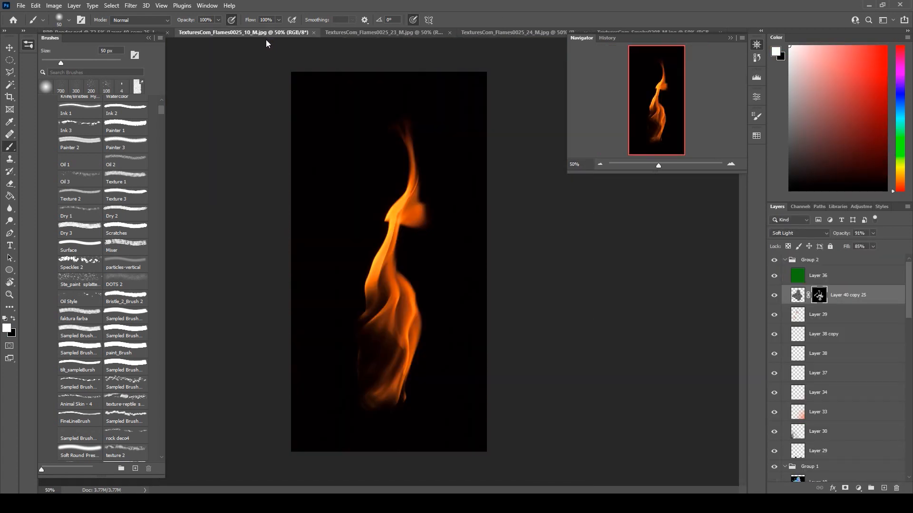
pyautogui.click(340, 34)
pyautogui.click(10, 46)
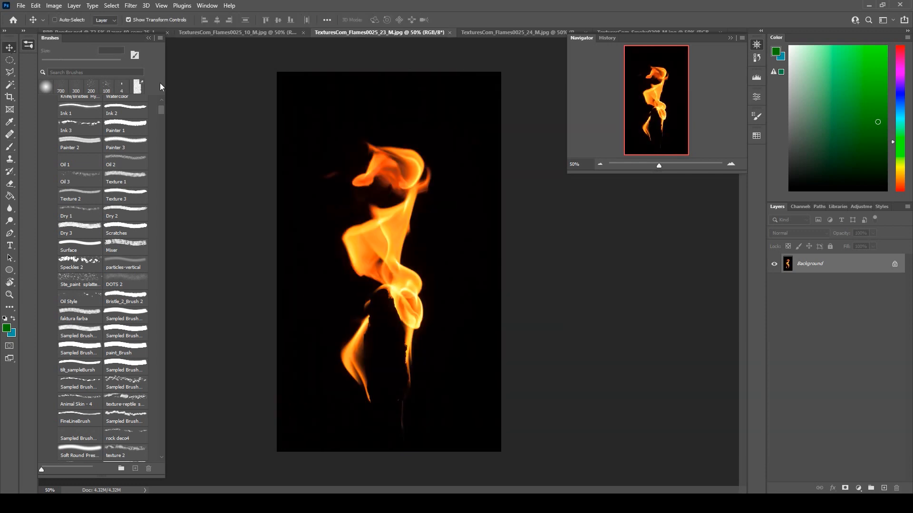
pyautogui.click(125, 31)
pyautogui.hotkey('ctrl', 'v')
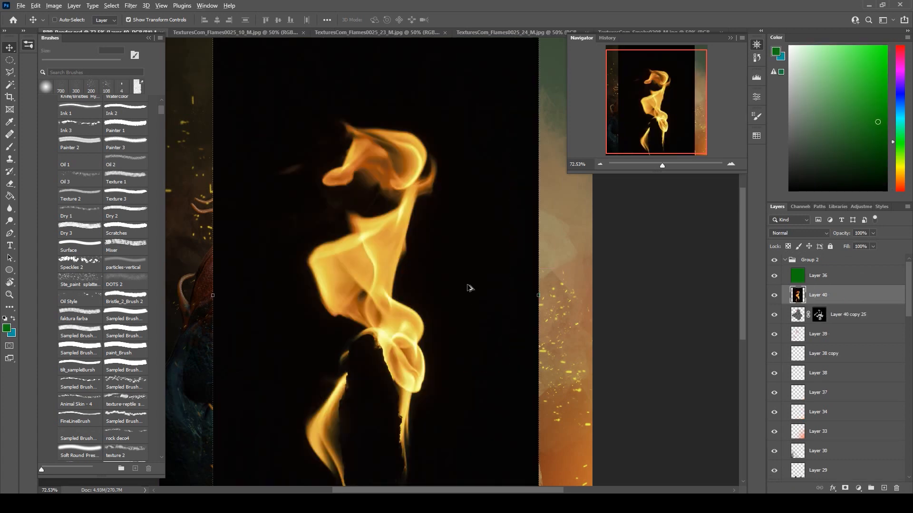
# Shrink the pasted flame layer, rotate it so its upper edge slants across the abdomen, and move it toward the image's lower-right corner.
pyautogui.scroll(-4, 472, 280)
pyautogui.moveTo(494, 108); pyautogui.dragTo(440, 178)
pyautogui.moveTo(398, 301); pyautogui.dragTo(563, 359)
pyautogui.moveTo(632, 223); pyautogui.dragTo(551, 195)
pyautogui.moveTo(552, 316); pyautogui.dragTo(523, 326)
pyautogui.click(471, 19)
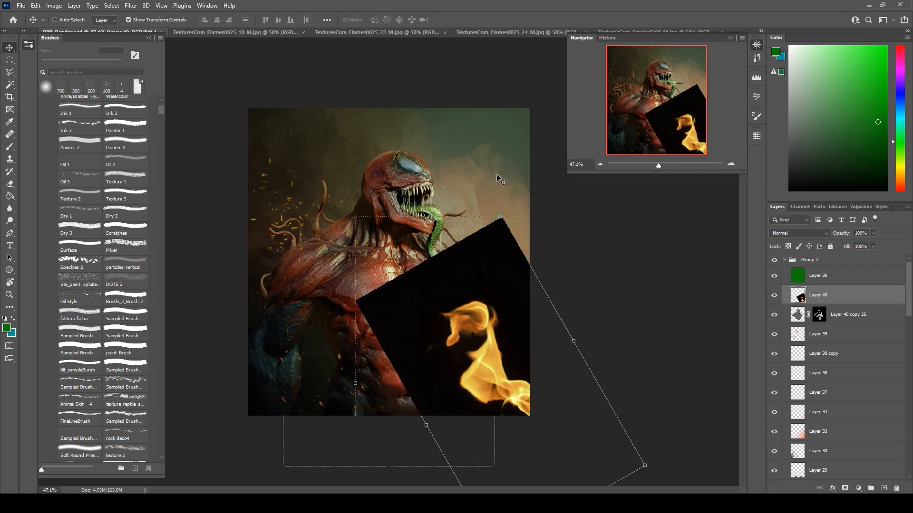
# Scale the flame layer down to about 57% and place it in the lower-right corner beside the creature's arm.
pyautogui.moveTo(500, 217); pyautogui.dragTo(501, 359)
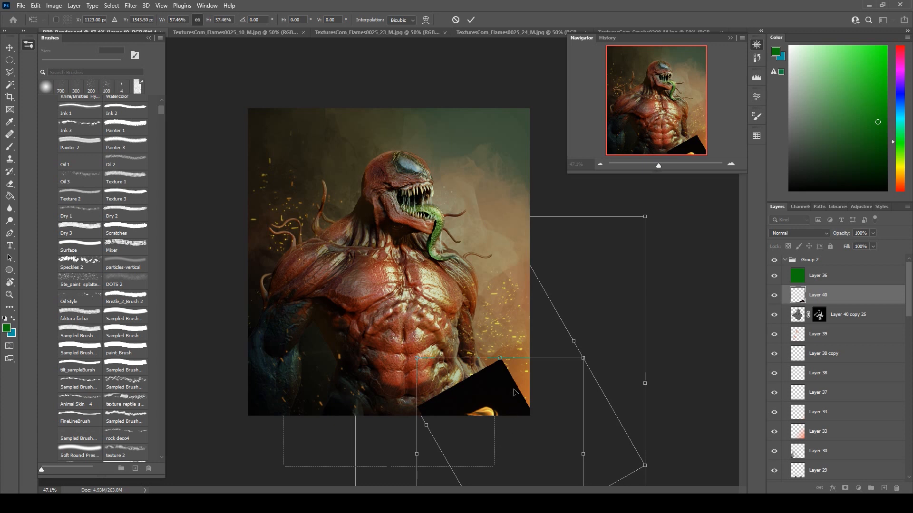
pyautogui.moveTo(513, 393); pyautogui.dragTo(535, 358)
pyautogui.click(470, 19)
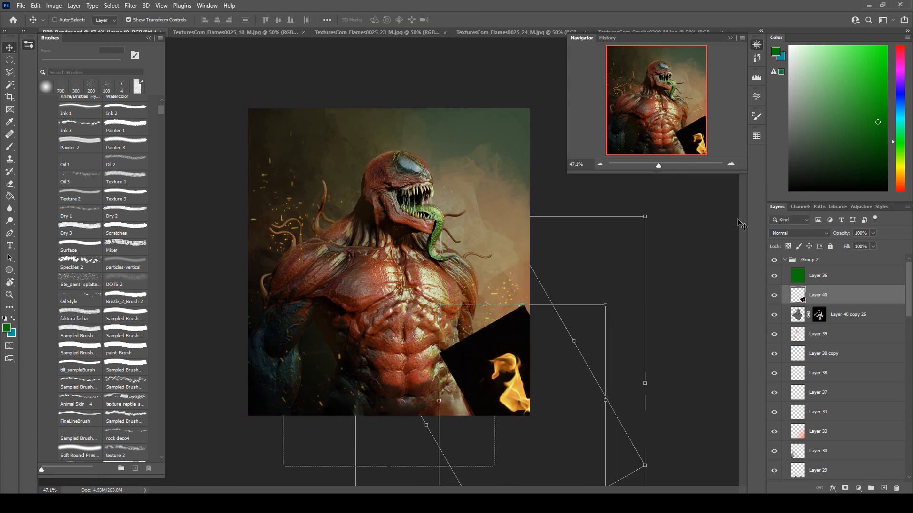
# Set the flame layer's blend mode to Screen and rotate it about 16° at the image's lower-right edge.
pyautogui.click(770, 232)
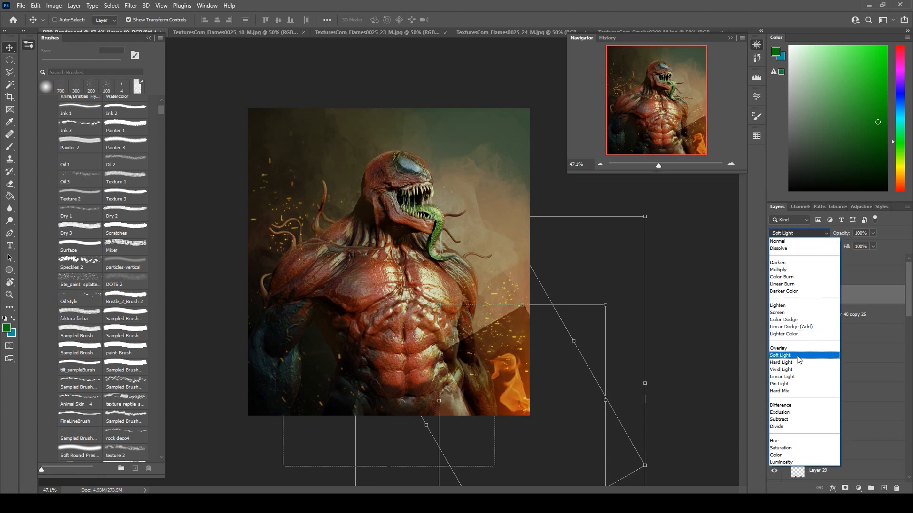
pyautogui.click(803, 317)
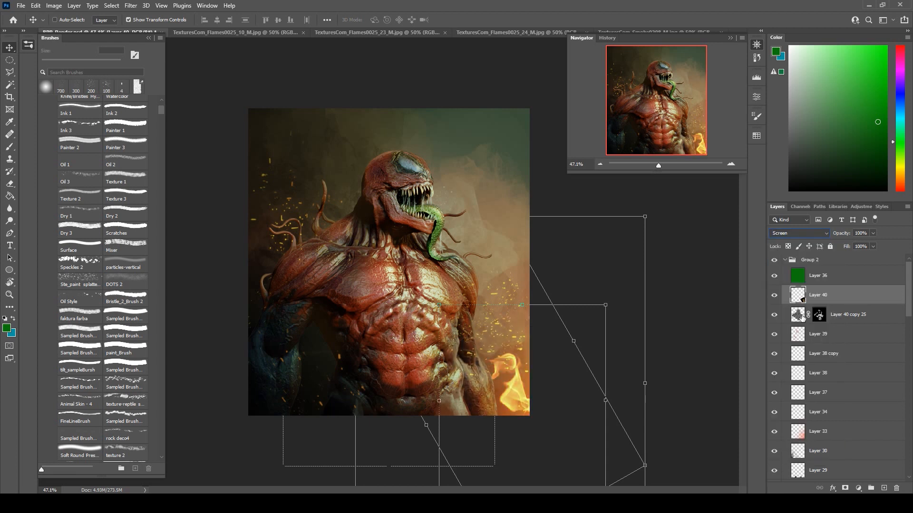
pyautogui.moveTo(543, 347); pyautogui.dragTo(542, 301)
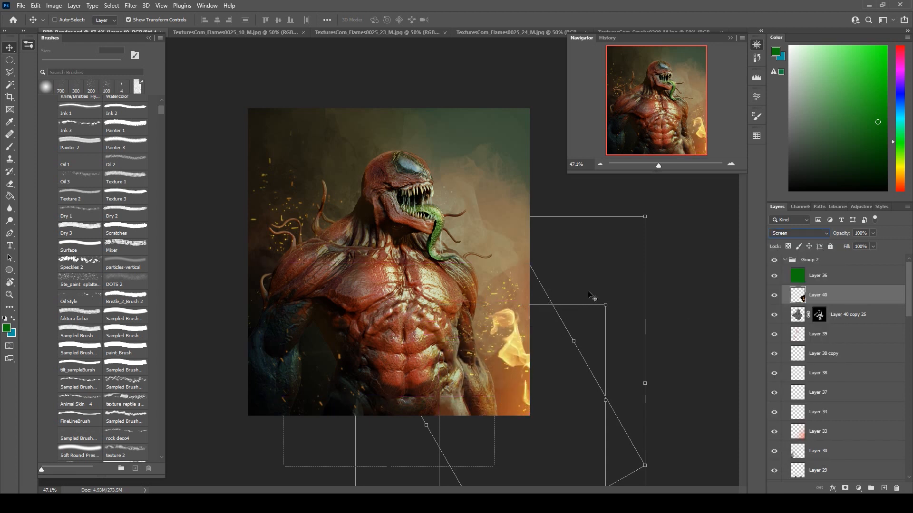
pyautogui.moveTo(615, 290); pyautogui.dragTo(631, 316)
pyautogui.moveTo(545, 345); pyautogui.dragTo(554, 365)
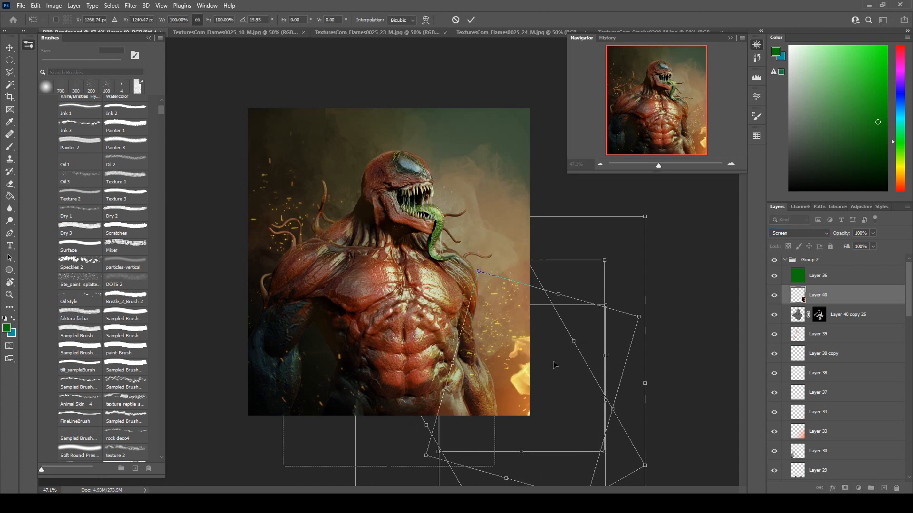
pyautogui.click(10, 61)
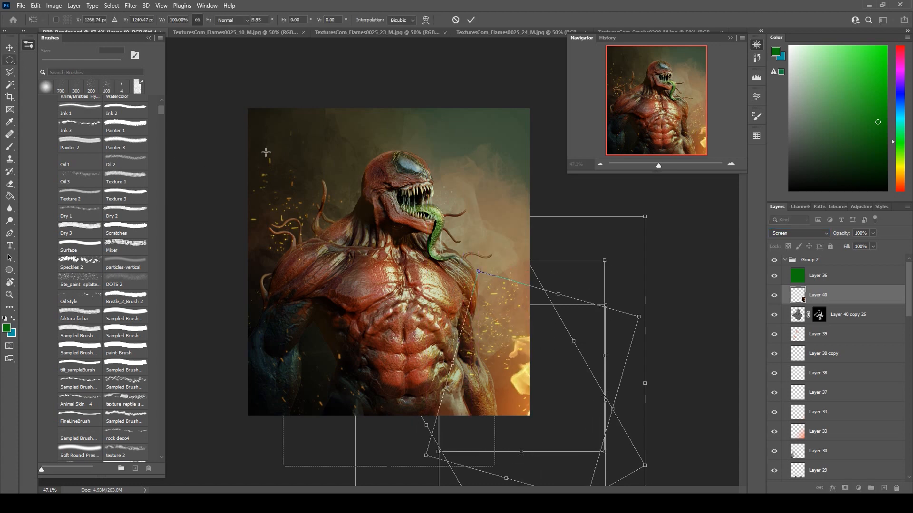
pyautogui.scroll(-3, 449, 225)
pyautogui.scroll(3, 436, 323)
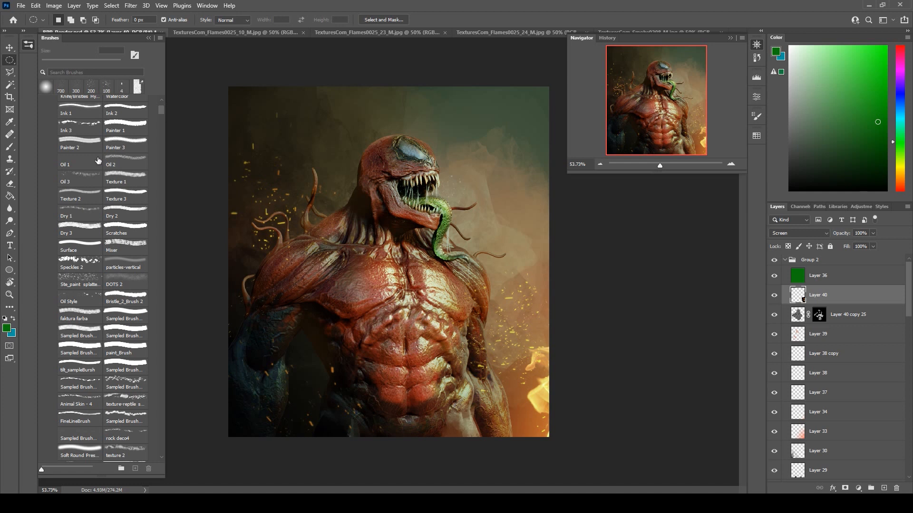
# Add a mask to the flame layer and paint black on it over the arm and torso with a 200 px brush.
pyautogui.click(9, 147)
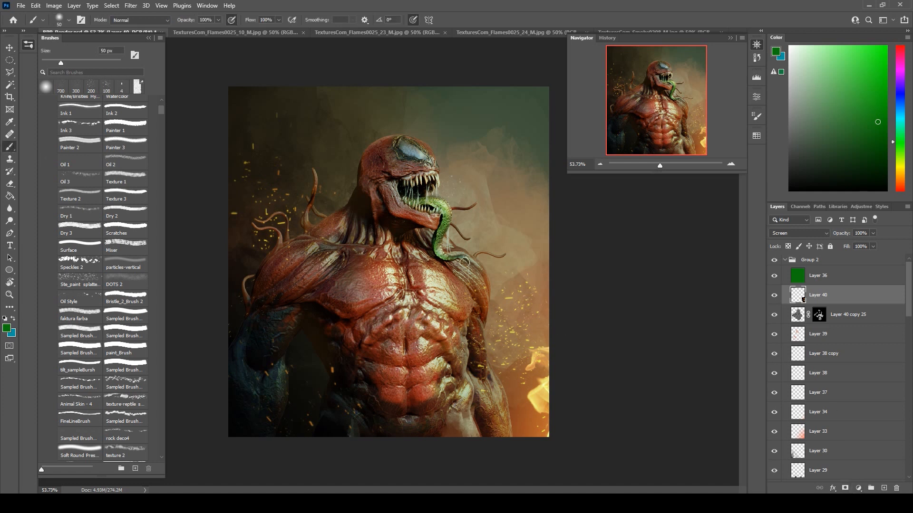
pyautogui.click(845, 488)
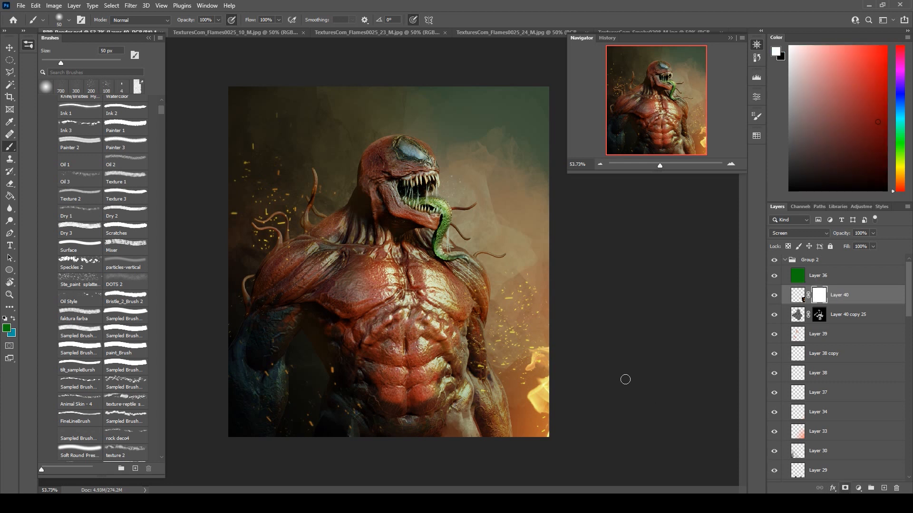
pyautogui.press(']')
pyautogui.press(']')
pyautogui.press(']')
pyautogui.press(']')
pyautogui.press(']')
pyautogui.press(']')
pyautogui.press(']')
pyautogui.press(']')
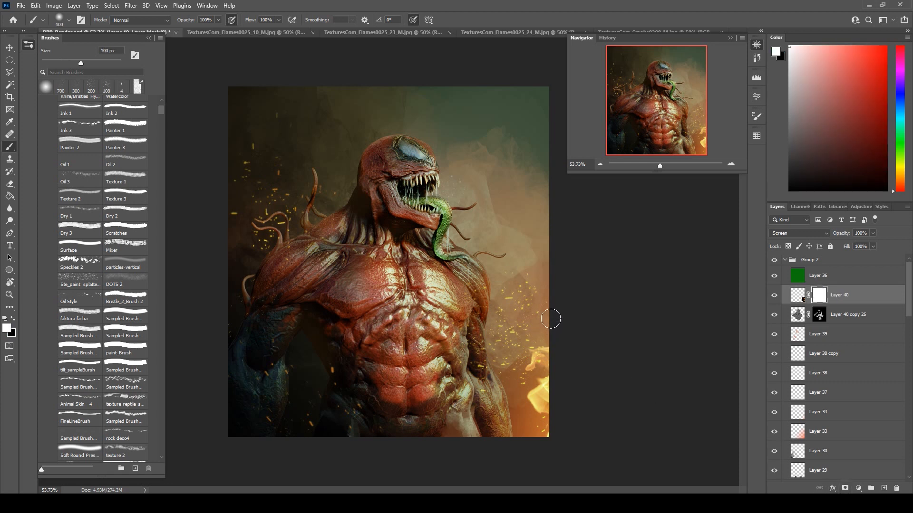
pyautogui.press(']')
pyautogui.press('x')
pyautogui.moveTo(470, 400); pyautogui.dragTo(443, 408)
# Reposition and resize the masked flame so it rises along the image's lower-right edge beside the arm.
pyautogui.click(11, 60)
pyautogui.click(11, 48)
pyautogui.moveTo(537, 380)
pyautogui.mouseDown()
pyautogui.moveTo(543, 409)
pyautogui.moveTo(536, 365)
pyautogui.mouseUp()
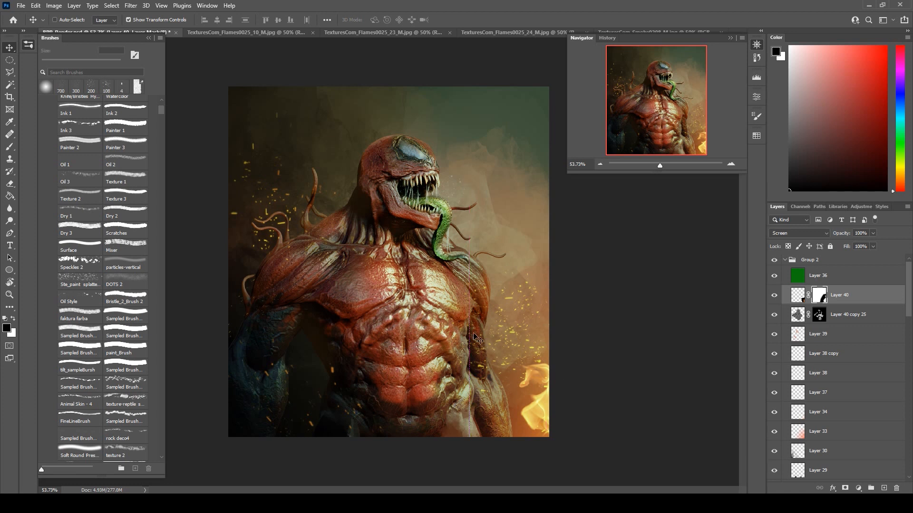
pyautogui.moveTo(473, 310); pyautogui.dragTo(442, 295)
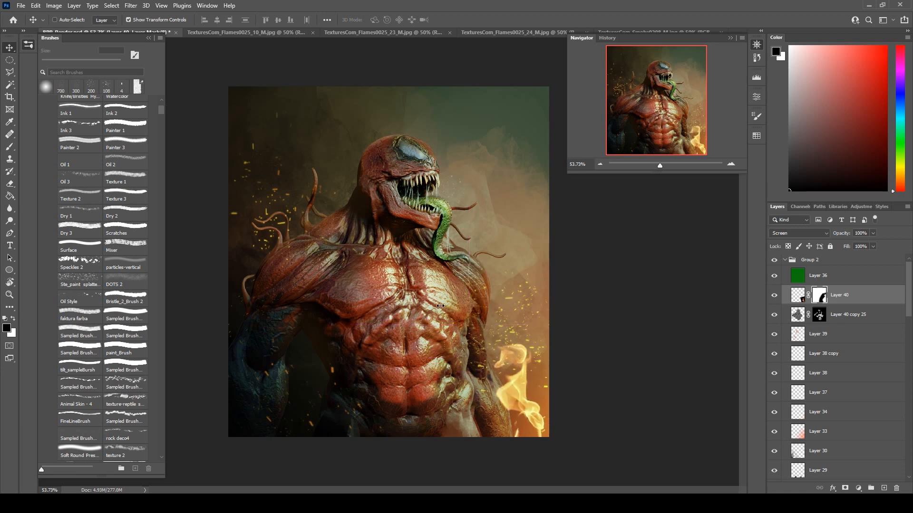
pyautogui.moveTo(442, 294); pyautogui.dragTo(551, 381)
pyautogui.click(470, 20)
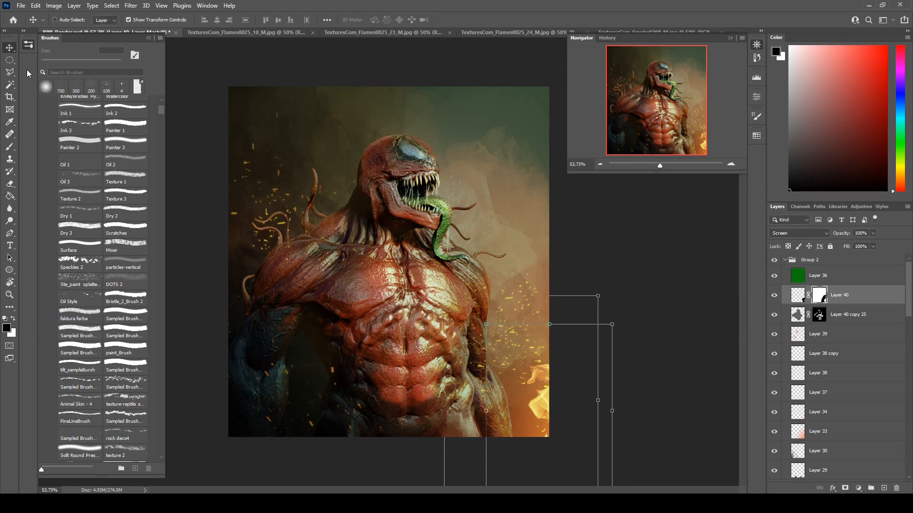
pyautogui.click(10, 60)
pyautogui.moveTo(495, 189); pyautogui.dragTo(503, 228)
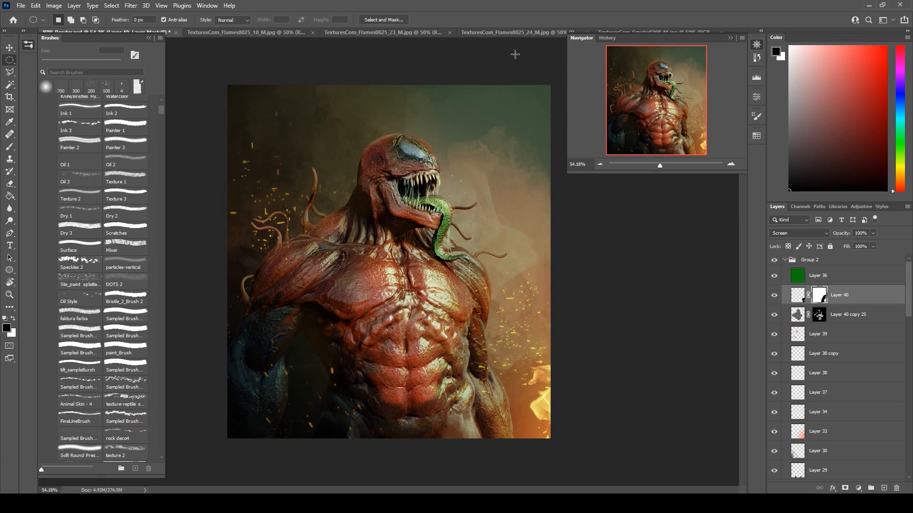
pyautogui.click(492, 34)
pyautogui.click(621, 30)
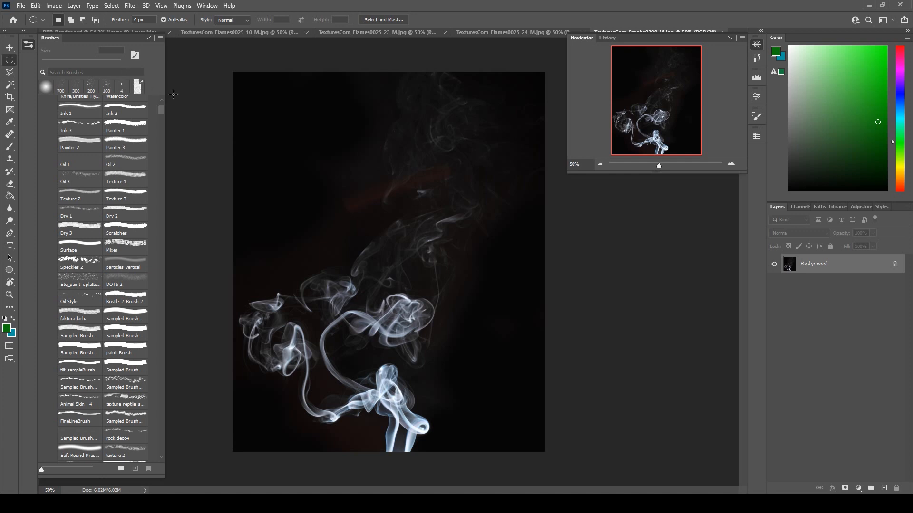
pyautogui.click(138, 28)
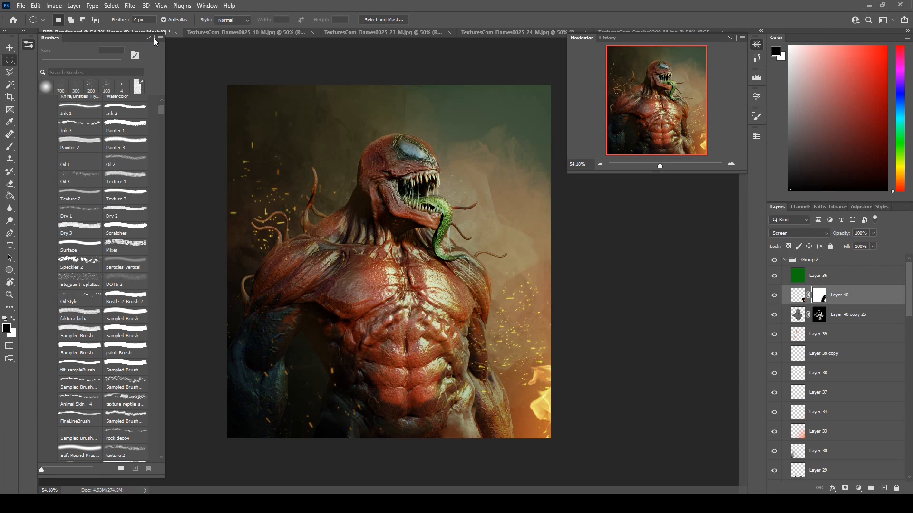
# Set the masked flame layer, Layer 40, to 90% opacity and 85% fill.
pyautogui.click(810, 261)
pyautogui.click(786, 261)
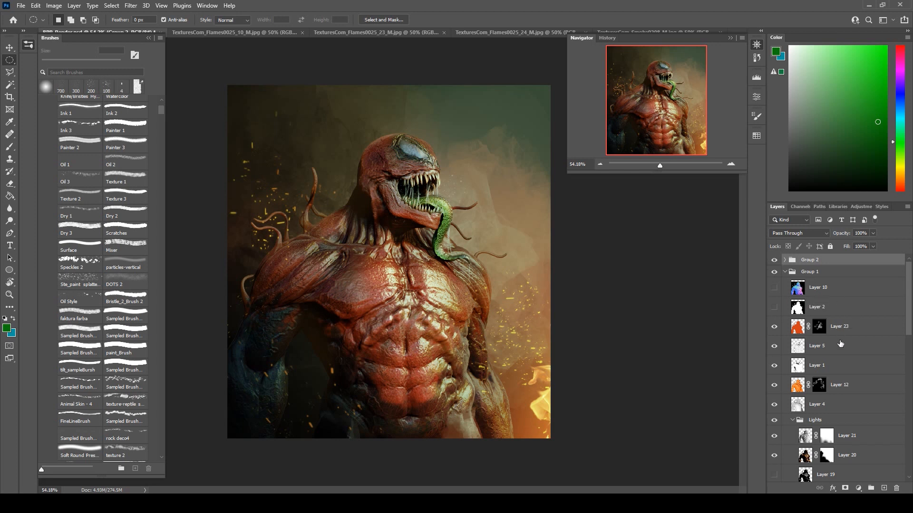
pyautogui.click(784, 260)
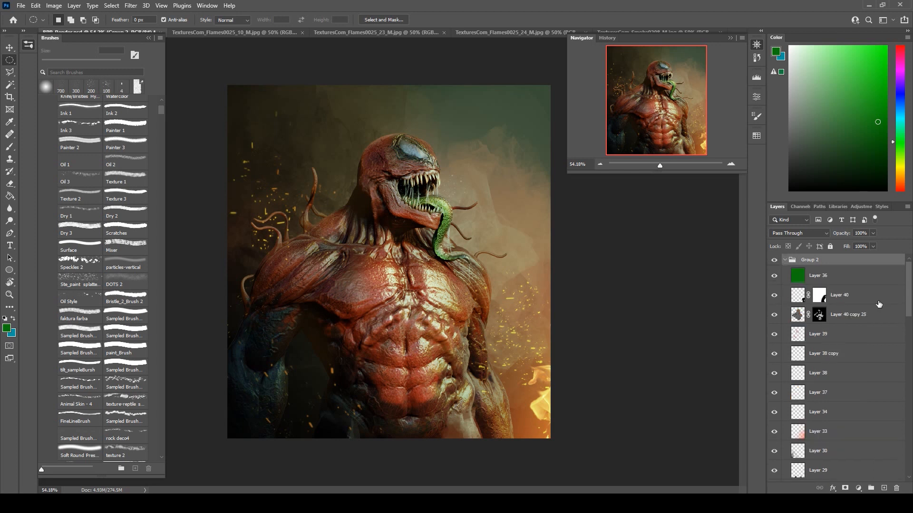
pyautogui.click(856, 295)
pyautogui.click(874, 234)
pyautogui.moveTo(872, 242); pyautogui.dragTo(869, 242)
pyautogui.click(900, 224)
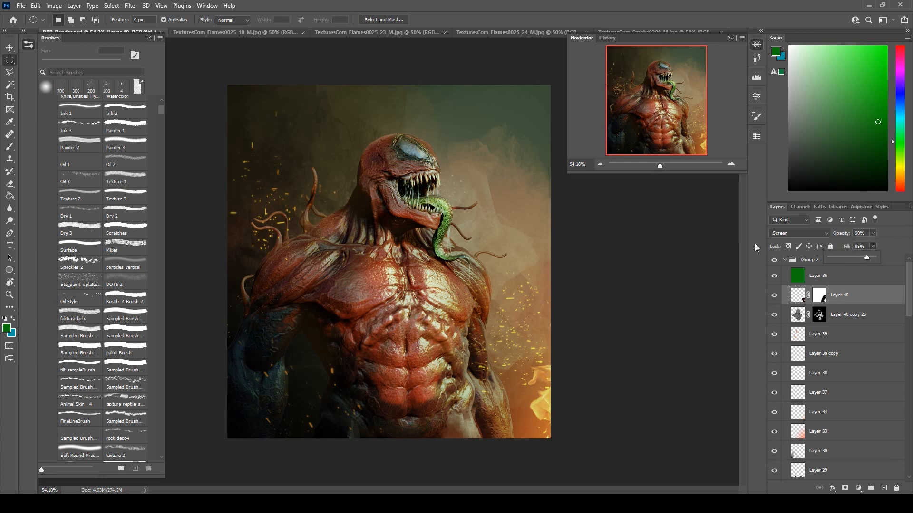
pyautogui.click(904, 235)
# Collapse Group 2 and Group 1 and create a new layer group above them.
pyautogui.click(784, 260)
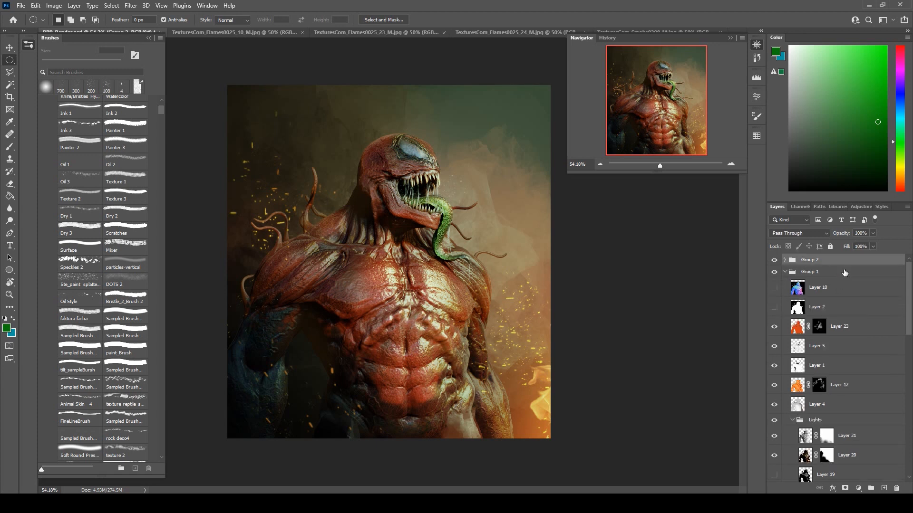
pyautogui.click(785, 272)
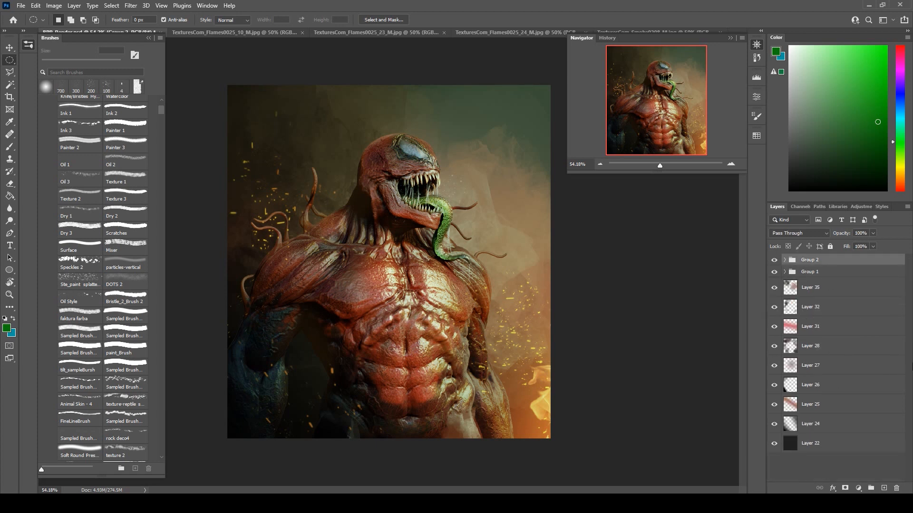
pyautogui.click(870, 488)
# Add a Brightness/Contrast adjustment in the new group with brightness 5 and contrast 13.
pyautogui.click(861, 488)
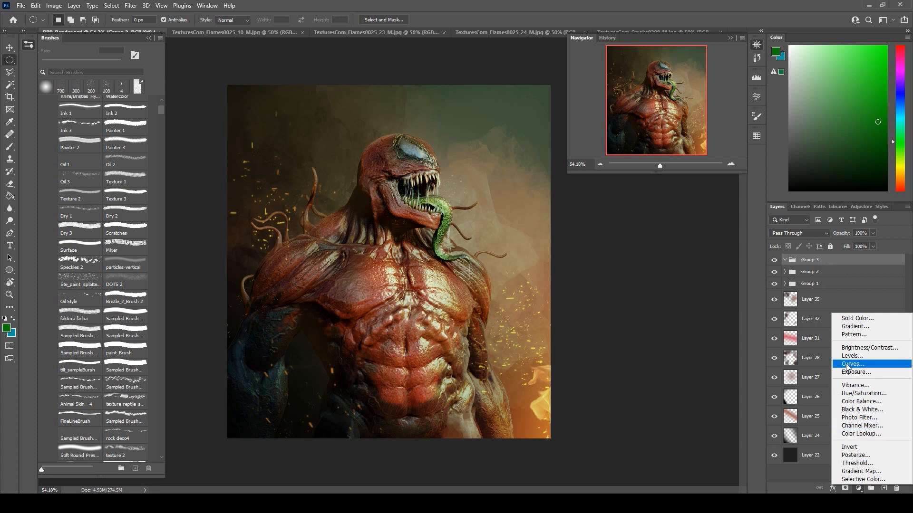
pyautogui.click(869, 347)
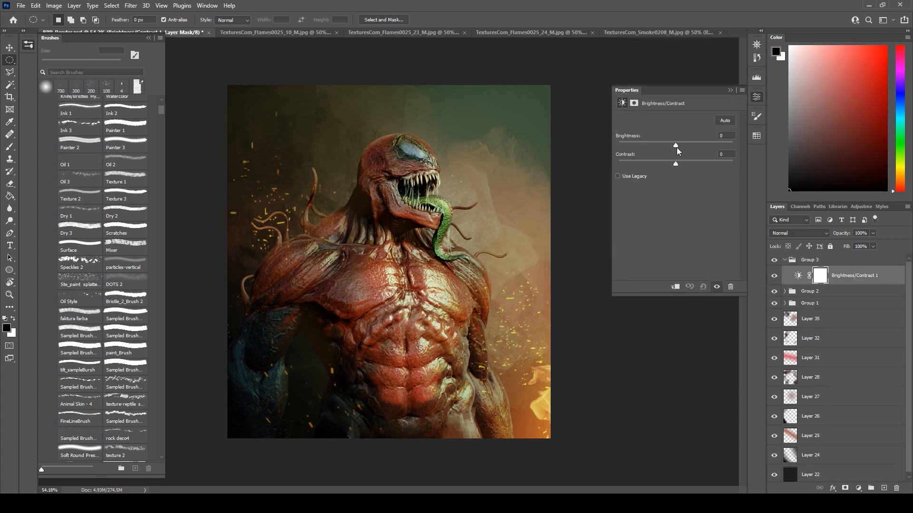
pyautogui.moveTo(678, 145); pyautogui.dragTo(679, 145)
pyautogui.moveTo(679, 145); pyautogui.dragTo(681, 147)
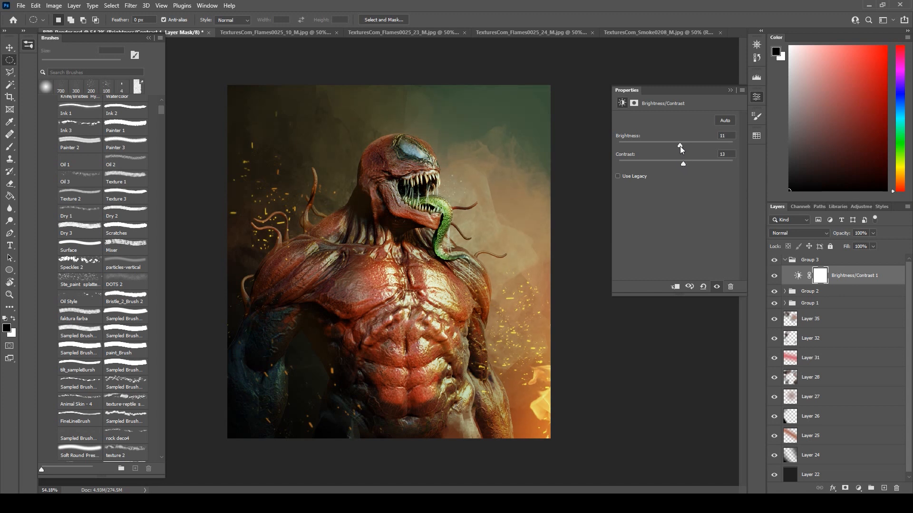
pyautogui.click(730, 90)
# Add a Levels adjustment above the Brightness/Contrast layer and raise its black input point slightly.
pyautogui.click(859, 488)
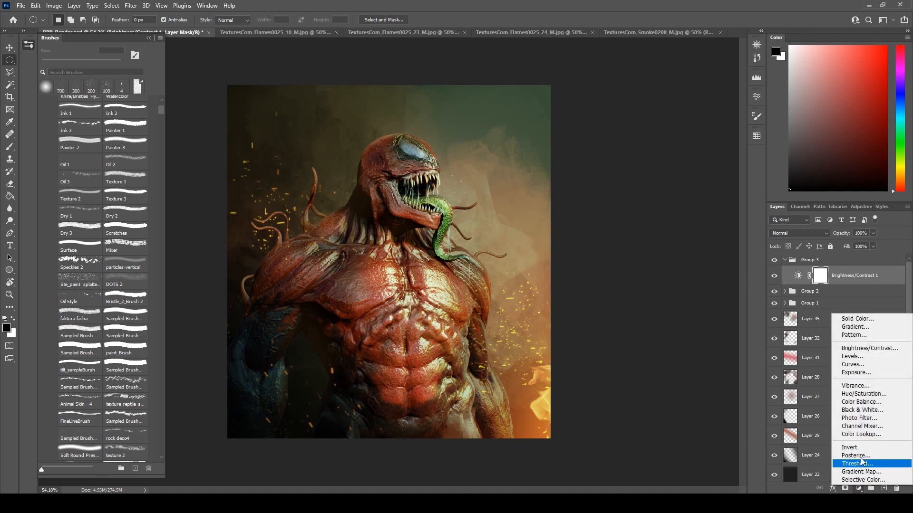
pyautogui.click(852, 356)
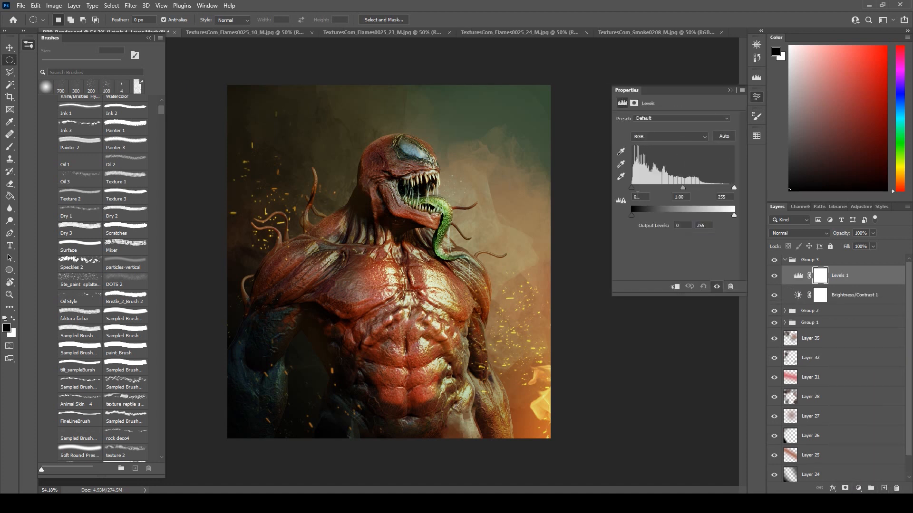
pyautogui.moveTo(631, 187); pyautogui.dragTo(632, 187)
pyautogui.click(730, 89)
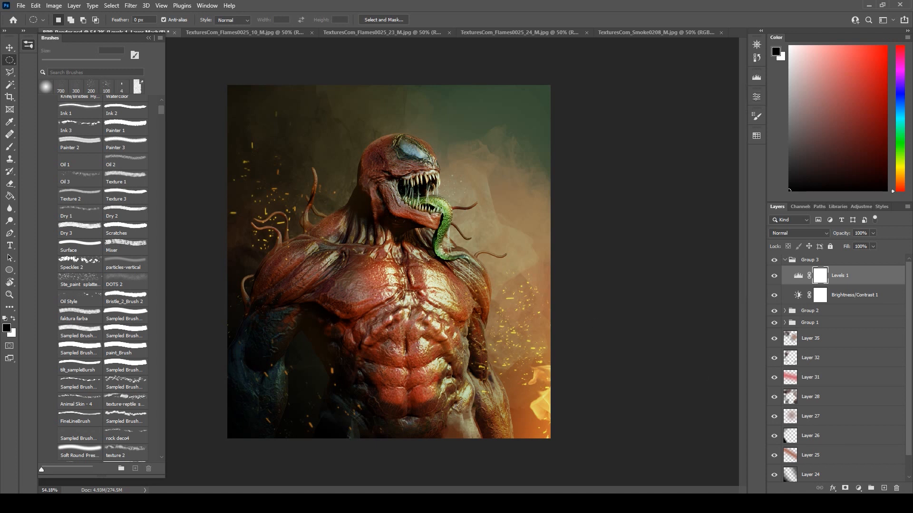
# Add an Exposure adjustment above the Levels layer with exposure set to +0.39.
pyautogui.click(860, 489)
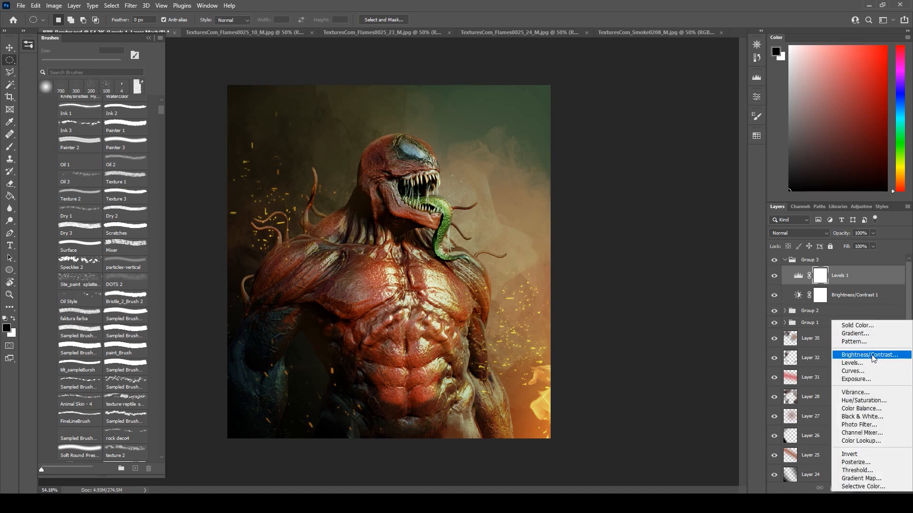
pyautogui.click(862, 379)
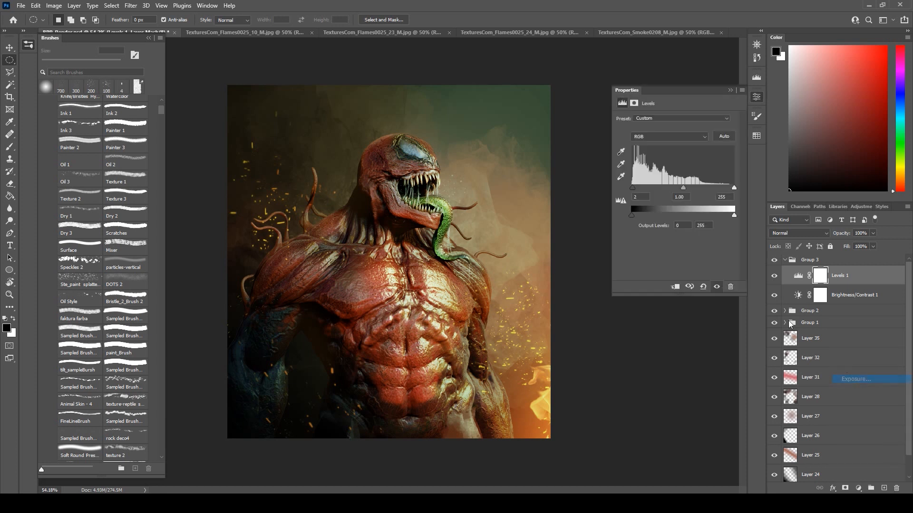
pyautogui.moveTo(676, 143); pyautogui.dragTo(678, 141)
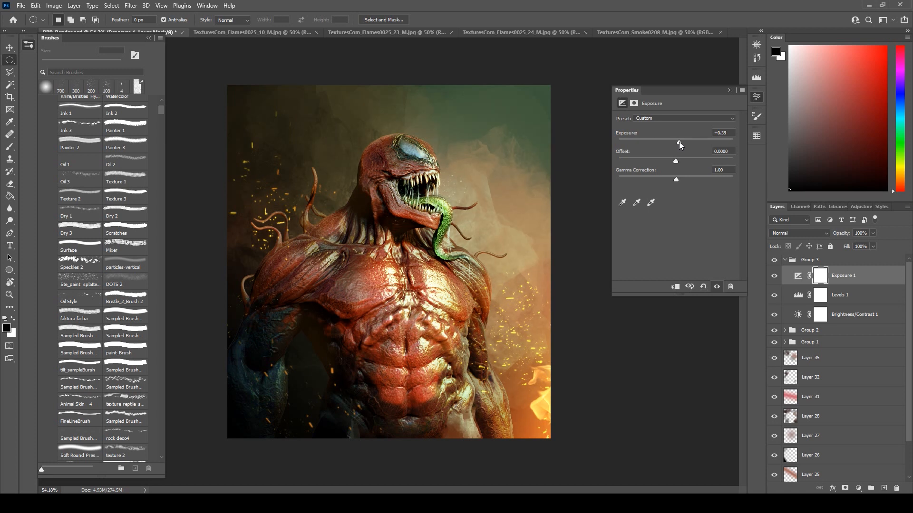
pyautogui.click(730, 89)
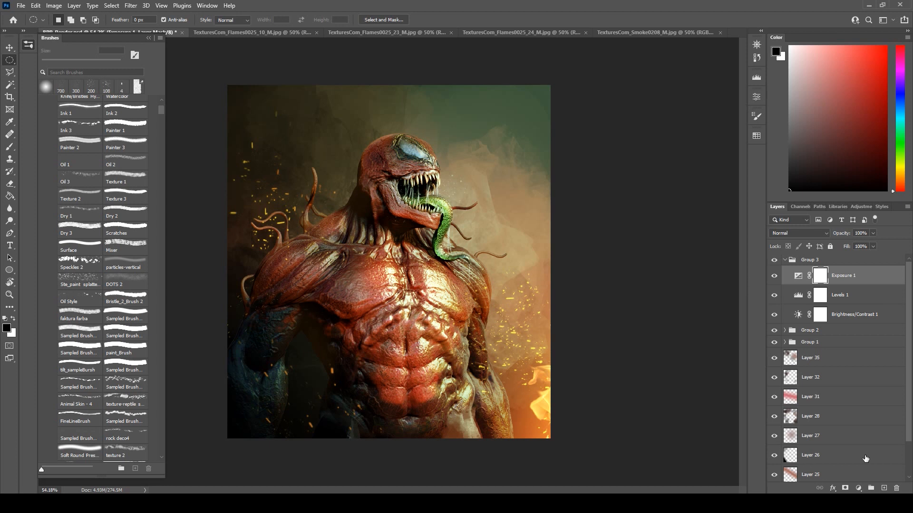
# Invert the Exposure adjustment's mask and paint white over the creature's head, upper chest and adjoining smoke with a soft 700 px brush.
pyautogui.click(858, 488)
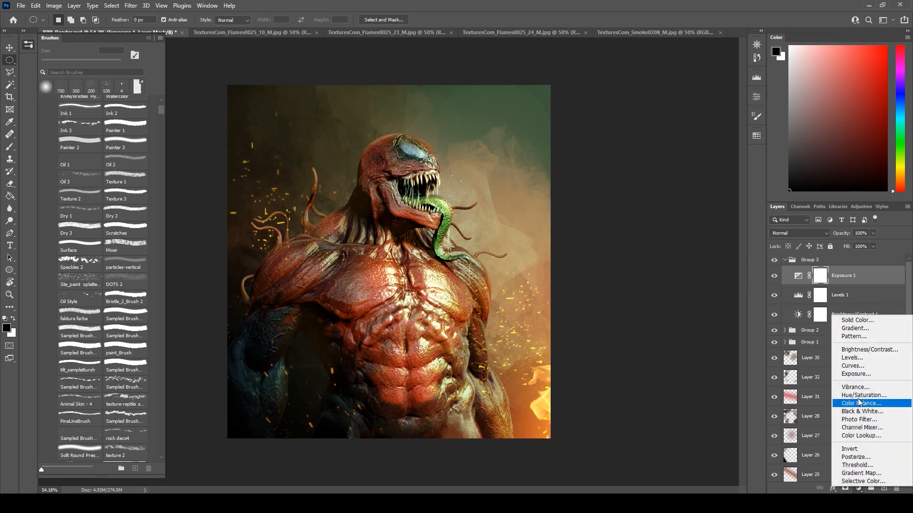
pyautogui.click(833, 266)
pyautogui.click(10, 146)
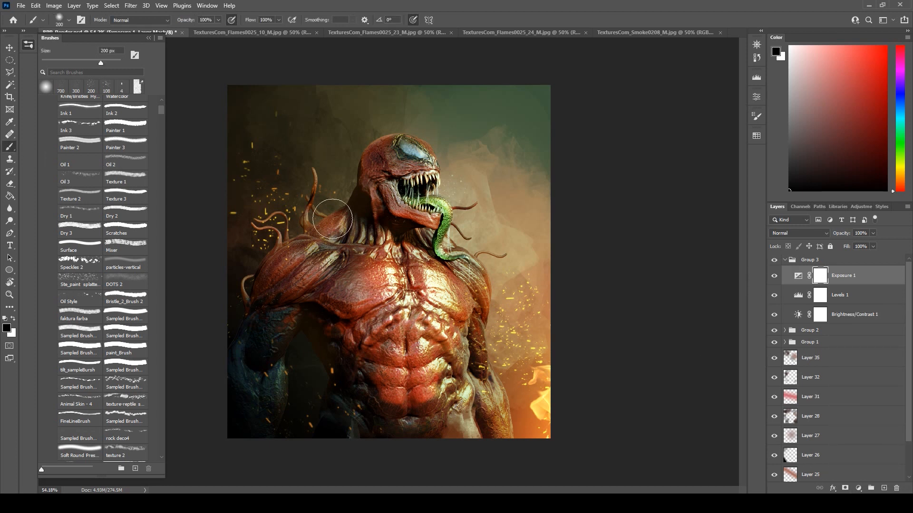
pyautogui.hotkey('ctrl', 'i')
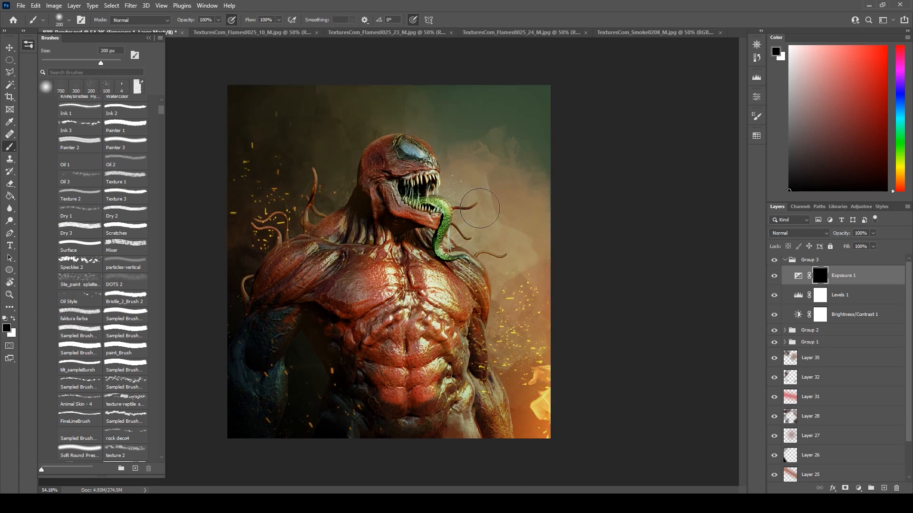
pyautogui.press('x')
pyautogui.press(']')
pyautogui.press(']')
pyautogui.press(']')
pyautogui.press(']')
pyautogui.press(']')
pyautogui.press(']')
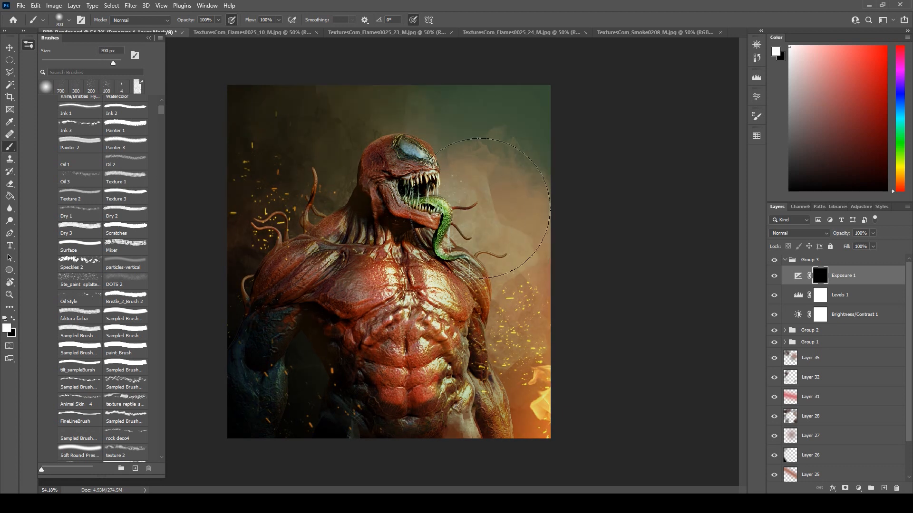
pyautogui.moveTo(427, 156)
pyautogui.mouseDown()
pyautogui.moveTo(471, 233)
pyautogui.moveTo(475, 323)
pyautogui.moveTo(407, 172)
pyautogui.moveTo(402, 199)
pyautogui.moveTo(453, 187)
pyautogui.moveTo(459, 223)
pyautogui.moveTo(483, 238)
pyautogui.mouseUp()
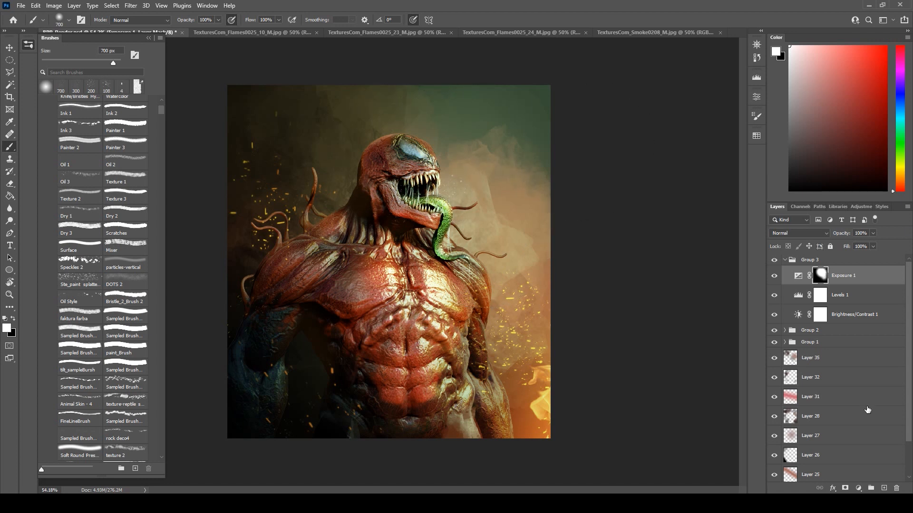
# Add a Color Balance adjustment above the Exposure layer with shadows at red +5, green +6 and blue +8.
pyautogui.click(860, 489)
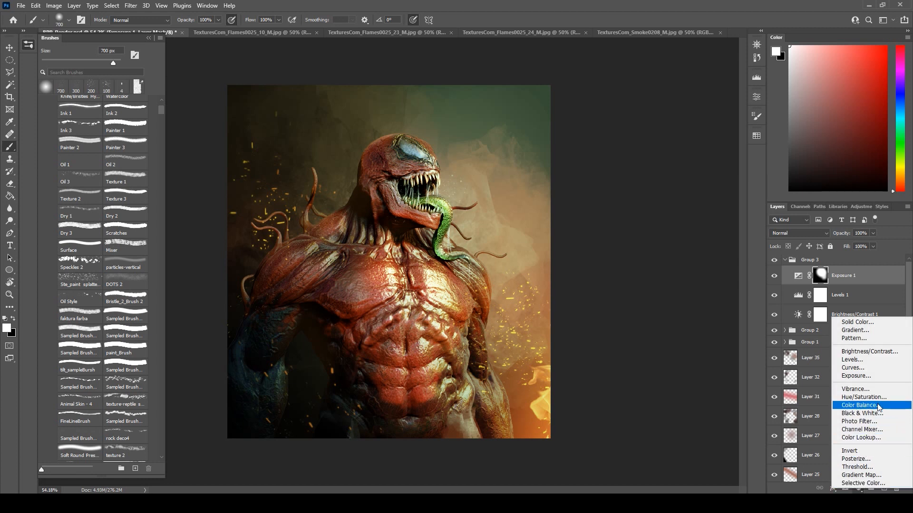
pyautogui.click(861, 405)
pyautogui.click(686, 121)
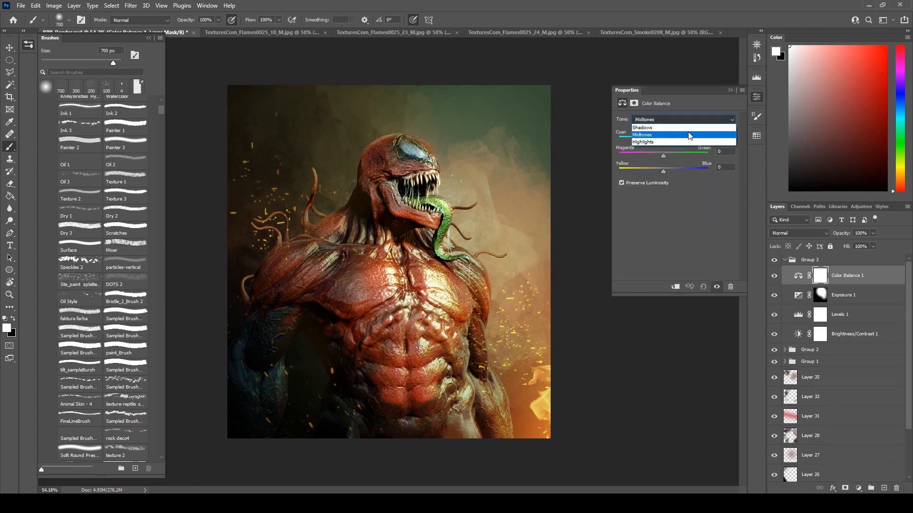
pyautogui.click(690, 129)
pyautogui.moveTo(666, 139); pyautogui.dragTo(668, 138)
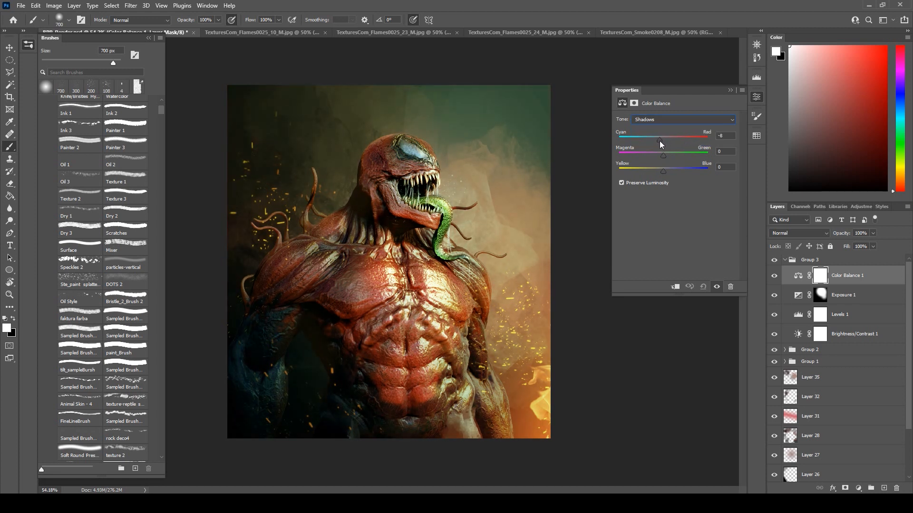
pyautogui.click(665, 156)
pyautogui.click(661, 158)
pyautogui.moveTo(666, 173); pyautogui.dragTo(668, 174)
pyautogui.click(730, 90)
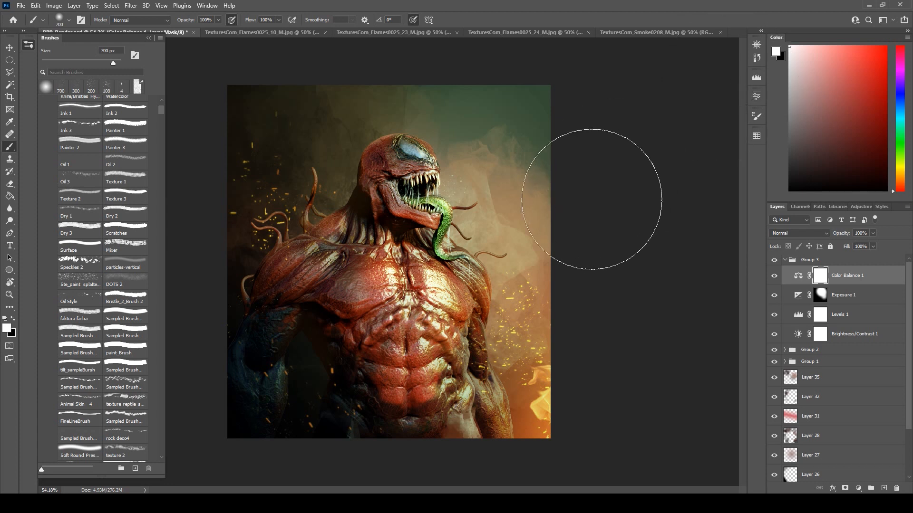
# Add a Color Lookup adjustment above the Color Balance layer using the 2Strip.look 3DLUT file.
pyautogui.click(858, 488)
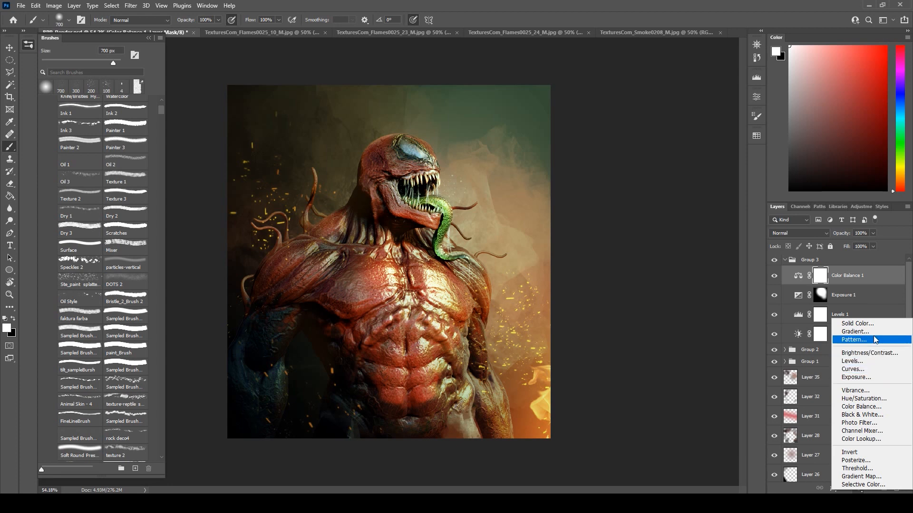
pyautogui.click(864, 439)
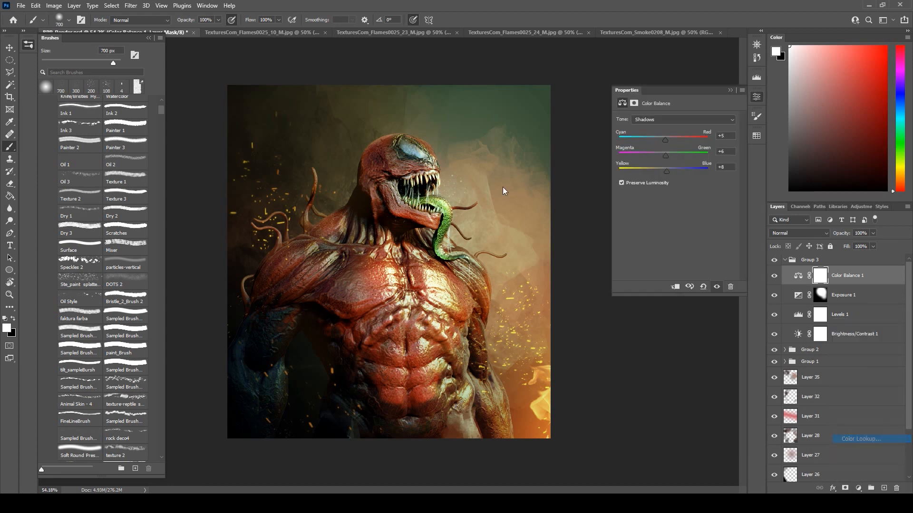
pyautogui.click(671, 119)
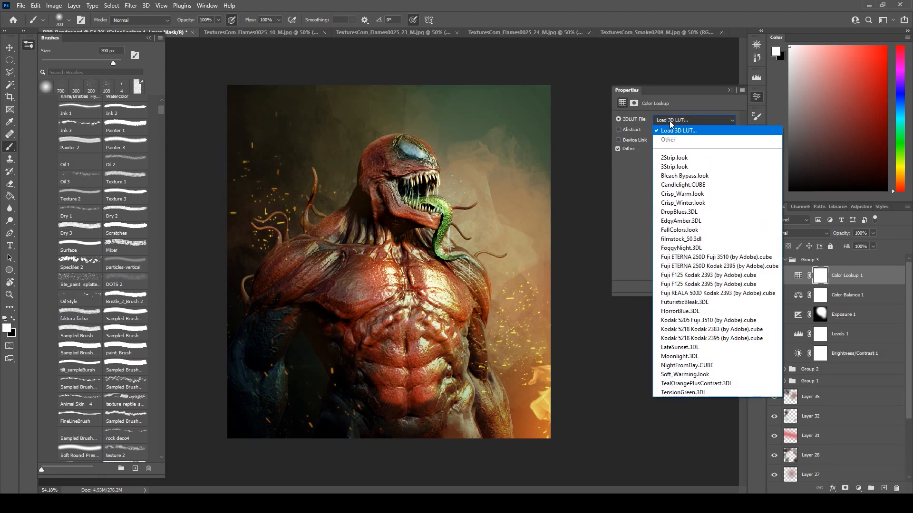
pyautogui.click(671, 157)
# Try the remaining 3DLUT looks on the Color Lookup layer, compare Soft_Warming.look, and settle on TensionGreen.3DL.
pyautogui.press('Down')
pyautogui.press('Down')
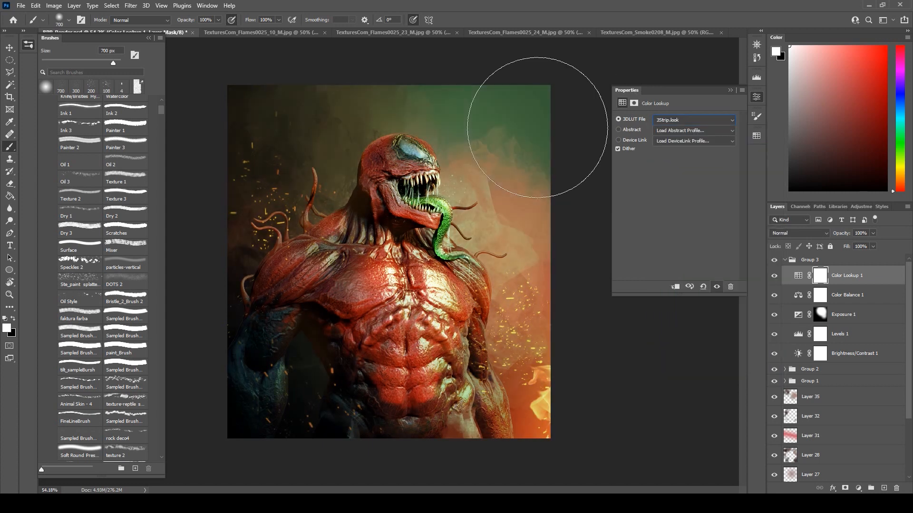
pyautogui.press('Down')
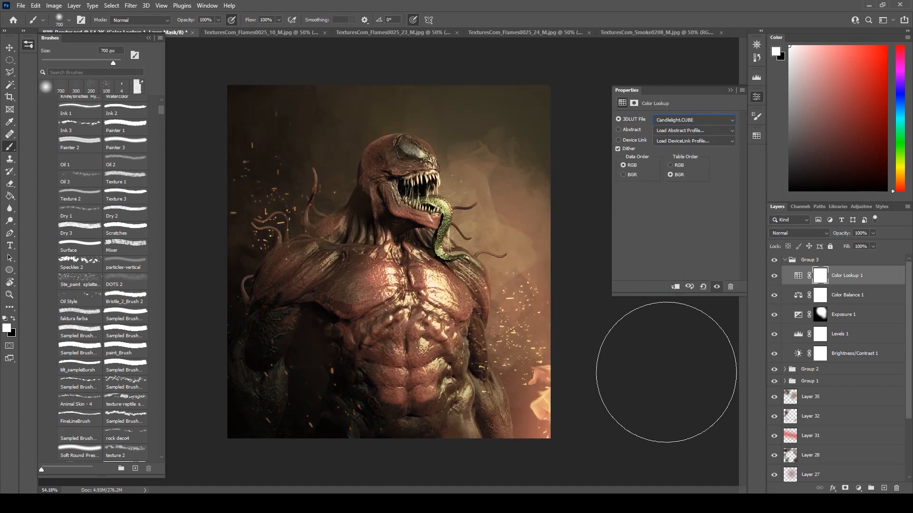
pyautogui.press('Down')
pyautogui.press('Down')
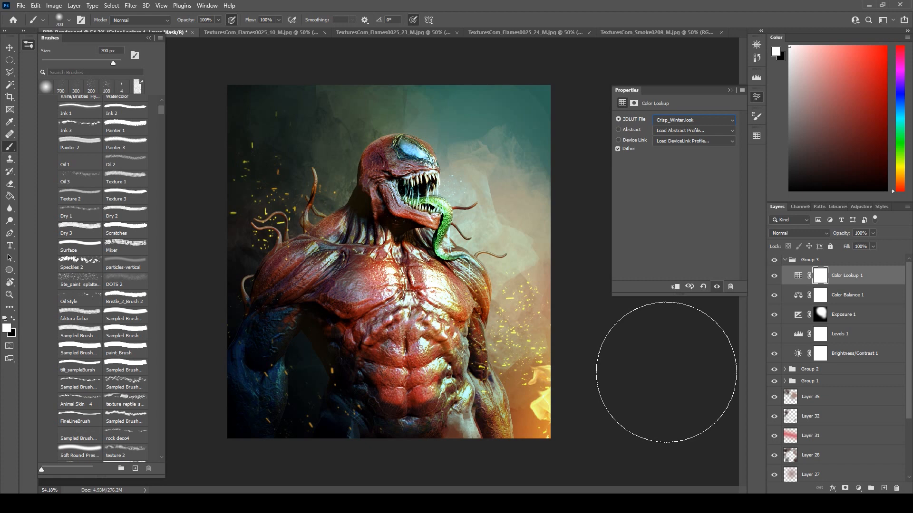
pyautogui.press('Down')
pyautogui.press('Down')
pyautogui.press('Down')
pyautogui.press('Down')
pyautogui.press('Down')
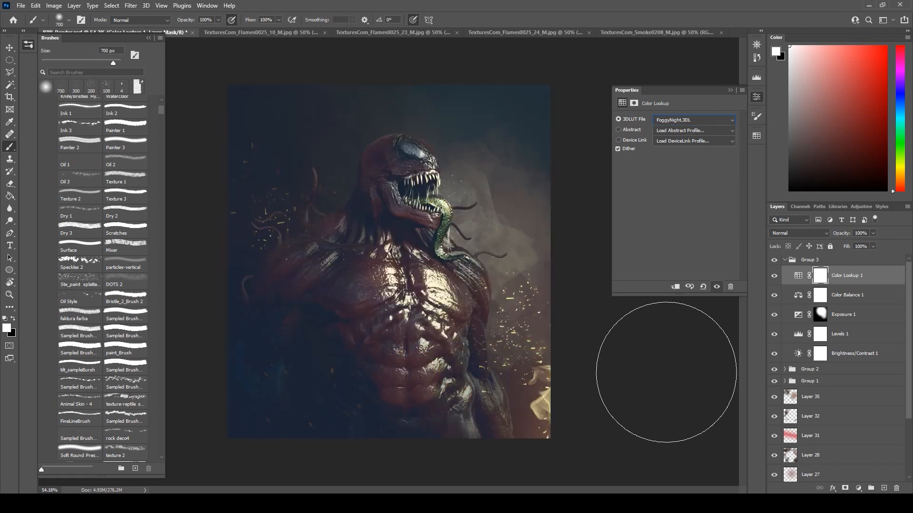
pyautogui.press('Down')
pyautogui.press('Down')
pyautogui.press('Down')
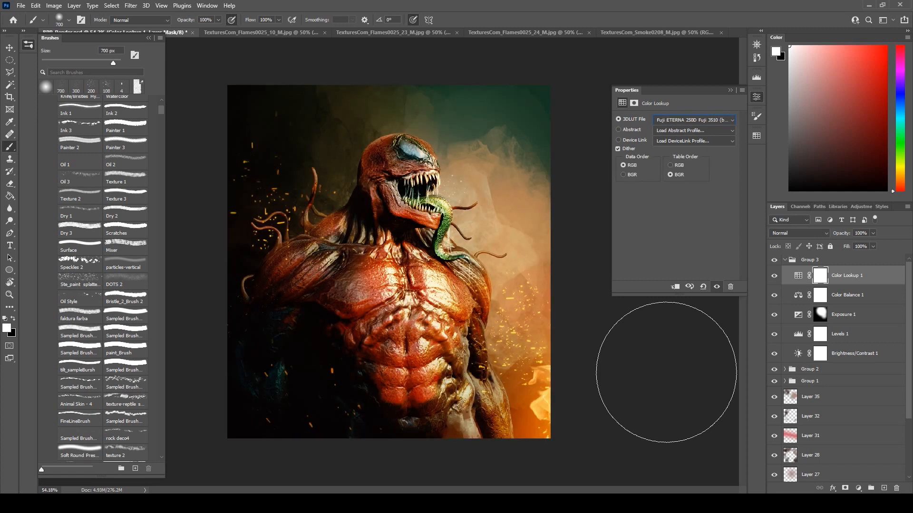
pyautogui.press('Down')
pyautogui.press('Down')
pyautogui.press('Down')
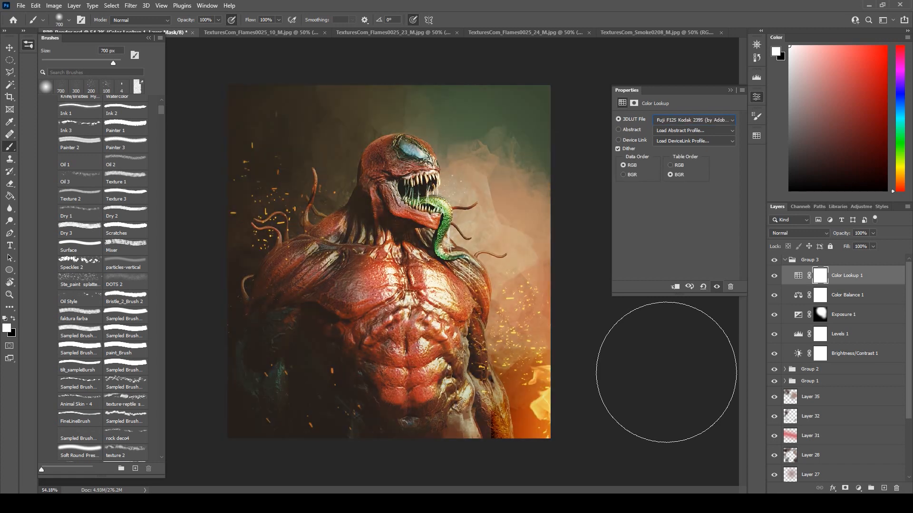
pyautogui.press('Down')
pyautogui.press('Up')
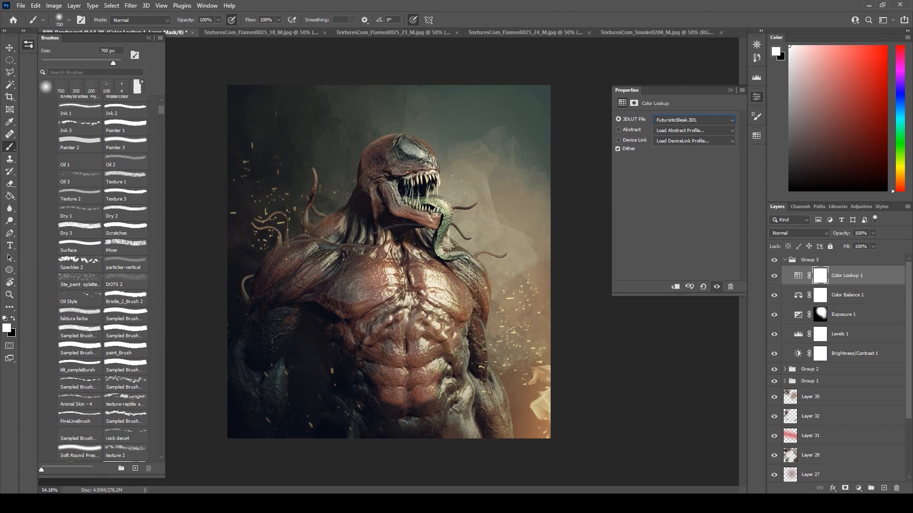
pyautogui.press('Down')
pyautogui.press('Down')
pyautogui.press('Down')
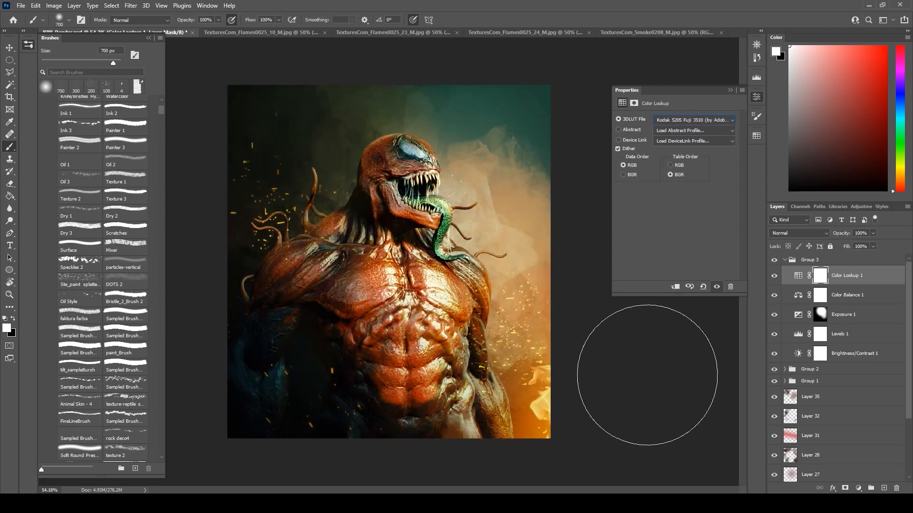
pyautogui.press('Down')
pyautogui.press('Down')
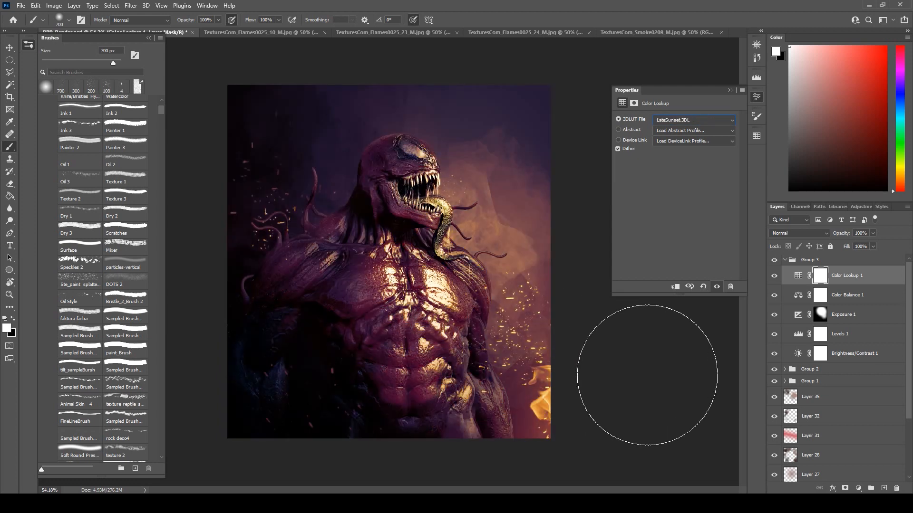
pyautogui.press('Down')
pyautogui.press('Down')
pyautogui.press('Down')
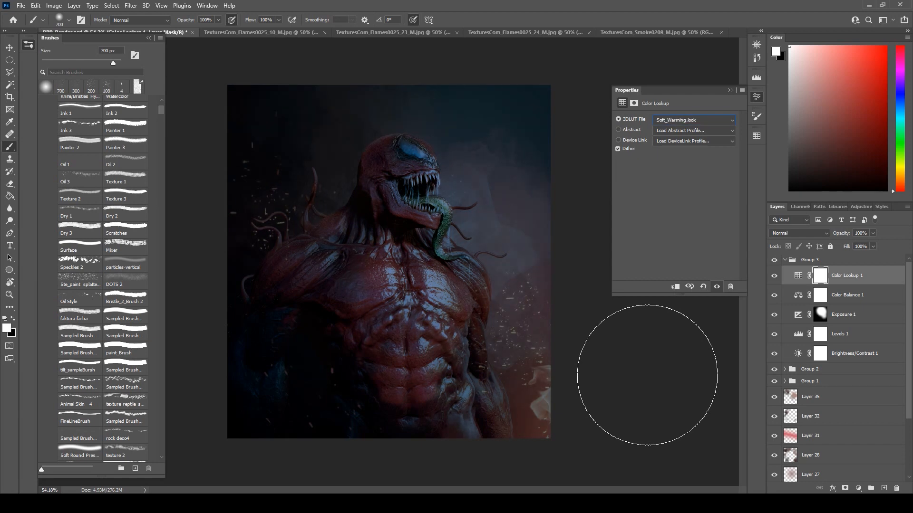
pyautogui.press('Up')
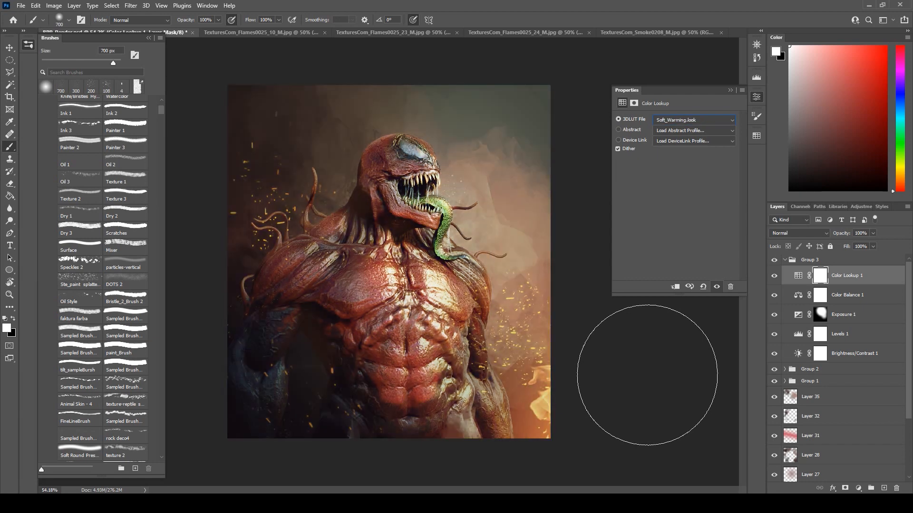
pyautogui.press('Down')
pyautogui.press('Down')
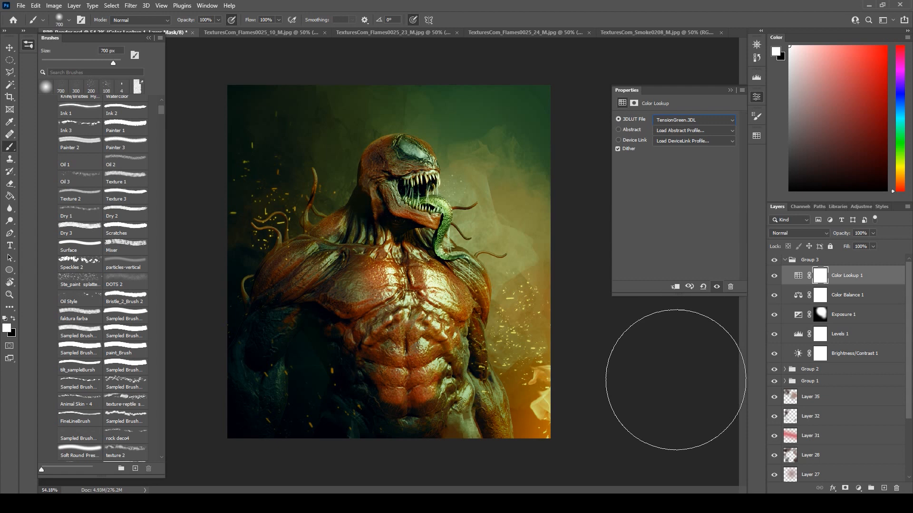
pyautogui.press('Up')
pyautogui.press('Up')
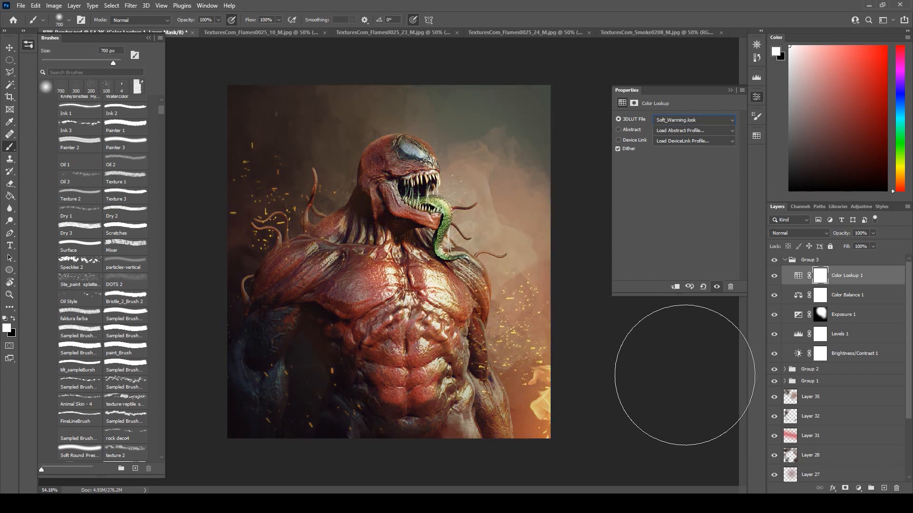
pyautogui.press('Down')
pyautogui.press('Down')
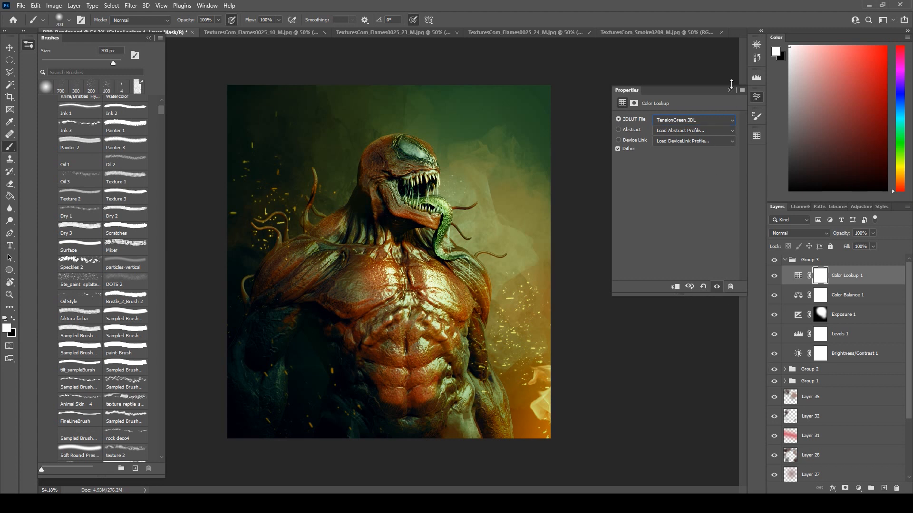
pyautogui.click(731, 89)
# Reduce the Color Lookup layer to 25% opacity and 25% fill.
pyautogui.click(875, 233)
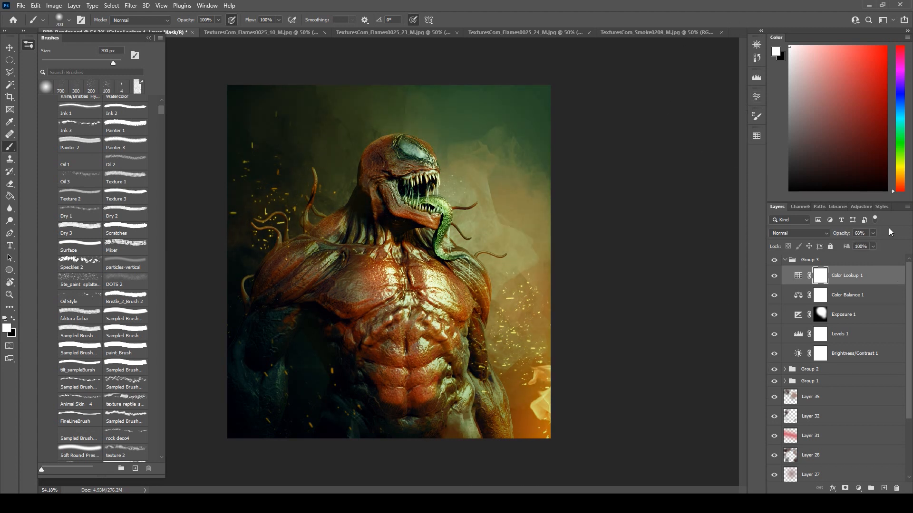
pyautogui.click(873, 247)
pyautogui.moveTo(847, 258); pyautogui.dragTo(824, 261)
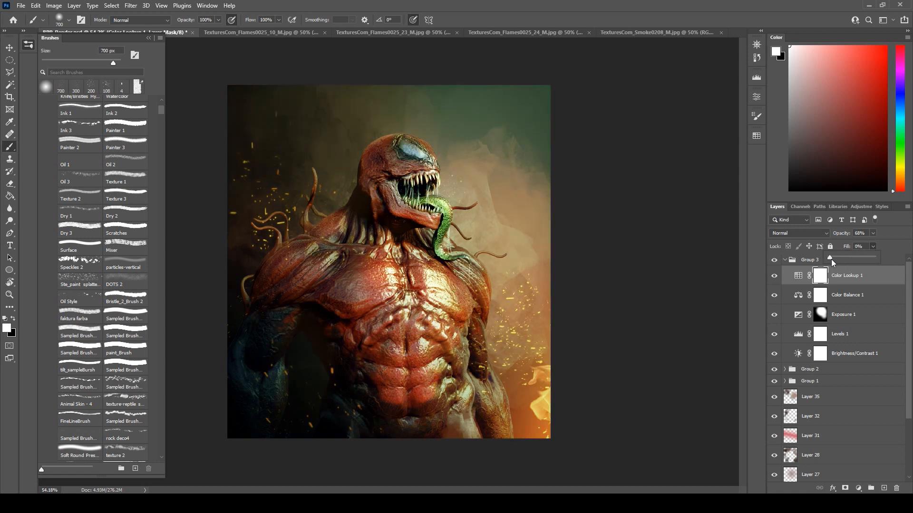
pyautogui.click(875, 234)
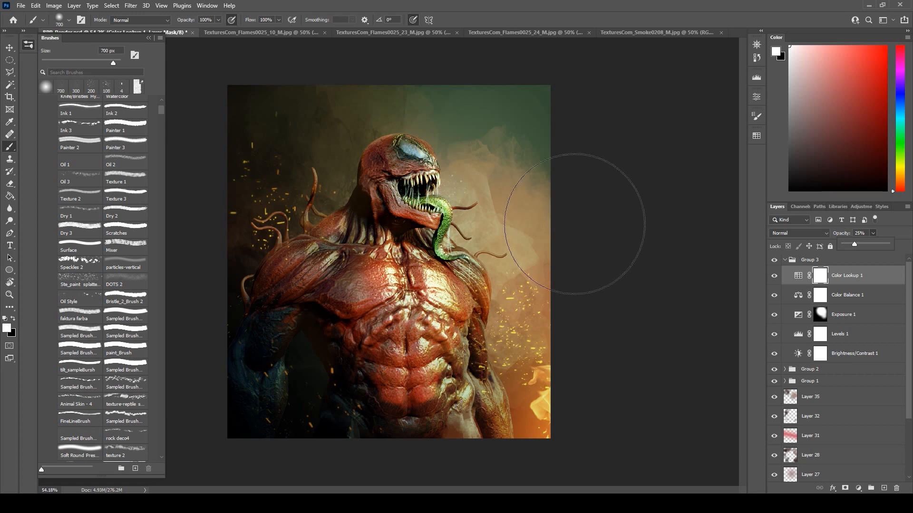
pyautogui.scroll(-1, 657, 206)
pyautogui.scroll(3, 657, 206)
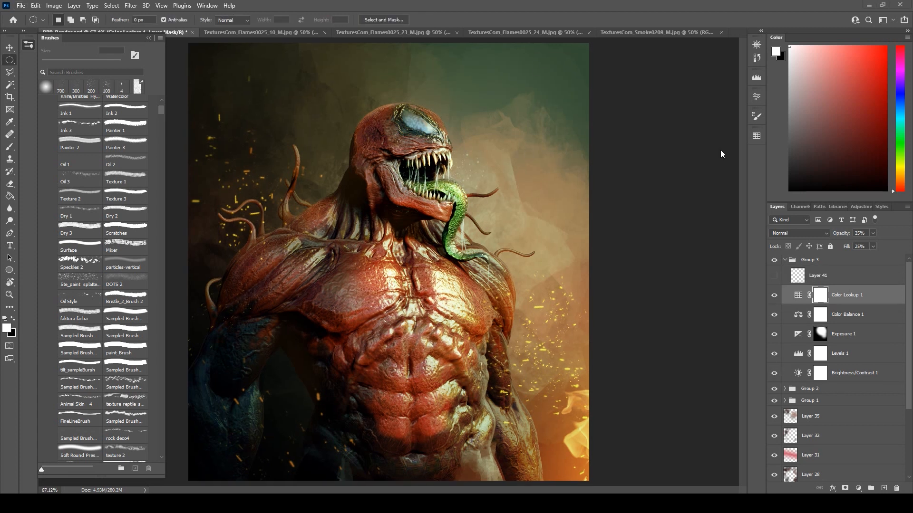
pyautogui.scroll(-2, 874, 404)
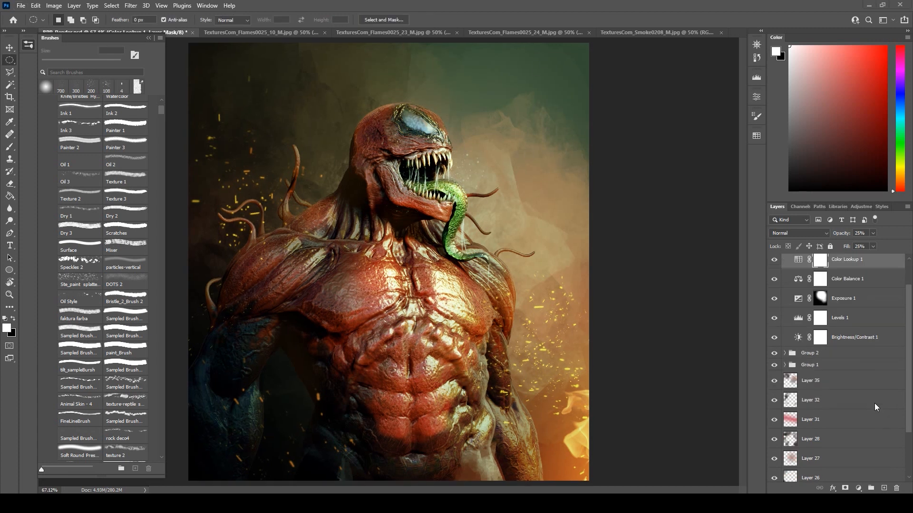
# Check Layer 17's effect in the Lights group by switching its visibility, and lower its opacity to 67%.
pyautogui.click(785, 364)
pyautogui.scroll(-6, 848, 381)
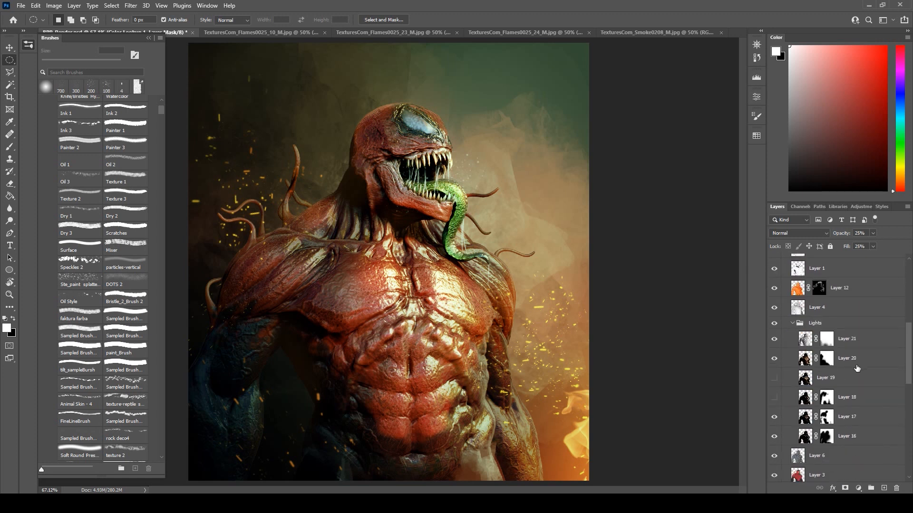
pyautogui.click(773, 370)
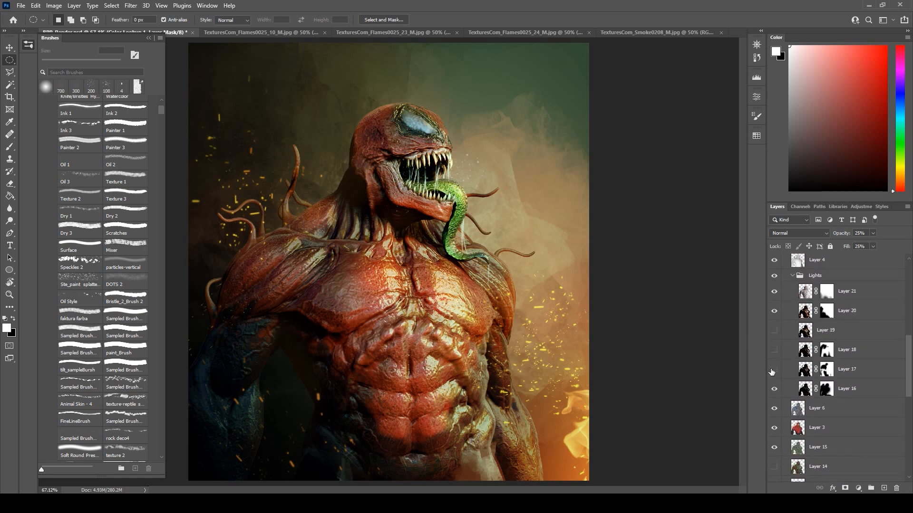
pyautogui.click(773, 370)
pyautogui.click(835, 374)
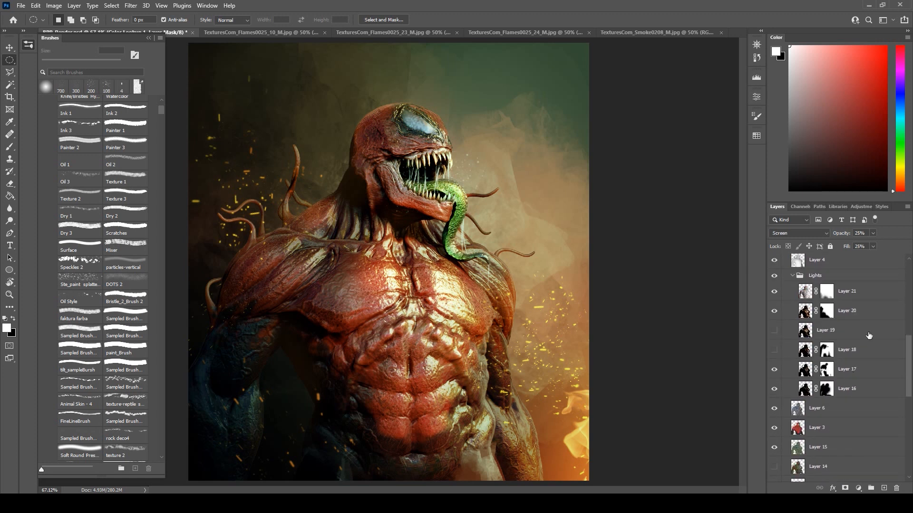
pyautogui.click(873, 234)
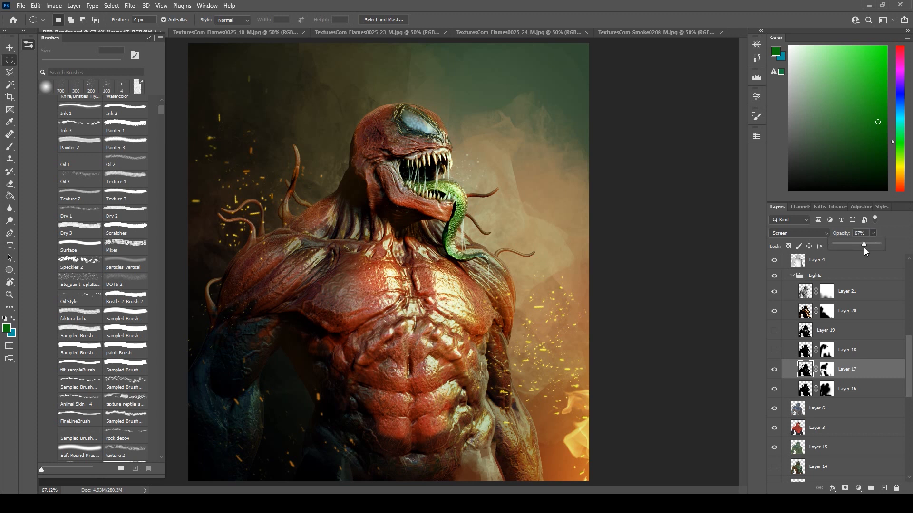
pyautogui.click(678, 257)
# Compare Layers 16 and 20 on and off, and paint black on Layer 20's mask over the shoulder and chest with a 200 px brush.
pyautogui.scroll(1, 842, 352)
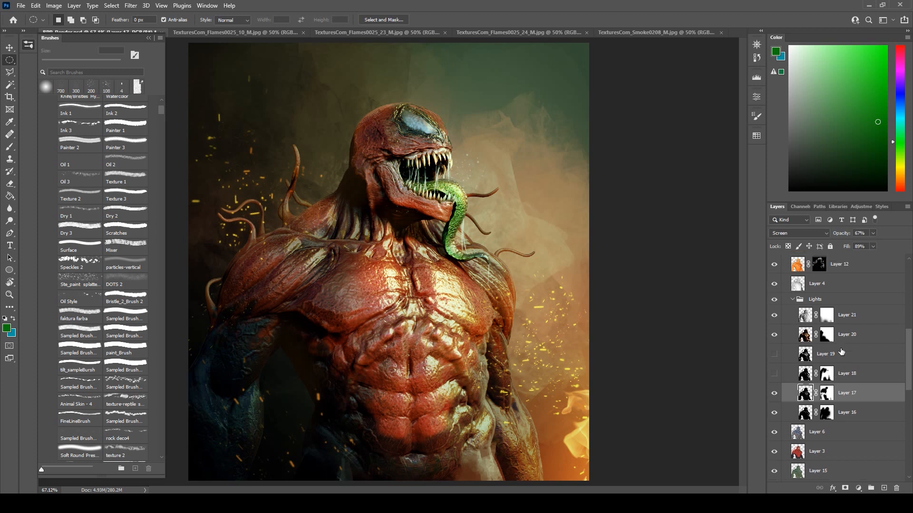
pyautogui.click(775, 413)
pyautogui.click(775, 413)
pyautogui.click(775, 335)
pyautogui.click(774, 335)
pyautogui.click(827, 335)
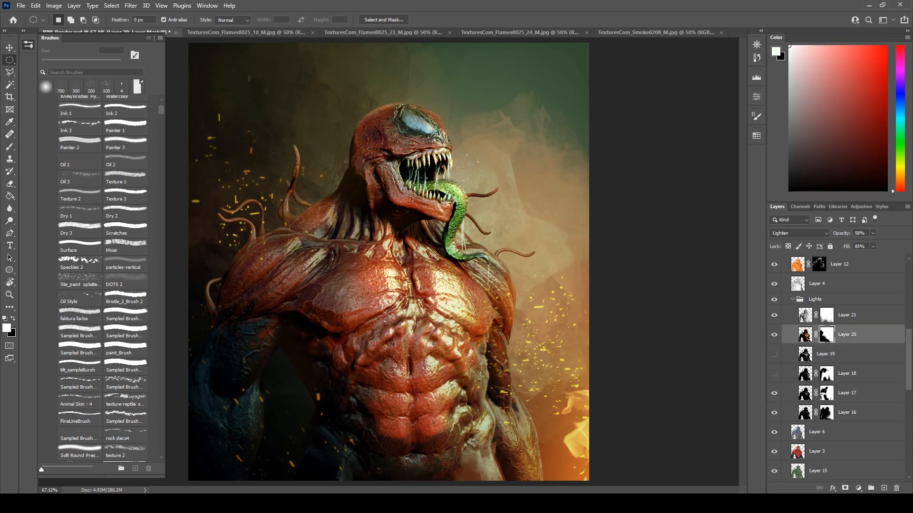
pyautogui.click(10, 147)
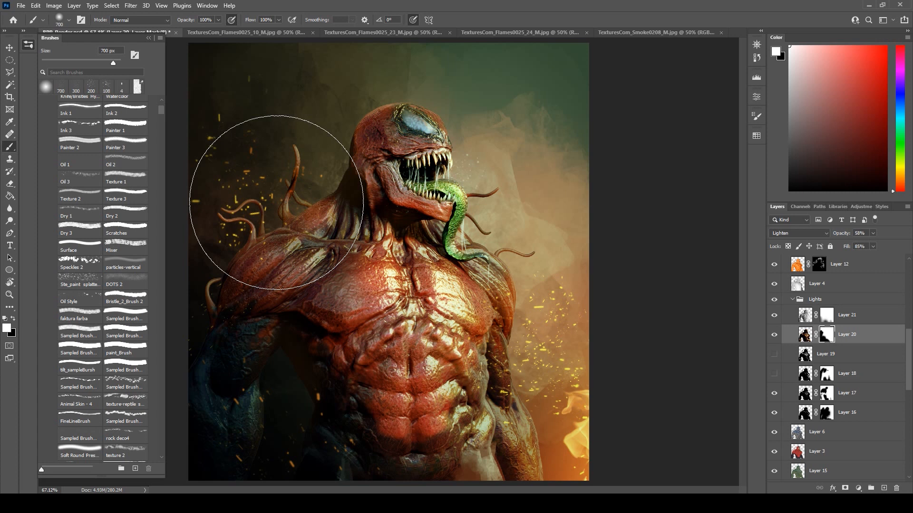
pyautogui.press('x')
pyautogui.press('[')
pyautogui.press('[')
pyautogui.press('[')
pyautogui.press('[')
pyautogui.press('[')
pyautogui.press('[')
pyautogui.moveTo(316, 238)
pyautogui.mouseDown()
pyautogui.moveTo(340, 239)
pyautogui.moveTo(303, 233)
pyautogui.moveTo(344, 228)
pyautogui.moveTo(340, 253)
pyautogui.mouseUp()
pyautogui.moveTo(301, 323); pyautogui.dragTo(396, 338)
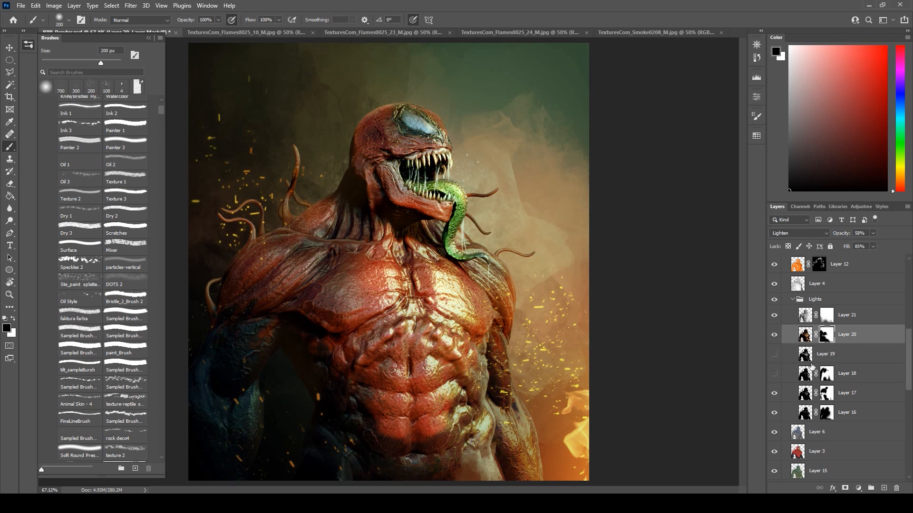
# Add a new layer above the Color Lookup adjustment and fill it with dark grey.
pyautogui.scroll(10, 848, 355)
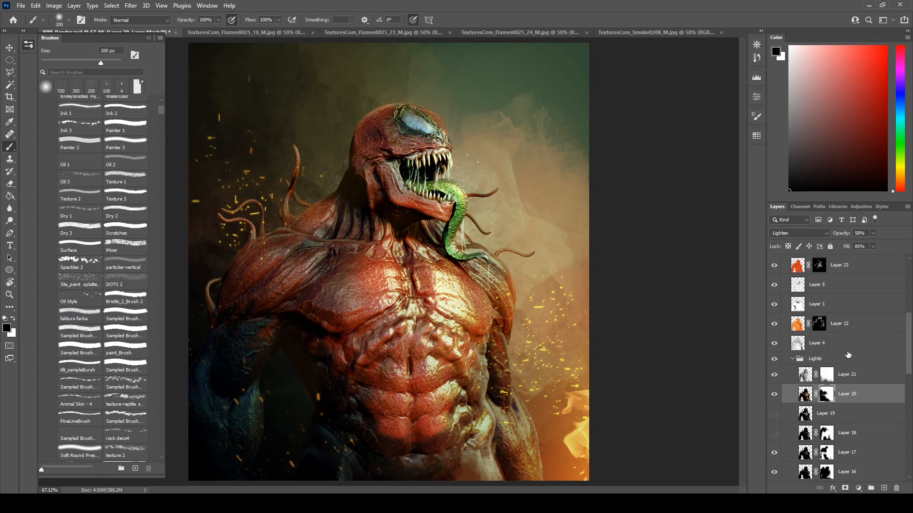
pyautogui.scroll(1, 848, 356)
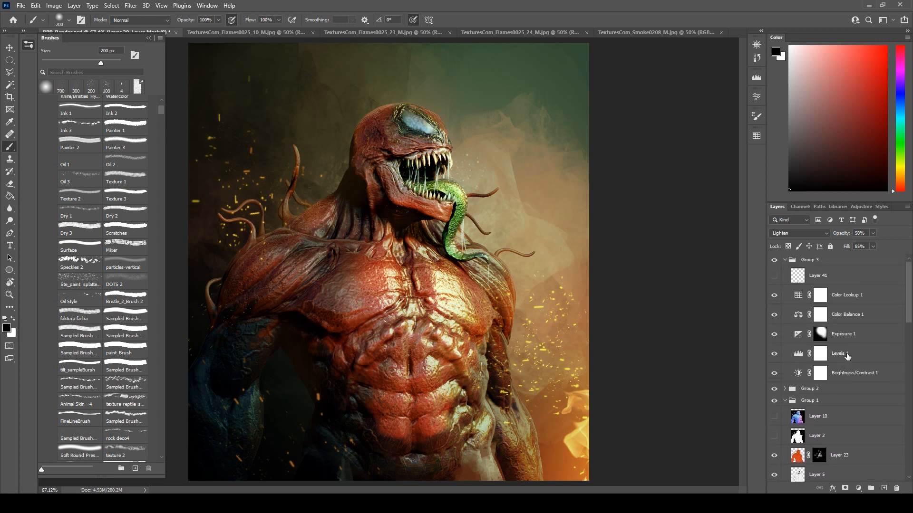
pyautogui.click(849, 293)
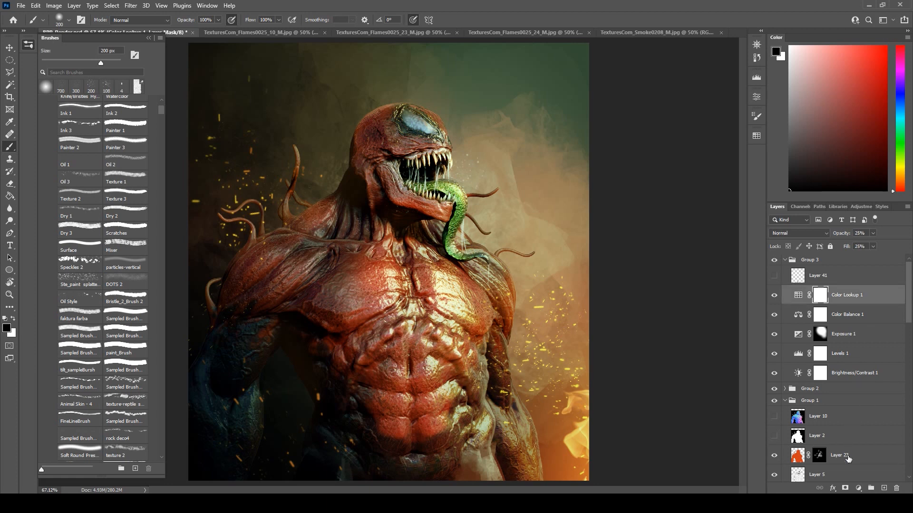
pyautogui.click(885, 488)
pyautogui.click(10, 197)
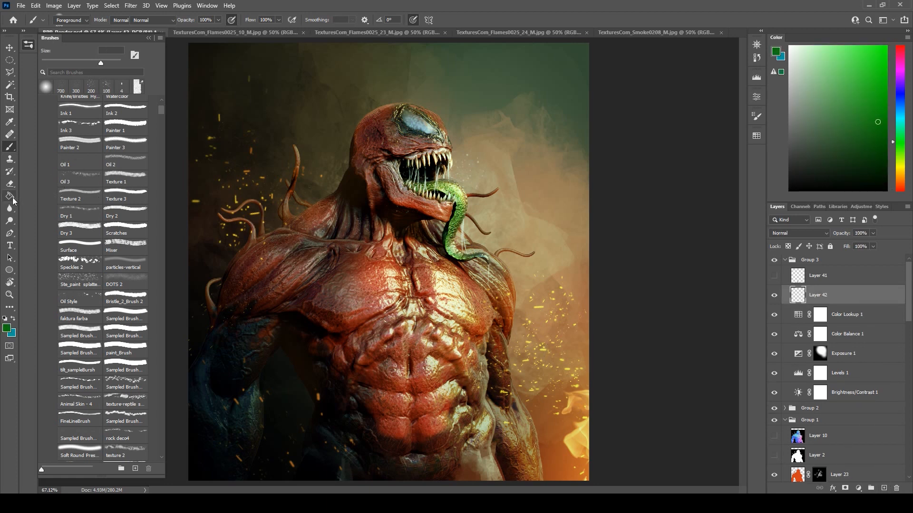
pyautogui.moveTo(878, 122); pyautogui.dragTo(789, 154)
pyautogui.click(244, 62)
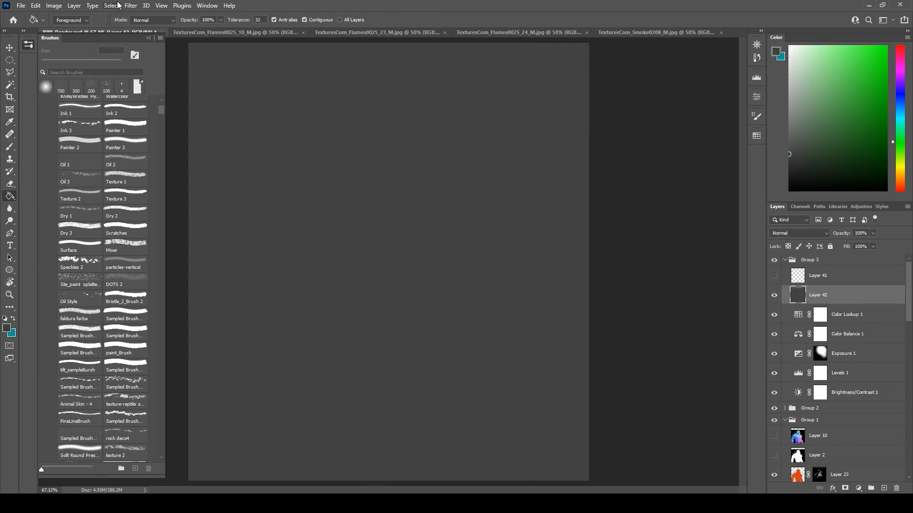
# Apply the Add Noise filter to the grey layer and set its blending mode to Soft Light.
pyautogui.click(131, 6)
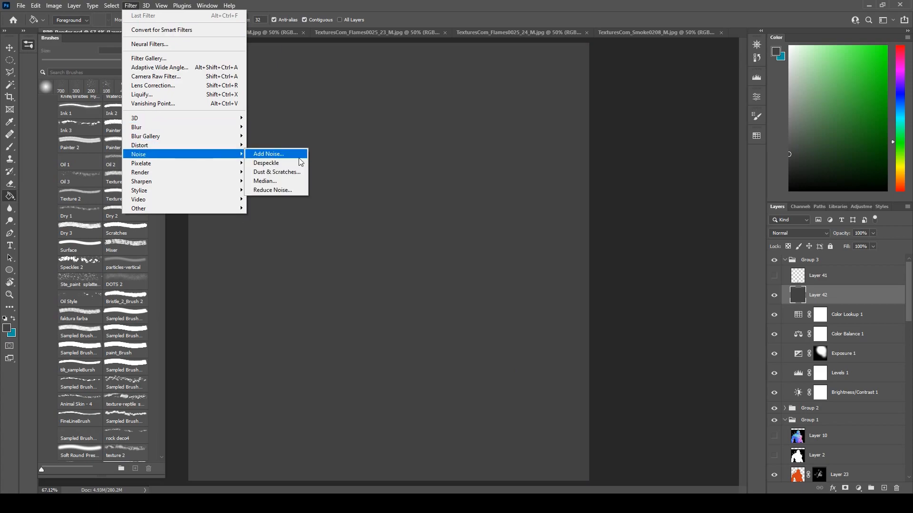
pyautogui.click(299, 156)
pyautogui.click(512, 105)
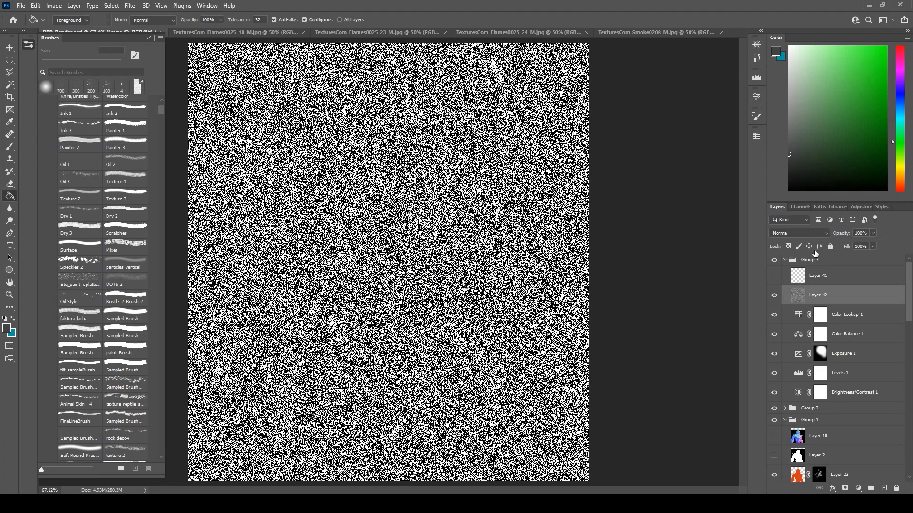
pyautogui.click(814, 236)
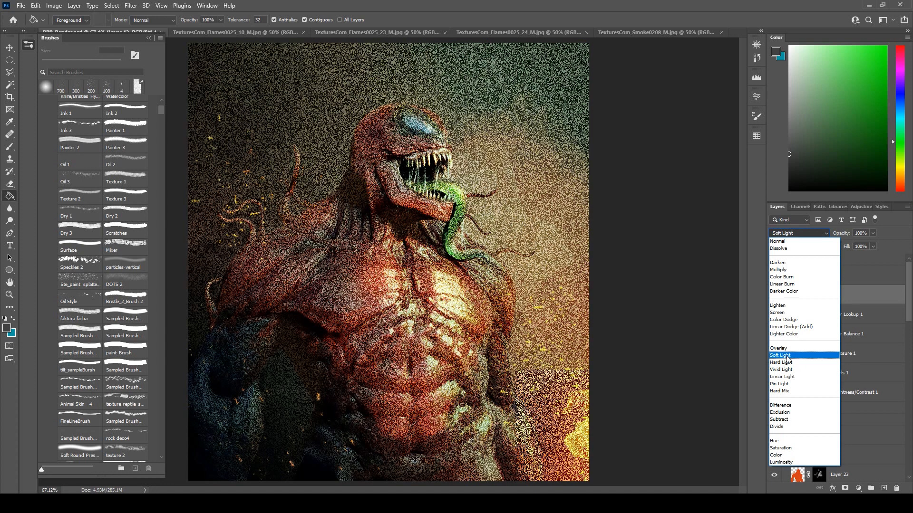
pyautogui.click(780, 355)
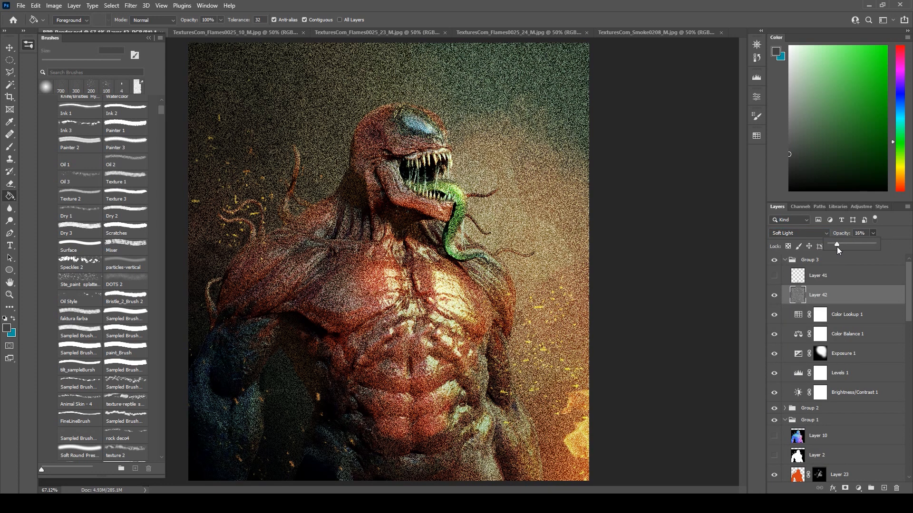
# Reduce the noise layer to 20% opacity, lower its fill, and hide the layer.
pyautogui.moveTo(837, 243); pyautogui.dragTo(839, 242)
pyautogui.click(841, 250)
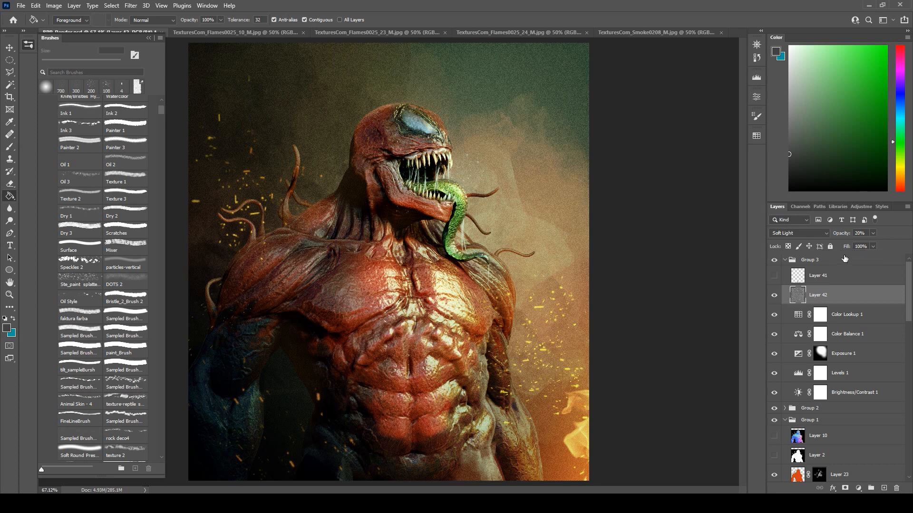
pyautogui.moveTo(908, 314); pyautogui.dragTo(911, 326)
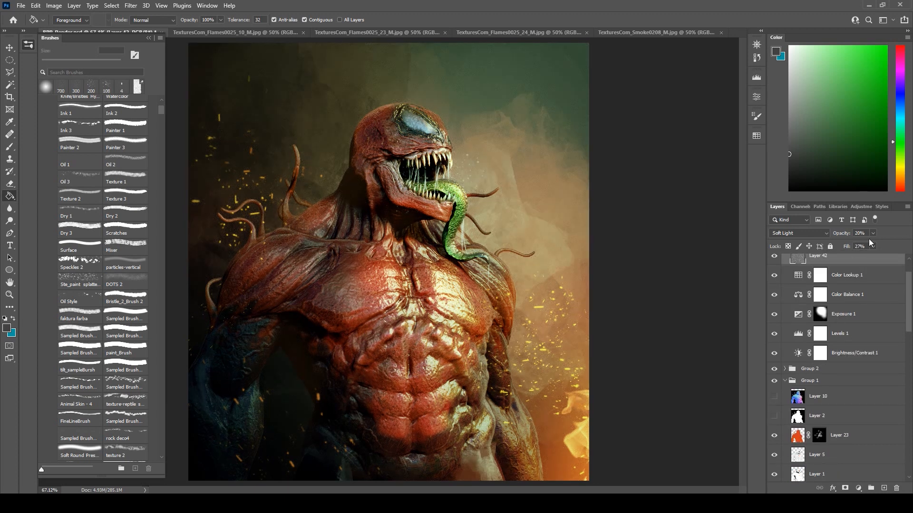
pyautogui.click(873, 247)
pyautogui.click(896, 243)
pyautogui.scroll(1, 782, 285)
pyautogui.click(775, 280)
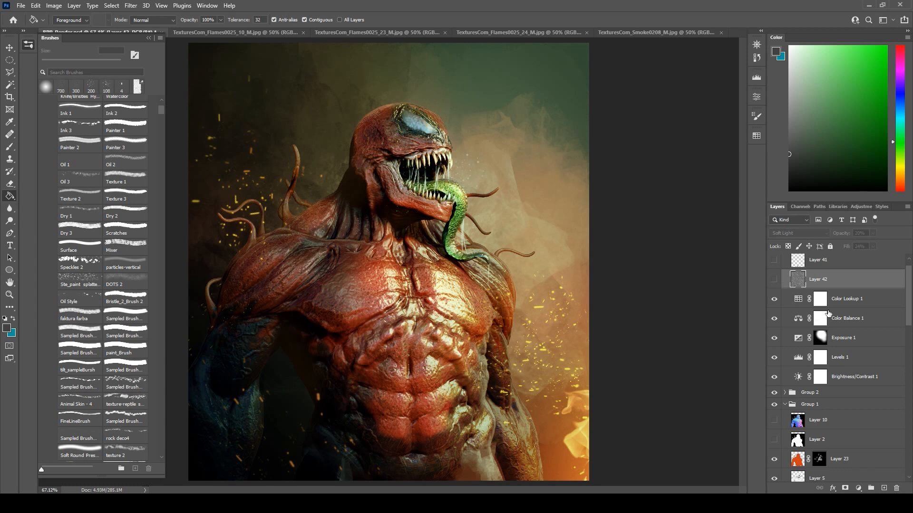
# Group Group 2, Group 1 and all the layers below down to Layer 22 into one group.
pyautogui.scroll(-1, 817, 342)
pyautogui.click(785, 369)
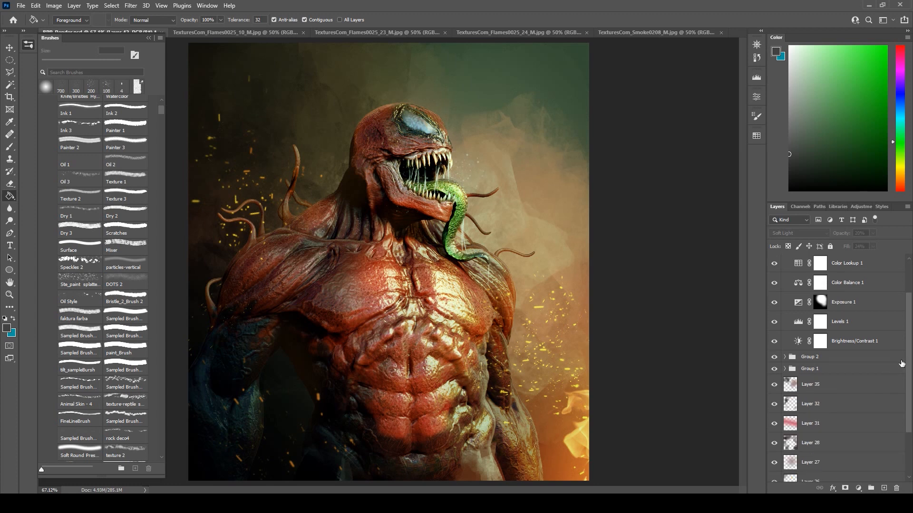
pyautogui.click(811, 358)
pyautogui.scroll(-3, 908, 408)
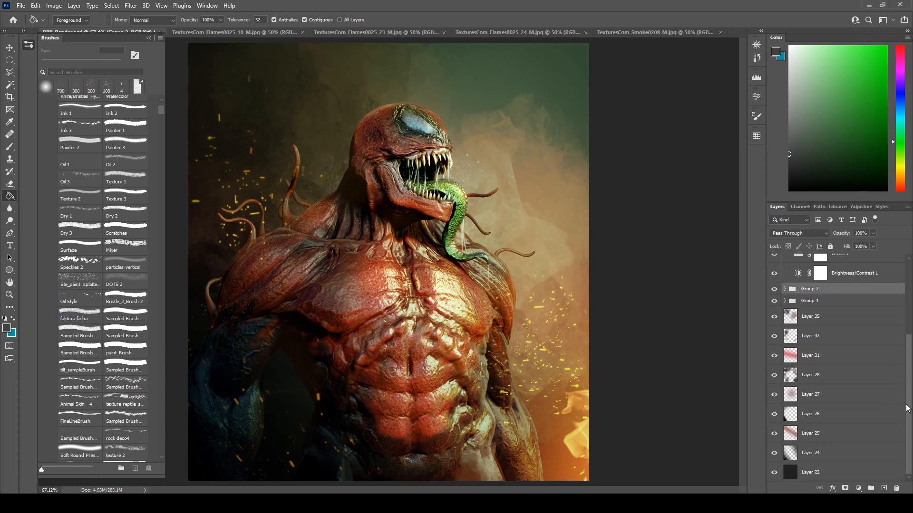
pyautogui.keyDown('shift'); pyautogui.click(875, 475); pyautogui.keyUp('shift')
pyautogui.hotkey('ctrl', 'g')
# Duplicate the new group and merge the copy into a single layer below the adjustments.
pyautogui.moveTo(854, 403); pyautogui.dragTo(878, 447)
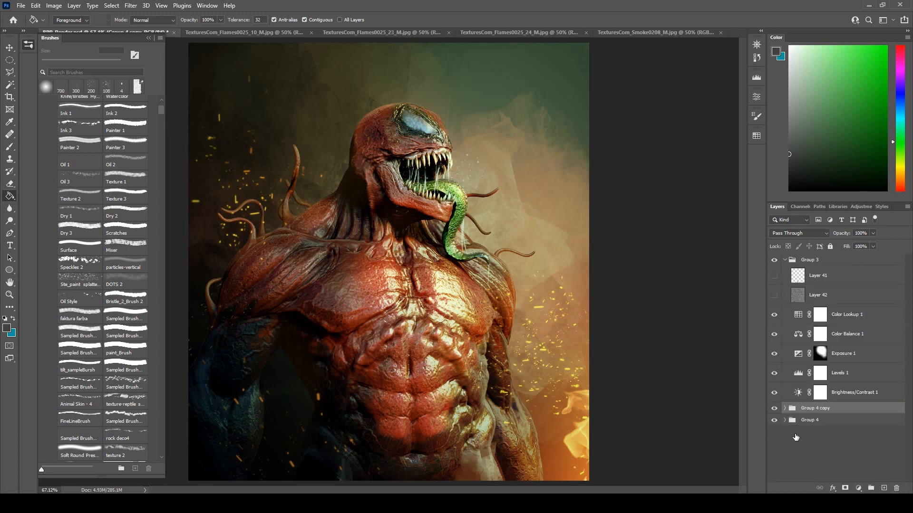
pyautogui.rightClick(820, 409)
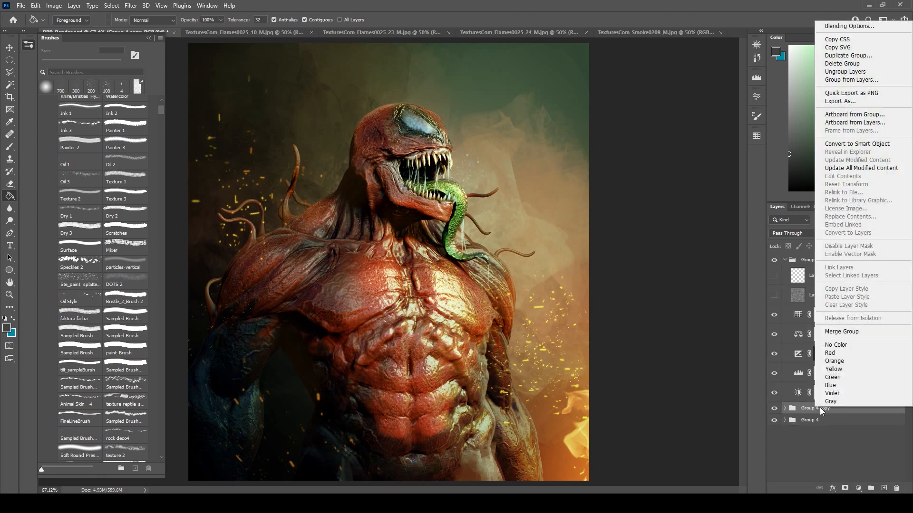
pyautogui.click(827, 331)
# Crop the document at the canvas bounds with Delete Cropped Pixels enabled.
pyautogui.scroll(-2, 530, 186)
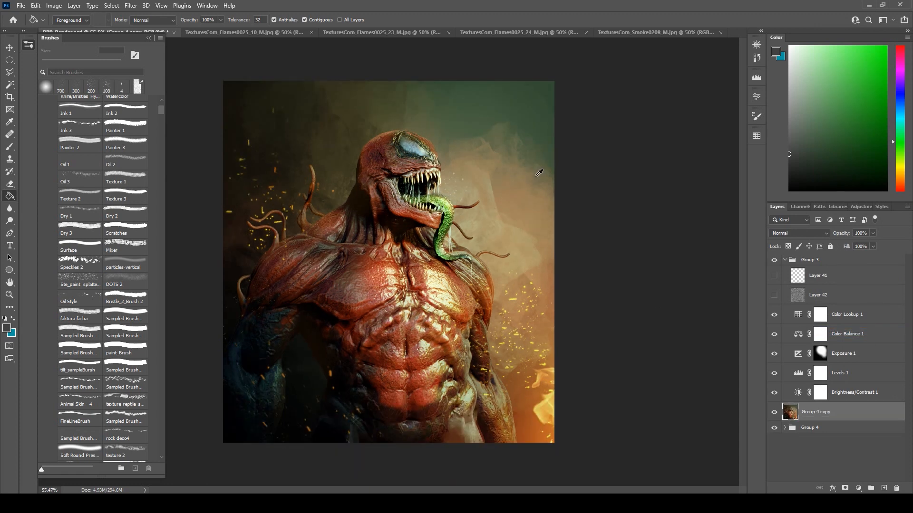
pyautogui.click(5, 111)
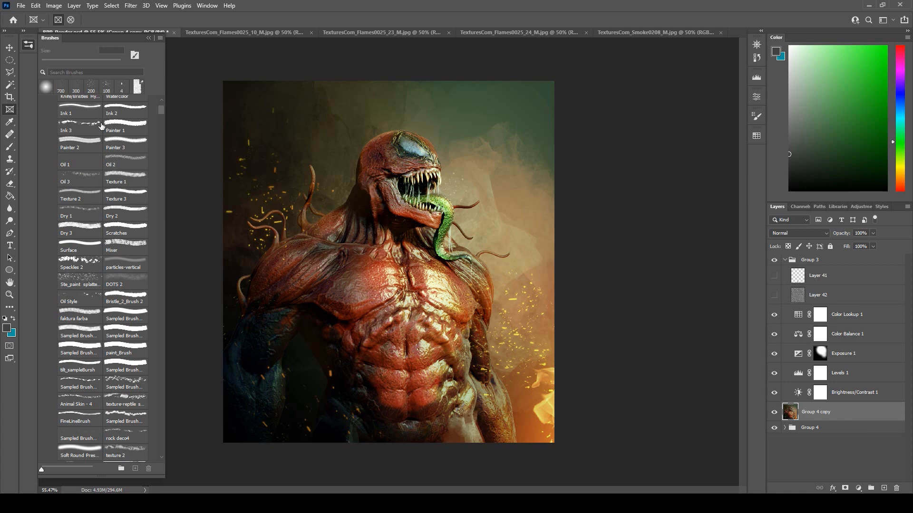
pyautogui.click(10, 97)
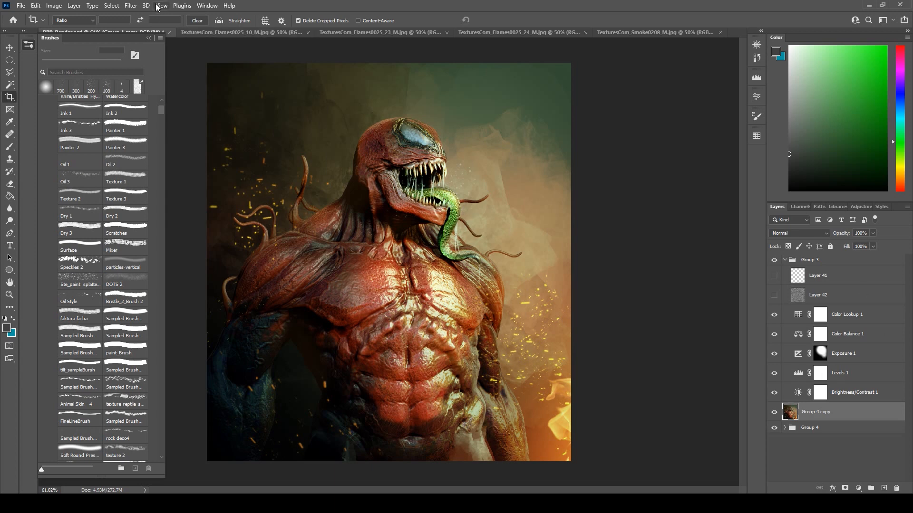
# Apply Smart Sharpen to the merged layer with an increased amount, 1.8 px radius, 10% noise reduction and Lens Blur removal.
pyautogui.click(131, 6)
pyautogui.moveTo(208, 155)
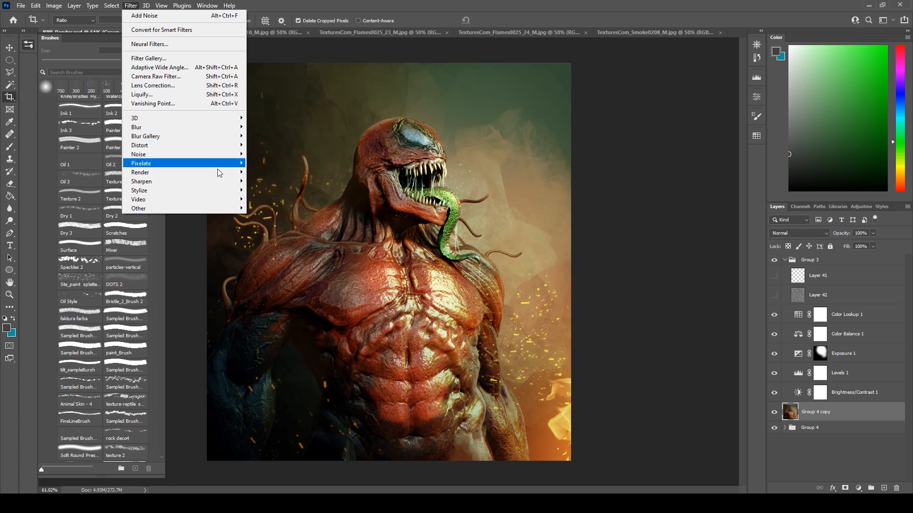
pyautogui.moveTo(224, 181)
pyautogui.click(282, 215)
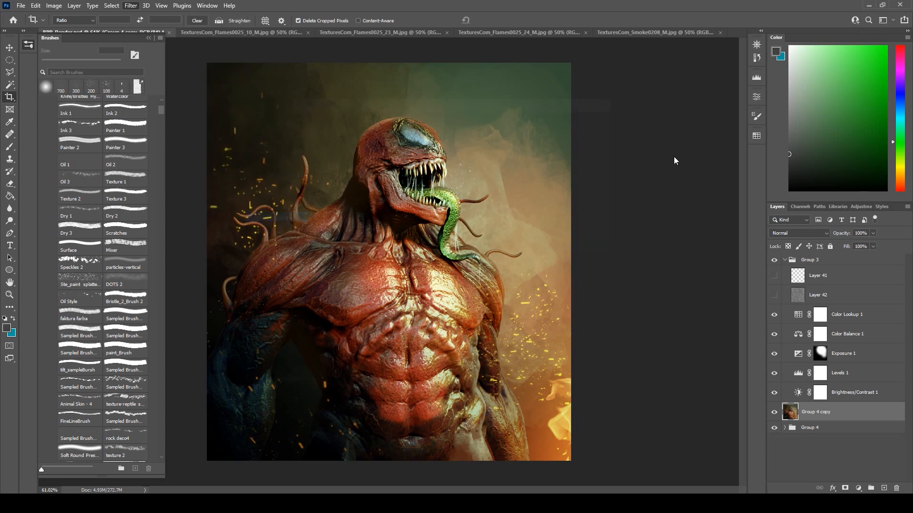
pyautogui.moveTo(375, 163); pyautogui.dragTo(330, 311)
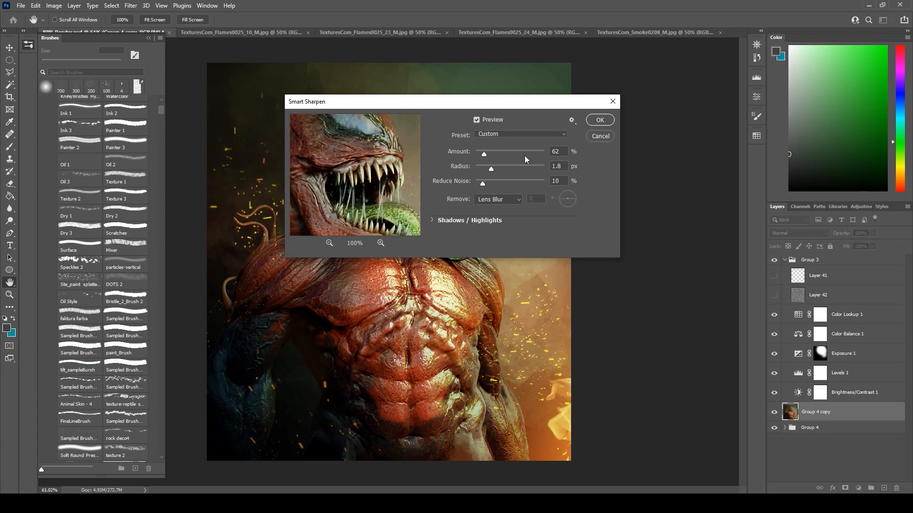
pyautogui.moveTo(484, 151); pyautogui.dragTo(488, 152)
pyautogui.moveTo(371, 160); pyautogui.dragTo(332, 195)
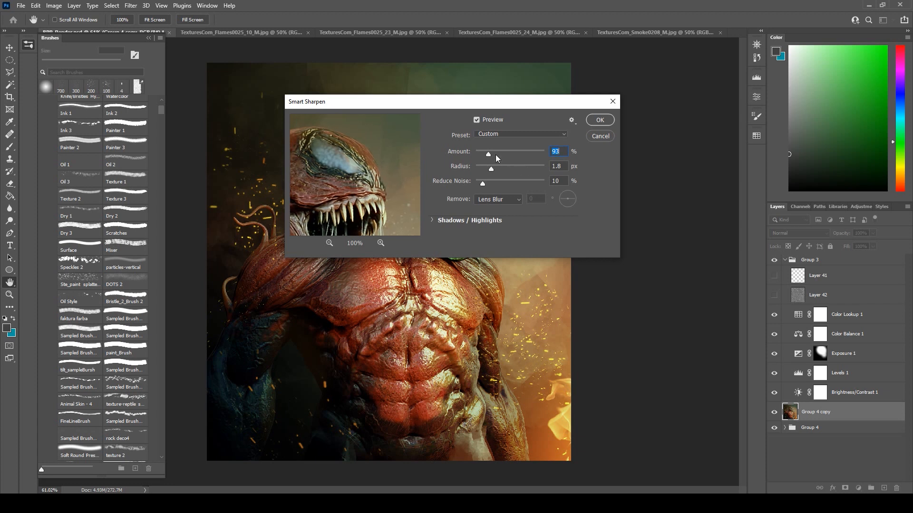
pyautogui.moveTo(489, 152); pyautogui.dragTo(486, 153)
pyautogui.moveTo(489, 153); pyautogui.dragTo(487, 154)
pyautogui.click(600, 119)
pyautogui.press('c')
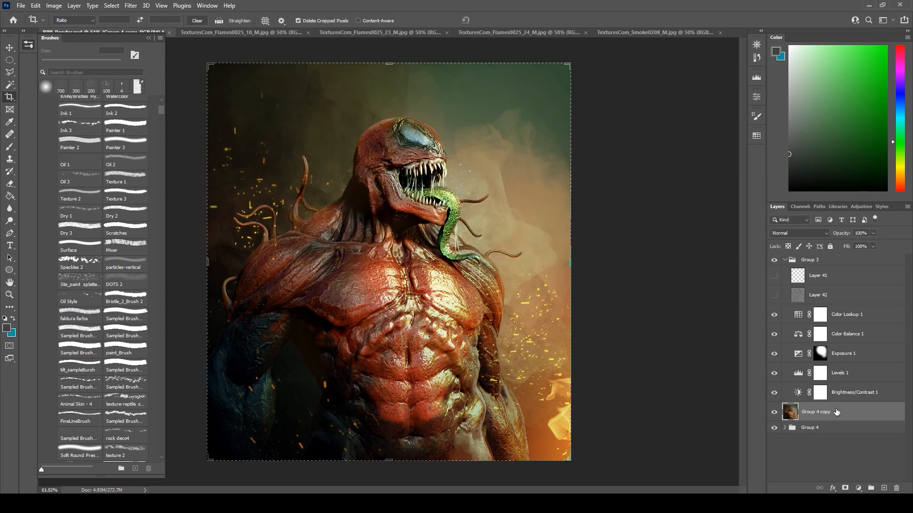
# Duplicate the sharpened merged layer and apply Motion Blur to the copy with a -25° angle and 18-pixel distance.
pyautogui.hotkey('ctrl', 'j')
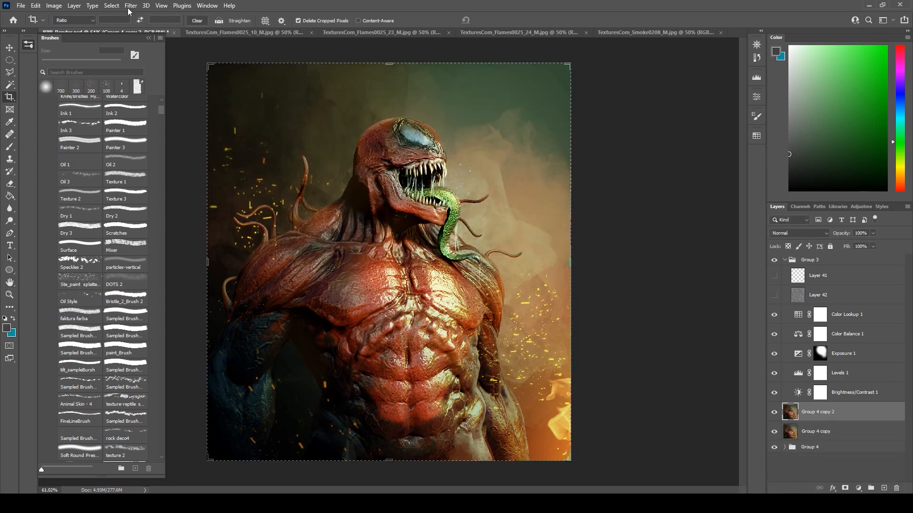
pyautogui.click(131, 6)
pyautogui.moveTo(228, 127)
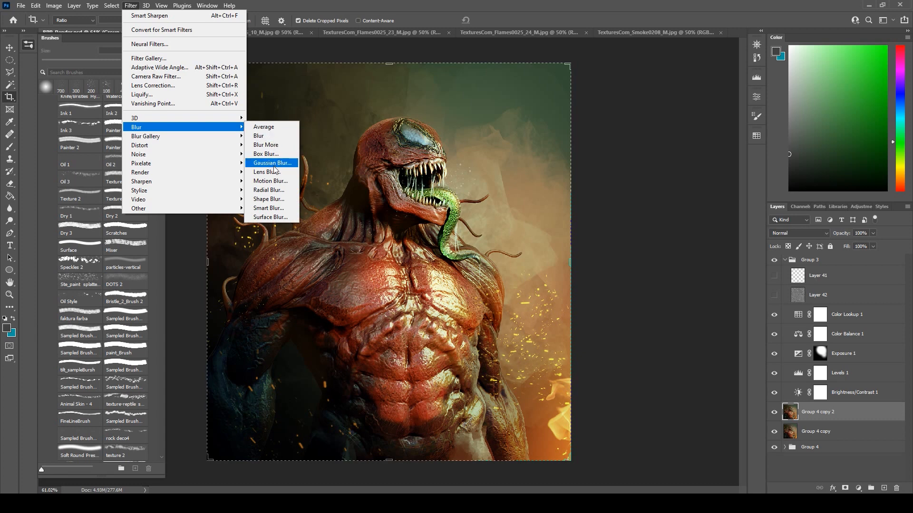
pyautogui.click(271, 181)
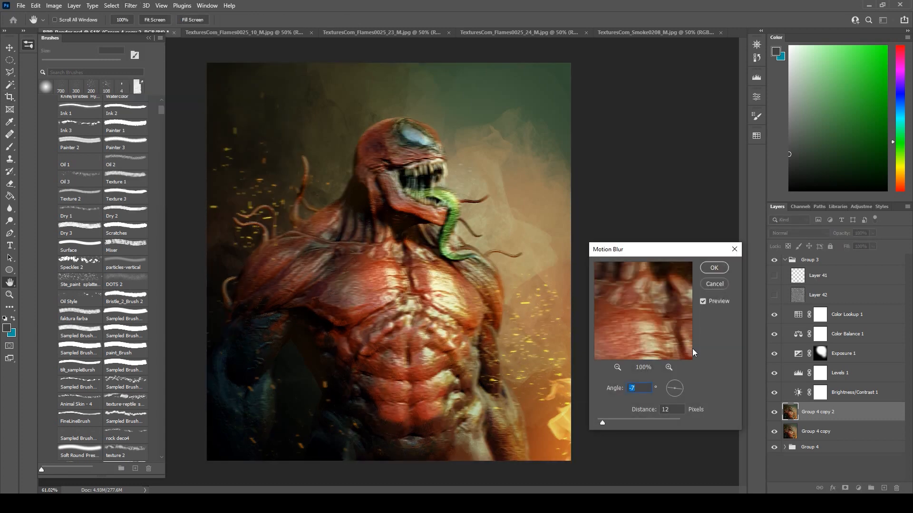
pyautogui.moveTo(678, 389); pyautogui.dragTo(678, 392)
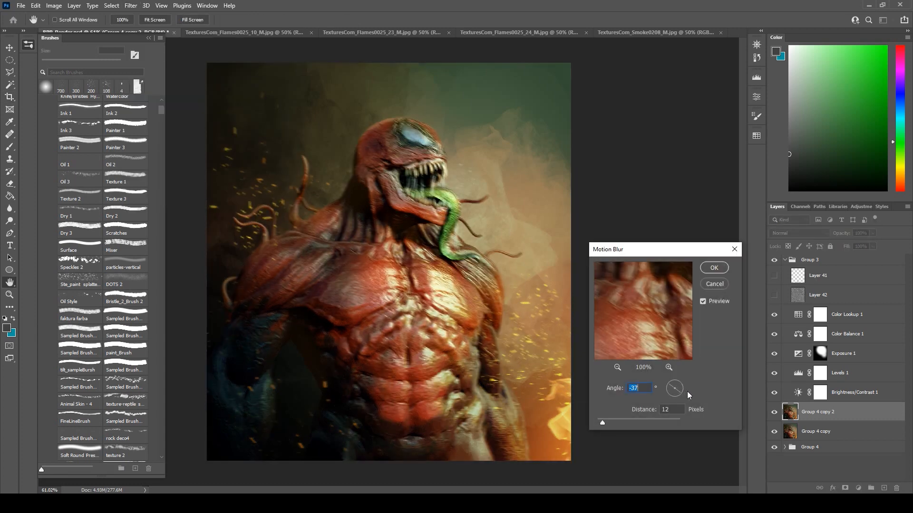
pyautogui.moveTo(681, 394); pyautogui.dragTo(683, 390)
pyautogui.moveTo(604, 420); pyautogui.dragTo(604, 420)
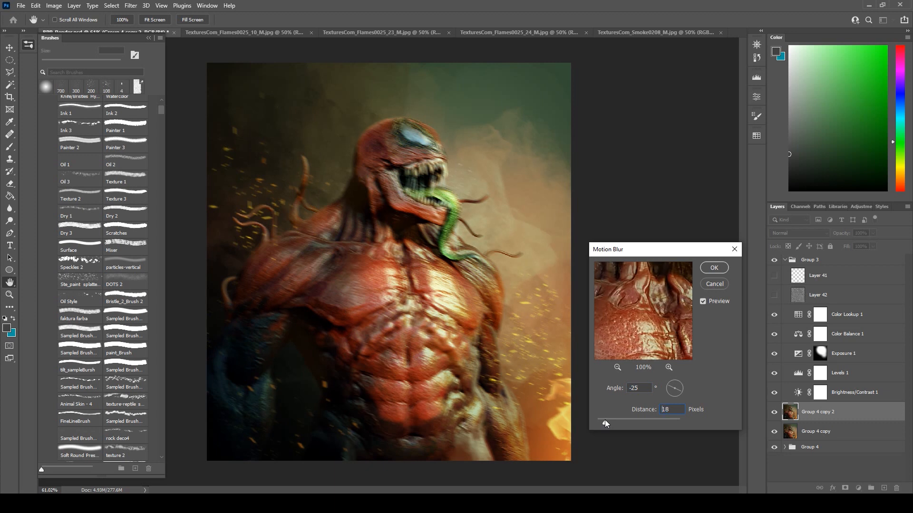
pyautogui.click(720, 270)
# Add a black mask to the motion-blurred layer and paint white with a 250 px brush to reveal blur around the figure's outer areas.
pyautogui.click(846, 489)
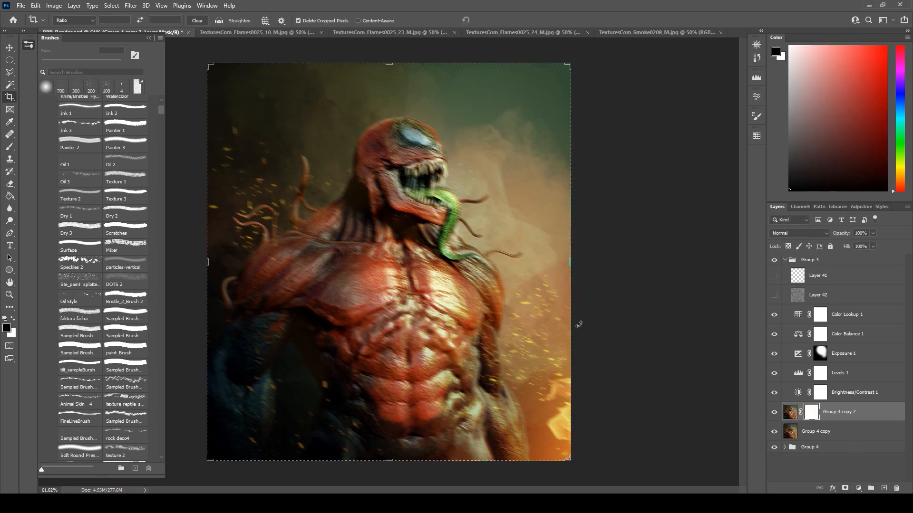
pyautogui.hotkey('ctrl', 'i')
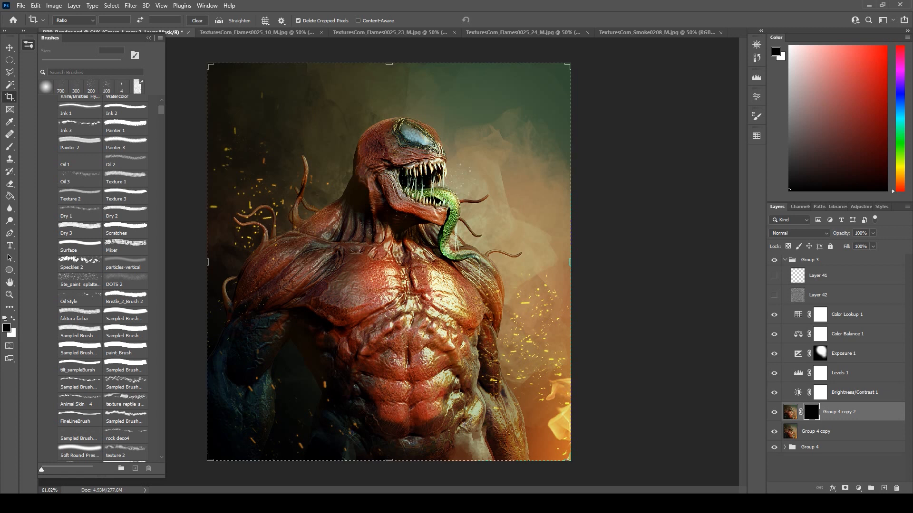
pyautogui.click(10, 147)
pyautogui.press('x')
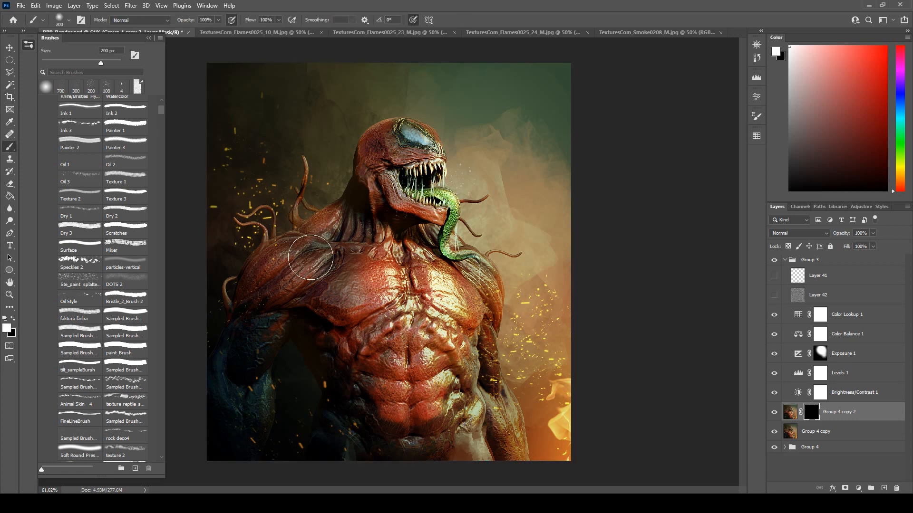
pyautogui.press(']')
pyautogui.press(']')
pyautogui.press(']')
pyautogui.press(']')
pyautogui.press(']')
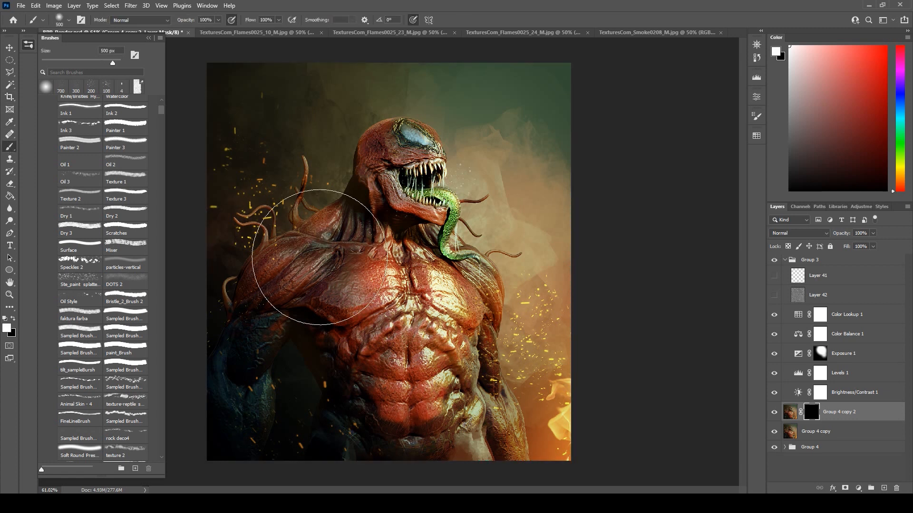
pyautogui.press('[')
pyautogui.press('[')
pyautogui.press('[')
pyautogui.press('[')
pyautogui.press('[')
pyautogui.press('[')
pyautogui.press('[')
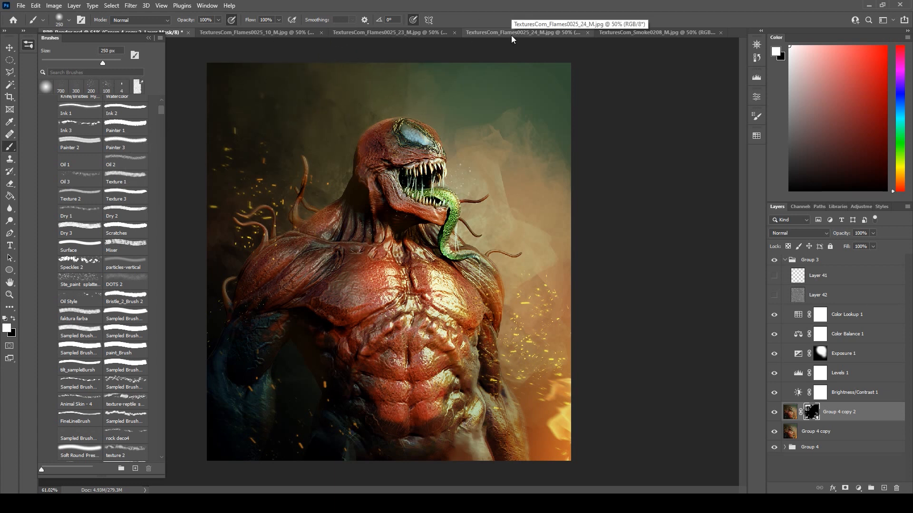
# Make the noise layer, Layer 42, visible and check its effect on the whole image.
pyautogui.scroll(1, 614, 238)
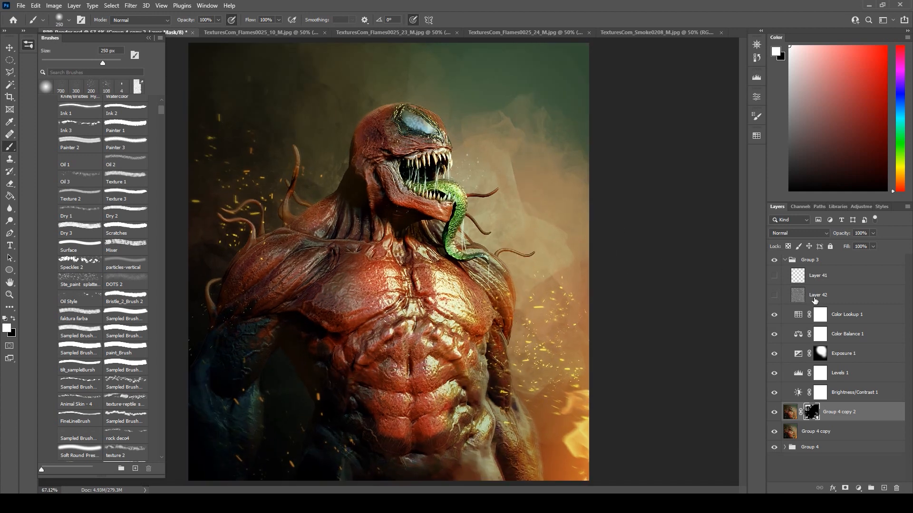
pyautogui.click(774, 295)
pyautogui.scroll(-1, 658, 222)
pyautogui.scroll(1, 659, 222)
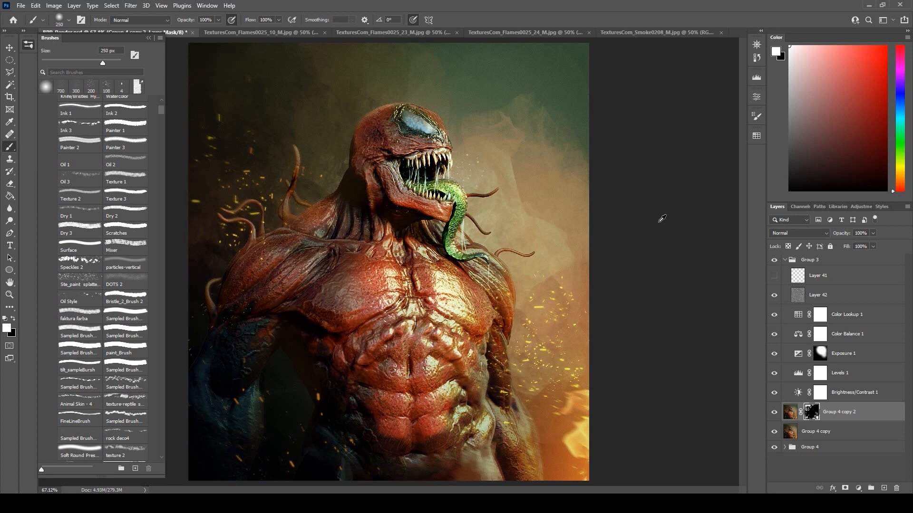